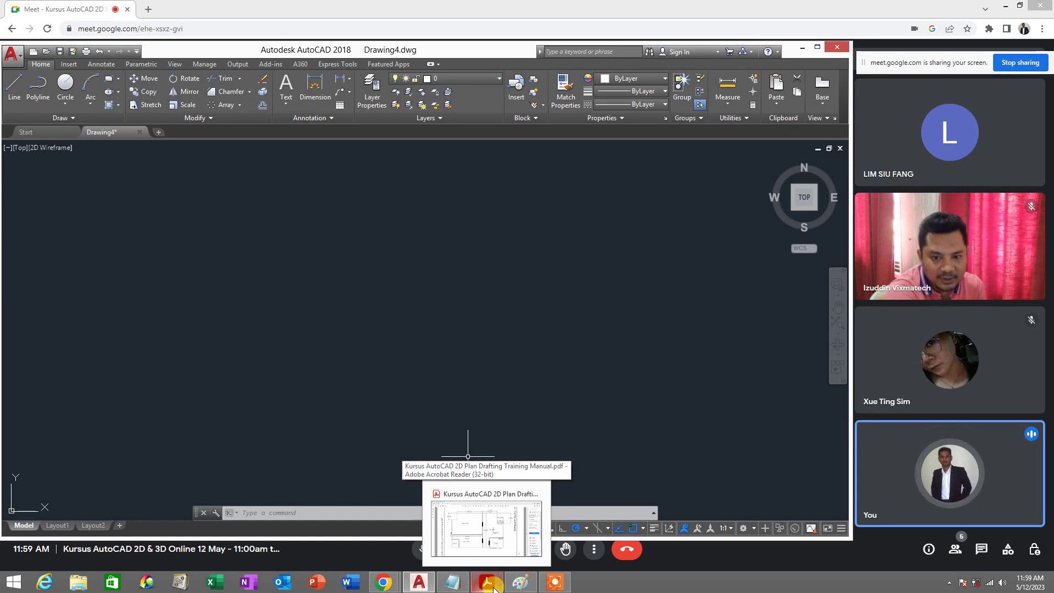
Show page 46's Floor Plan Layout Drawings in Acrobat Reader, then bring up Paint.
{"action": "left_click", "coordinate": [488, 583]}
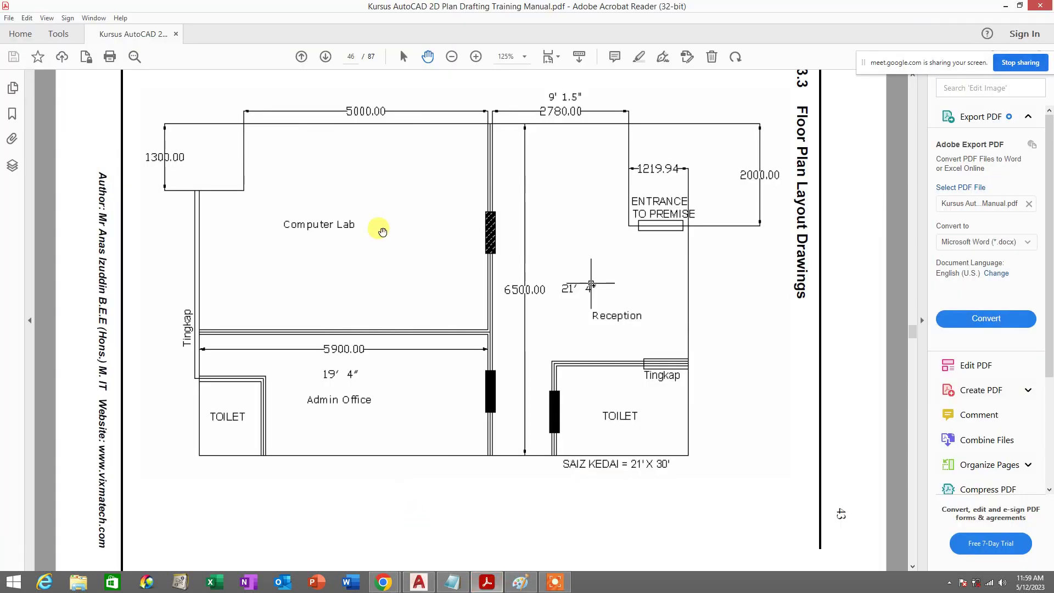
{"action": "scroll", "coordinate": [383, 232], "scroll_direction": "up", "scroll_amount": 1}
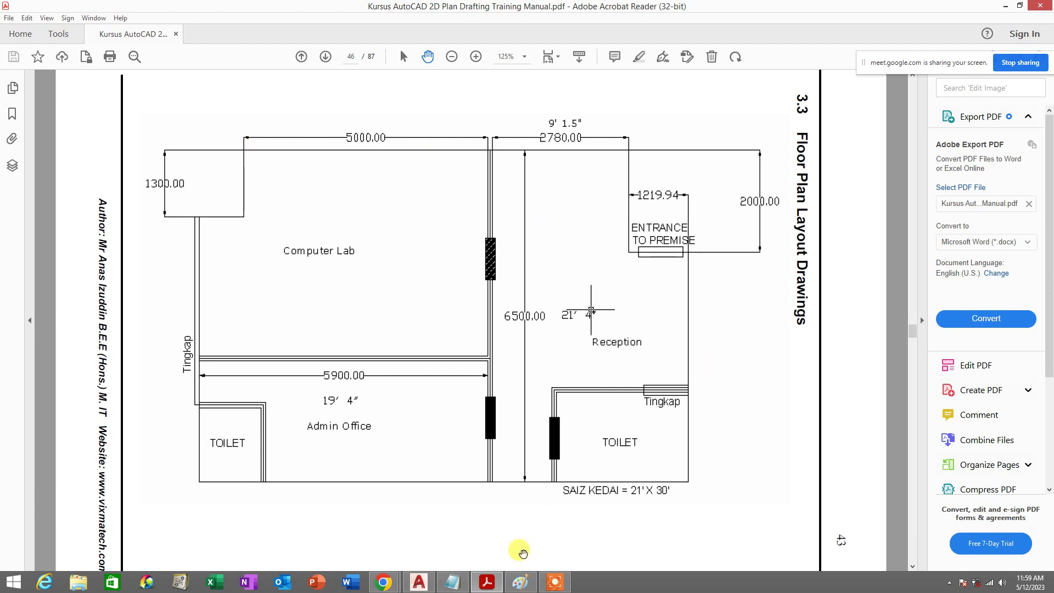
{"action": "left_click", "coordinate": [520, 581]}
Start a new Paint image without saving and paste the floor plan screenshot.
{"action": "left_click", "coordinate": [15, 19]}
{"action": "key", "text": "alt+F4"}
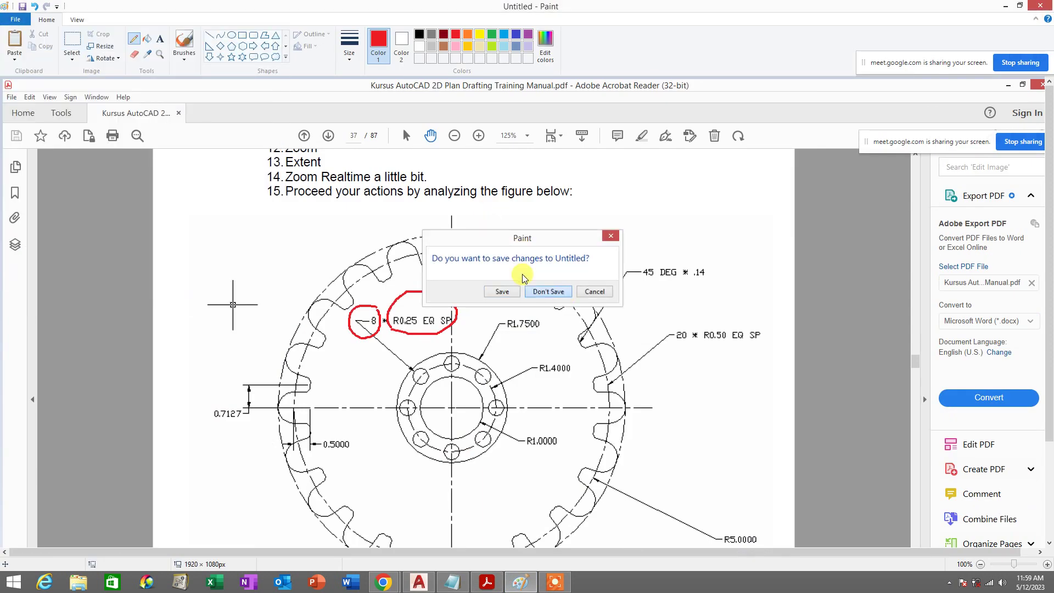
{"action": "left_click", "coordinate": [548, 291]}
{"action": "left_click", "coordinate": [15, 41]}
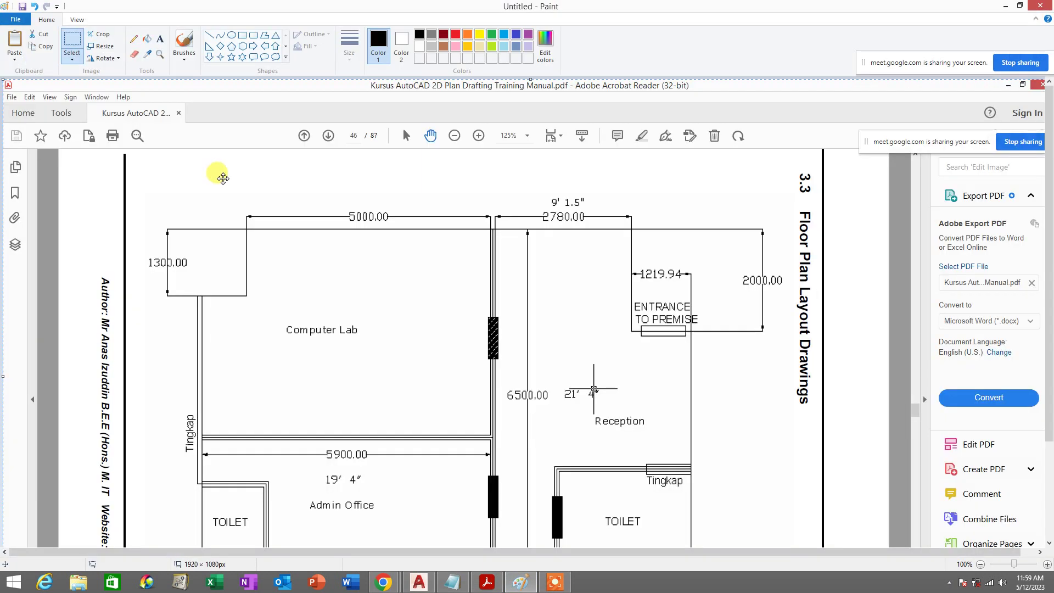
{"action": "scroll", "coordinate": [315, 193], "scroll_direction": "down", "scroll_amount": 3}
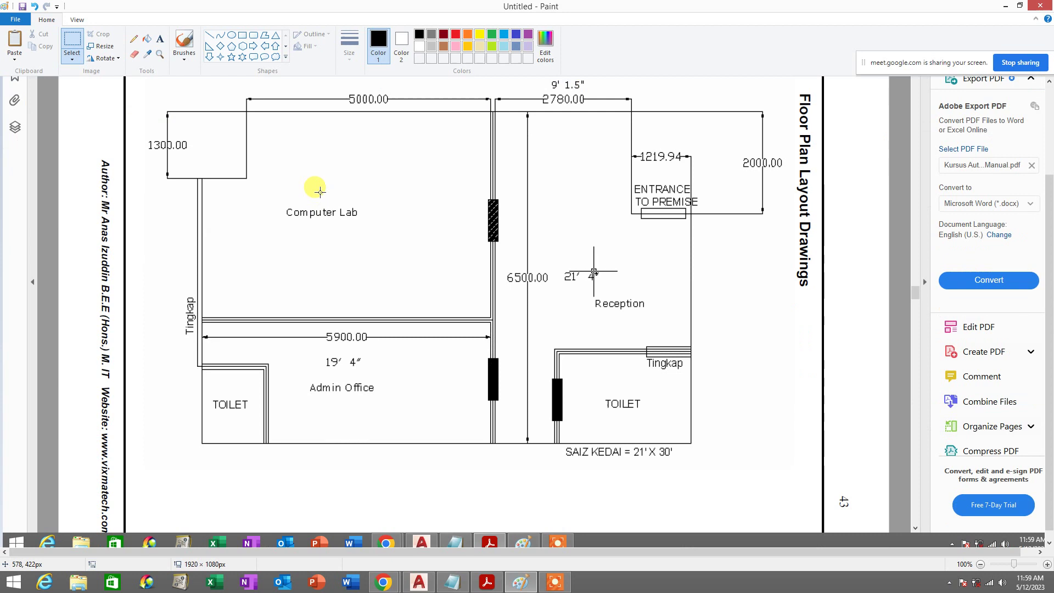
{"action": "scroll", "coordinate": [626, 262], "scroll_direction": "up", "scroll_amount": 3}
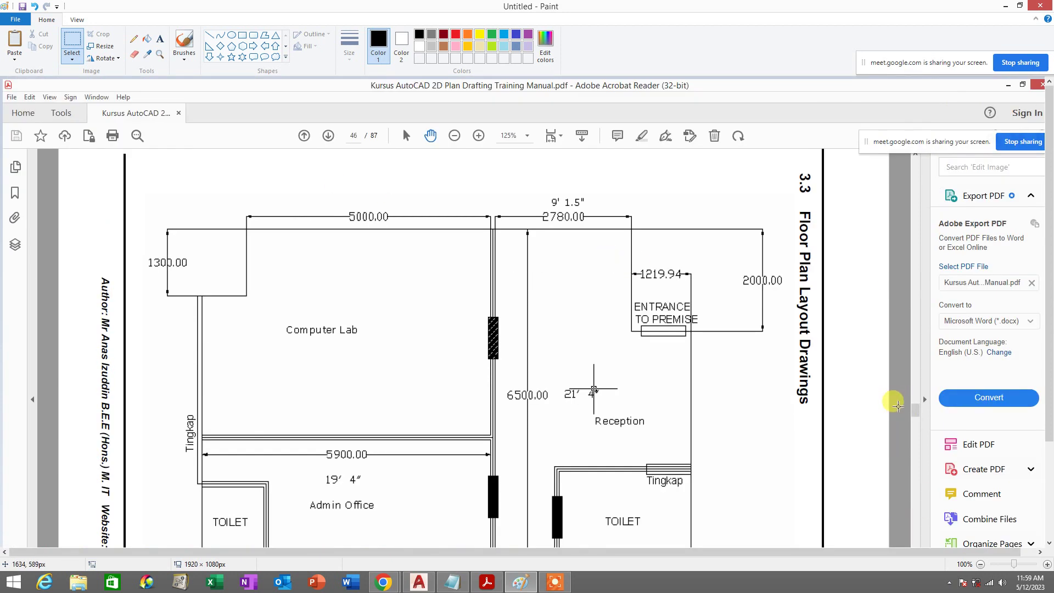
{"action": "scroll", "coordinate": [897, 406], "scroll_direction": "down", "scroll_amount": 3}
Circle the 5000.00, 6500.00 and 5900.00 dimensions in red and place a text box below the Admin Office.
{"action": "left_click", "coordinate": [136, 39]}
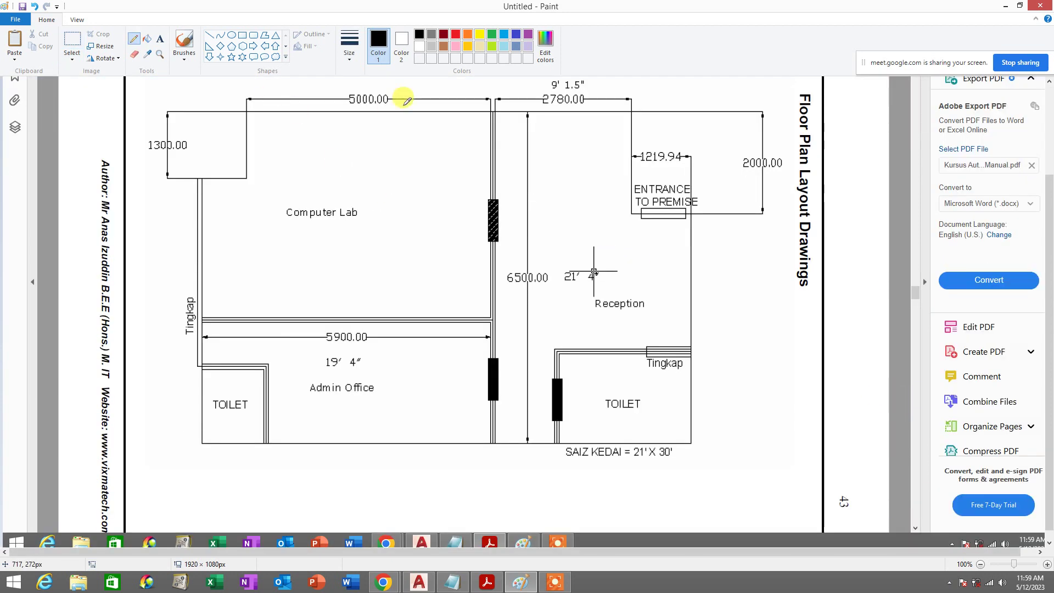
{"action": "left_click", "coordinate": [455, 34]}
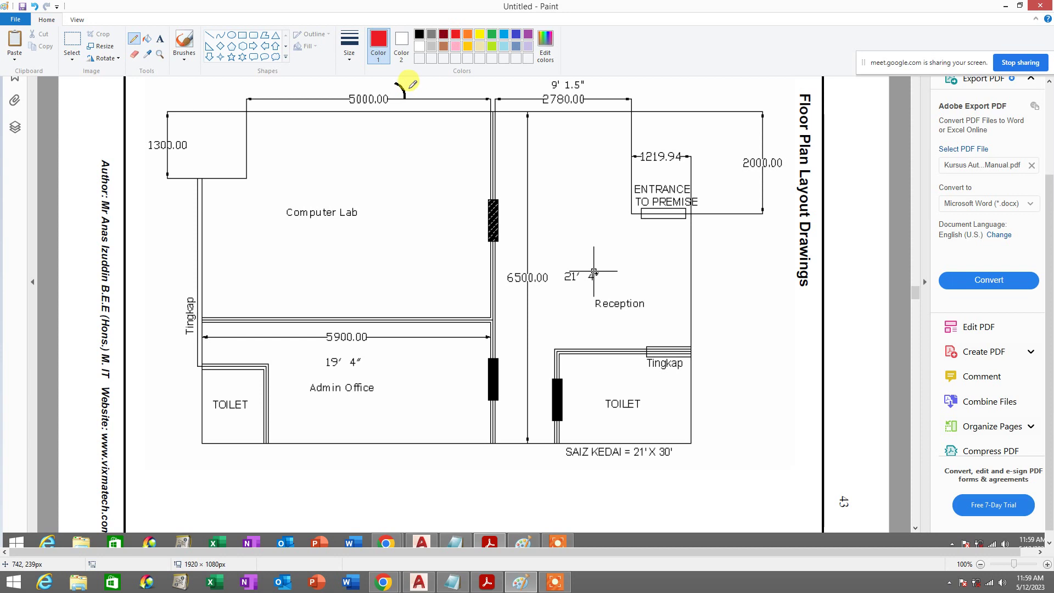
{"action": "mouse_move", "coordinate": [400, 82]}
{"action": "left_mouse_down"}
{"action": "mouse_move", "coordinate": [317, 91]}
{"action": "mouse_move", "coordinate": [384, 131]}
{"action": "mouse_move", "coordinate": [402, 83]}
{"action": "left_mouse_up"}
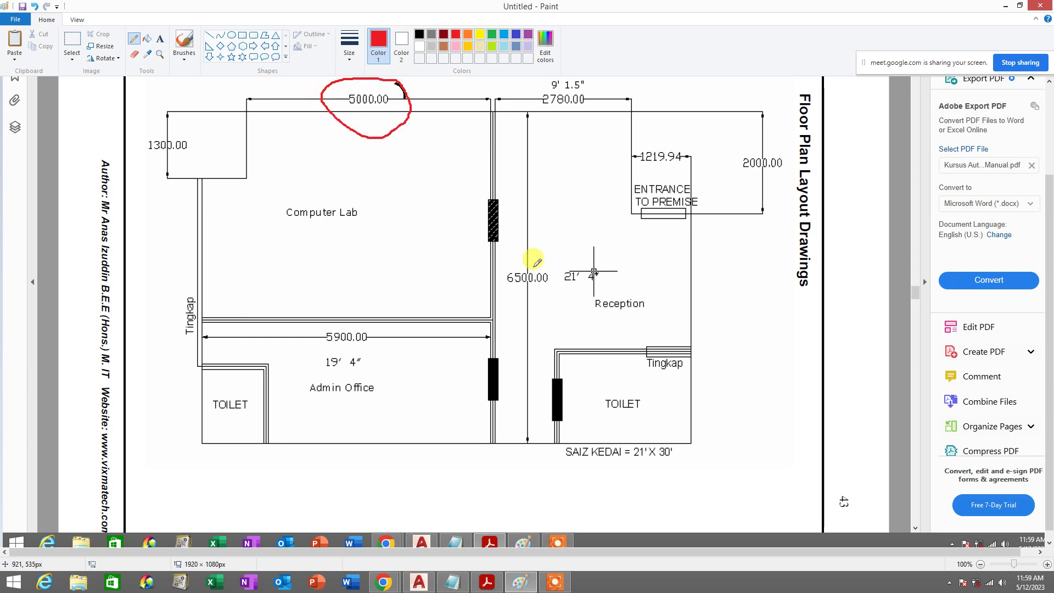
{"action": "mouse_move", "coordinate": [546, 262]}
{"action": "left_mouse_down"}
{"action": "mouse_move", "coordinate": [497, 288]}
{"action": "mouse_move", "coordinate": [561, 285]}
{"action": "left_mouse_up"}
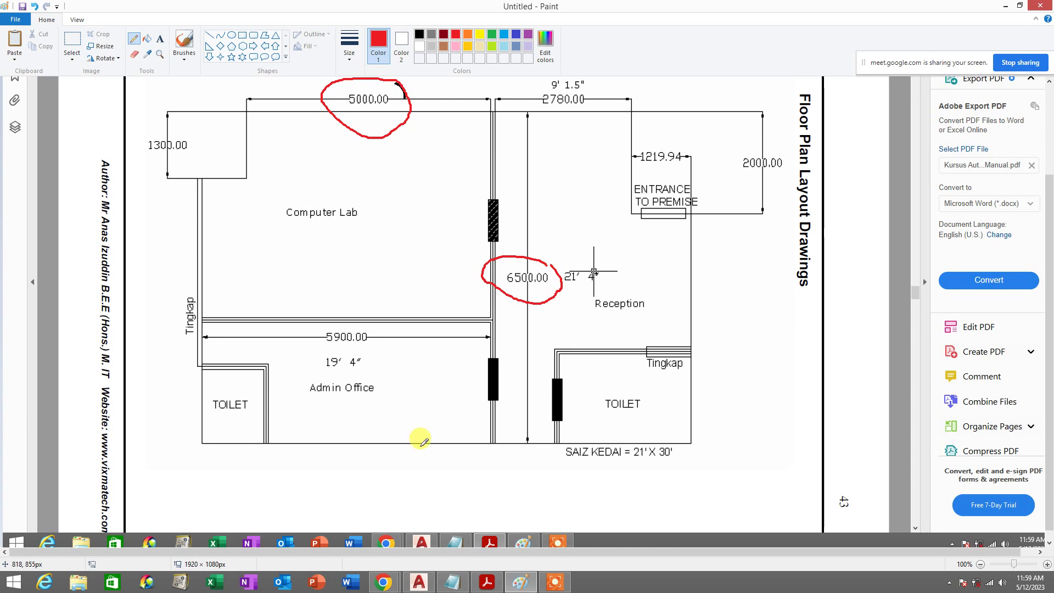
{"action": "left_click", "coordinate": [377, 342]}
{"action": "left_click_drag", "start_coordinate": [364, 320], "coordinate": [378, 344]}
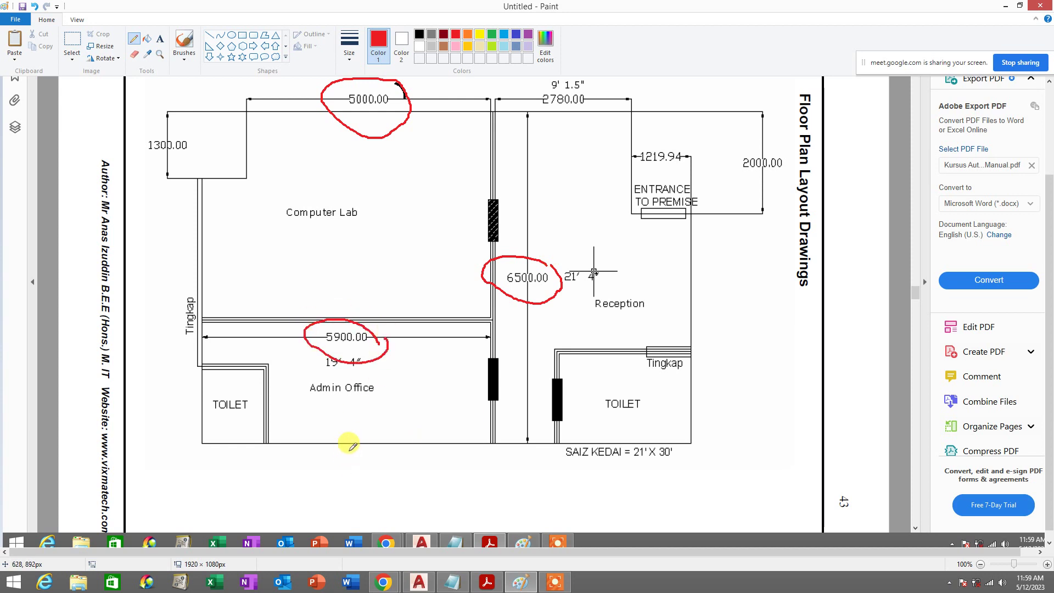
{"action": "left_click", "coordinate": [159, 39]}
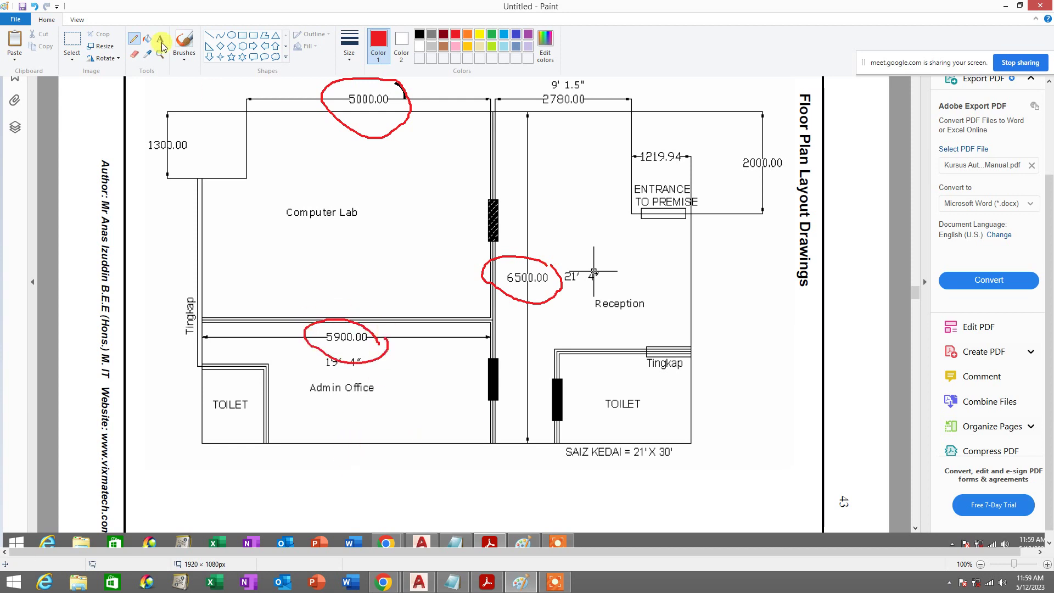
{"action": "left_click", "coordinate": [326, 441]}
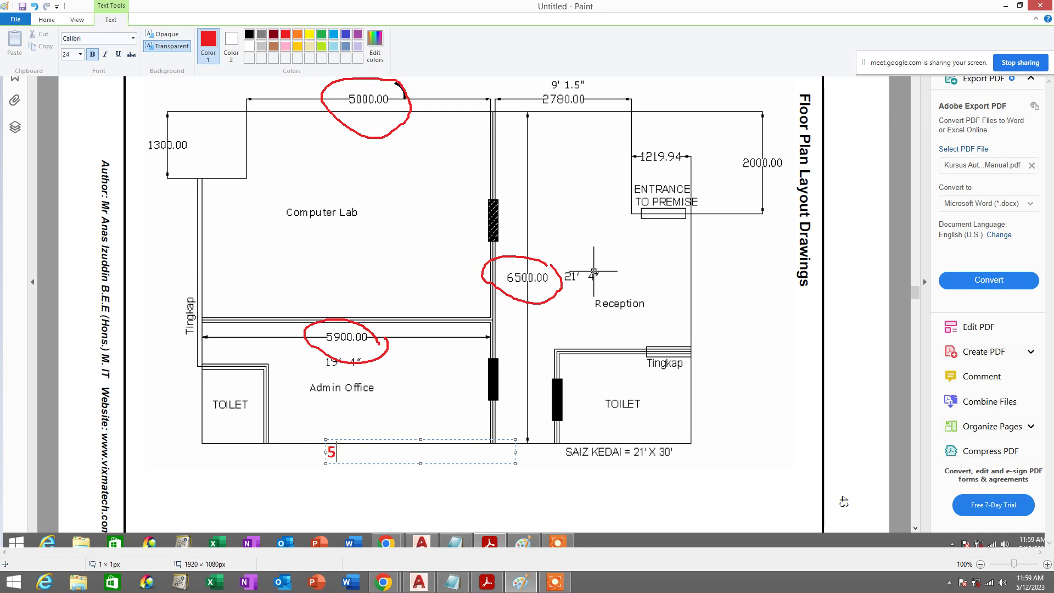
Add the red 5900 label, then a blue arrow along the left wall labelled ??
{"action": "type", "text": "00"}
{"action": "left_click", "coordinate": [397, 485]}
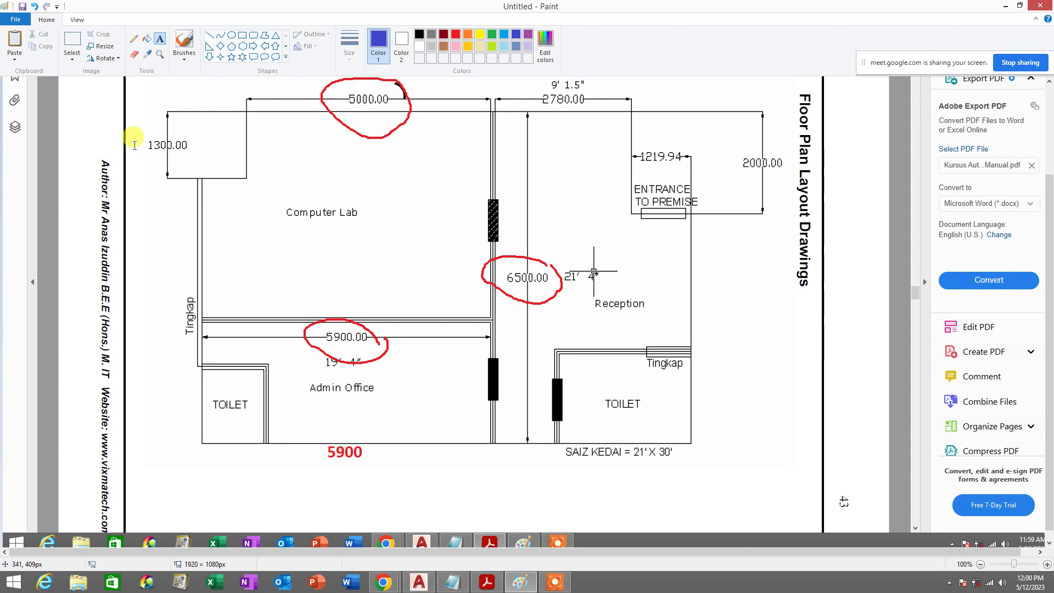
{"action": "left_click", "coordinate": [135, 44]}
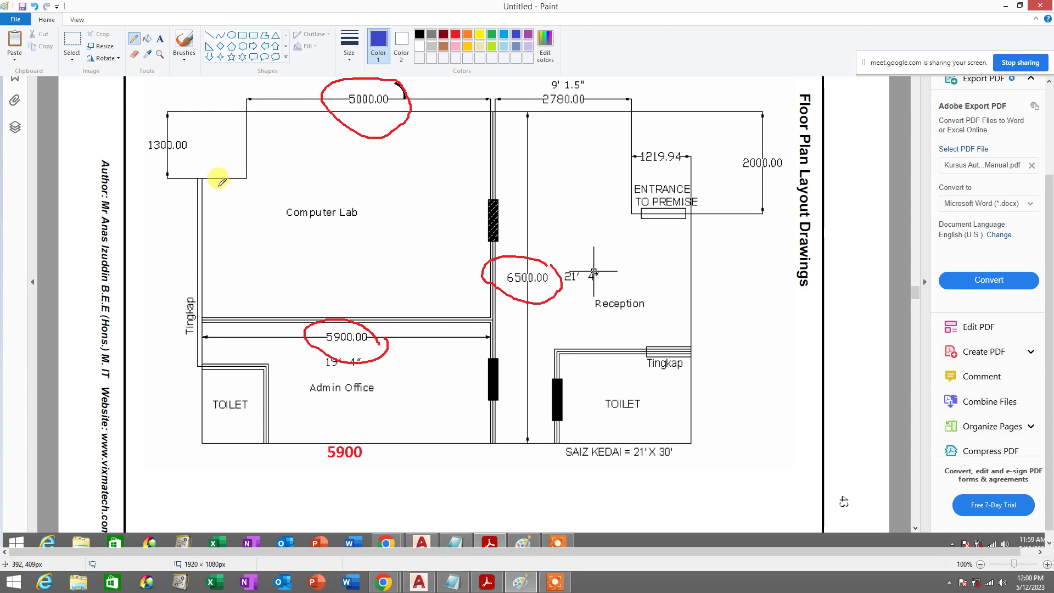
{"action": "left_click_drag", "start_coordinate": [215, 195], "coordinate": [232, 422]}
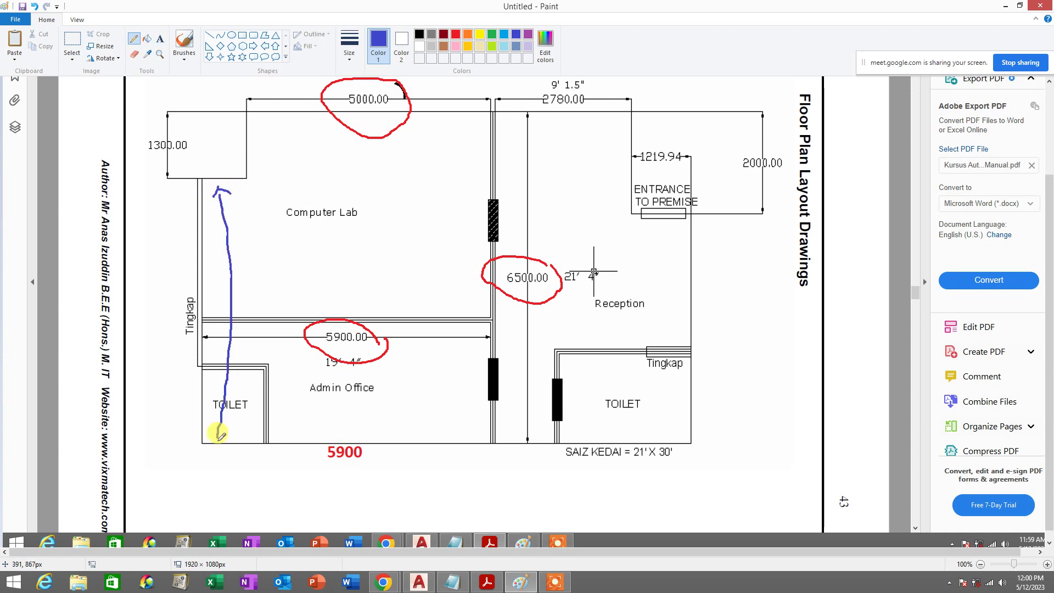
{"action": "left_click", "coordinate": [159, 39]}
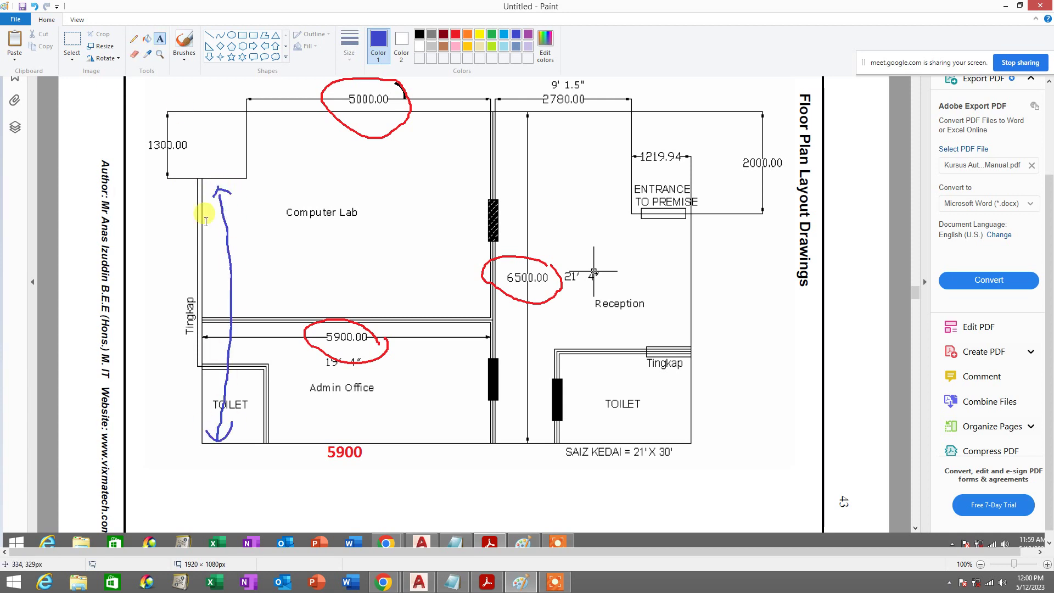
{"action": "left_click", "coordinate": [240, 266]}
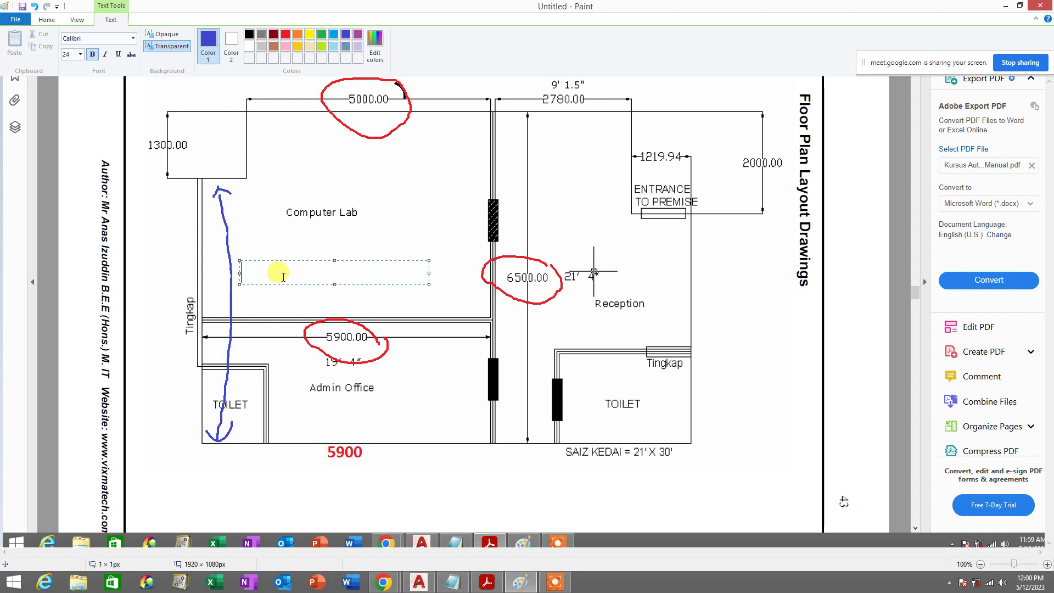
{"action": "type", "text": "?"}
{"action": "left_click", "coordinate": [346, 160]}
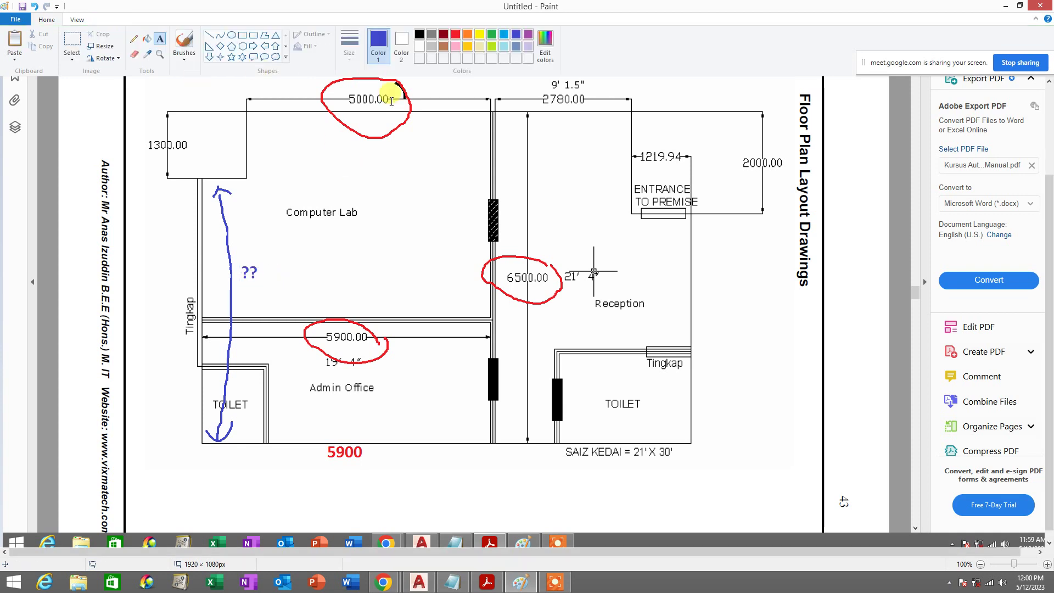
Circle the 1300.00, 2780.00, 1219.94 and 2000.00 dimensions in red and minimize Paint.
{"action": "left_click", "coordinate": [134, 39]}
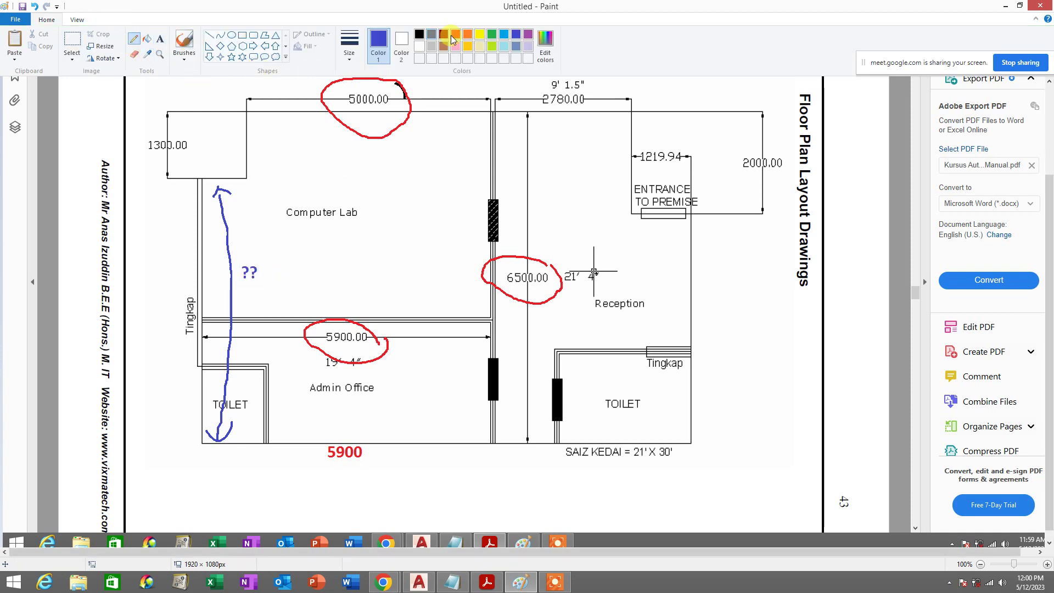
{"action": "left_click", "coordinate": [459, 37]}
{"action": "left_click_drag", "start_coordinate": [204, 115], "coordinate": [181, 118]}
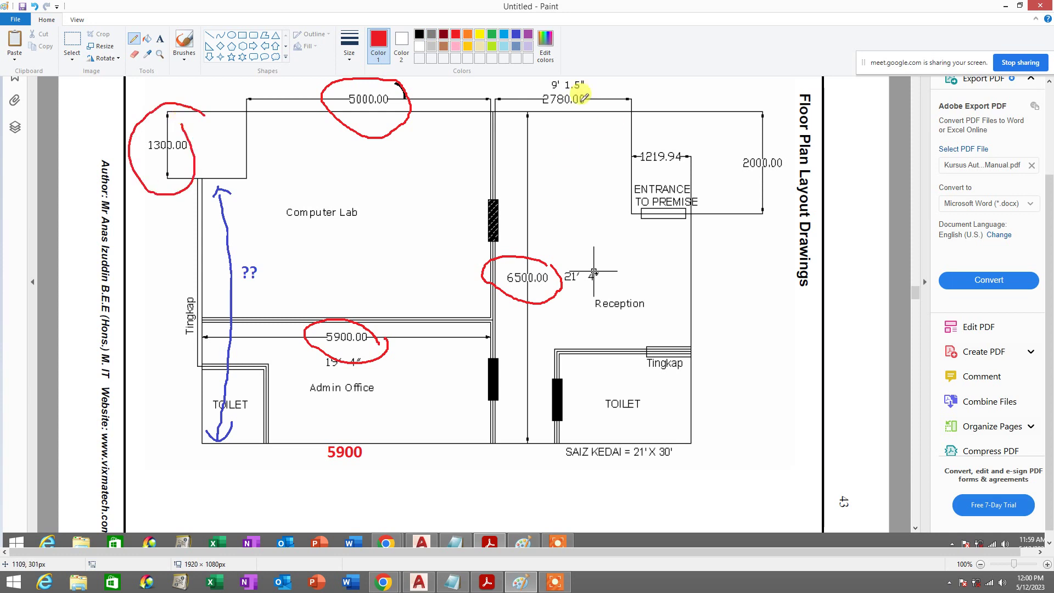
{"action": "mouse_move", "coordinate": [595, 87]}
{"action": "left_mouse_down"}
{"action": "mouse_move", "coordinate": [514, 94]}
{"action": "mouse_move", "coordinate": [606, 98]}
{"action": "left_mouse_up"}
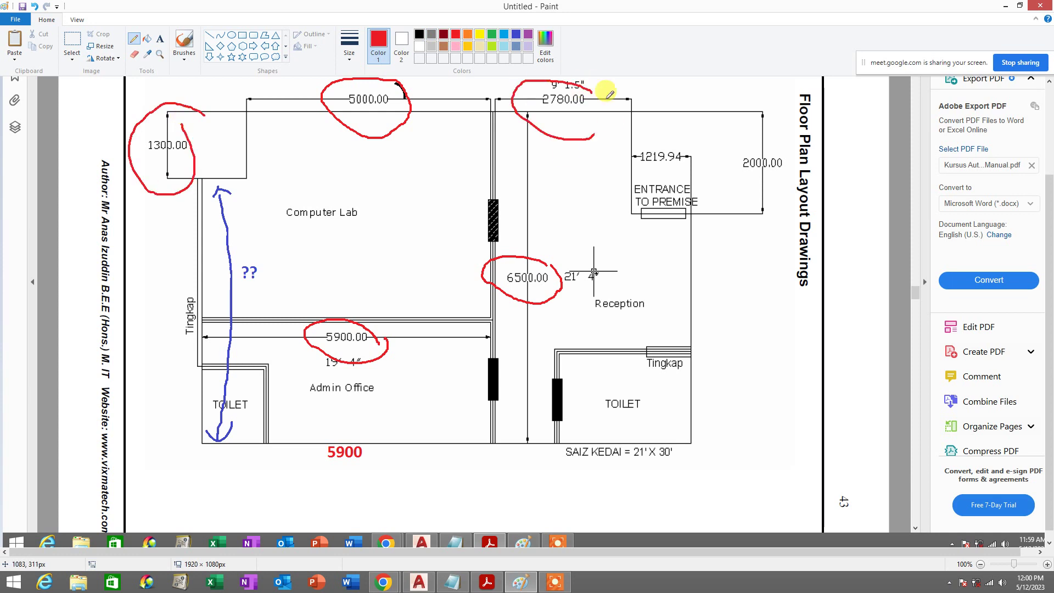
{"action": "left_click_drag", "start_coordinate": [685, 140], "coordinate": [709, 147]}
{"action": "left_click_drag", "start_coordinate": [646, 131], "coordinate": [713, 147]}
{"action": "left_click_drag", "start_coordinate": [781, 148], "coordinate": [799, 150]}
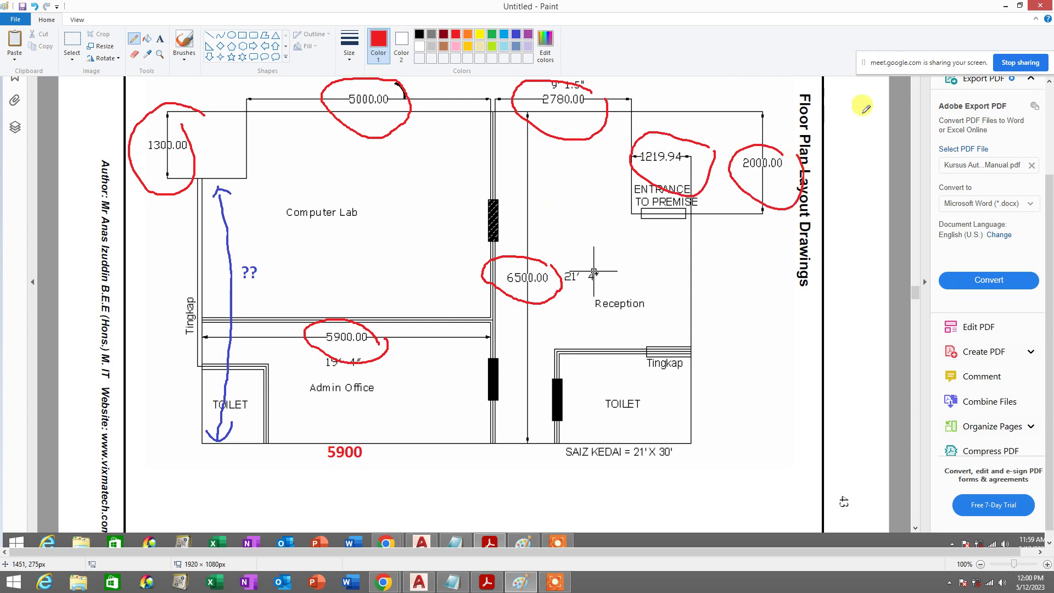
{"action": "left_click", "coordinate": [1009, 5]}
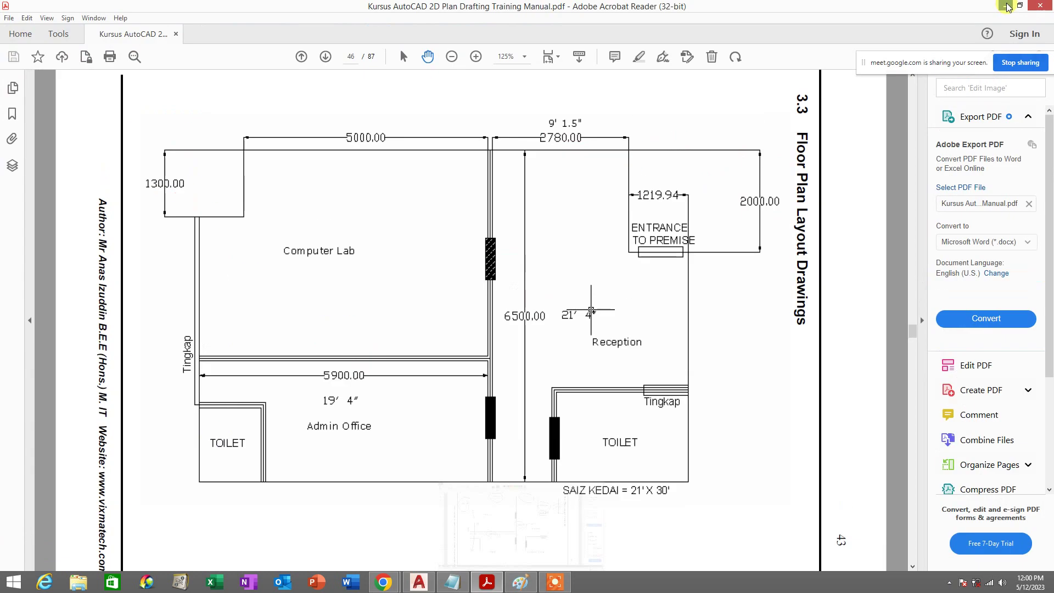
Draw connected wall lines of 5000 across, 6500 down and 5900 back from a picked start corner.
{"action": "left_click", "coordinate": [383, 581]}
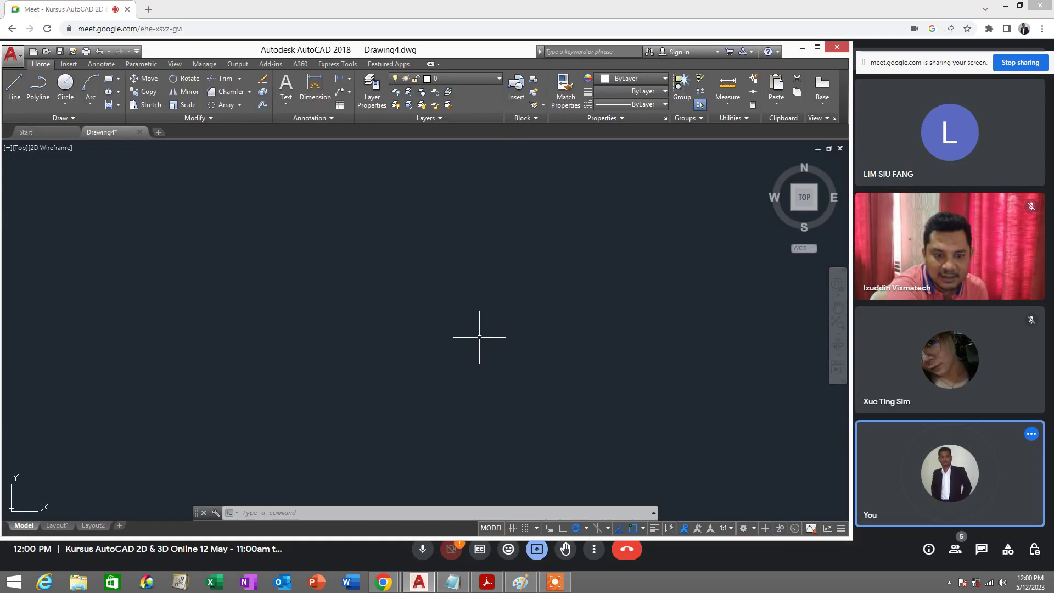
{"action": "left_click", "coordinate": [12, 88]}
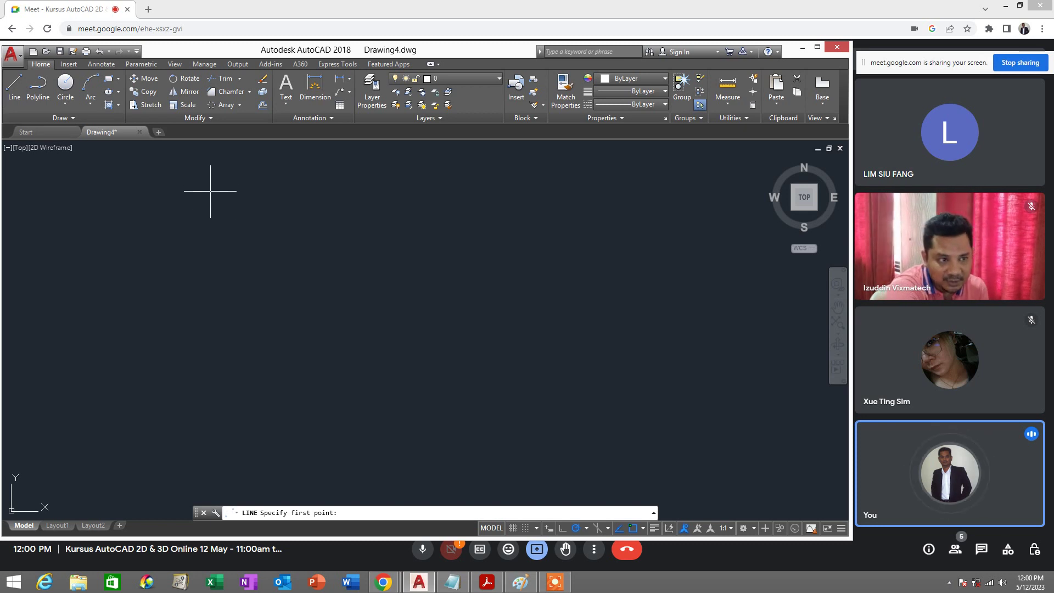
{"action": "left_click", "coordinate": [210, 191]}
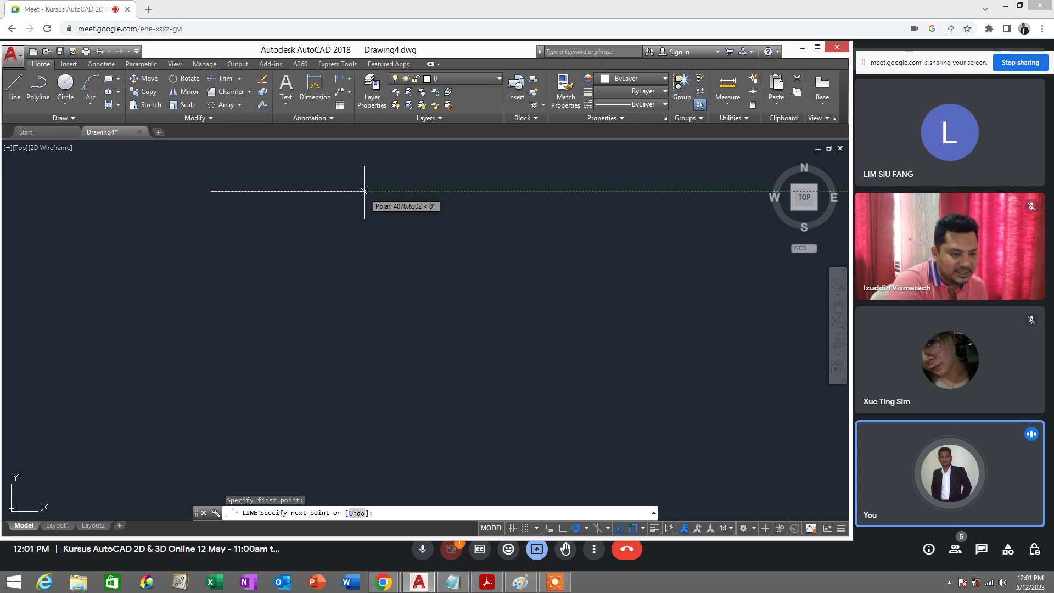
{"action": "key", "text": "Return"}
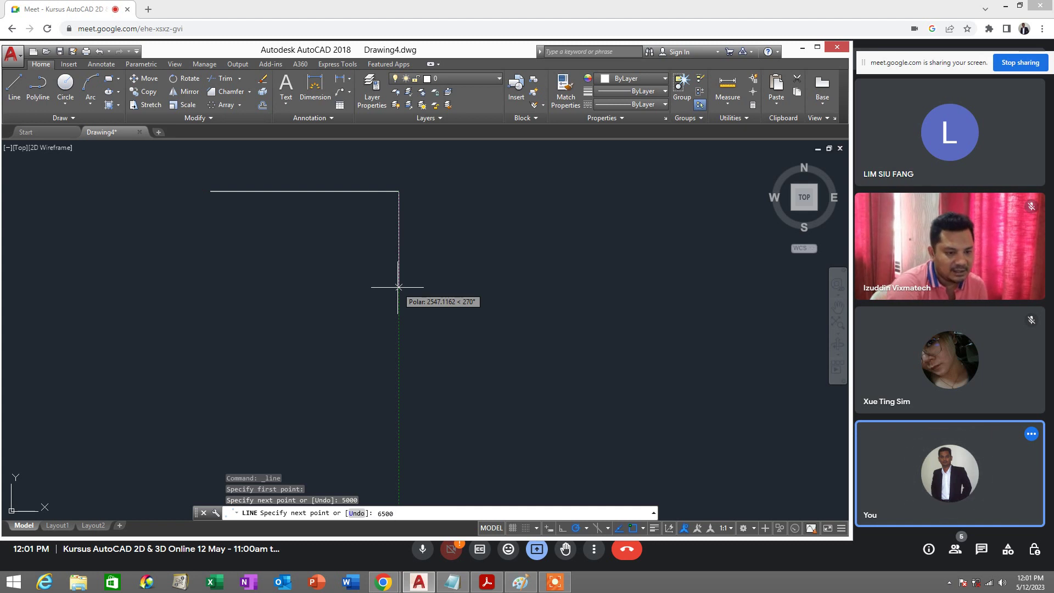
{"action": "key", "text": "Return"}
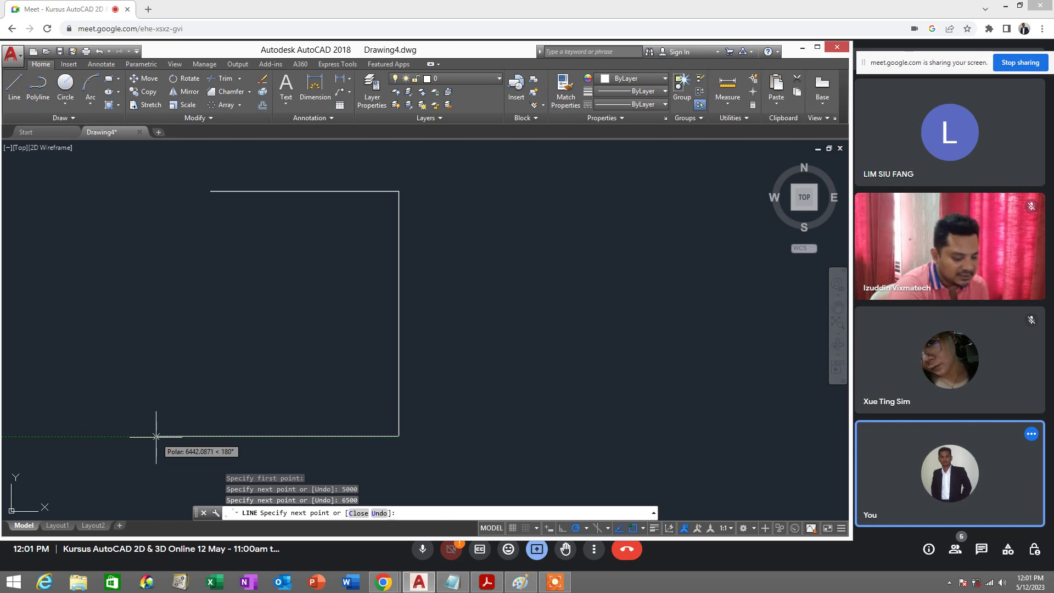
{"action": "type", "text": "00"}
{"action": "key", "text": "Return"}
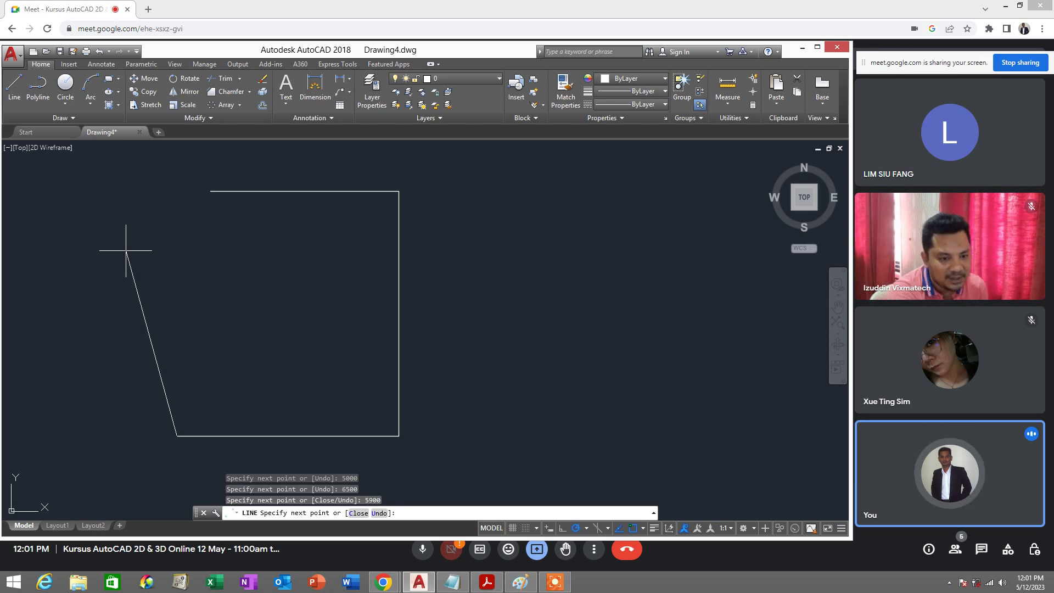
{"action": "left_click", "coordinate": [526, 584]}
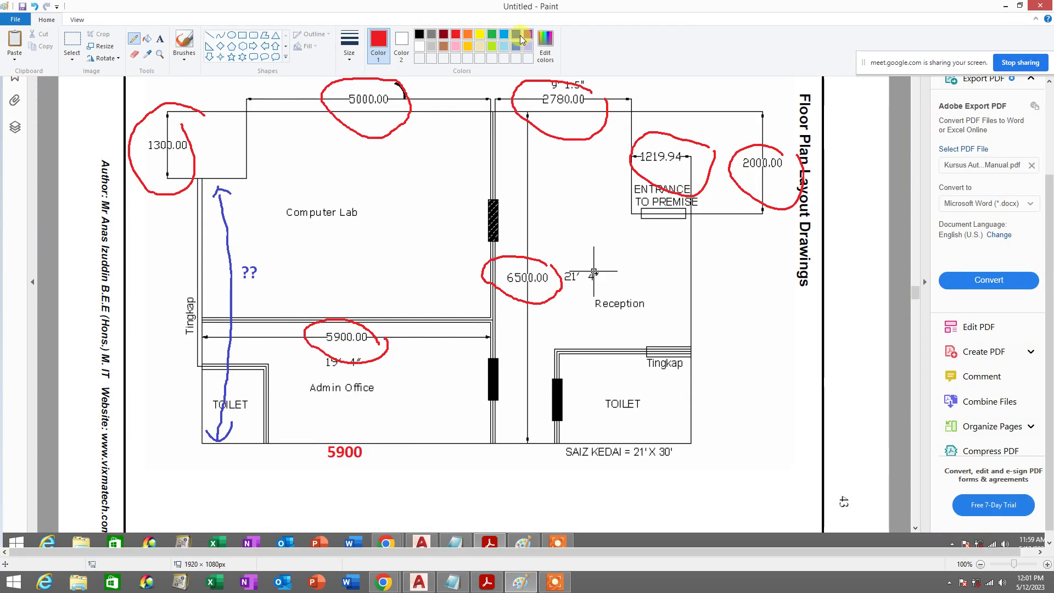
Mark the ?? label with a blue arc and minimize Paint to return to AutoCAD.
{"action": "left_click", "coordinate": [517, 35]}
{"action": "mouse_move", "coordinate": [265, 265]}
{"action": "left_mouse_down"}
{"action": "mouse_move", "coordinate": [208, 262]}
{"action": "mouse_move", "coordinate": [271, 271]}
{"action": "mouse_move", "coordinate": [269, 261]}
{"action": "left_mouse_up"}
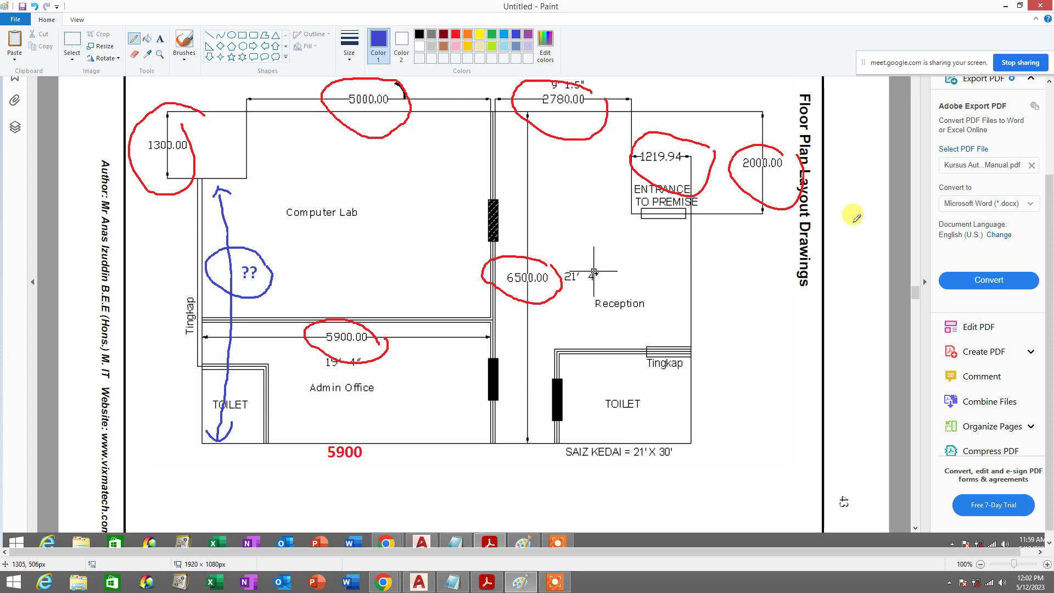
{"action": "left_click", "coordinate": [1010, 6]}
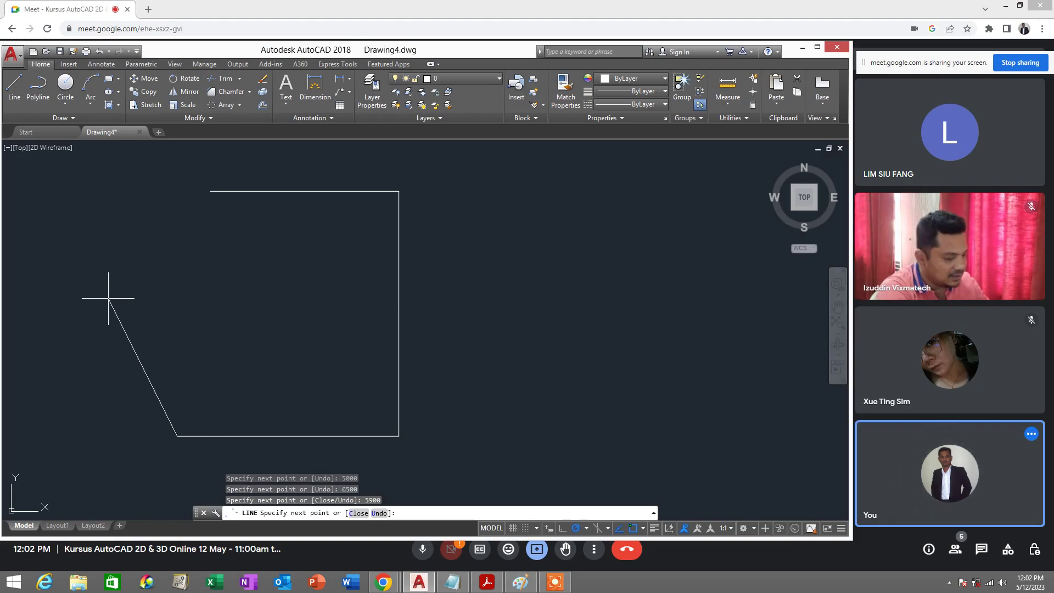
Close the left side with a 1300 drop from the top-left corner and a step to the bottom-left corner.
{"action": "key", "text": "Escape"}
{"action": "key", "text": "Escape"}
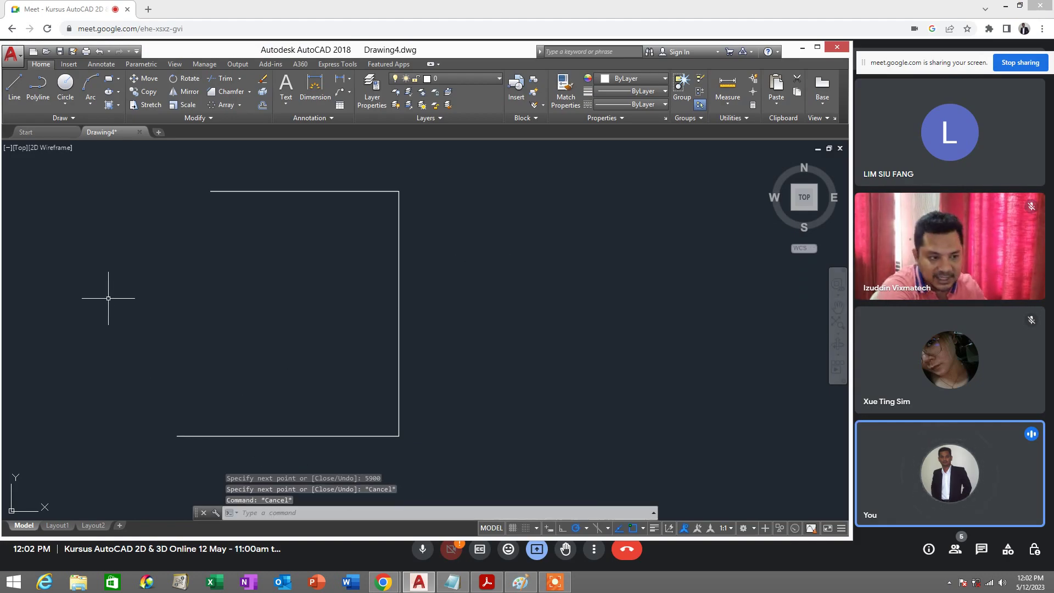
{"action": "key", "text": "Escape"}
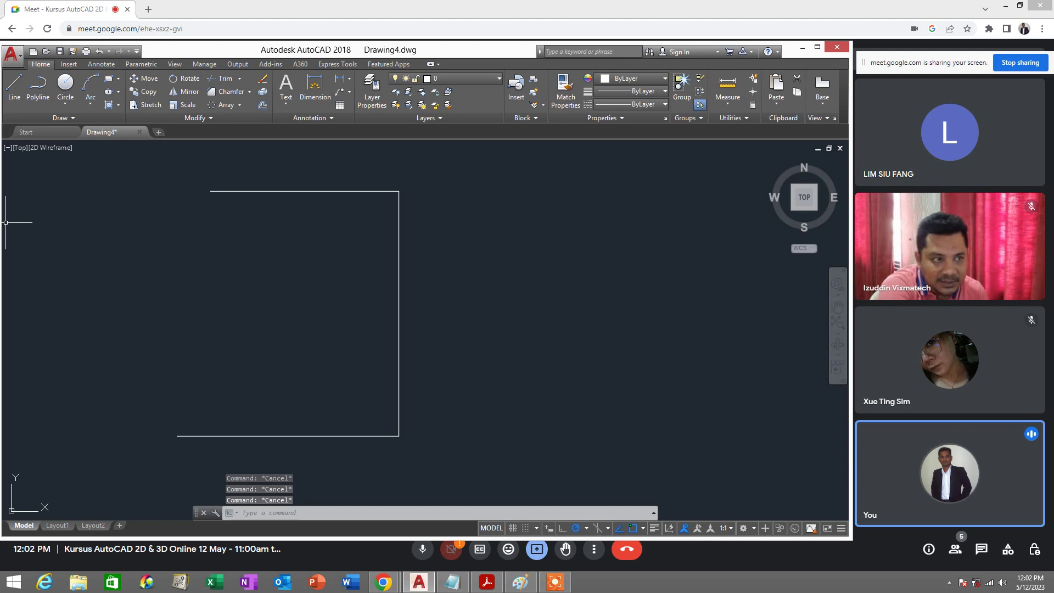
{"action": "left_click", "coordinate": [13, 89]}
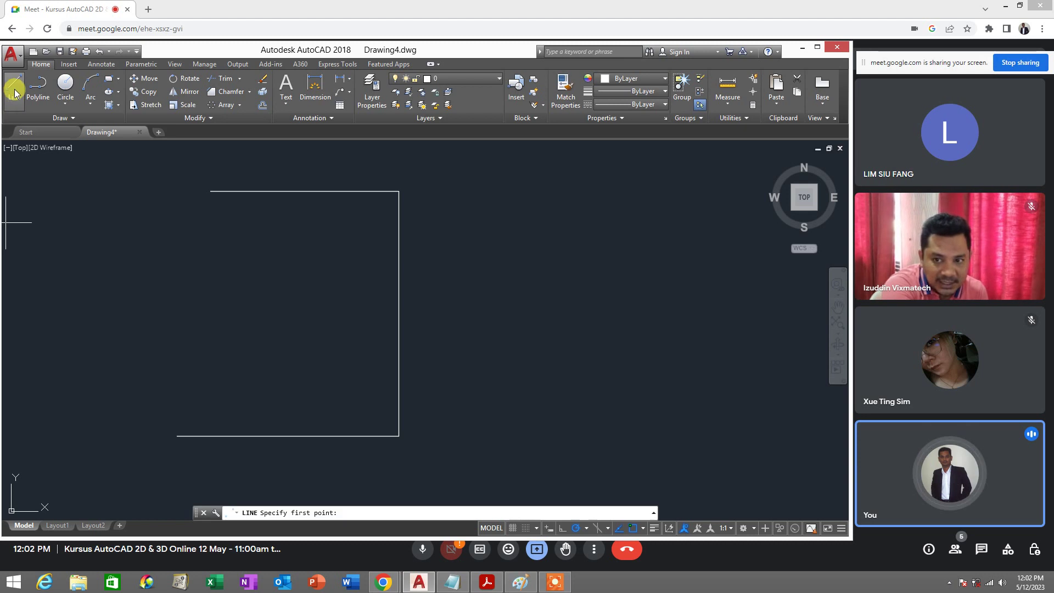
{"action": "left_click", "coordinate": [210, 191]}
{"action": "type", "text": "1300"}
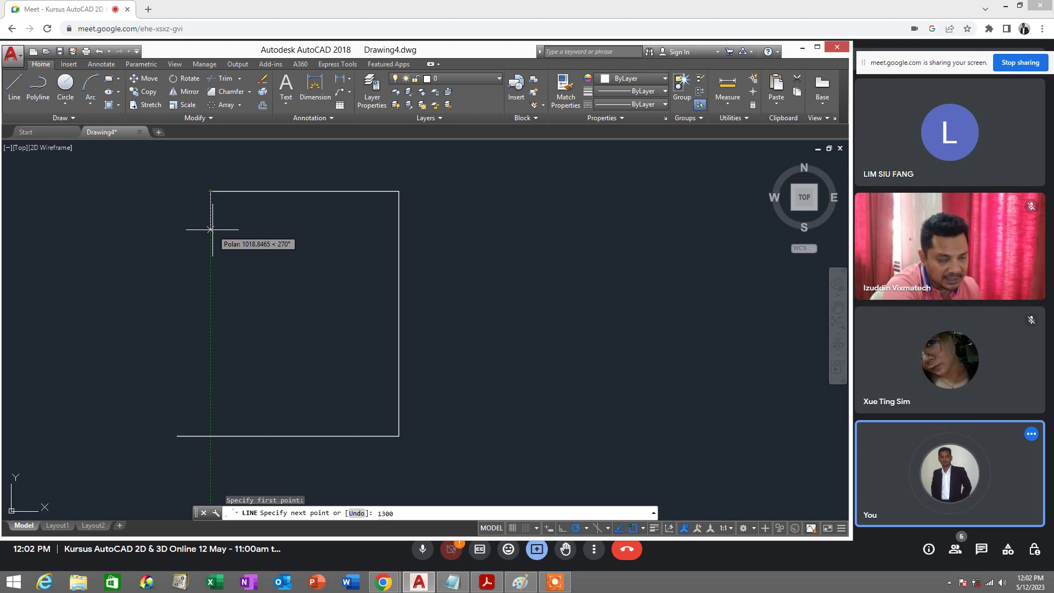
{"action": "key", "text": "Return"}
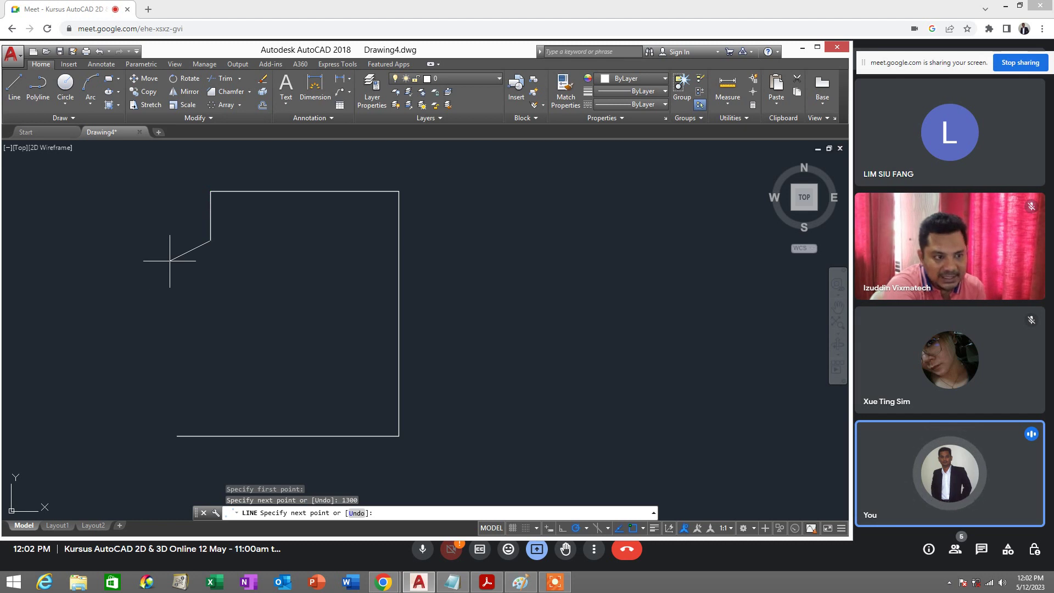
{"action": "scroll", "coordinate": [177, 289], "scroll_direction": "up", "scroll_amount": 2}
{"action": "scroll", "coordinate": [179, 289], "scroll_direction": "down", "scroll_amount": 2}
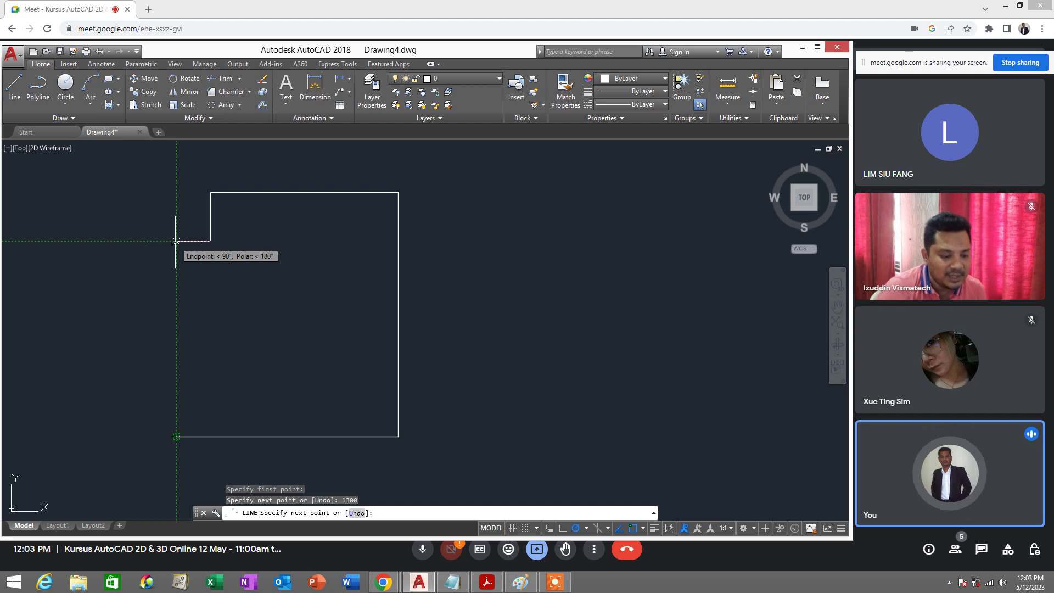
{"action": "left_click", "coordinate": [176, 240]}
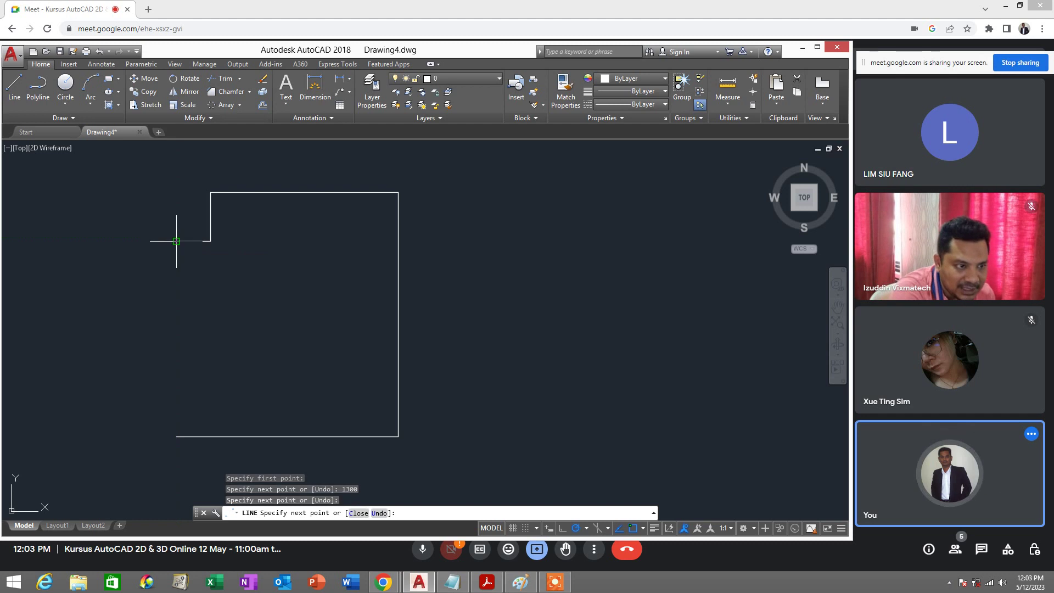
{"action": "left_click", "coordinate": [176, 436]}
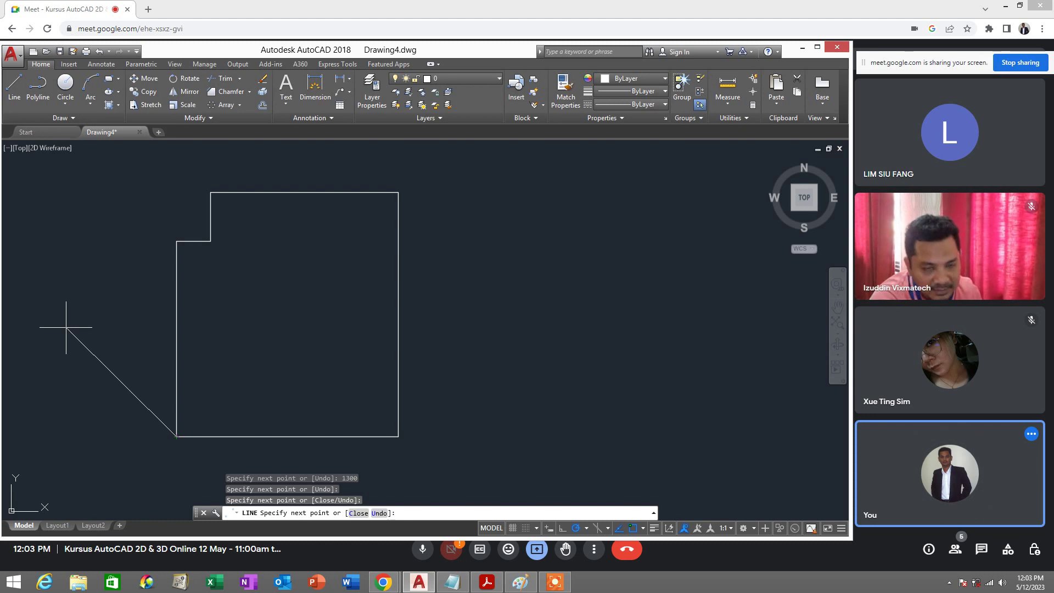
{"action": "key", "text": "Escape"}
{"action": "key", "text": "Escape"}
{"action": "key", "text": "Escape"}
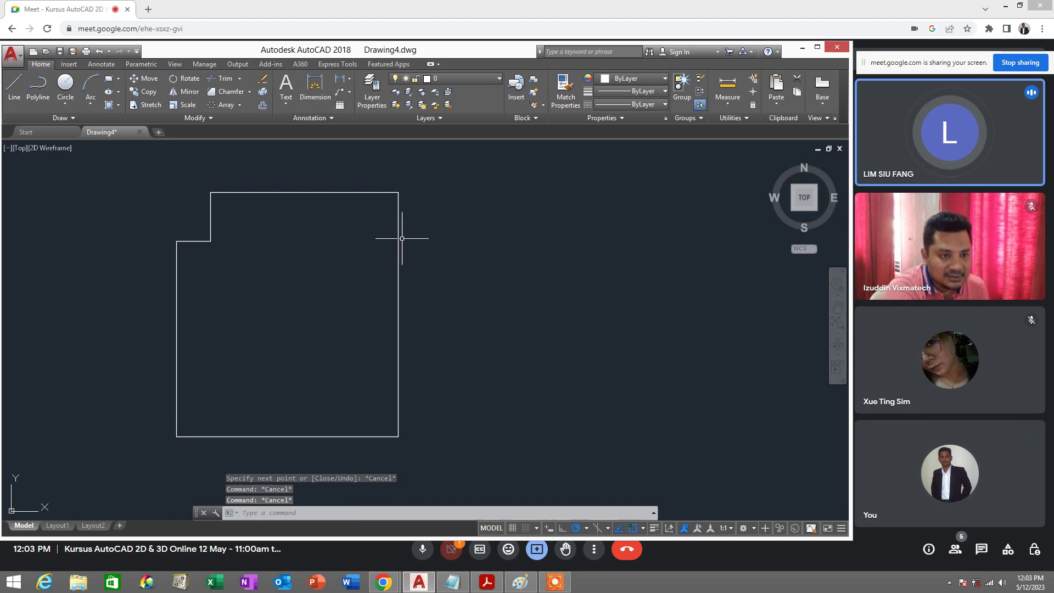
Offset the right wall line 100 outward twice to give it thickness.
{"action": "left_click", "coordinate": [412, 224]}
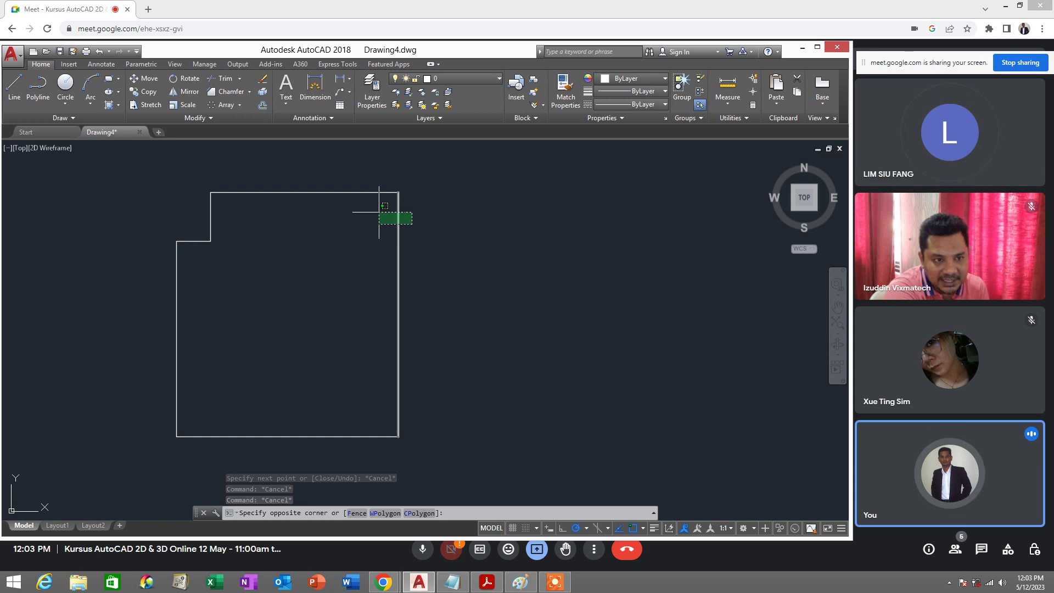
{"action": "left_click", "coordinate": [370, 210]}
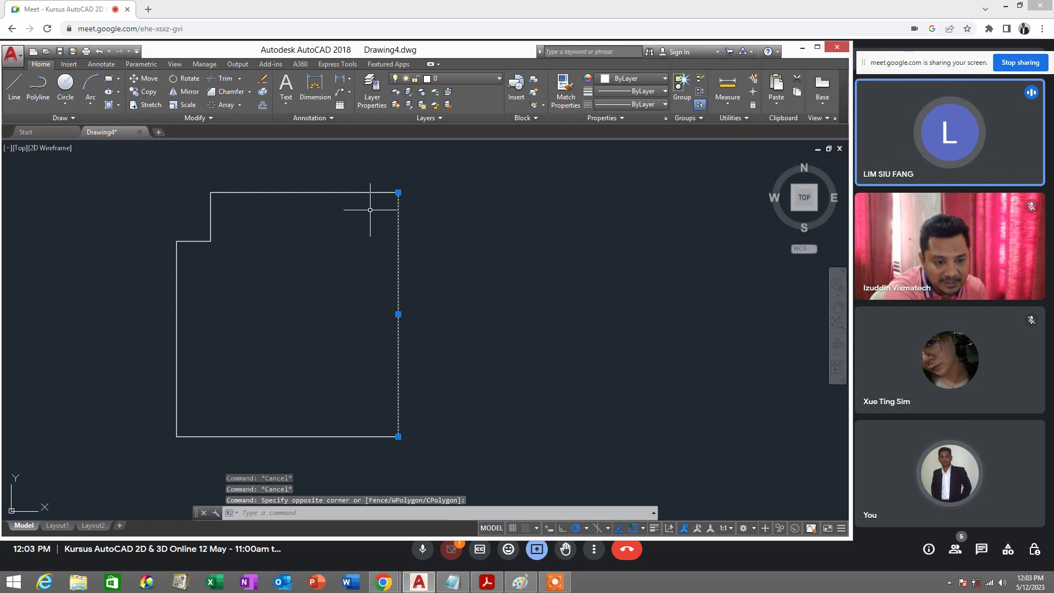
{"action": "key", "text": "Escape"}
{"action": "key", "text": "Escape"}
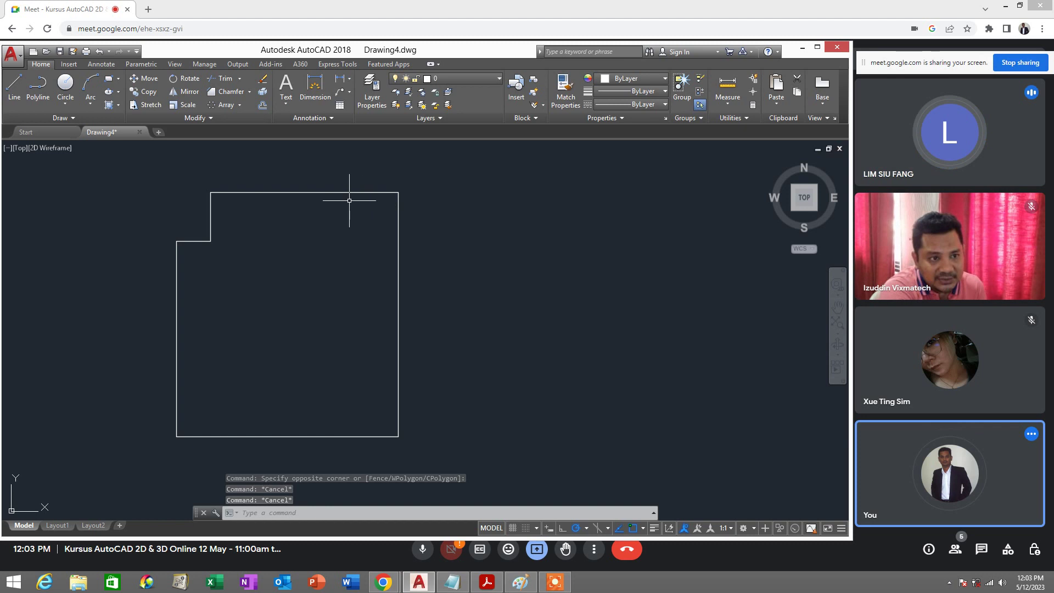
{"action": "left_click", "coordinate": [265, 108]}
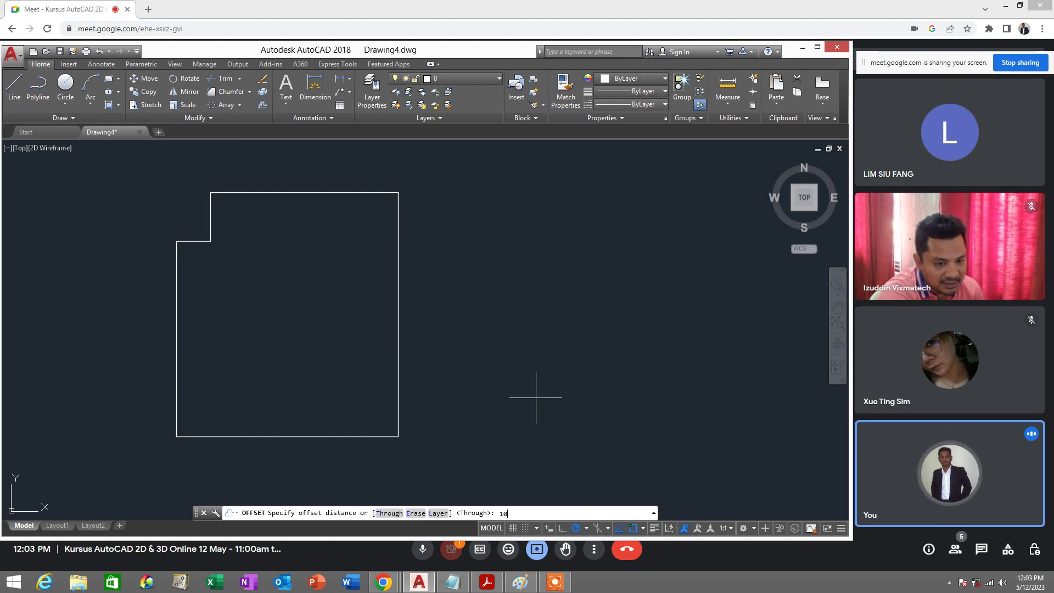
{"action": "type", "text": "100"}
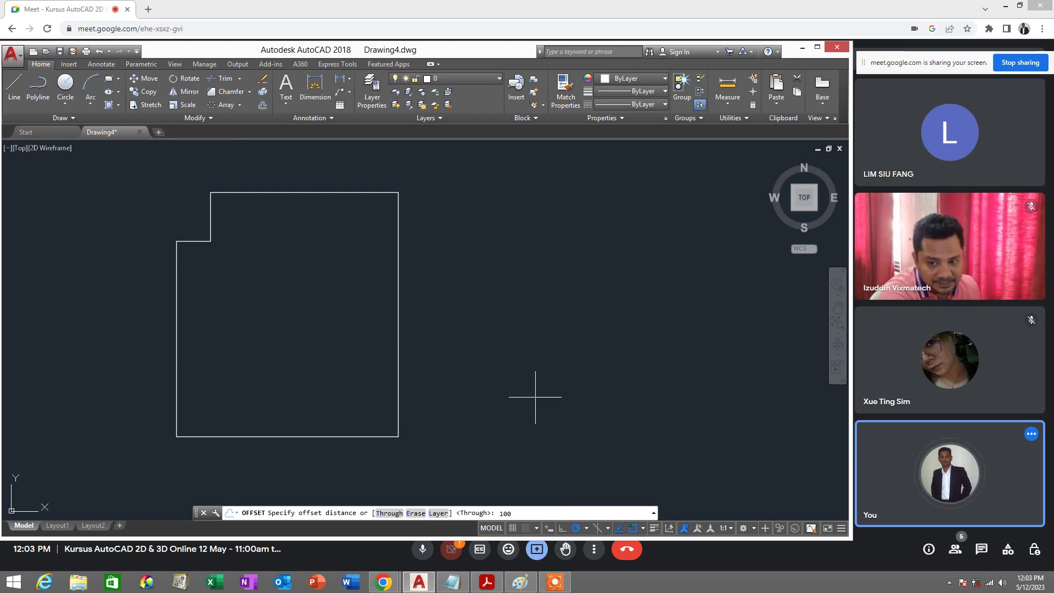
{"action": "key", "text": "Return"}
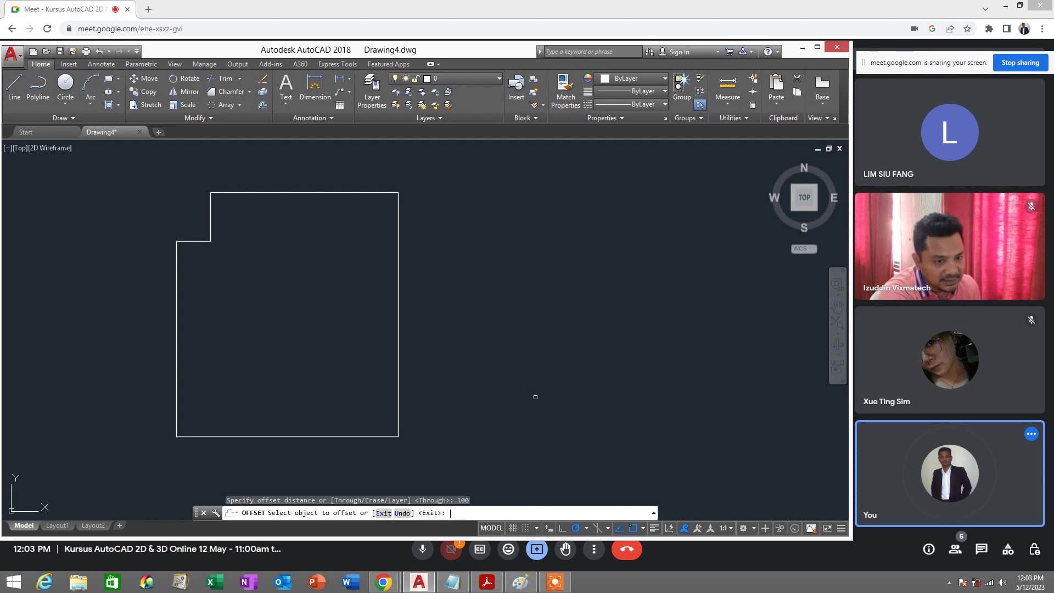
{"action": "scroll", "coordinate": [431, 247], "scroll_direction": "up", "scroll_amount": 1}
{"action": "scroll", "coordinate": [428, 262], "scroll_direction": "up", "scroll_amount": 1}
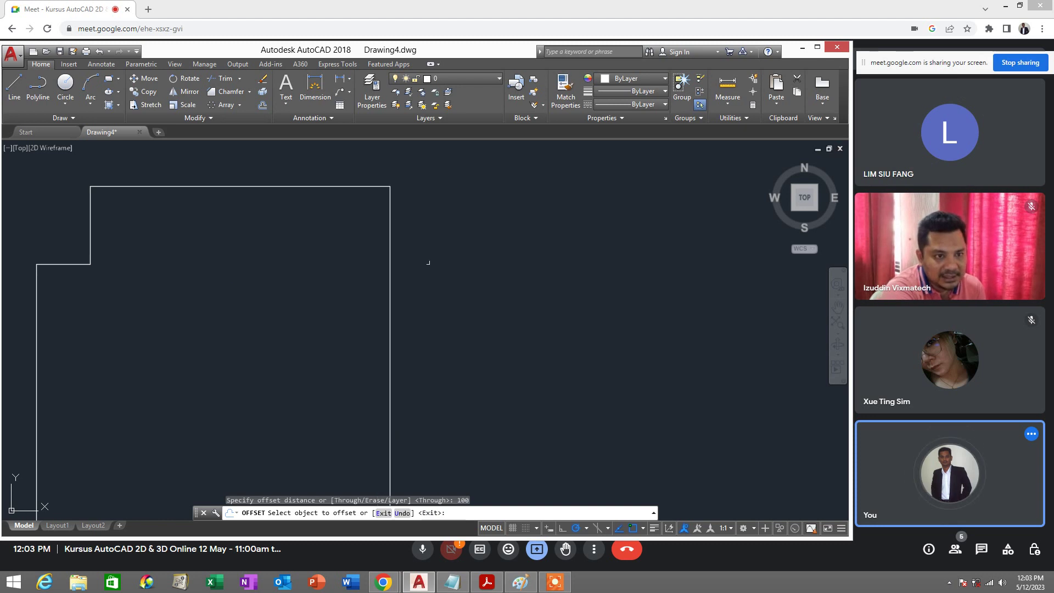
{"action": "left_click", "coordinate": [390, 221]}
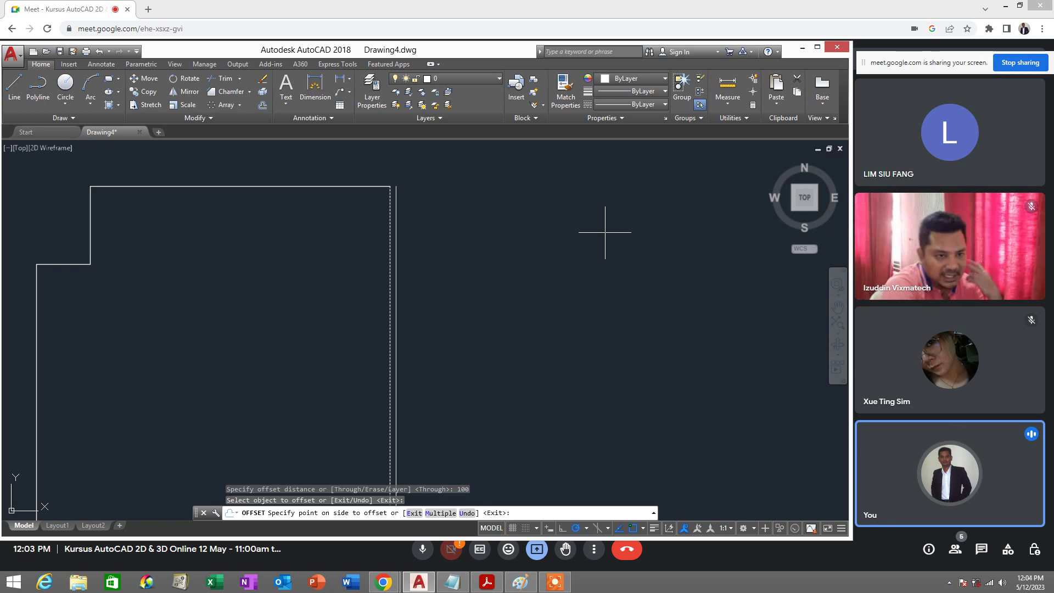
{"action": "left_click", "coordinate": [599, 247]}
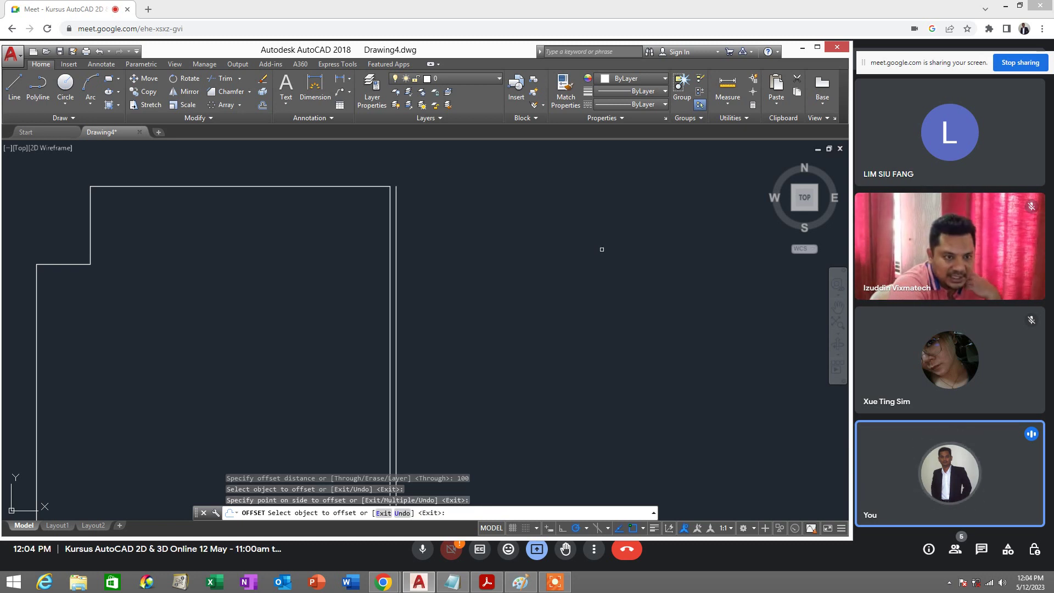
{"action": "left_click", "coordinate": [396, 204]}
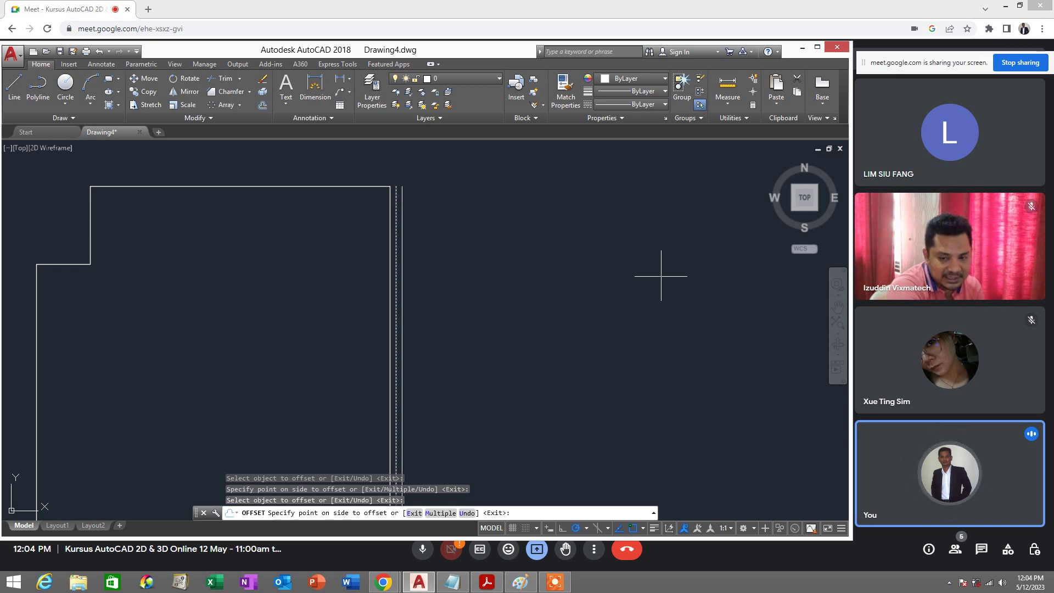
{"action": "left_click", "coordinate": [640, 322]}
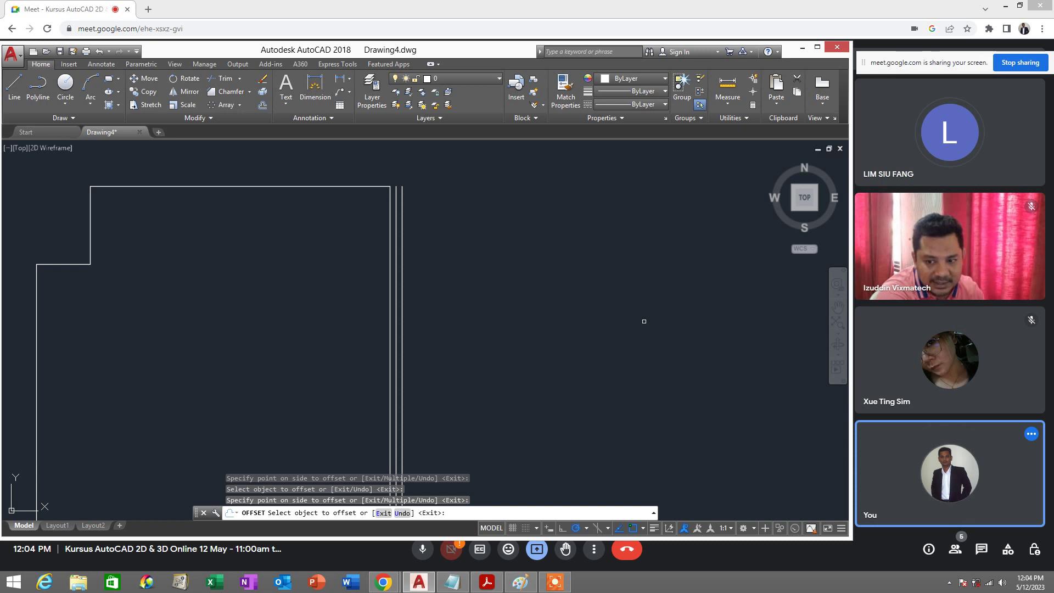
{"action": "key", "text": "Escape"}
{"action": "key", "text": "Escape"}
Draw a short line closing the bottom end of the thickened right wall.
{"action": "scroll", "coordinate": [526, 236], "scroll_direction": "down", "scroll_amount": 2}
{"action": "scroll", "coordinate": [446, 190], "scroll_direction": "up", "scroll_amount": 2}
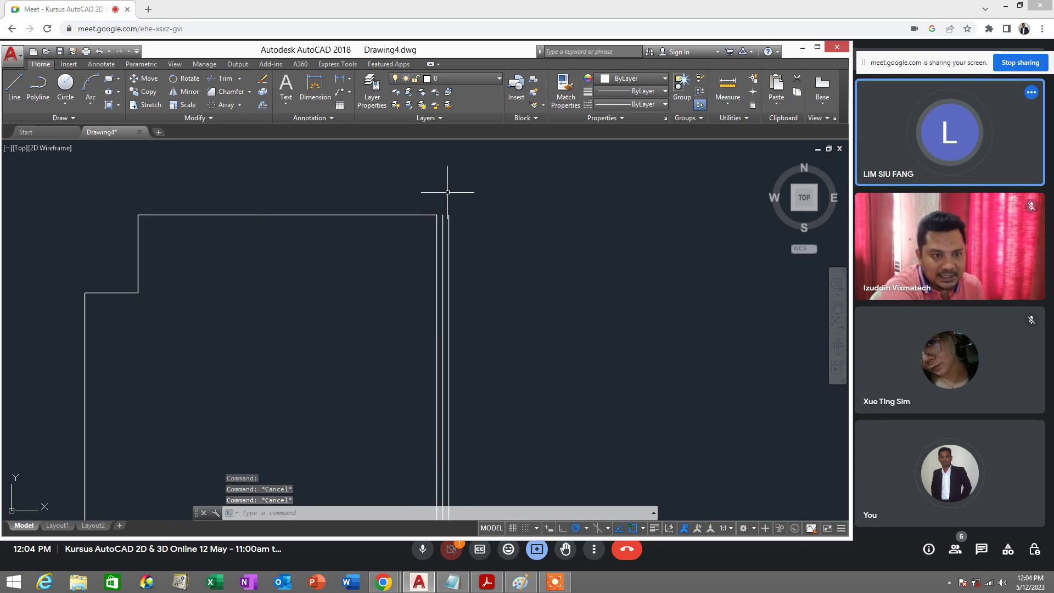
{"action": "scroll", "coordinate": [439, 212], "scroll_direction": "up", "scroll_amount": 2}
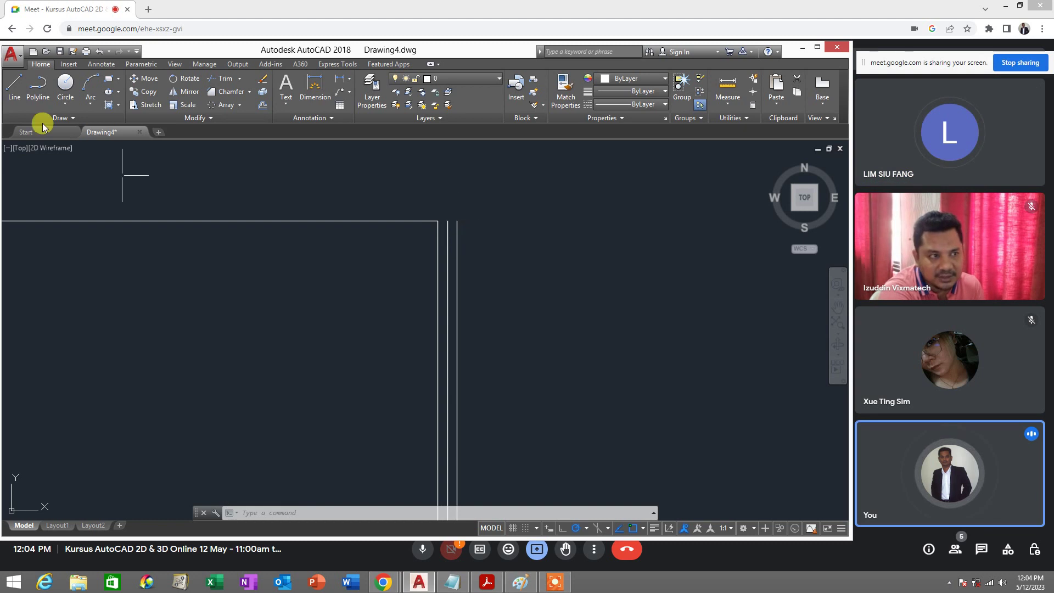
{"action": "left_click", "coordinate": [13, 87]}
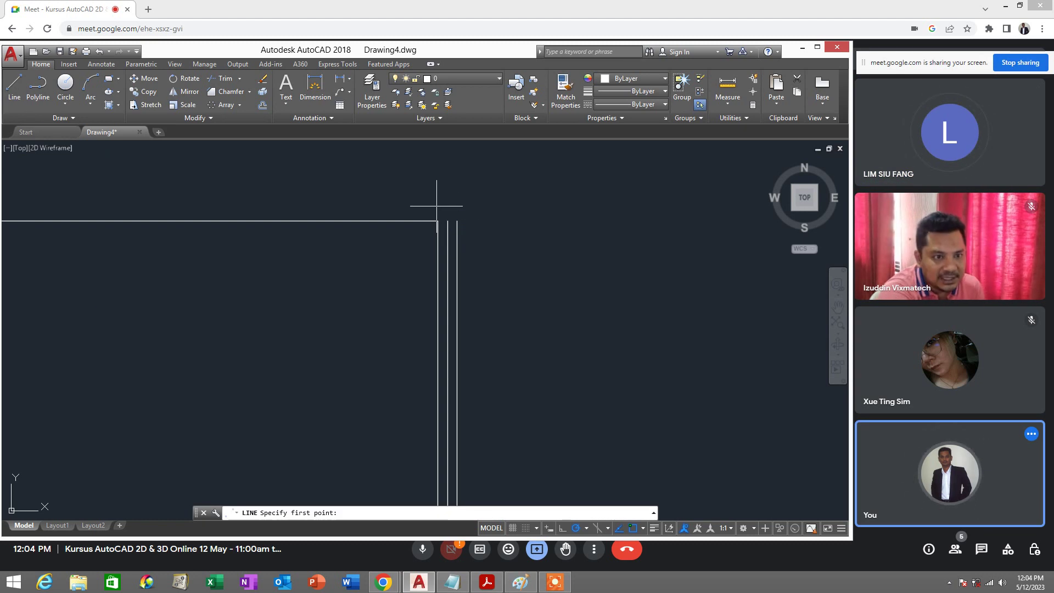
{"action": "left_click", "coordinate": [457, 221]}
{"action": "key", "text": "Escape"}
{"action": "key", "text": "Escape"}
{"action": "scroll", "coordinate": [501, 230], "scroll_direction": "down", "scroll_amount": 3}
{"action": "middle_click_drag", "start_coordinate": [501, 242], "coordinate": [479, 262]}
{"action": "scroll", "coordinate": [479, 263], "scroll_direction": "up", "scroll_amount": 2}
{"action": "middle_click_drag", "start_coordinate": [426, 289], "coordinate": [456, 204]}
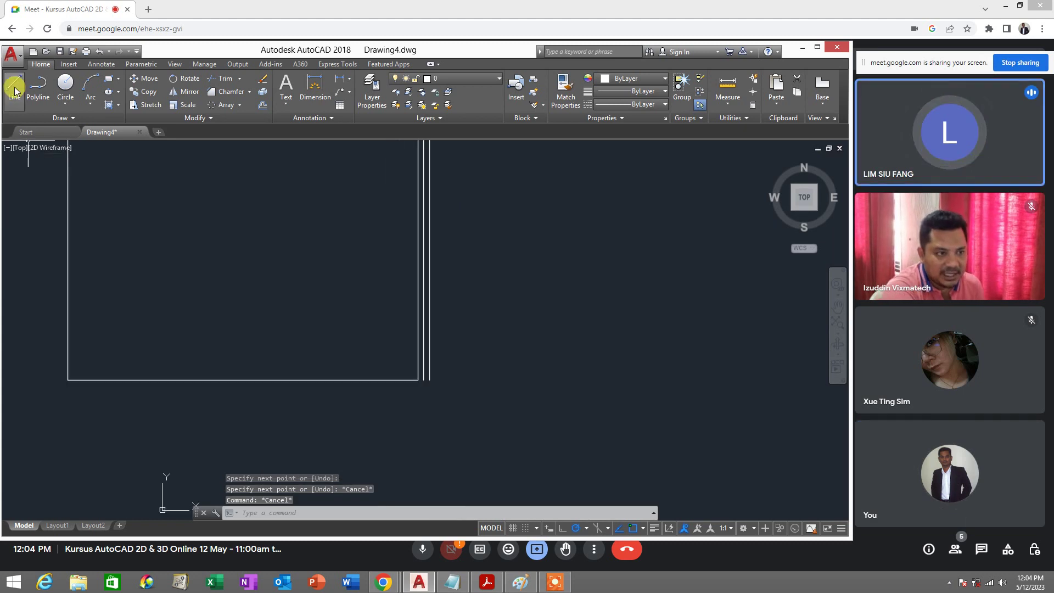
{"action": "left_click", "coordinate": [14, 96]}
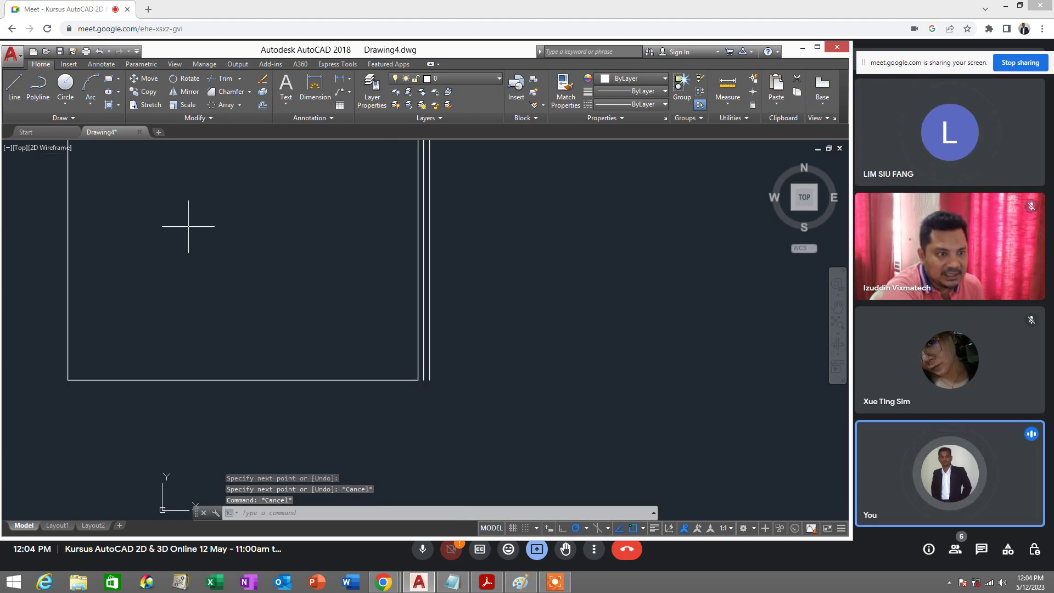
{"action": "left_click", "coordinate": [421, 380]}
{"action": "left_click", "coordinate": [428, 378]}
{"action": "scroll", "coordinate": [470, 337], "scroll_direction": "down", "scroll_amount": 2}
{"action": "middle_click_drag", "start_coordinate": [471, 336], "coordinate": [513, 440]}
{"action": "key", "text": "Escape"}
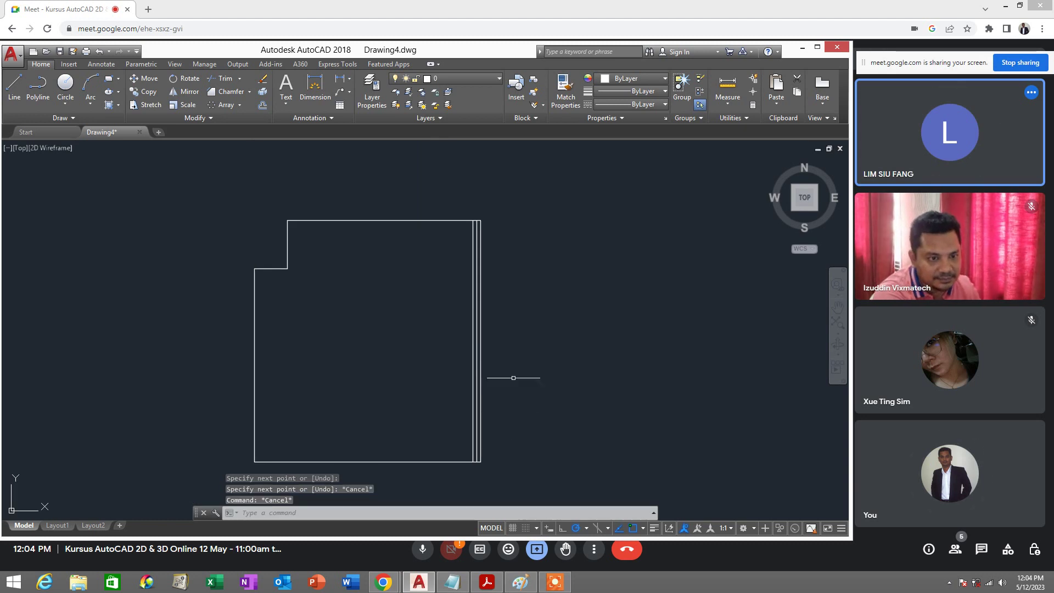
{"action": "key", "text": "Escape"}
Zoom in and reposition the view on the floor outline with Zoom Realtime.
{"action": "left_click", "coordinate": [843, 355]}
{"action": "left_click", "coordinate": [843, 336]}
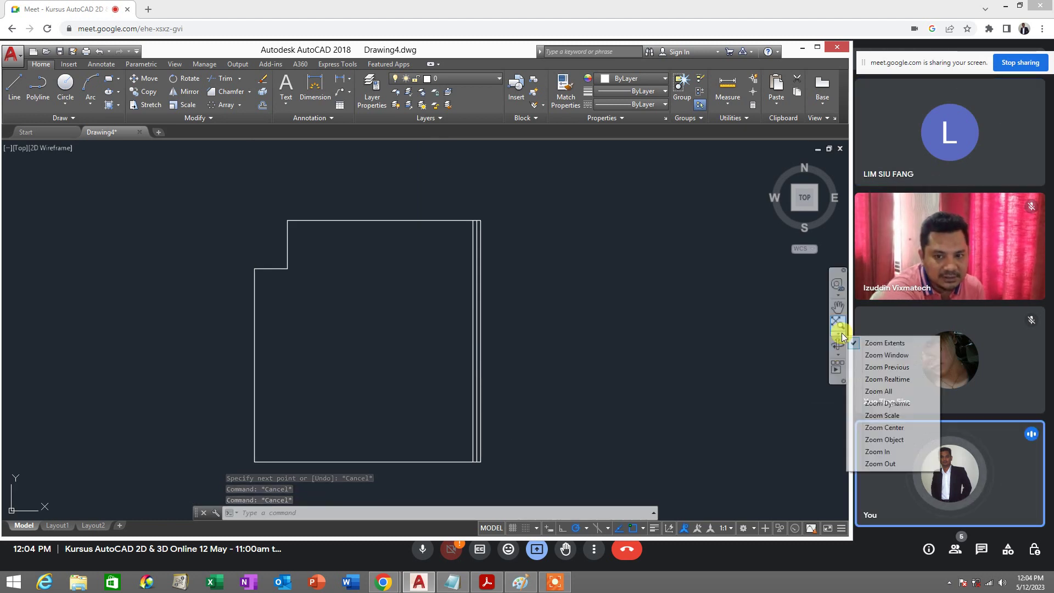
{"action": "left_click", "coordinate": [886, 379]}
{"action": "left_click_drag", "start_coordinate": [551, 318], "coordinate": [565, 237]}
{"action": "mouse_move", "coordinate": [565, 290]}
{"action": "middle_mouse_down"}
{"action": "mouse_move", "coordinate": [501, 256]}
{"action": "mouse_move", "coordinate": [515, 274]}
{"action": "middle_mouse_up"}
{"action": "key", "text": "Escape"}
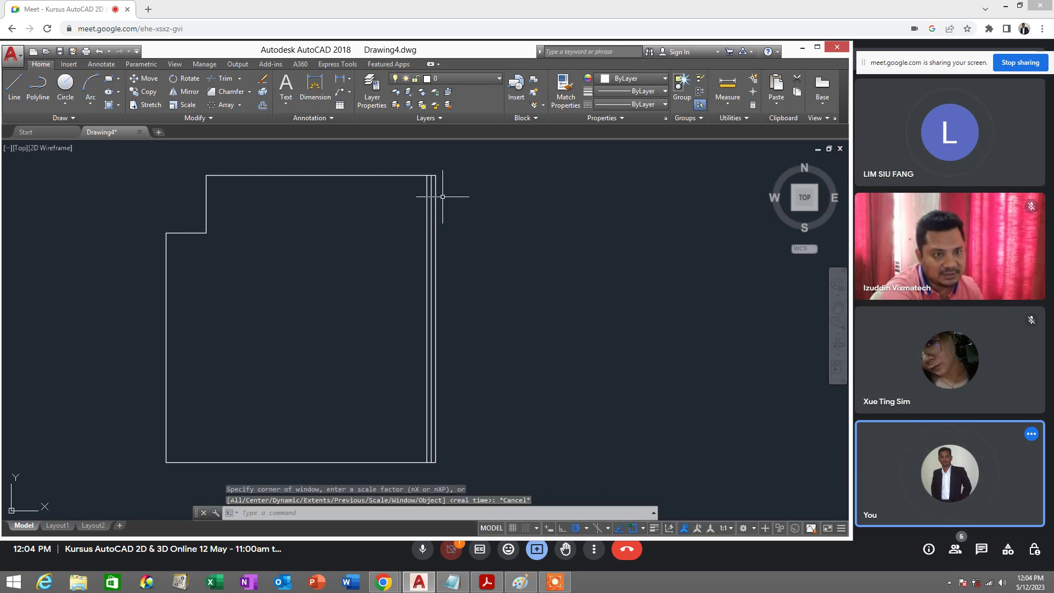
{"action": "key", "text": "Escape"}
Start a line at the top-right corner with a 2780 run right and a 2000 drop.
{"action": "left_click", "coordinate": [8, 94]}
{"action": "left_click", "coordinate": [438, 173]}
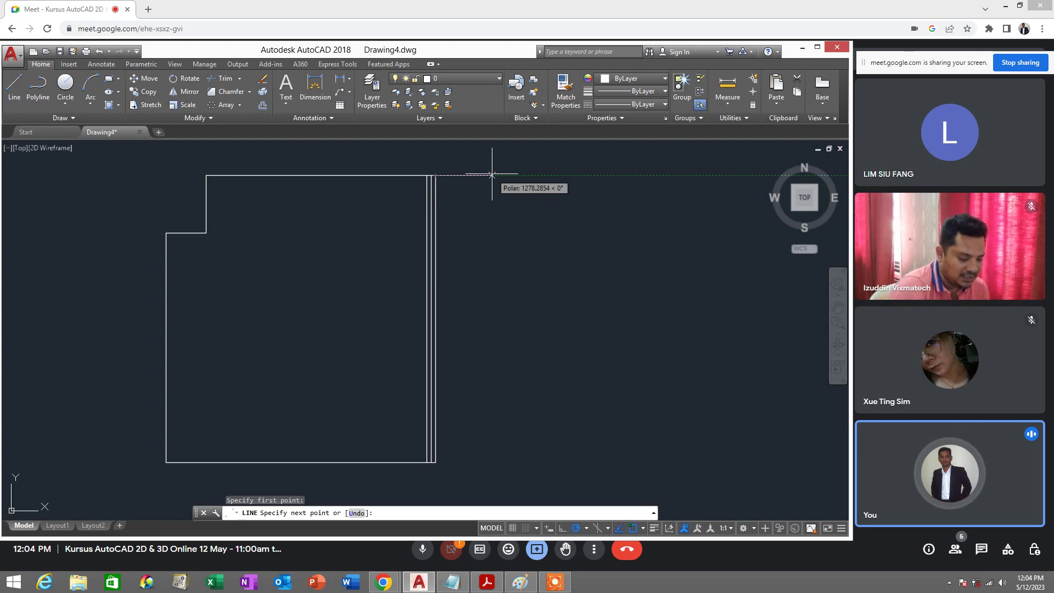
{"action": "type", "text": "2780"}
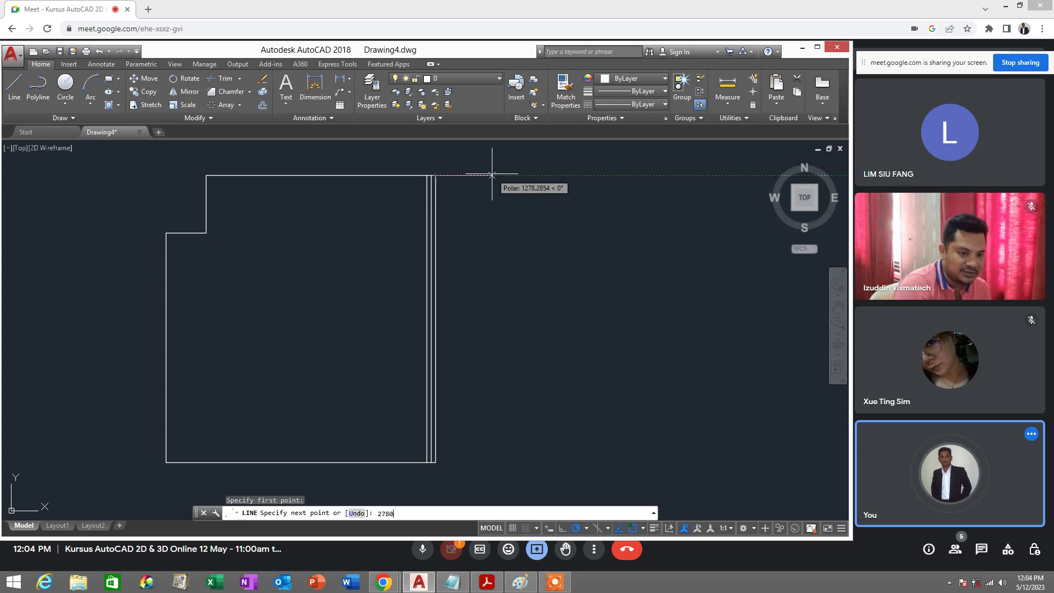
{"action": "key", "text": "Return"}
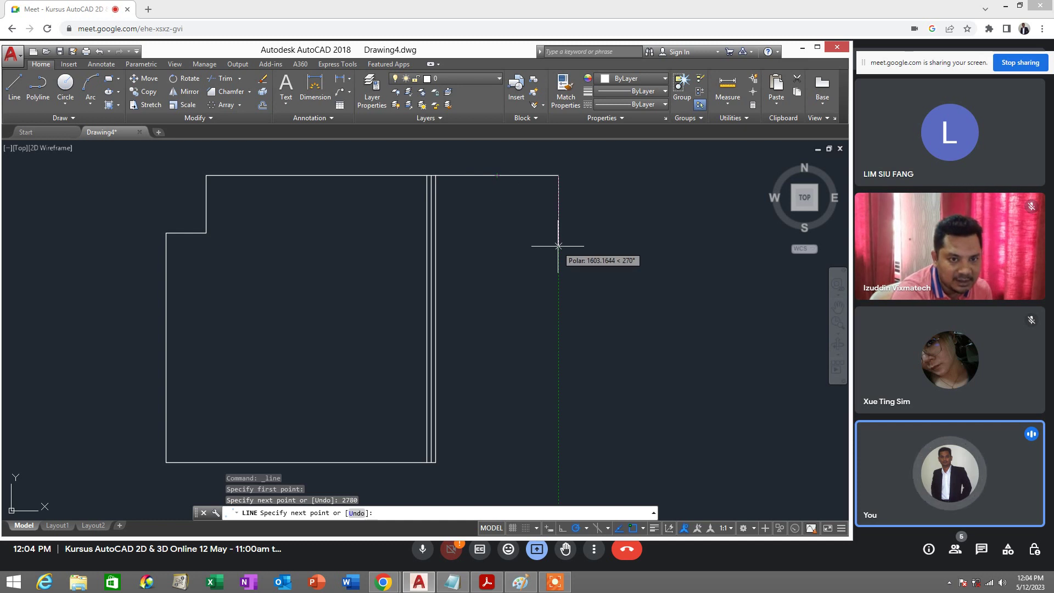
{"action": "type", "text": "200"}
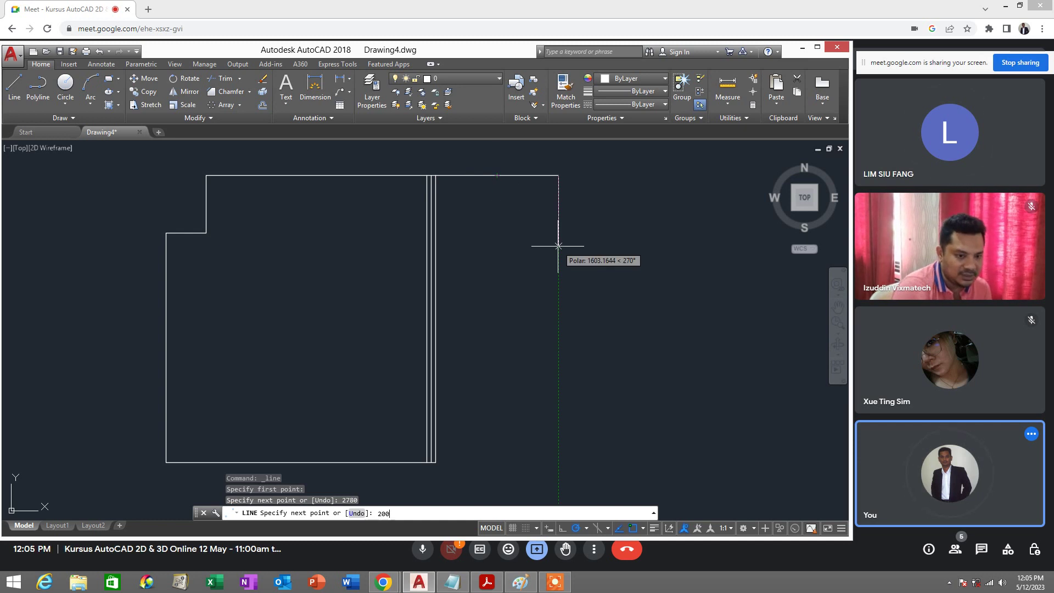
{"action": "type", "text": "0"}
{"action": "key", "text": "Return"}
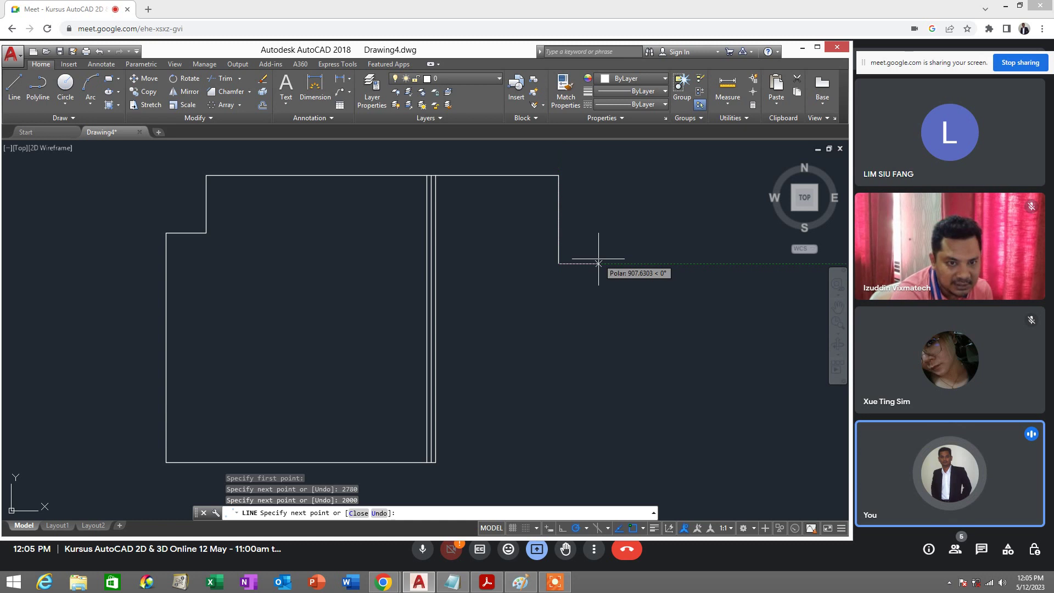
Add the 1219.94 outward step, then walls down to the bottom and back along it.
{"action": "type", "text": "1219"}
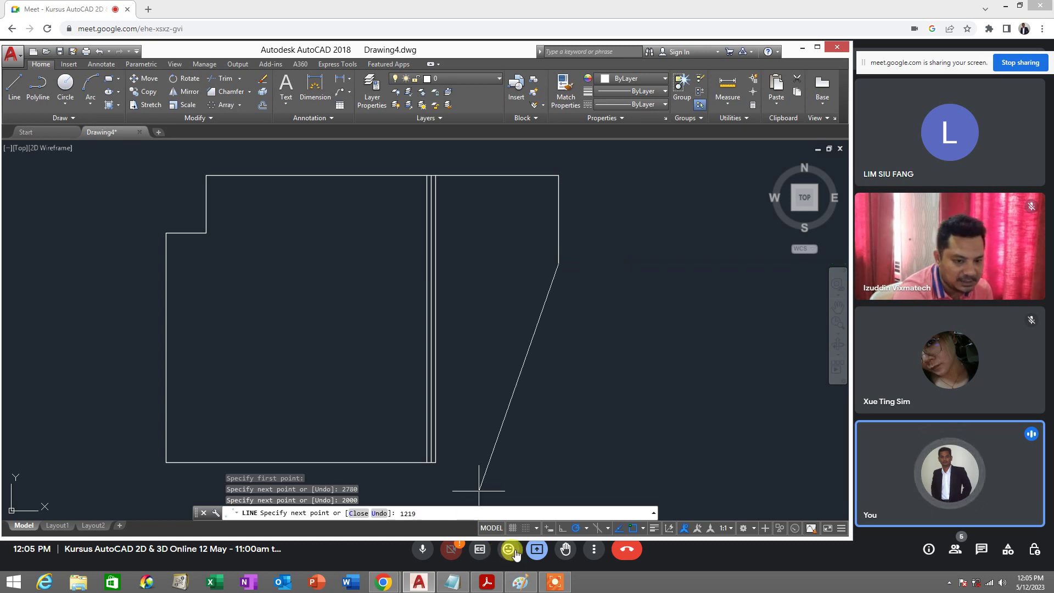
{"action": "left_click", "coordinate": [519, 580]}
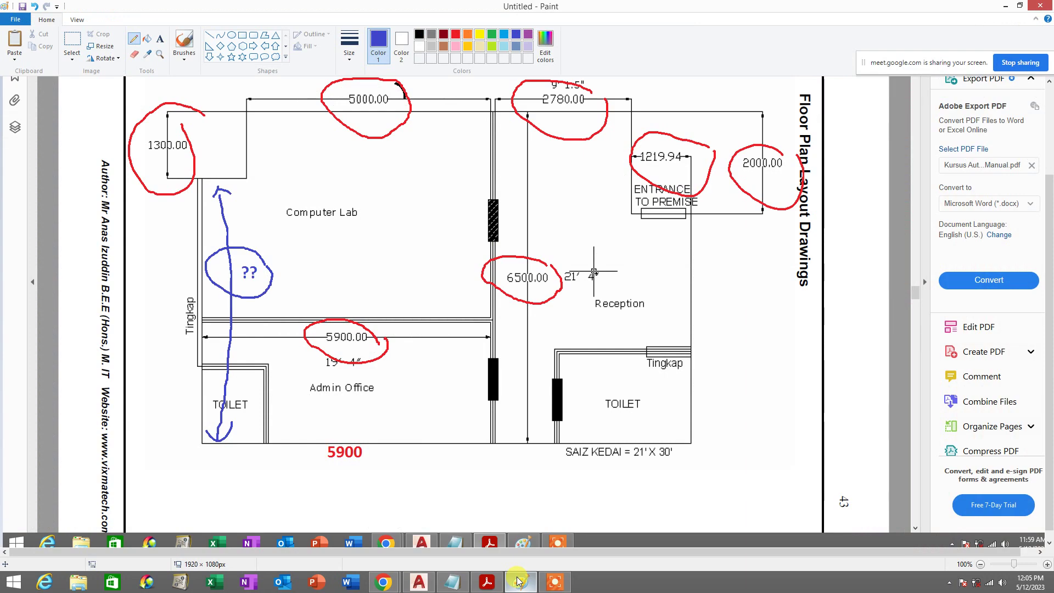
{"action": "left_click", "coordinate": [518, 580]}
{"action": "type", "text": "1219"}
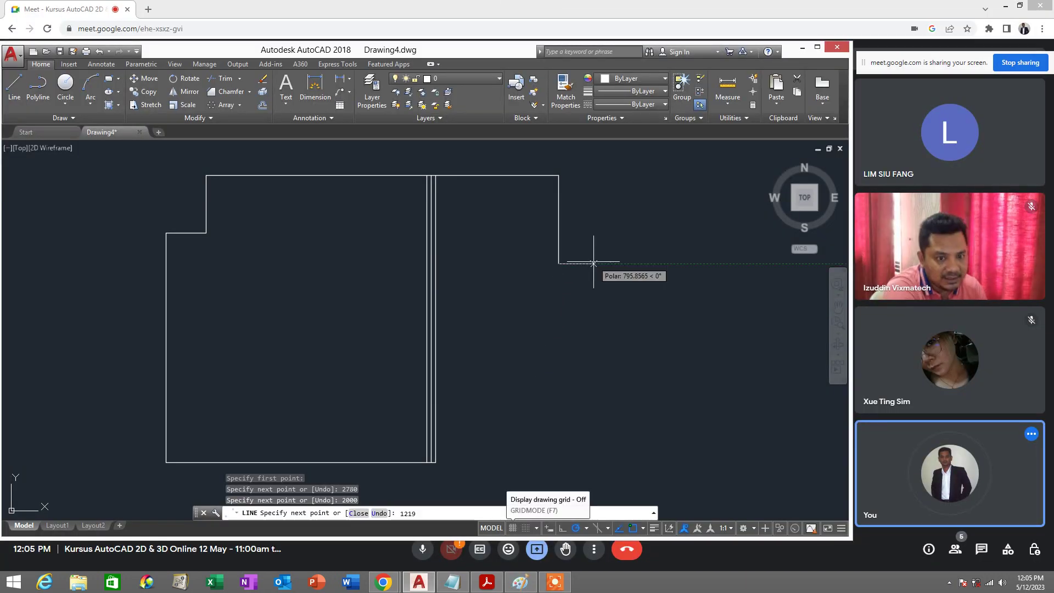
{"action": "type", "text": ".94"}
{"action": "key", "text": "Return"}
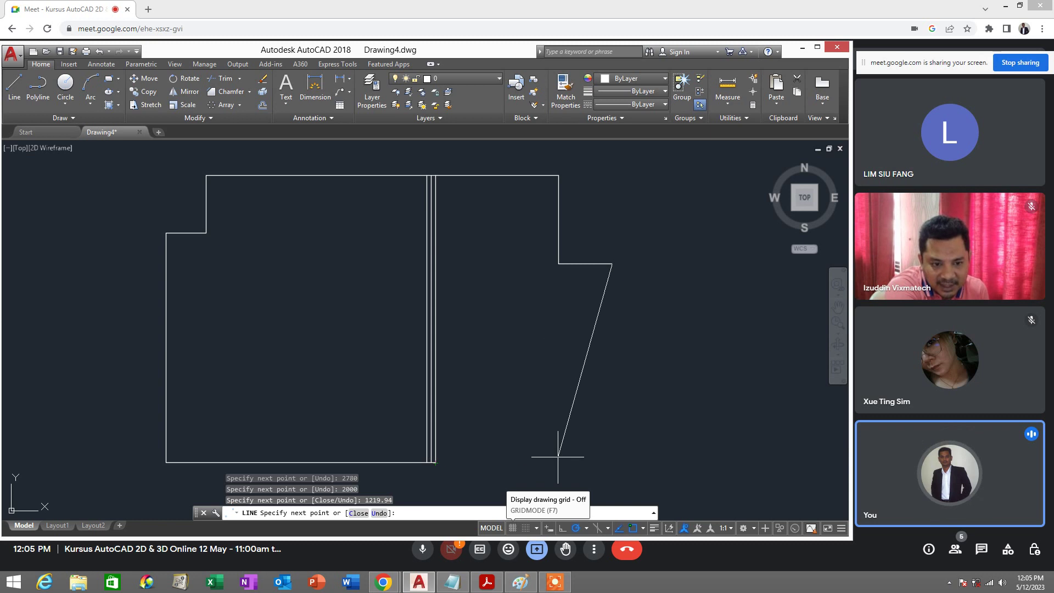
{"action": "left_click", "coordinate": [612, 462]}
{"action": "left_click", "coordinate": [435, 462]}
{"action": "middle_click_drag", "start_coordinate": [481, 364], "coordinate": [531, 362]}
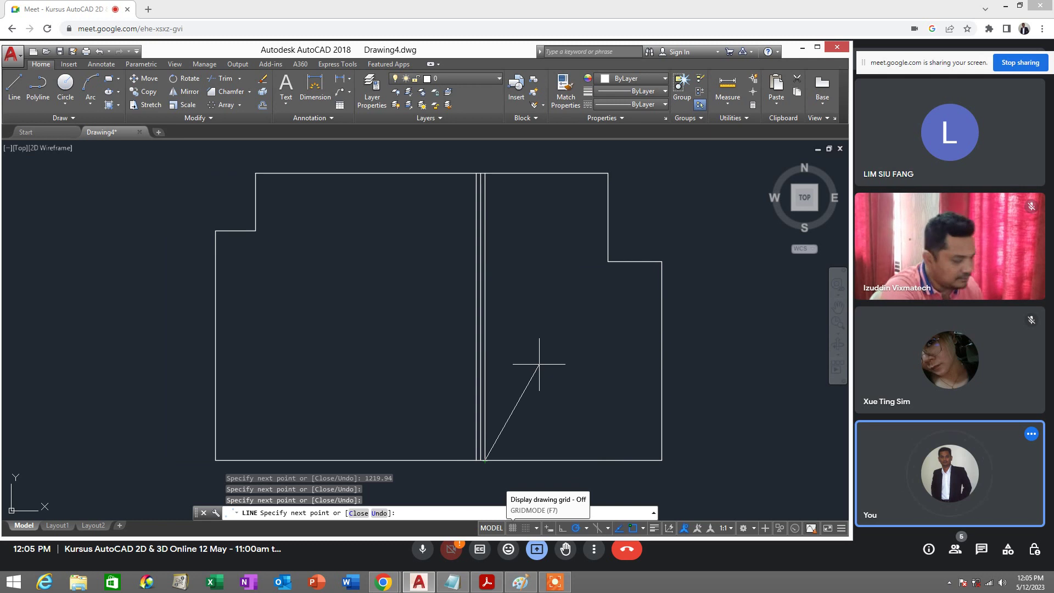
{"action": "key", "text": "Escape"}
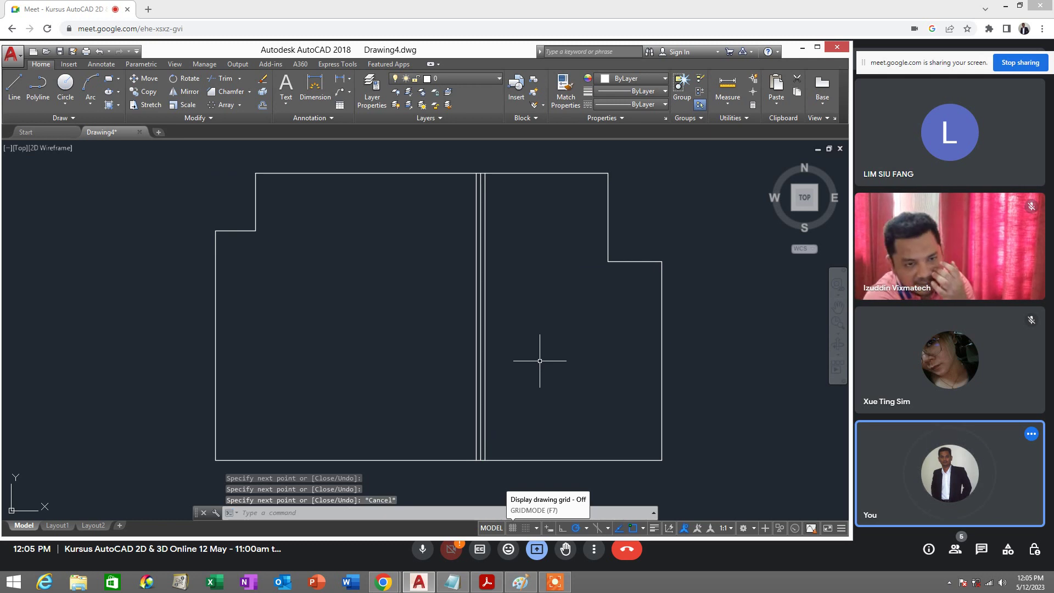
{"action": "middle_click_drag", "start_coordinate": [541, 360], "coordinate": [544, 356]}
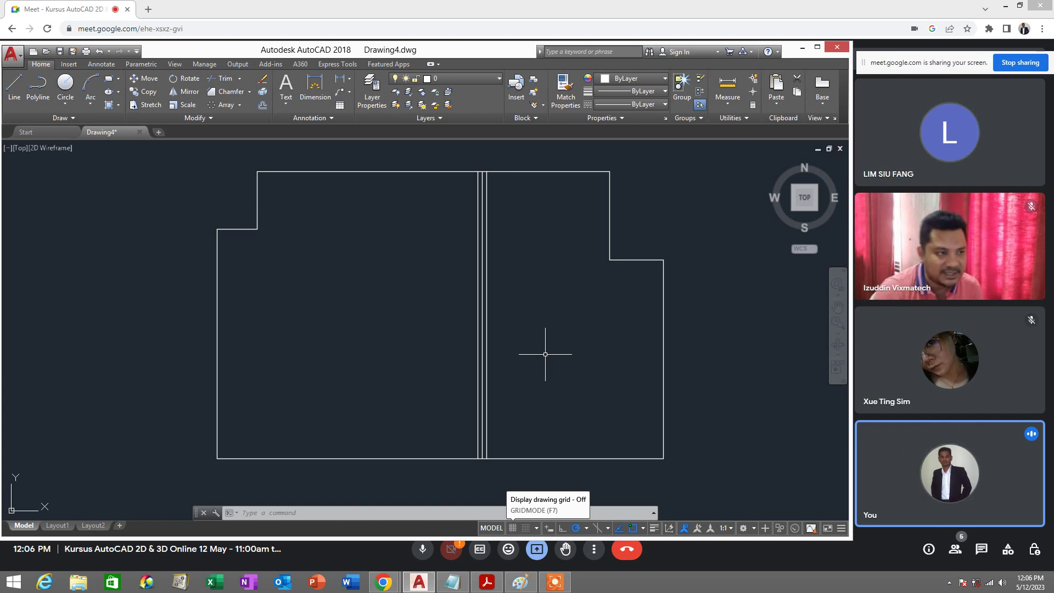
{"action": "left_click", "coordinate": [14, 90]}
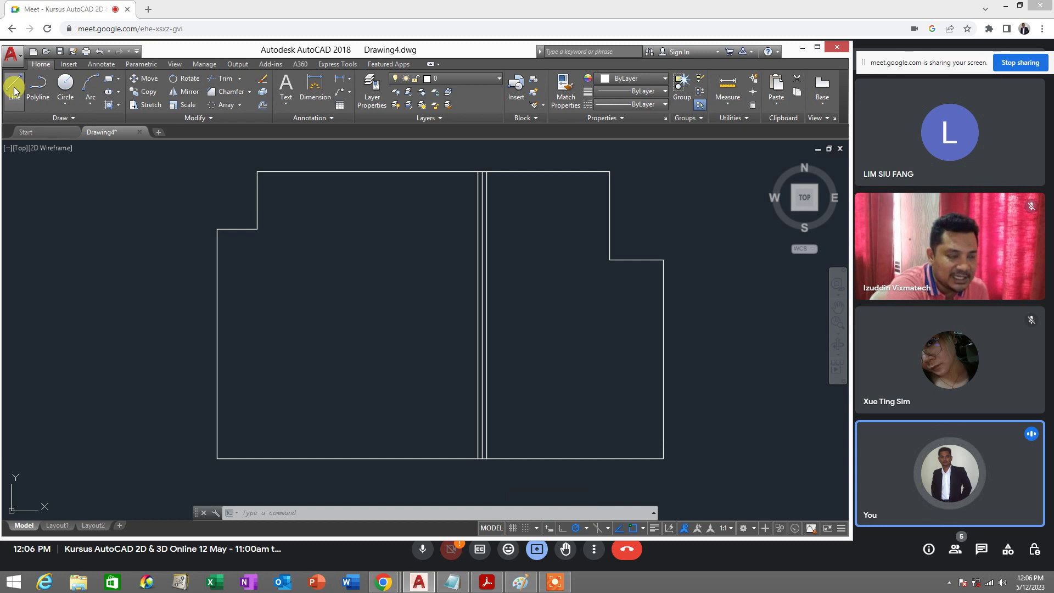
{"action": "left_click", "coordinate": [15, 89]}
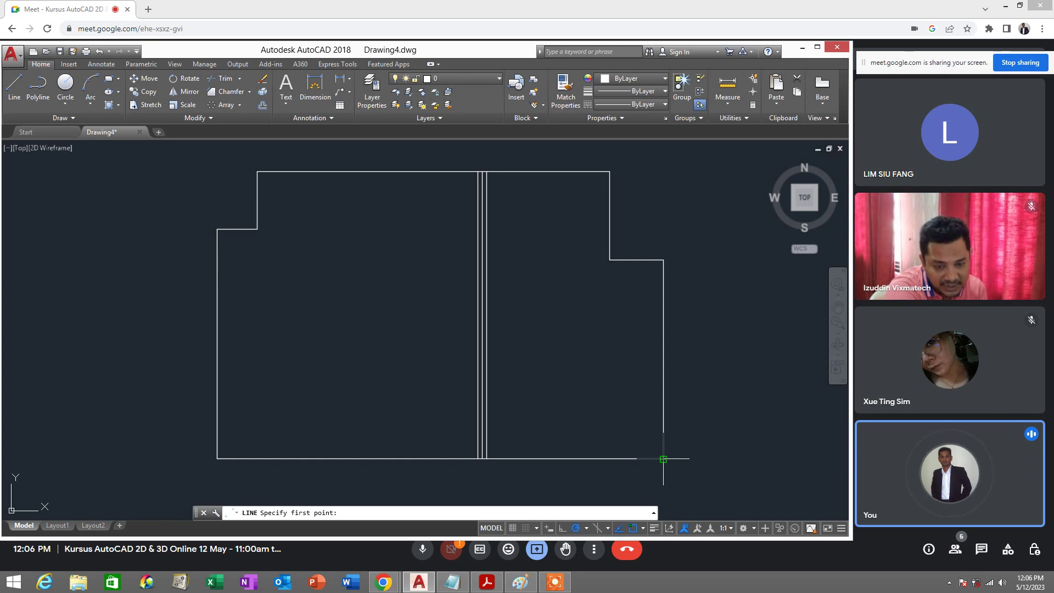
{"action": "left_click", "coordinate": [14, 85]}
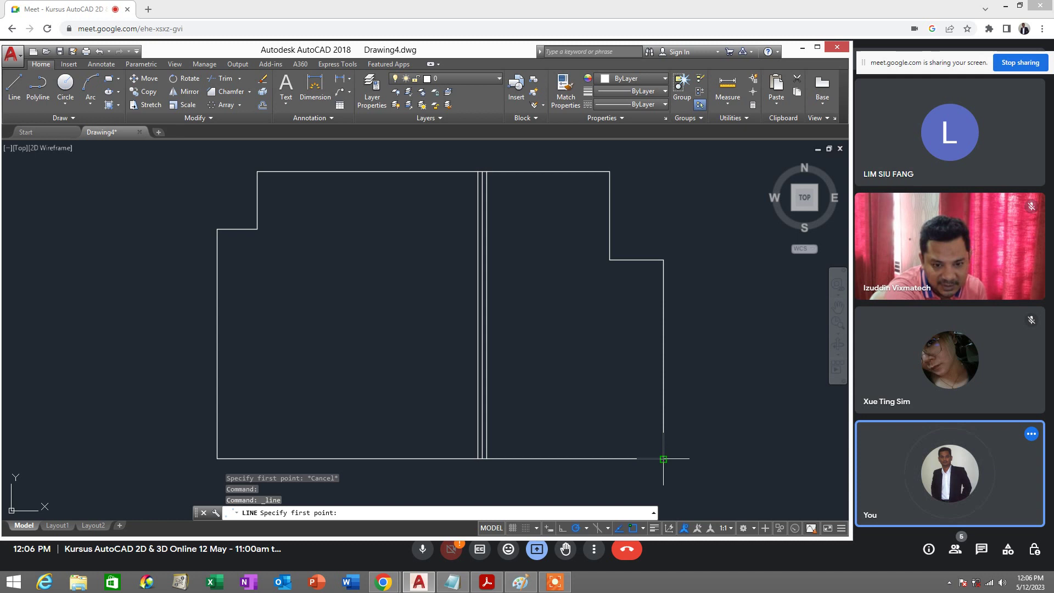
{"action": "left_click", "coordinate": [663, 458]}
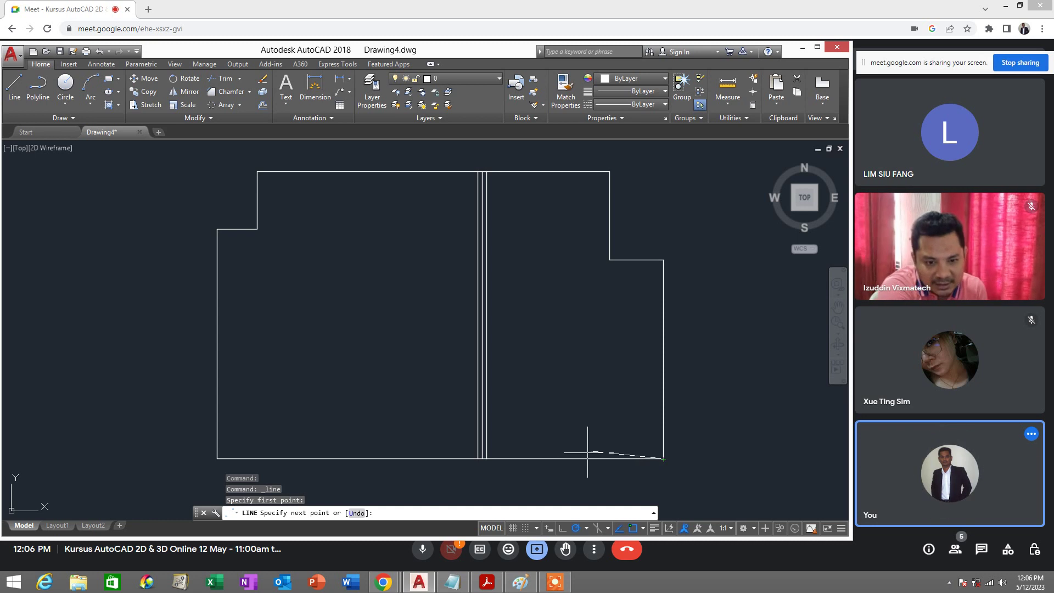
{"action": "left_click", "coordinate": [537, 458]}
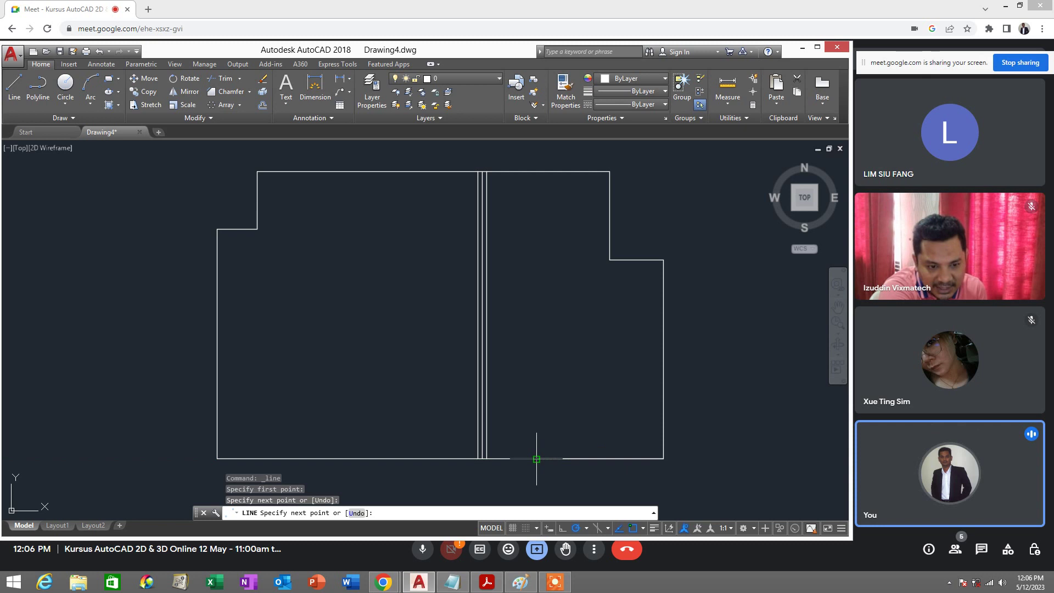
{"action": "left_click", "coordinate": [536, 368]}
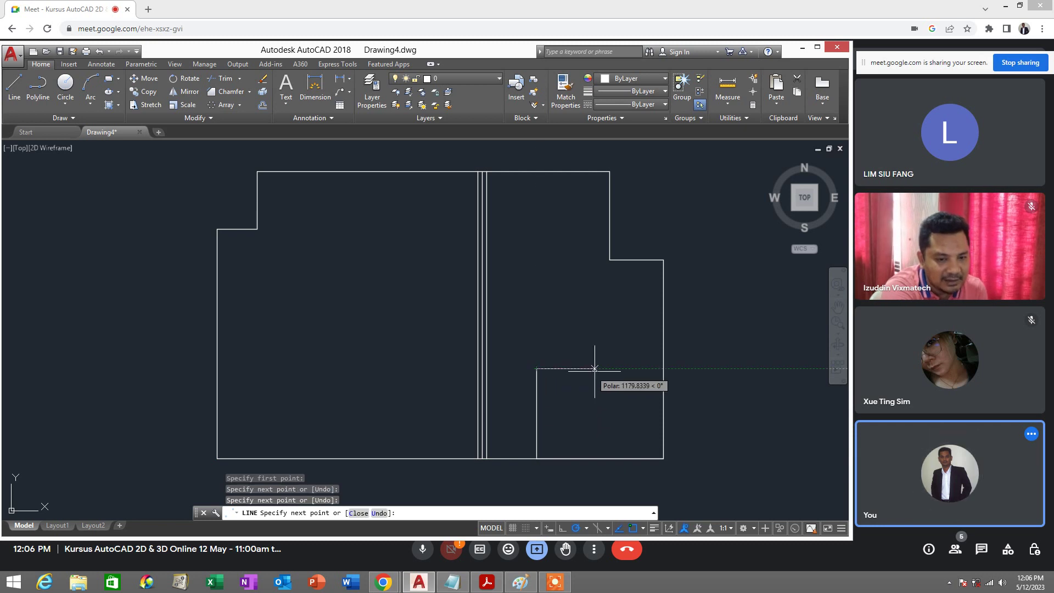
{"action": "left_click", "coordinate": [663, 368]}
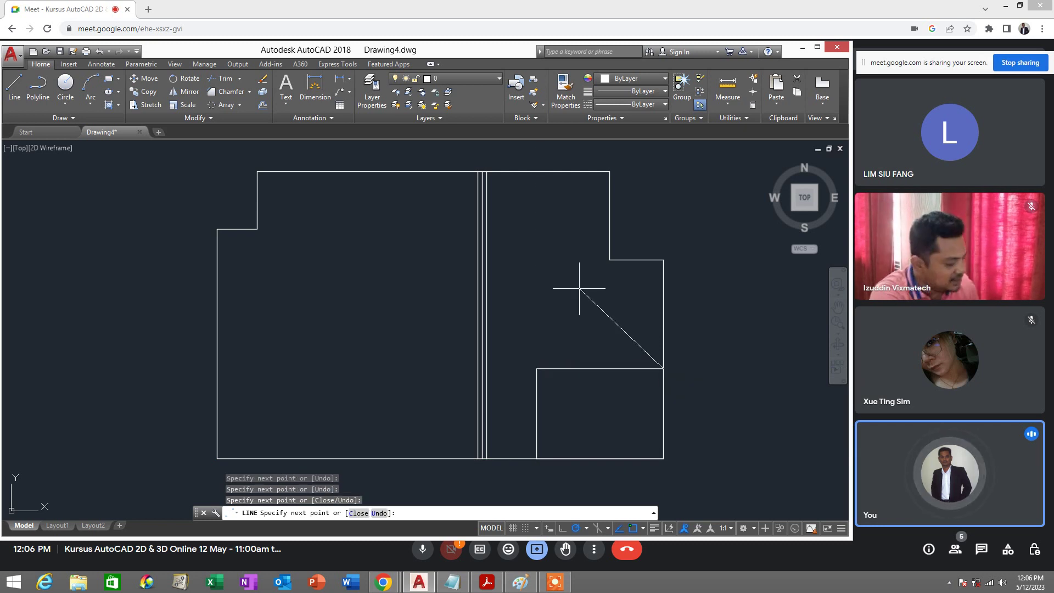
{"action": "key", "text": "Escape"}
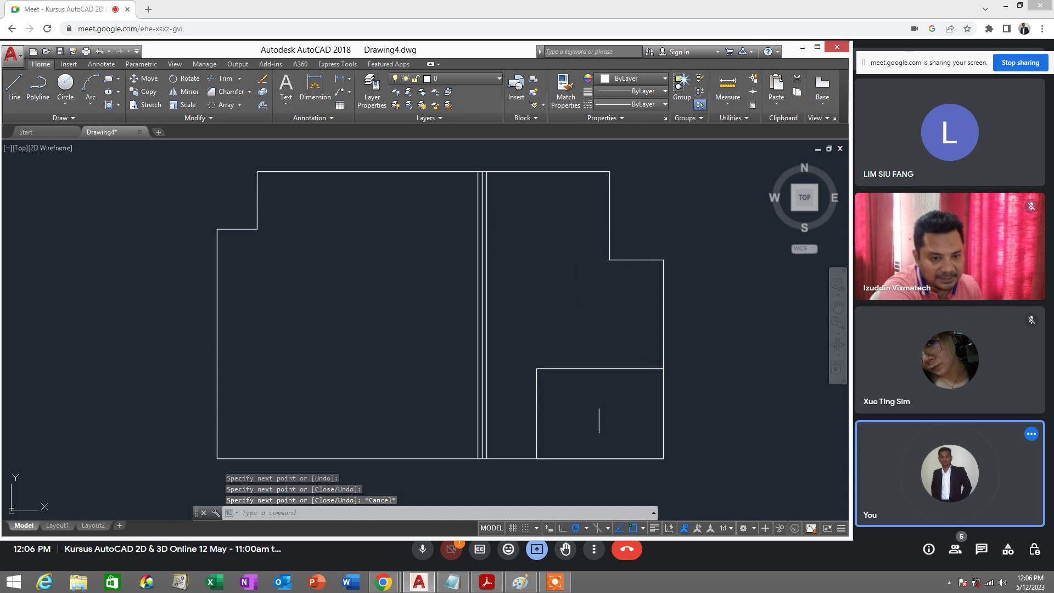
{"action": "left_click", "coordinate": [603, 455]}
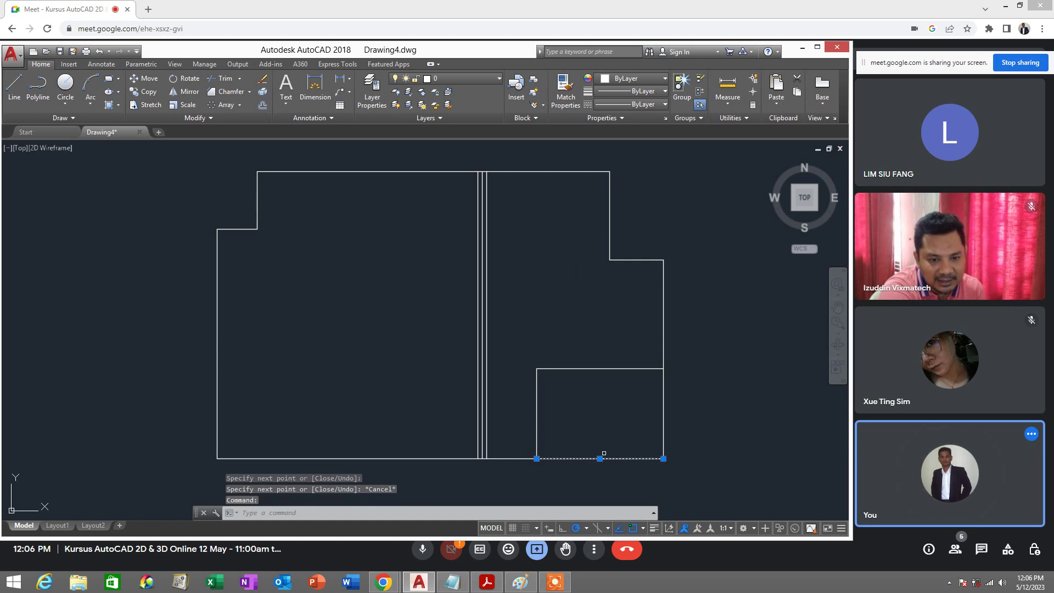
{"action": "left_click", "coordinate": [537, 417]}
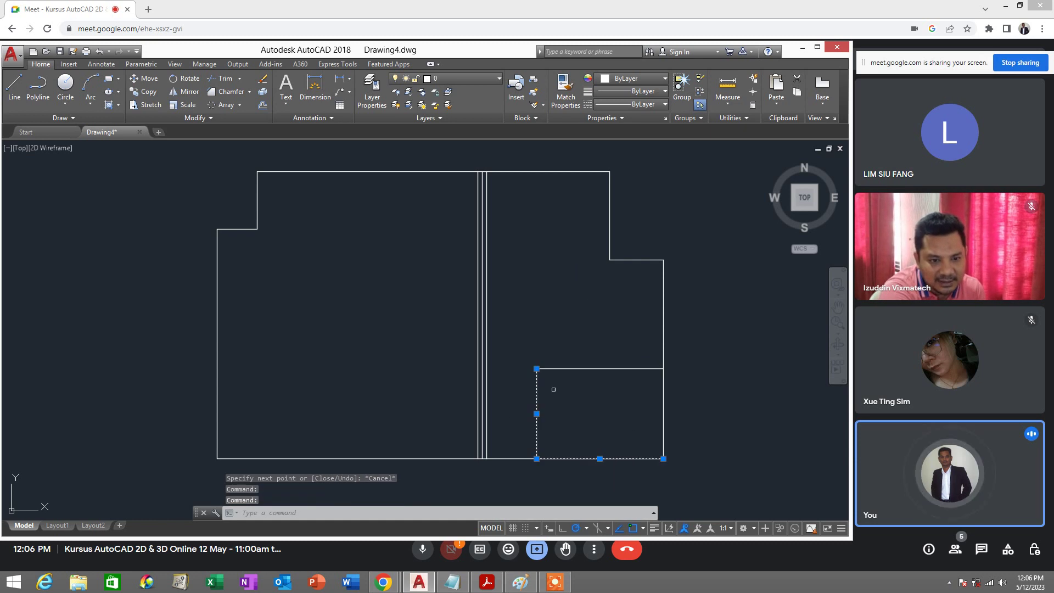
{"action": "left_click", "coordinate": [574, 368]}
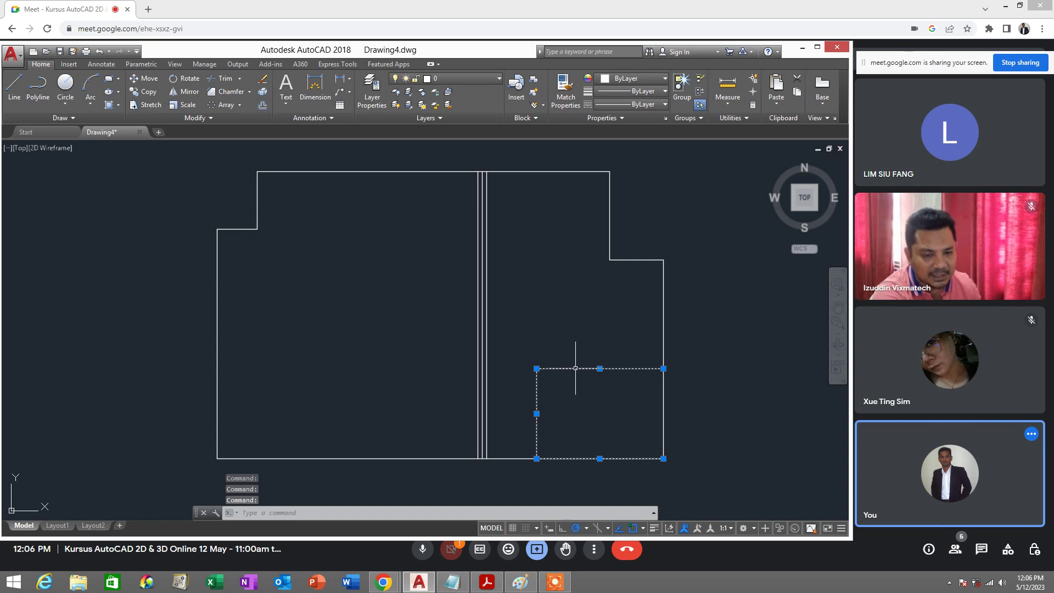
{"action": "key", "text": "Delete"}
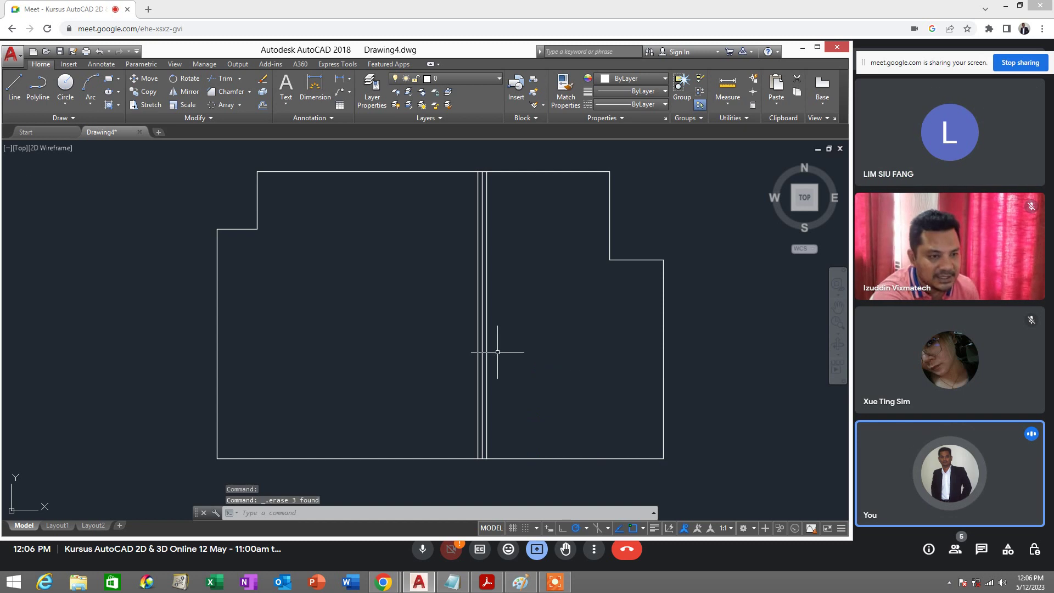
{"action": "left_click", "coordinate": [13, 87]}
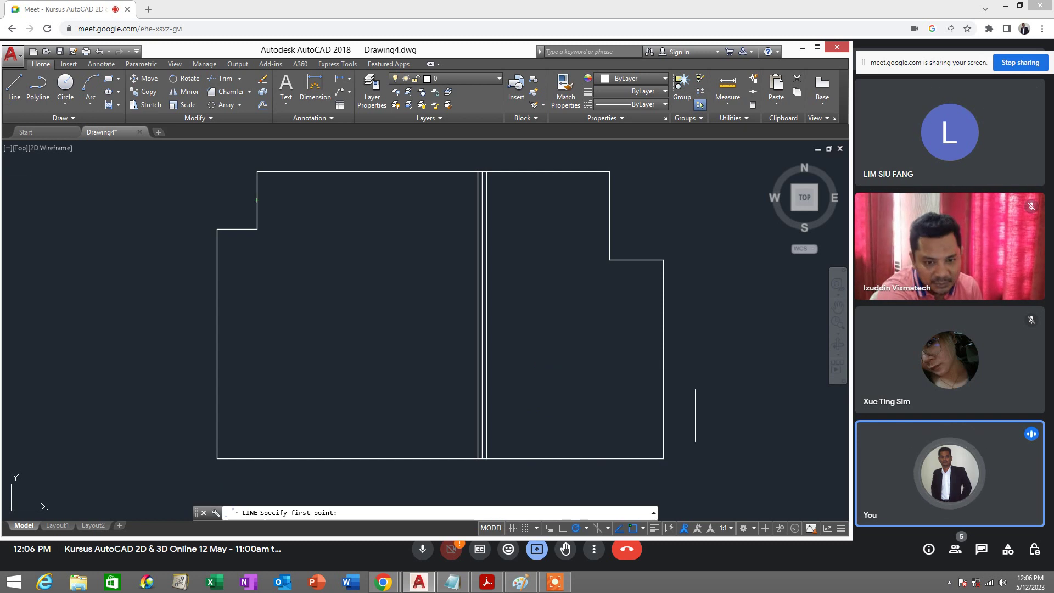
Draw a small toilet room outline in the lower-right corner.
{"action": "left_click", "coordinate": [662, 458]}
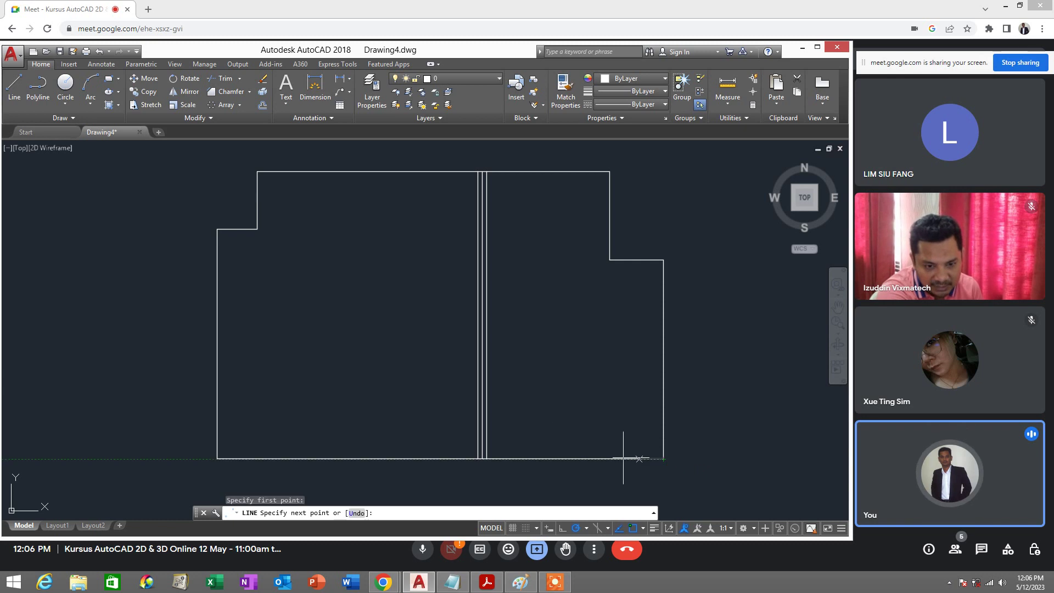
{"action": "left_click", "coordinate": [541, 457]}
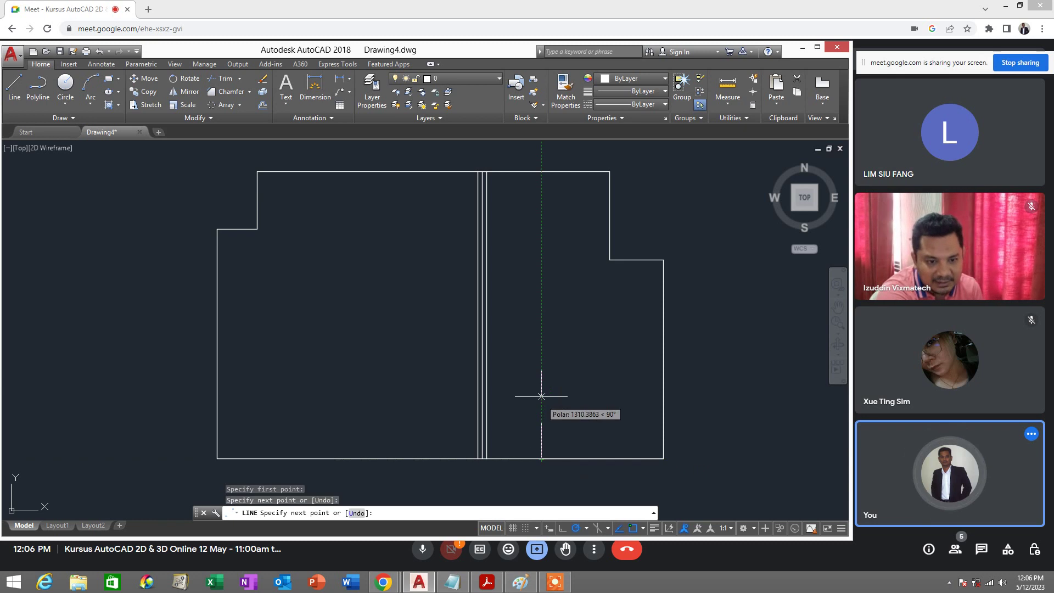
{"action": "left_click", "coordinate": [541, 370]}
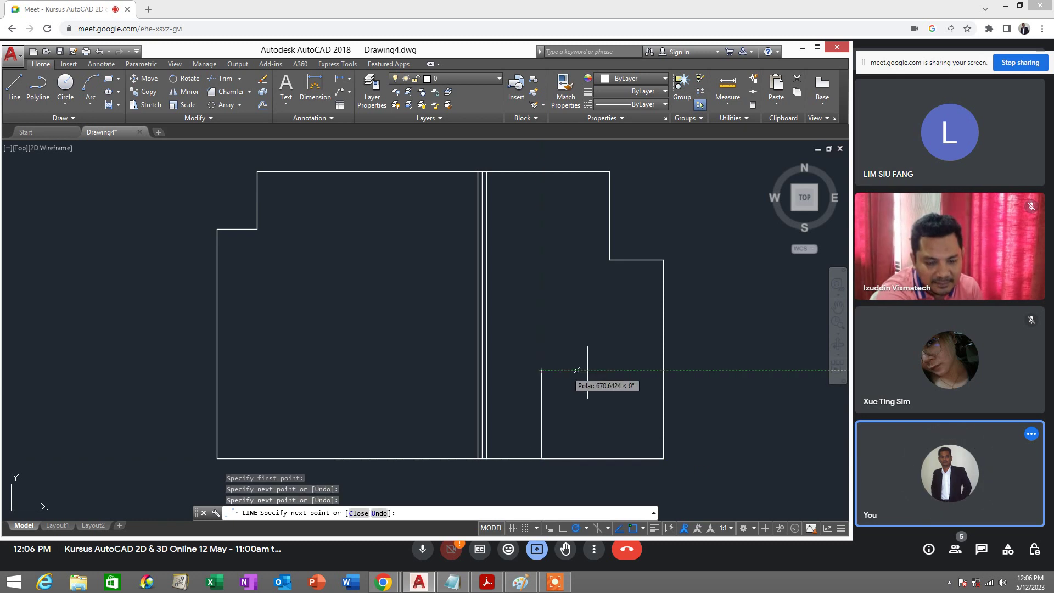
{"action": "left_click", "coordinate": [663, 371]}
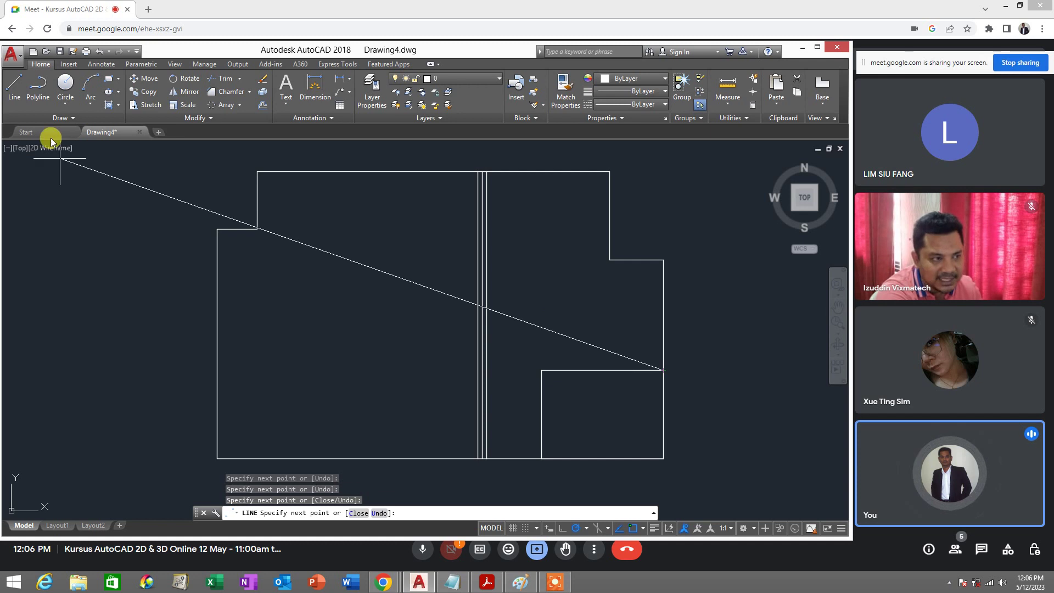
{"action": "key", "text": "Escape"}
Draw a matching toilet room outline in the lower-left corner.
{"action": "left_click", "coordinate": [12, 91]}
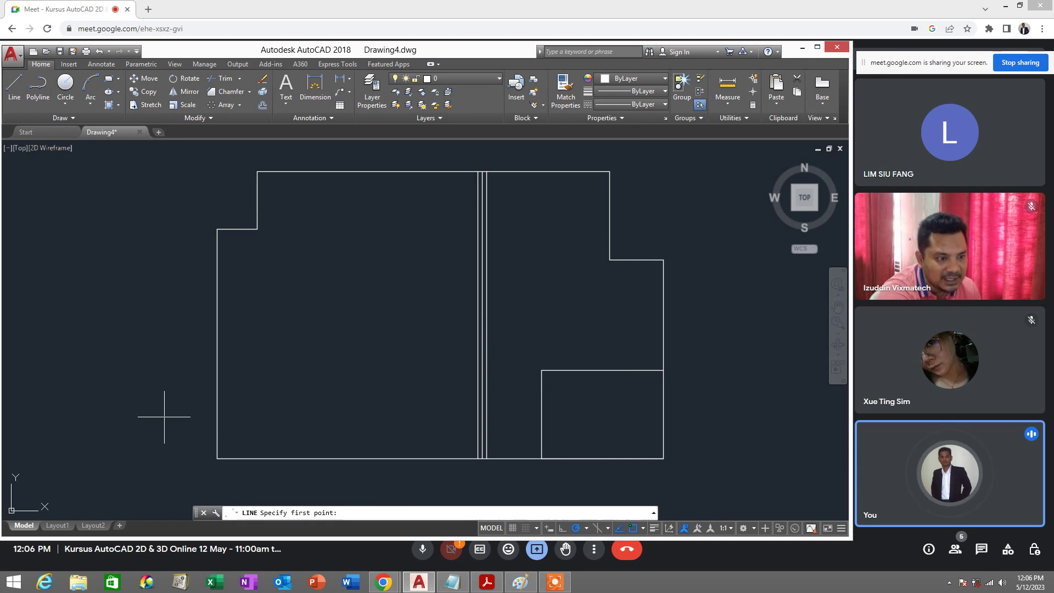
{"action": "left_click", "coordinate": [216, 458]}
{"action": "left_click", "coordinate": [304, 458]}
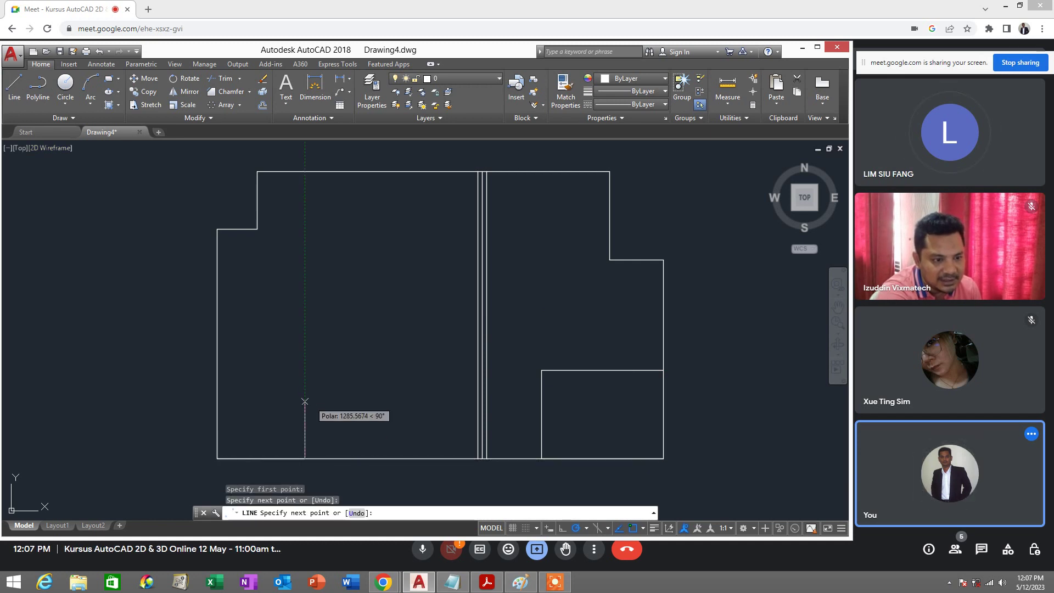
{"action": "left_click", "coordinate": [305, 375]}
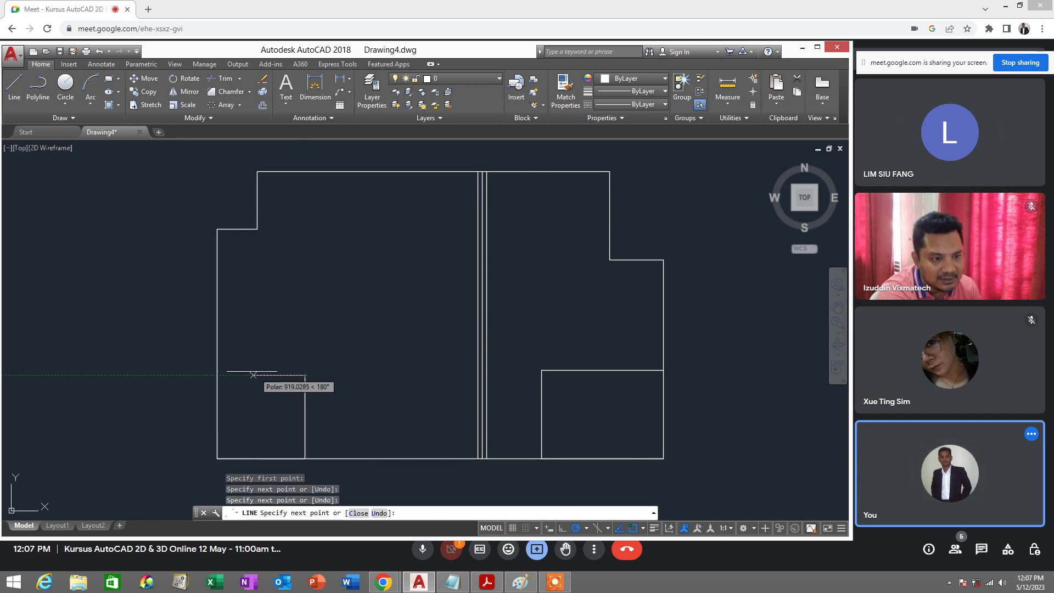
{"action": "left_click", "coordinate": [217, 375]}
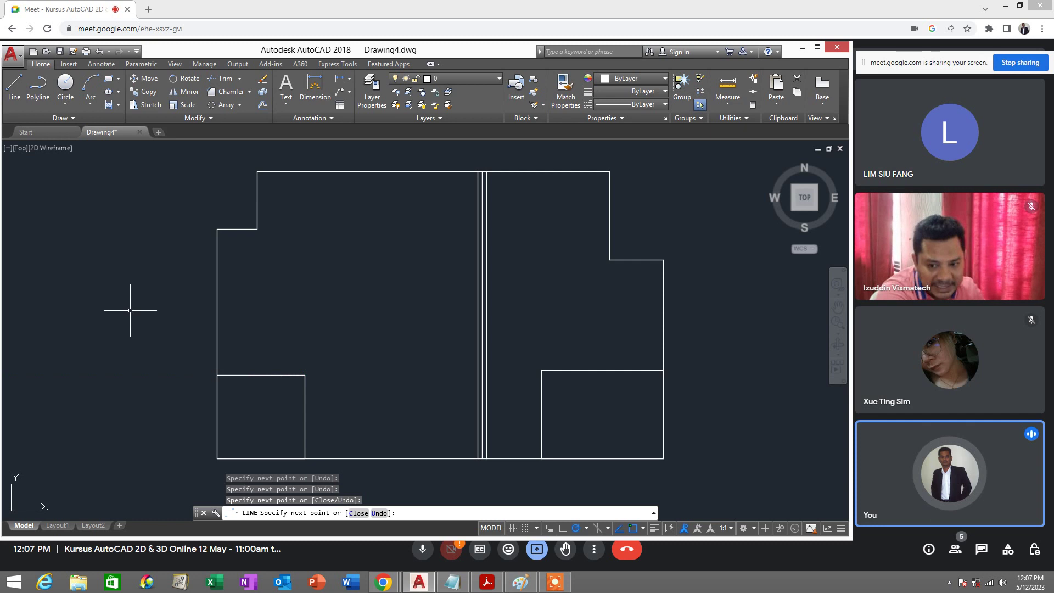
{"action": "key", "text": "Escape"}
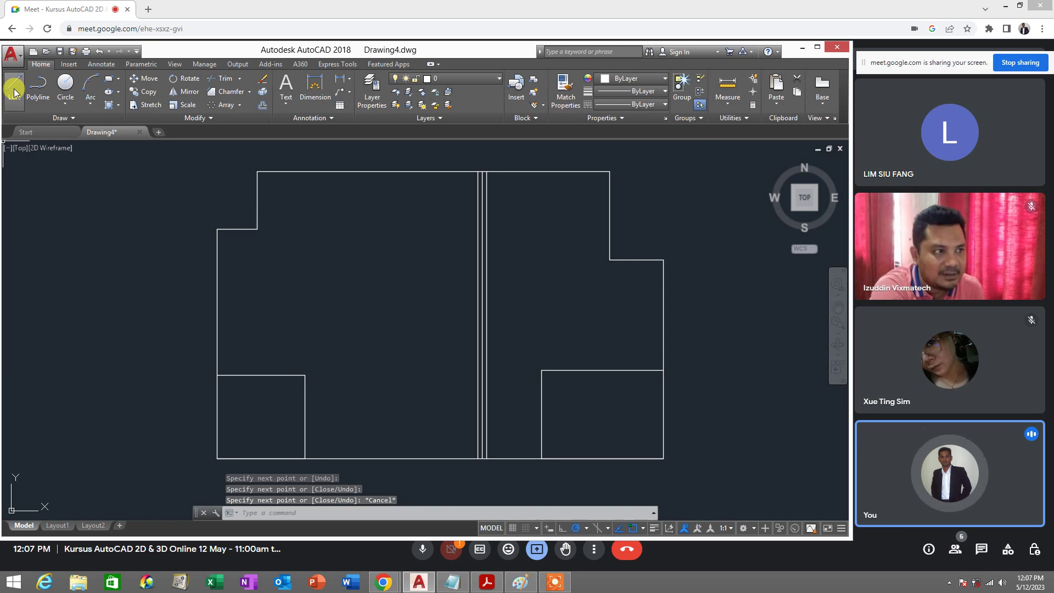
Draw a horizontal partition from the central wall to the left outer wall.
{"action": "left_click", "coordinate": [14, 91]}
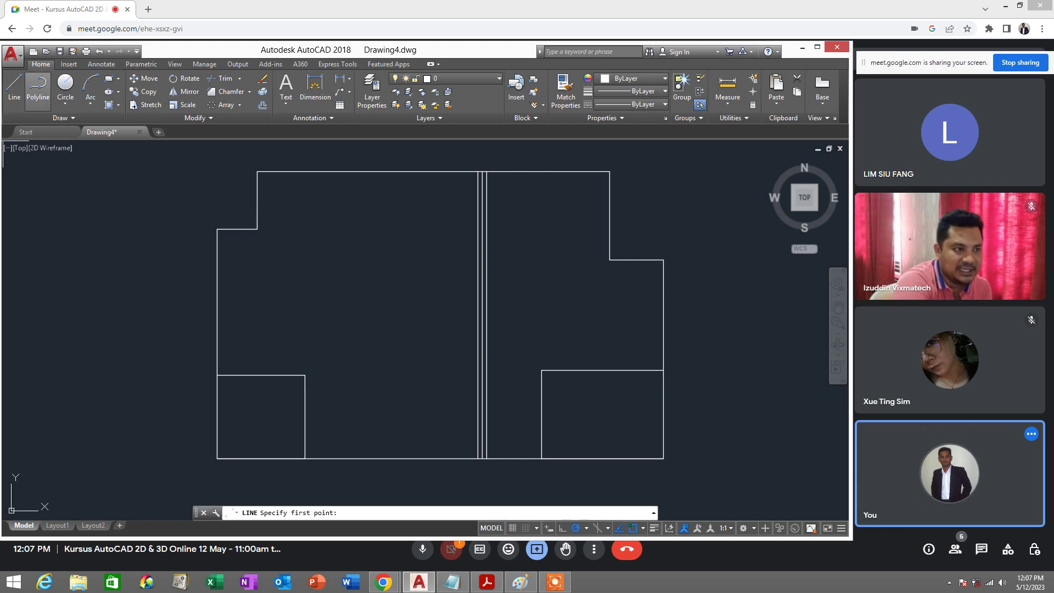
{"action": "left_click", "coordinate": [477, 458]}
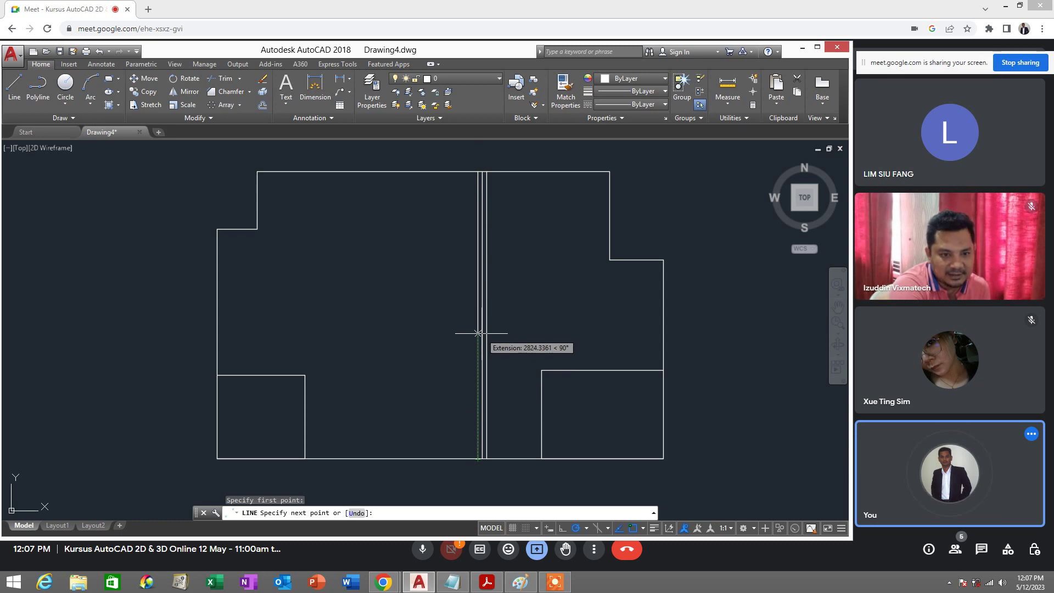
{"action": "left_click", "coordinate": [478, 333]}
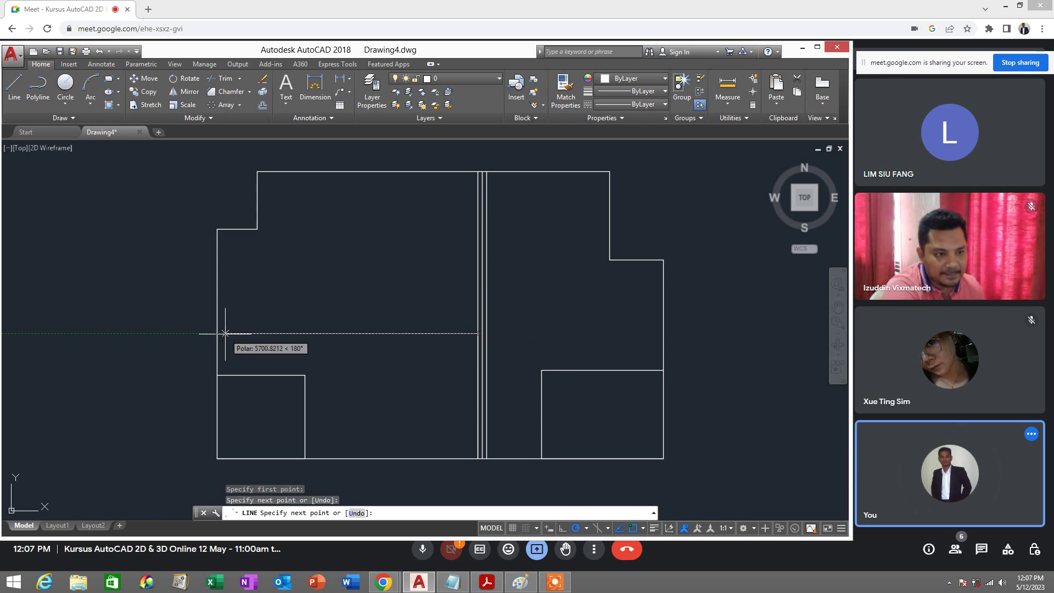
{"action": "left_click", "coordinate": [217, 332]}
{"action": "key", "text": "Escape"}
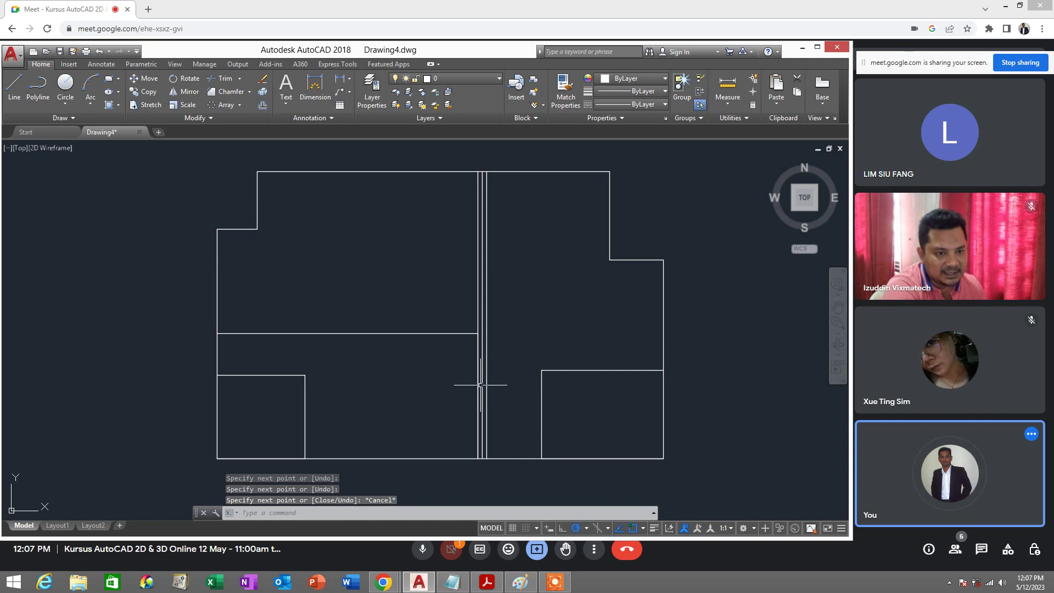
Select the partition, the central wall line and both corner rooms' lines.
{"action": "left_click", "coordinate": [475, 396]}
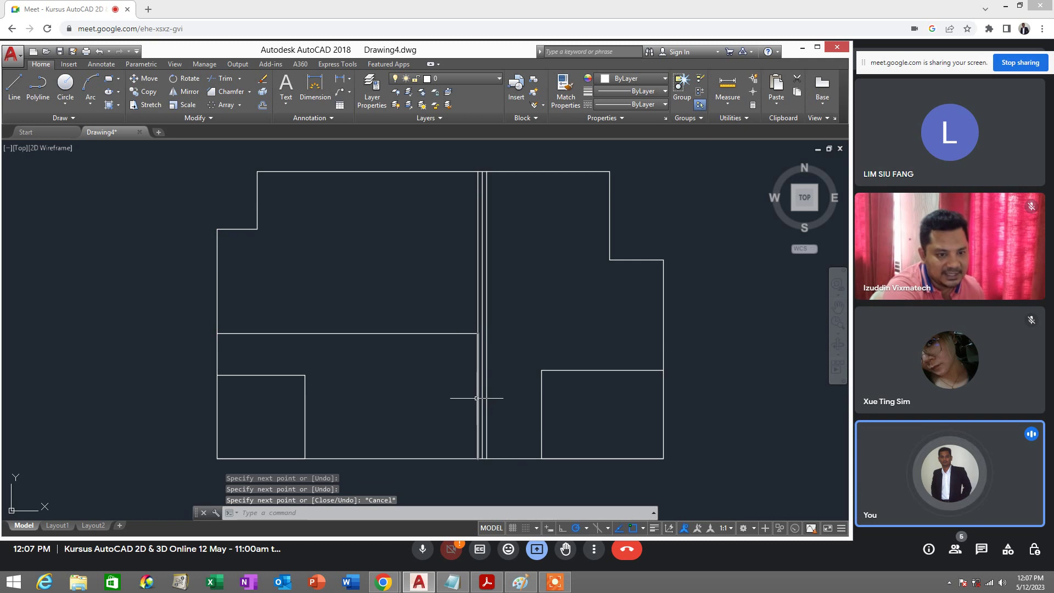
{"action": "left_click", "coordinate": [445, 333]}
{"action": "left_click", "coordinate": [296, 458]}
{"action": "left_click", "coordinate": [305, 434]}
{"action": "left_click", "coordinate": [287, 393]}
{"action": "left_click", "coordinate": [267, 370]}
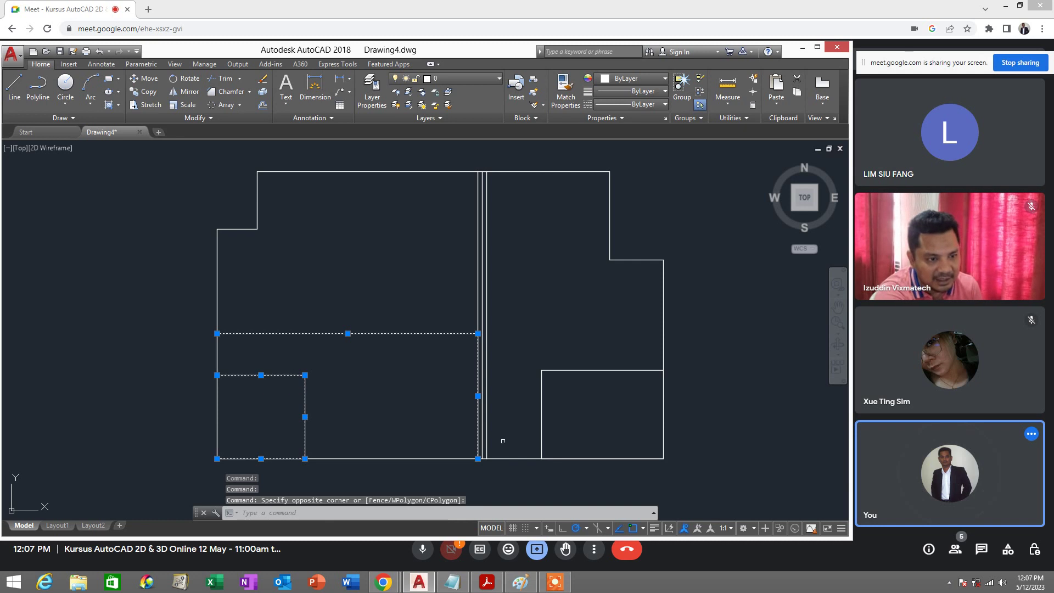
{"action": "left_click", "coordinate": [567, 457]}
{"action": "left_click", "coordinate": [559, 427]}
{"action": "left_click", "coordinate": [537, 412]}
{"action": "left_click", "coordinate": [592, 393]}
{"action": "left_click", "coordinate": [550, 321]}
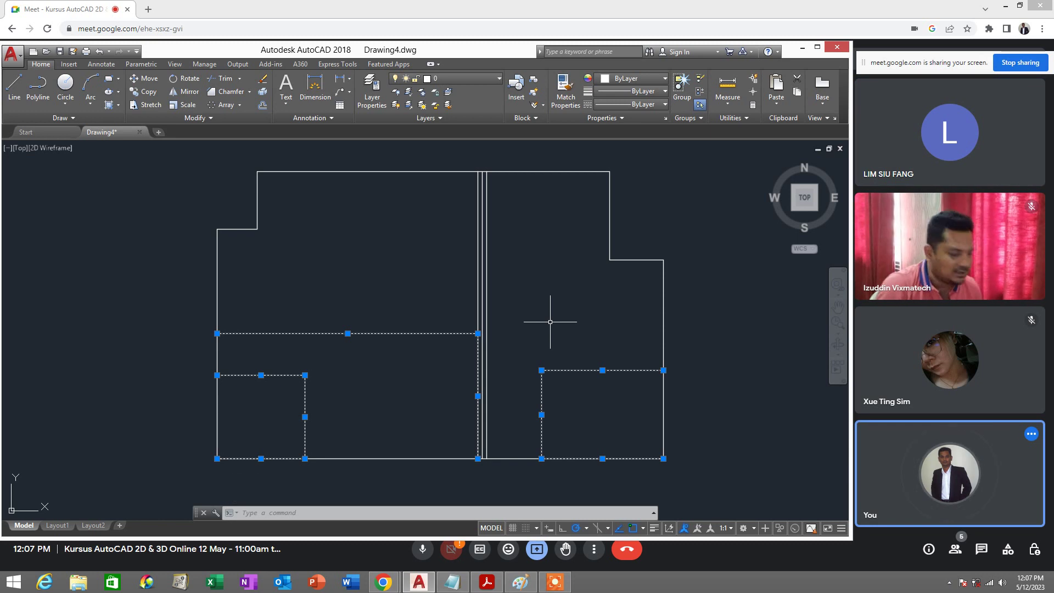
Clear the selection and start Offset to make parallel wall copies 100 apart.
{"action": "key", "text": "Escape"}
{"action": "key", "text": "Escape"}
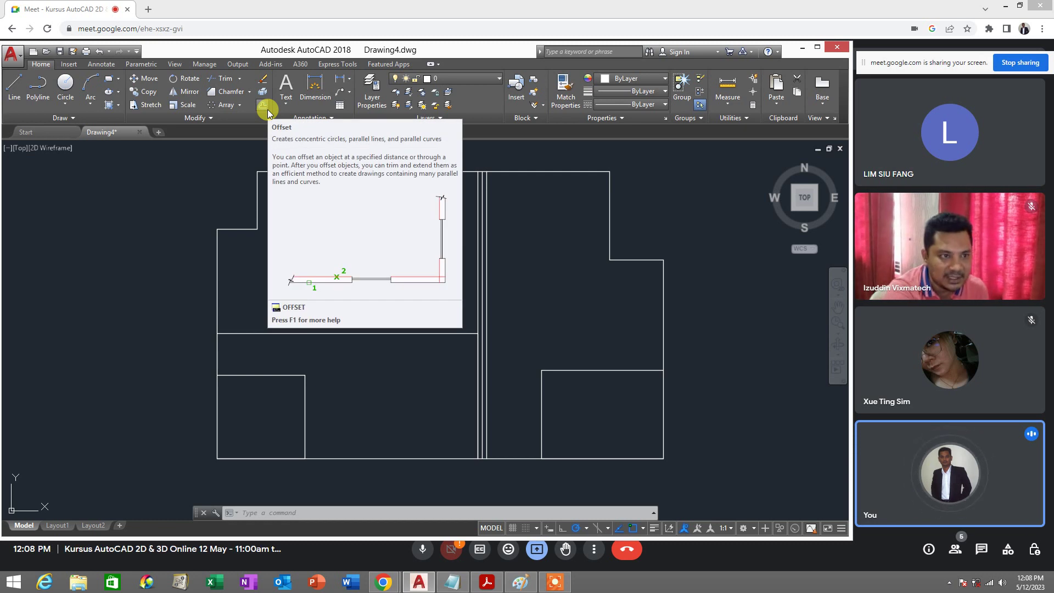
{"action": "left_click", "coordinate": [264, 106]}
{"action": "type", "text": "100"}
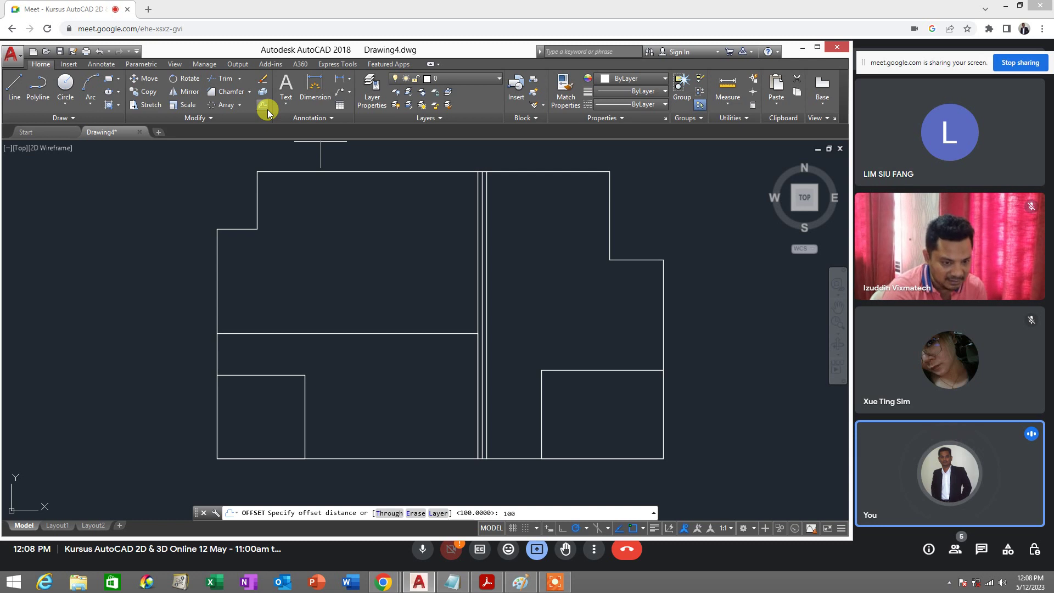
Accept the 100 offset and double the horizontal partition line above and below.
{"action": "key", "text": "Return"}
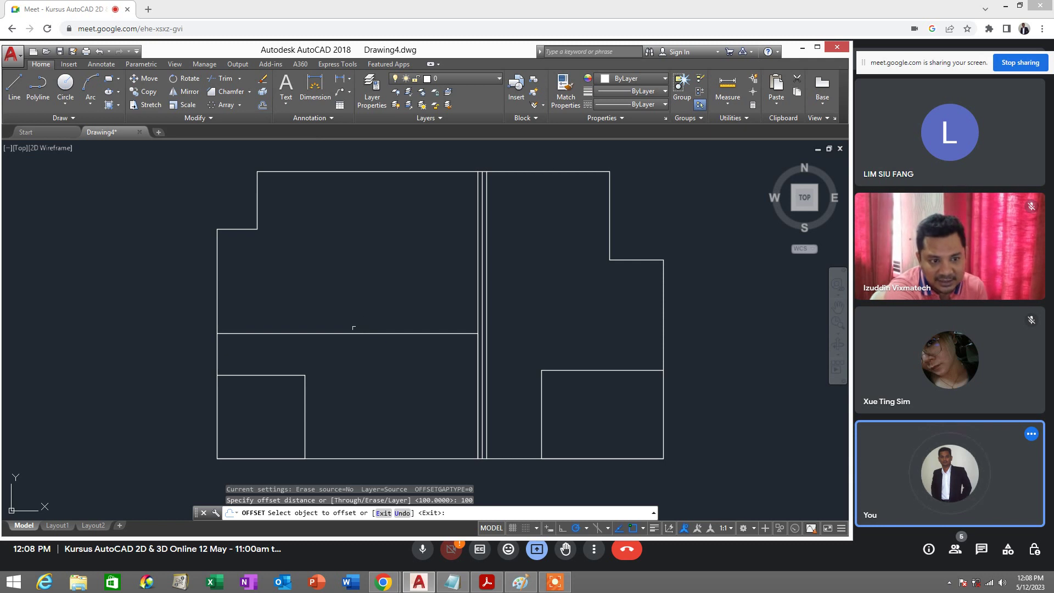
{"action": "left_click", "coordinate": [354, 332]}
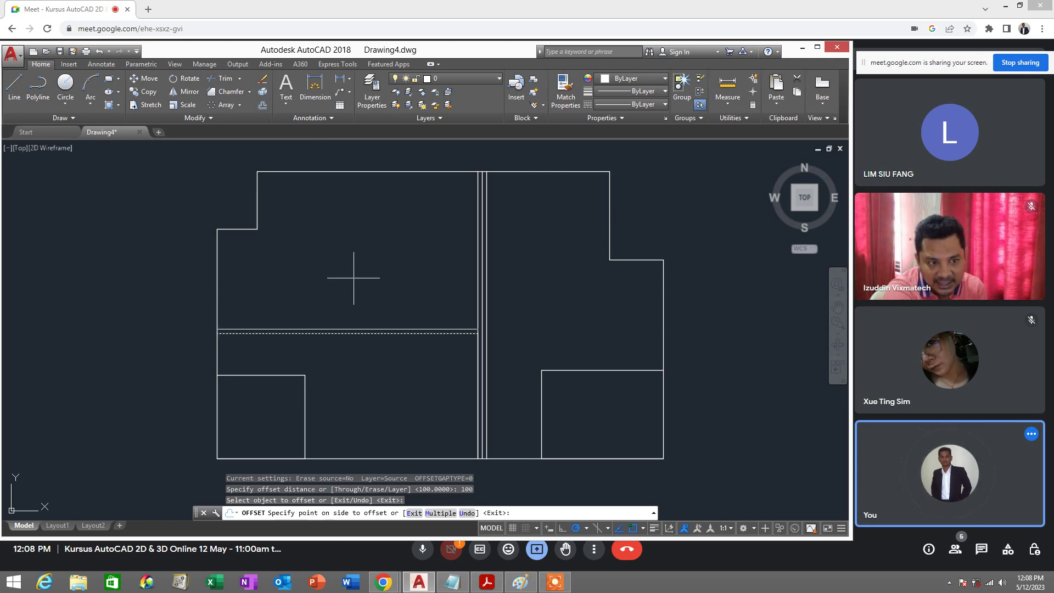
{"action": "left_click", "coordinate": [372, 237]}
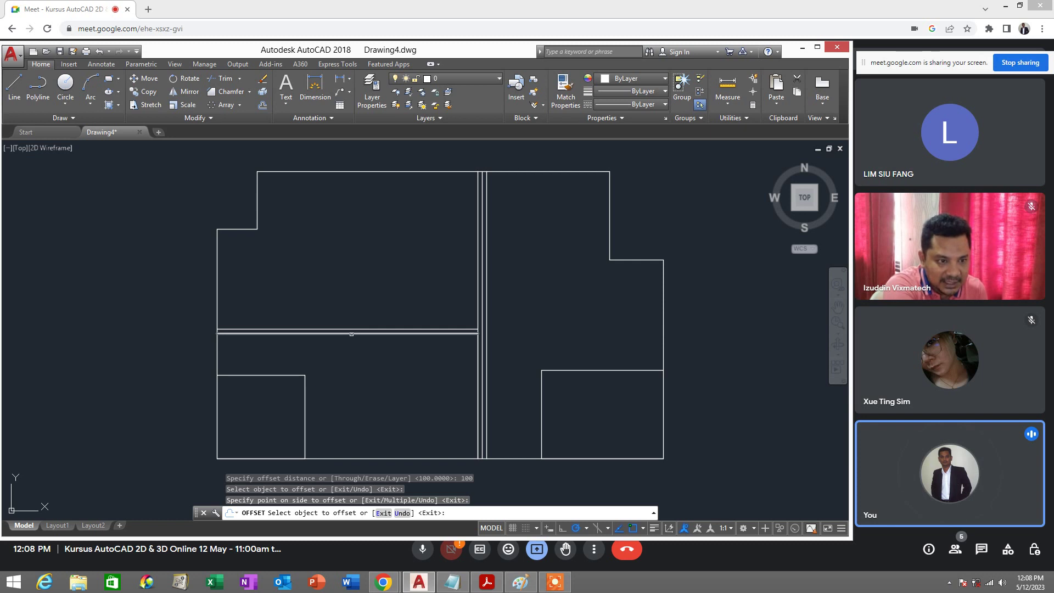
{"action": "left_click", "coordinate": [351, 335]}
{"action": "left_click", "coordinate": [409, 416]}
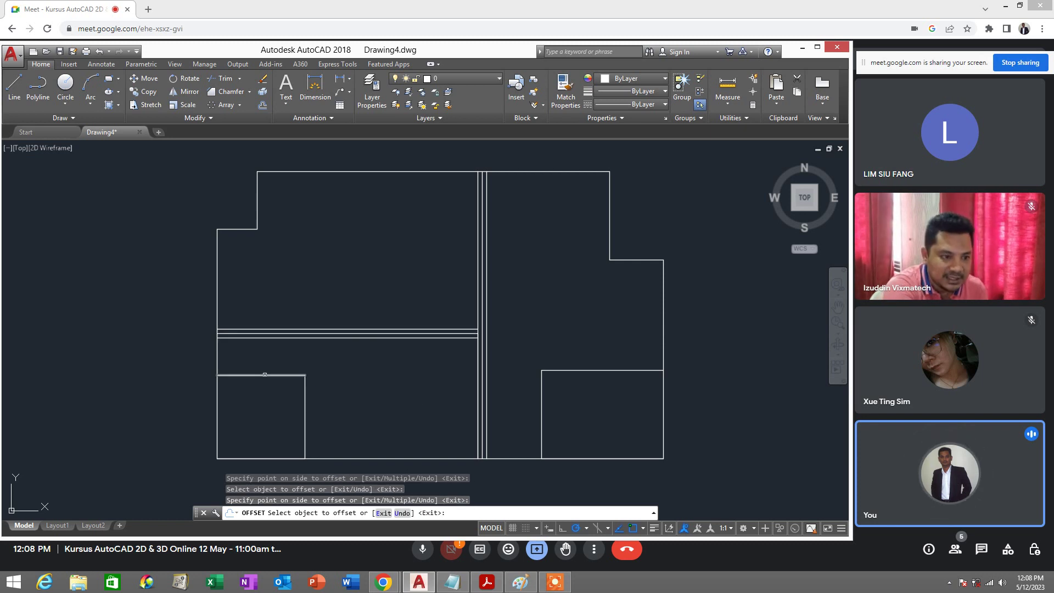
Offset the lower-left room's top line and right side 100 to both sides.
{"action": "left_click", "coordinate": [264, 374]}
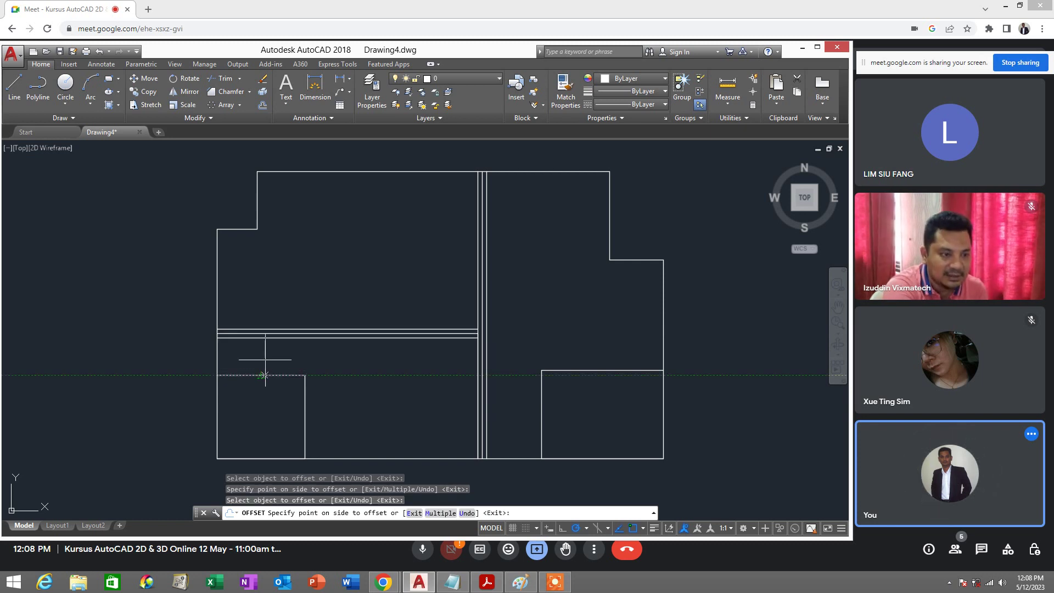
{"action": "left_click", "coordinate": [298, 270]}
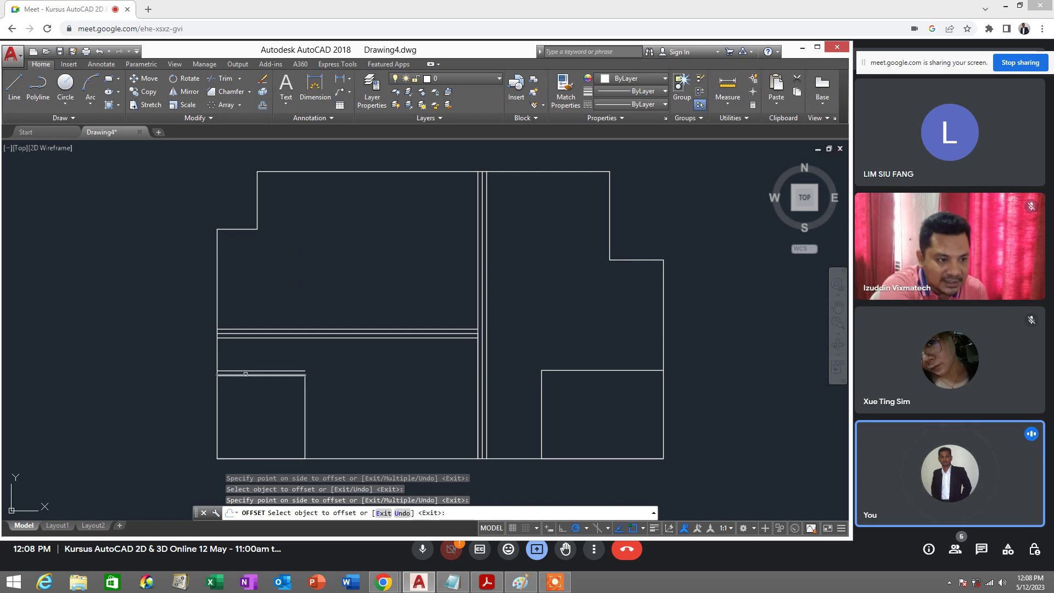
{"action": "left_click", "coordinate": [245, 376]}
{"action": "left_click", "coordinate": [254, 449]}
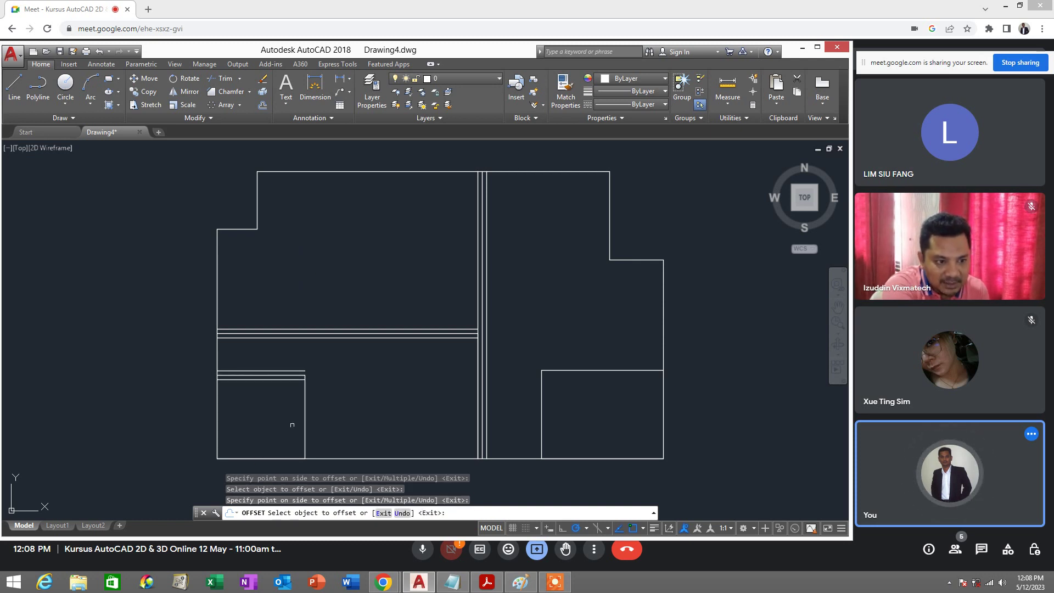
{"action": "left_click", "coordinate": [417, 374]}
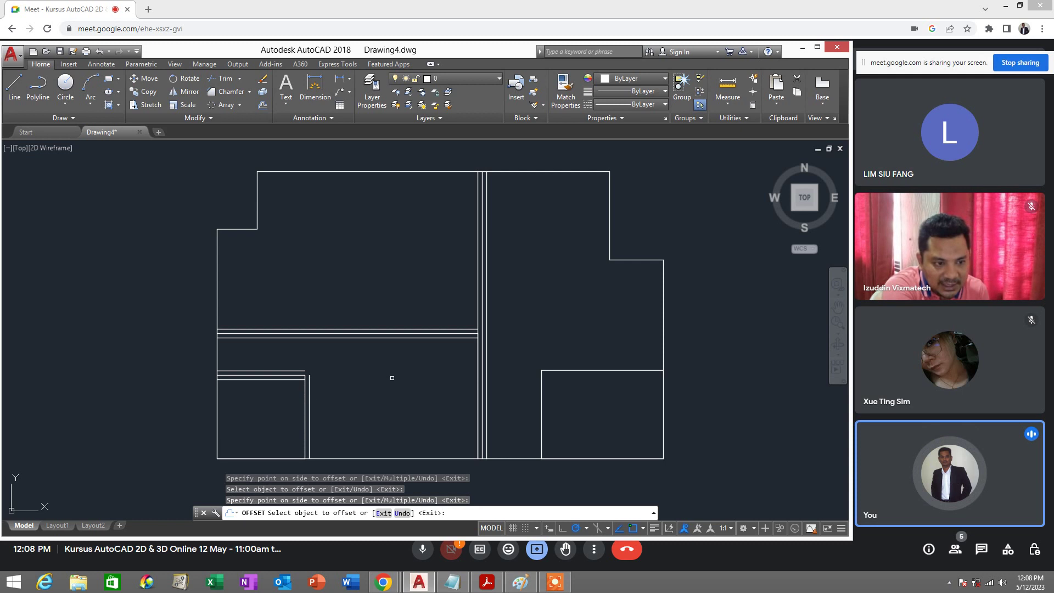
{"action": "left_click", "coordinate": [305, 406]}
{"action": "left_click", "coordinate": [122, 359]}
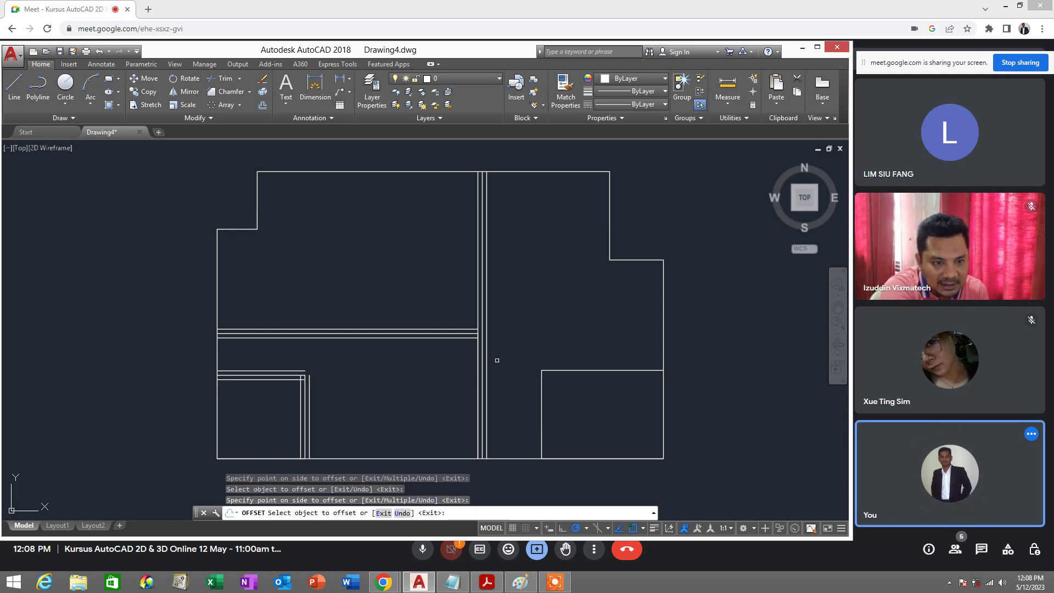
Offset the lower-right room's left side and top line 100 to both sides.
{"action": "left_click", "coordinate": [541, 393]}
{"action": "left_click", "coordinate": [636, 403]}
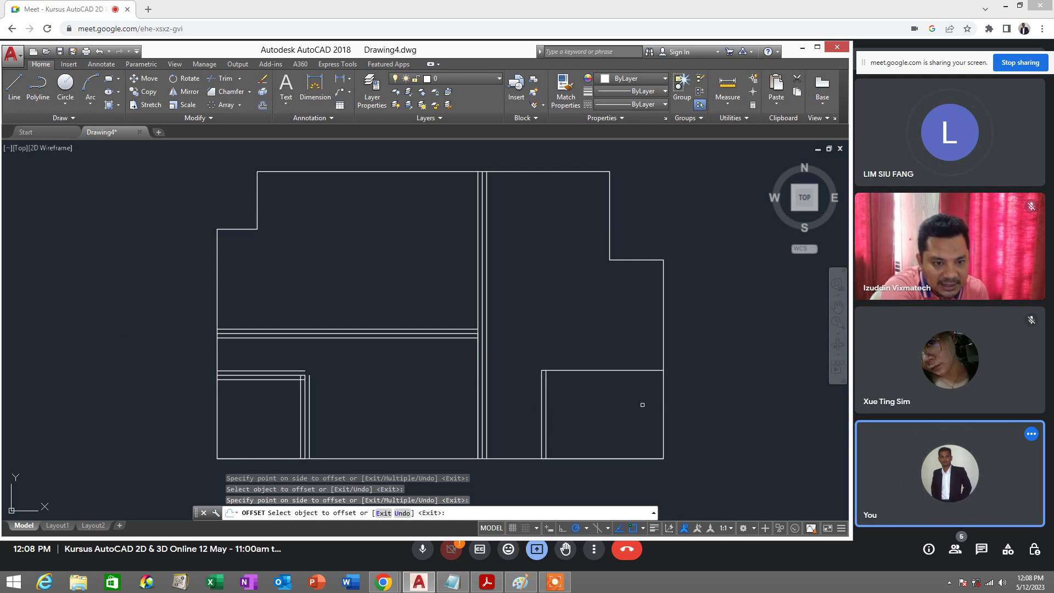
{"action": "left_click", "coordinate": [542, 406]}
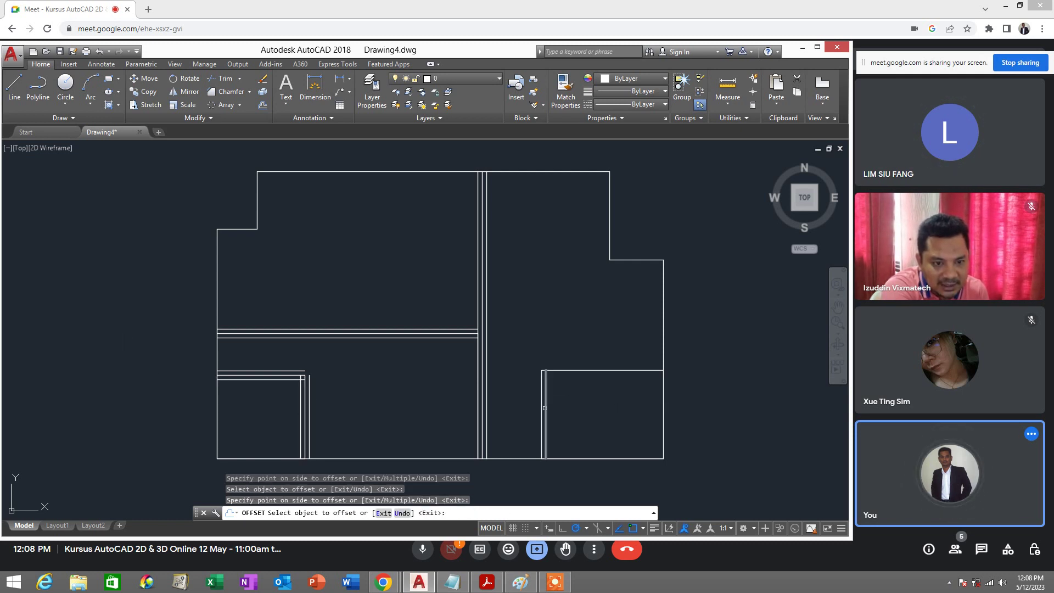
{"action": "left_click", "coordinate": [378, 406]}
{"action": "left_click", "coordinate": [582, 370]}
{"action": "left_click", "coordinate": [603, 426]}
{"action": "left_click", "coordinate": [603, 370]}
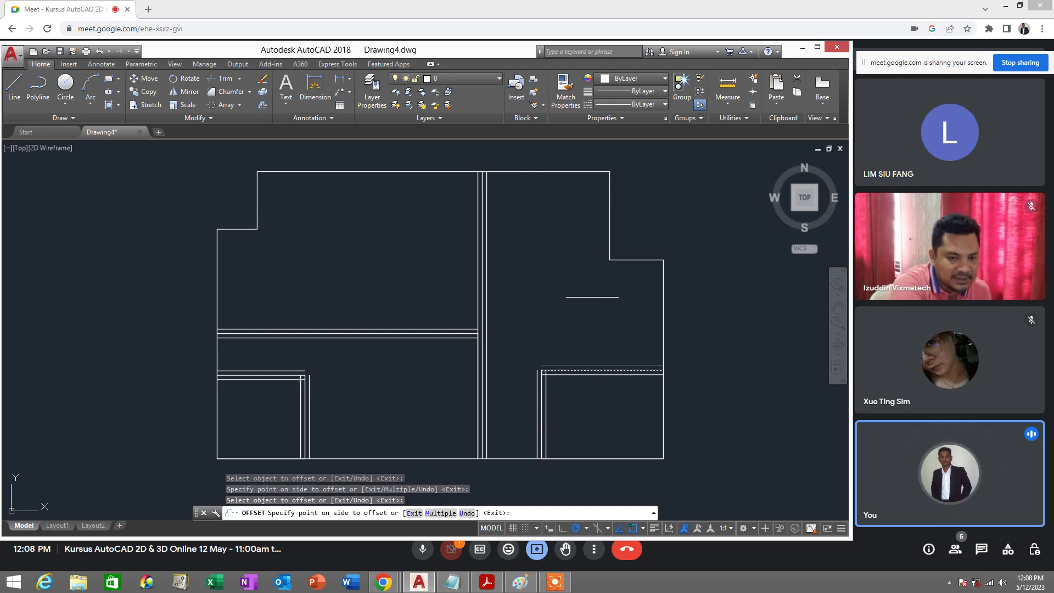
{"action": "left_click", "coordinate": [592, 297]}
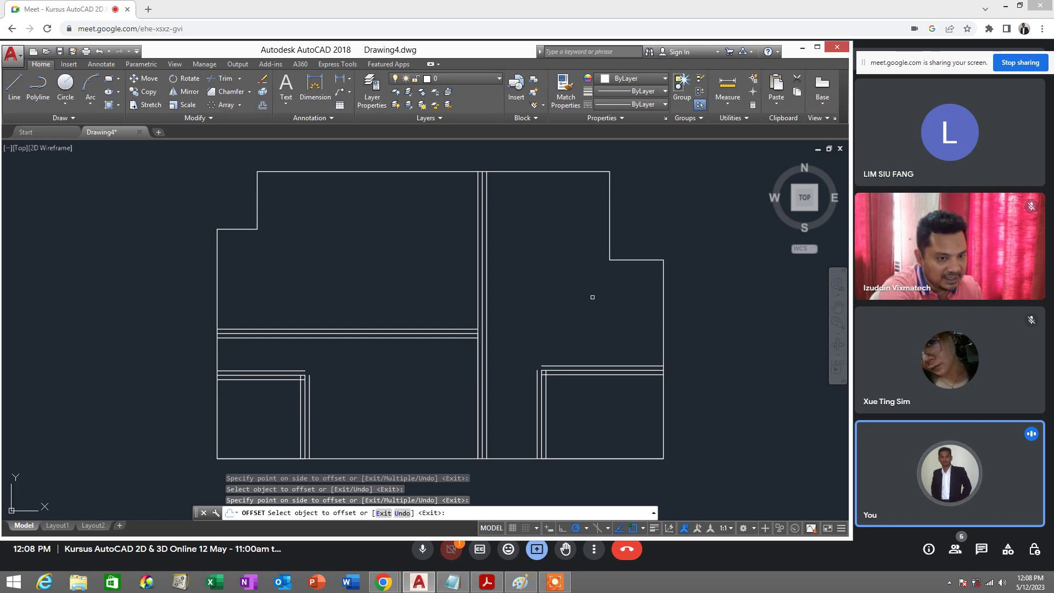
{"action": "key", "text": "Escape"}
{"action": "key", "text": "Escape"}
{"action": "key", "text": "Escape"}
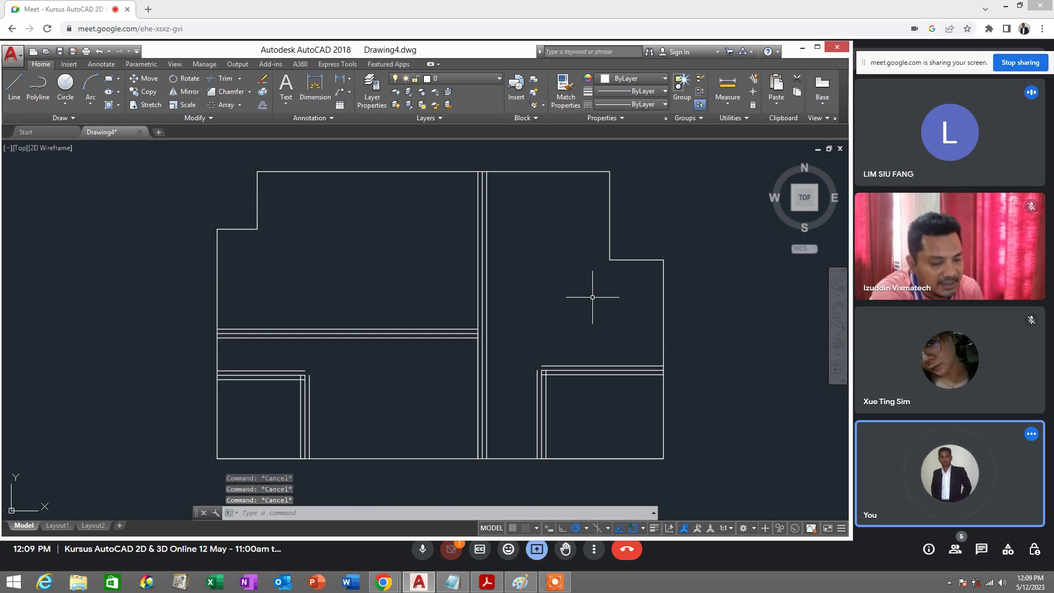
Zoom into the lower-right room's top-left corner and inspect its two unjoined outer lines.
{"action": "scroll", "coordinate": [553, 365], "scroll_direction": "up", "scroll_amount": 2}
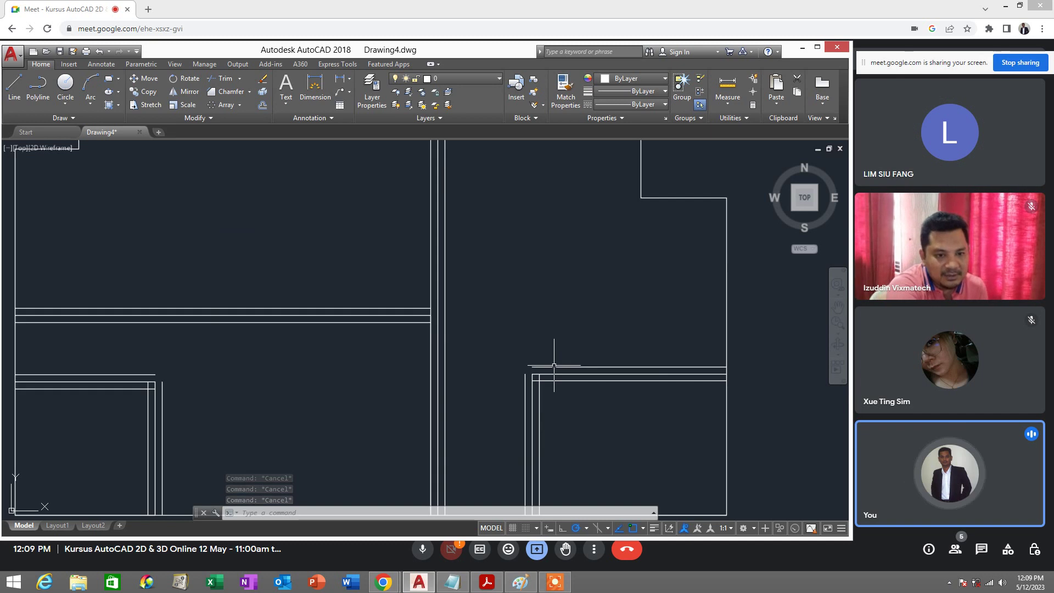
{"action": "scroll", "coordinate": [554, 365], "scroll_direction": "up", "scroll_amount": 3}
{"action": "middle_click_drag", "start_coordinate": [553, 365], "coordinate": [502, 266]}
{"action": "scroll", "coordinate": [465, 280], "scroll_direction": "down", "scroll_amount": 3}
{"action": "scroll", "coordinate": [461, 277], "scroll_direction": "down", "scroll_amount": 1}
{"action": "scroll", "coordinate": [451, 275], "scroll_direction": "up", "scroll_amount": 3}
{"action": "scroll", "coordinate": [459, 278], "scroll_direction": "up", "scroll_amount": 2}
{"action": "left_click", "coordinate": [499, 281]}
{"action": "left_click", "coordinate": [458, 293]}
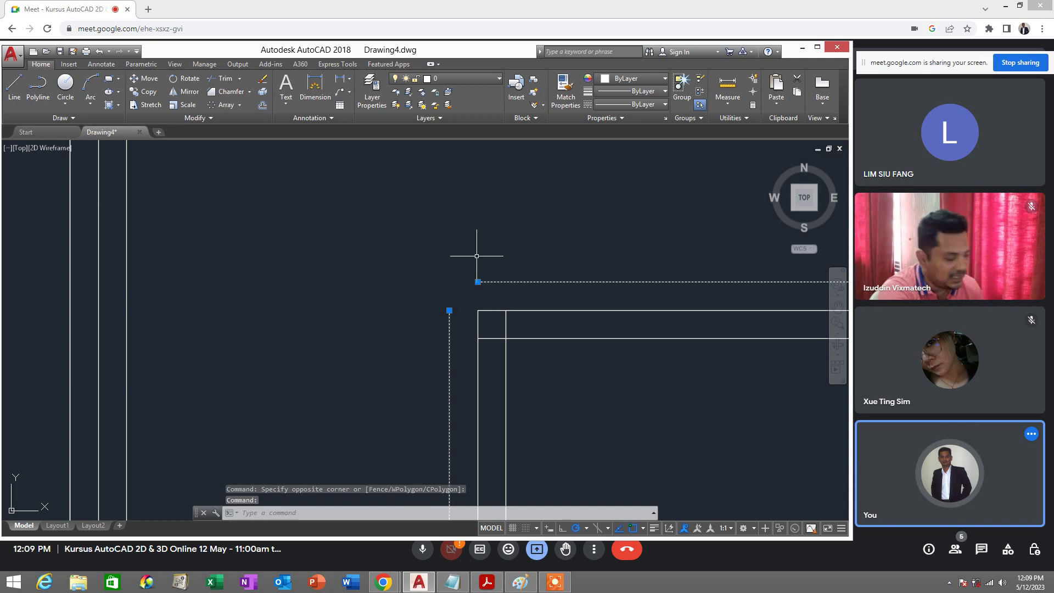
{"action": "key", "text": "Escape"}
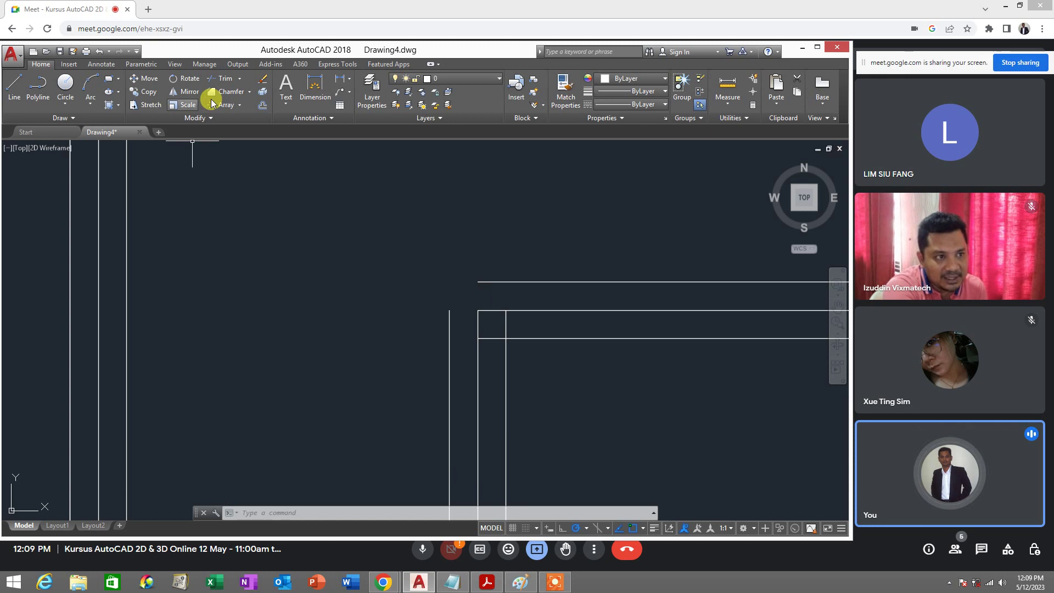
Fillet the two corner lines, then undo that fillet with U.
{"action": "left_click", "coordinate": [249, 96]}
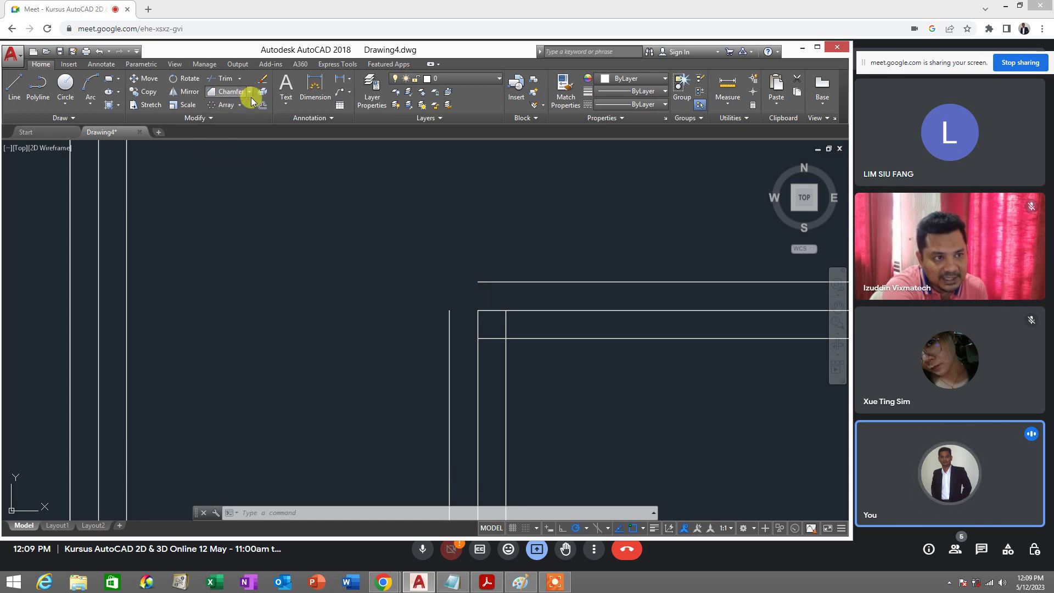
{"action": "left_click", "coordinate": [250, 95]}
{"action": "left_click", "coordinate": [250, 95]}
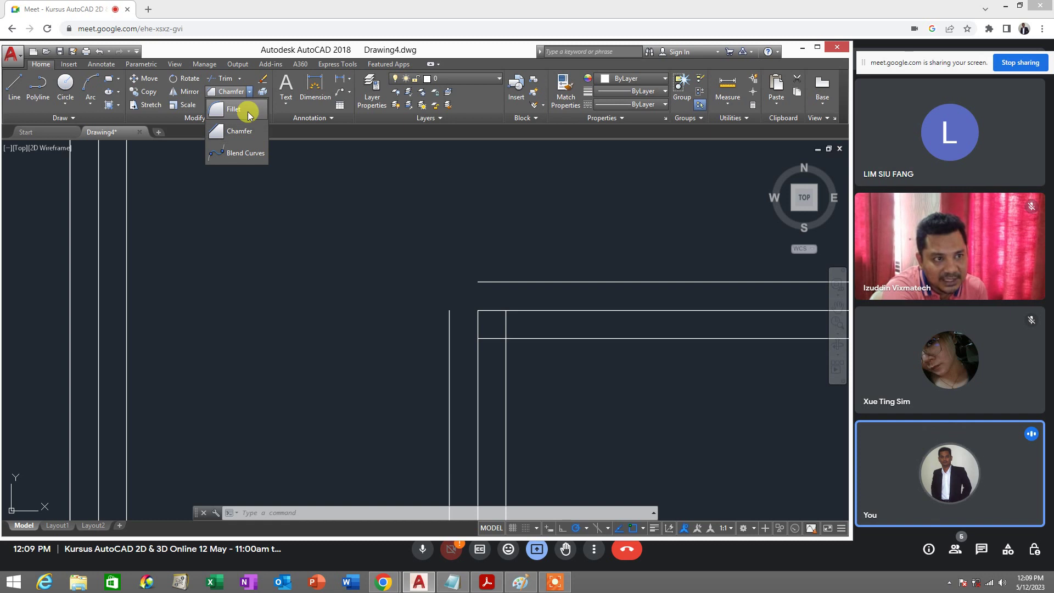
{"action": "left_click", "coordinate": [248, 113]}
{"action": "left_click", "coordinate": [251, 96]}
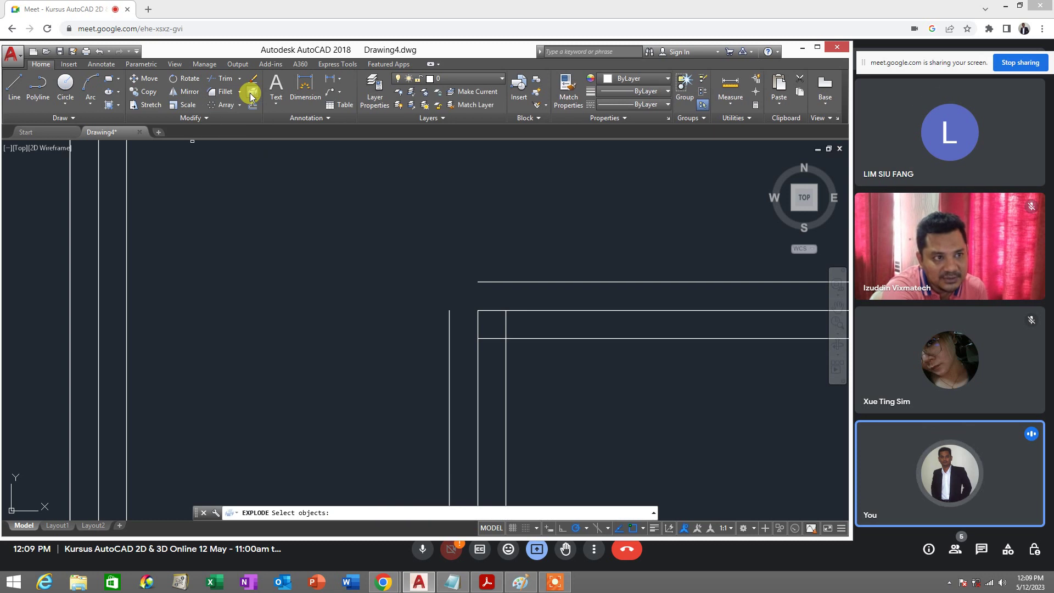
{"action": "left_click", "coordinate": [240, 95]}
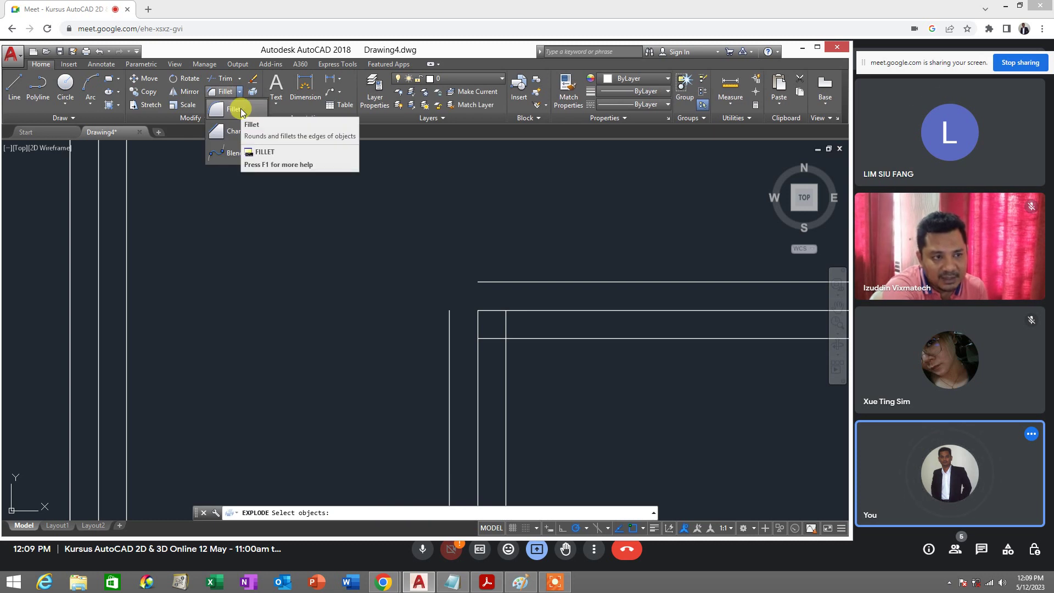
{"action": "left_click", "coordinate": [241, 110]}
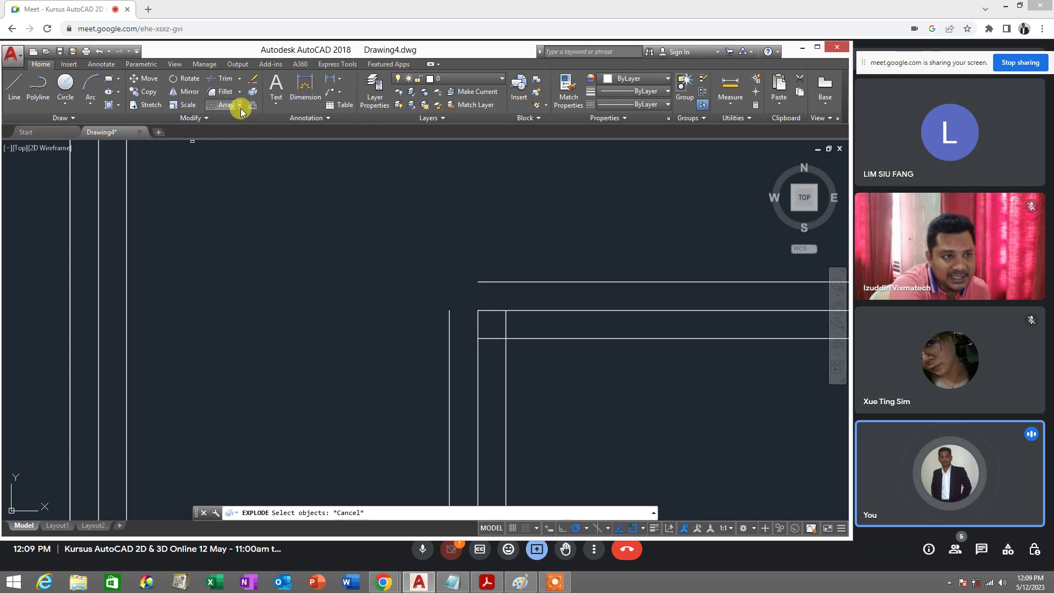
{"action": "left_click", "coordinate": [448, 329]}
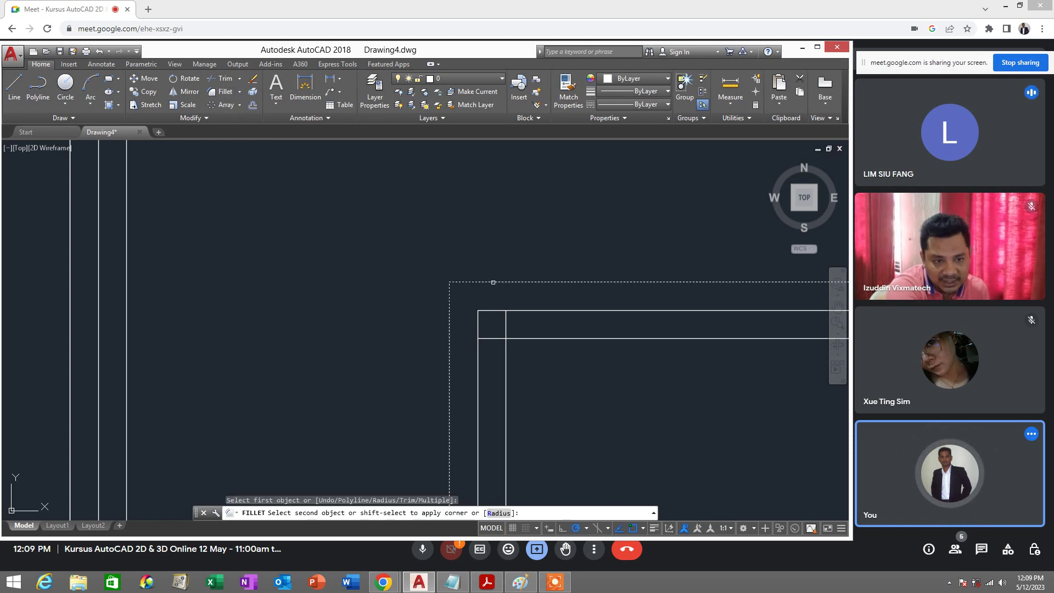
{"action": "left_click", "coordinate": [492, 282]}
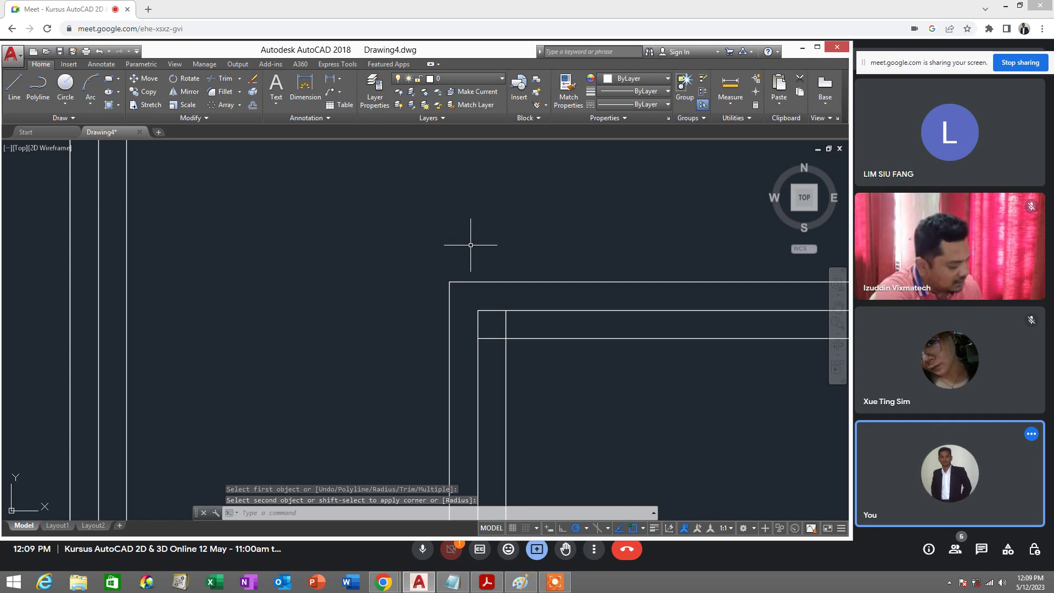
{"action": "type", "text": "U"}
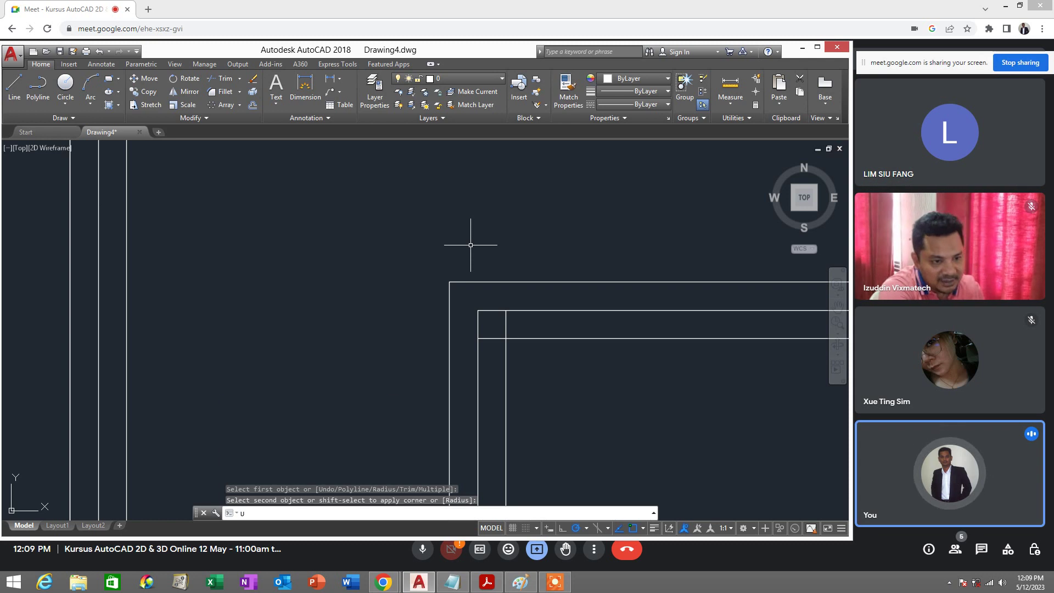
{"action": "key", "text": "Return"}
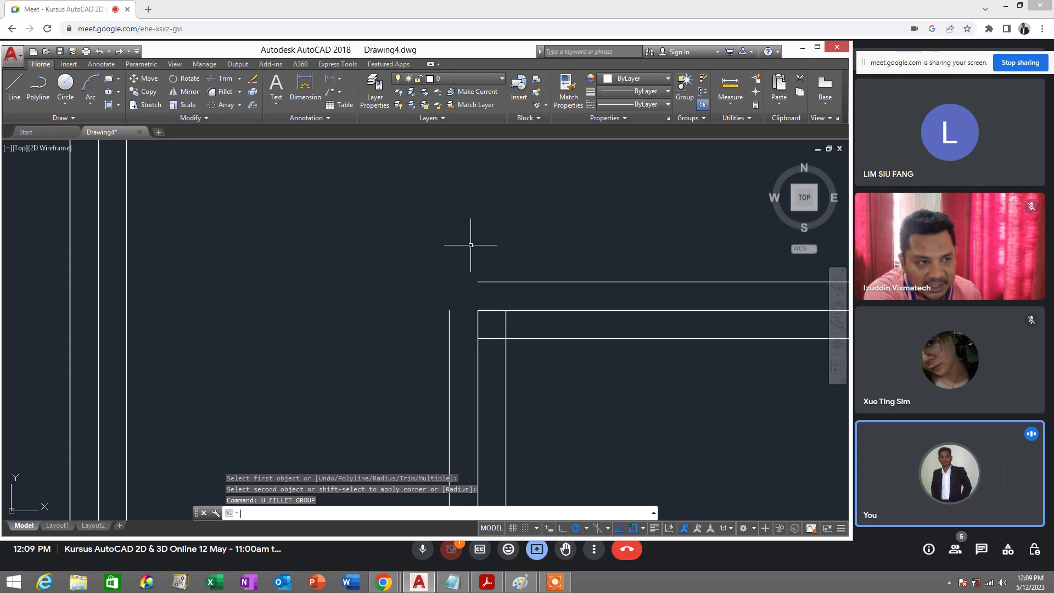
Fillet the outer vertical and horizontal wall lines into a square corner.
{"action": "left_click", "coordinate": [240, 94]}
{"action": "left_click", "coordinate": [240, 93]}
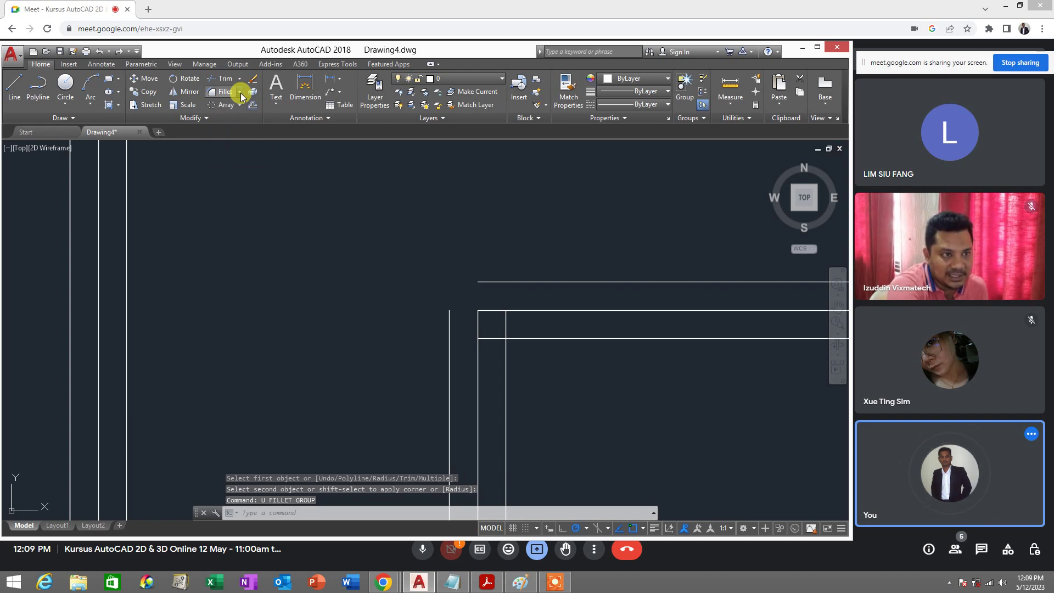
{"action": "left_click", "coordinate": [241, 94]}
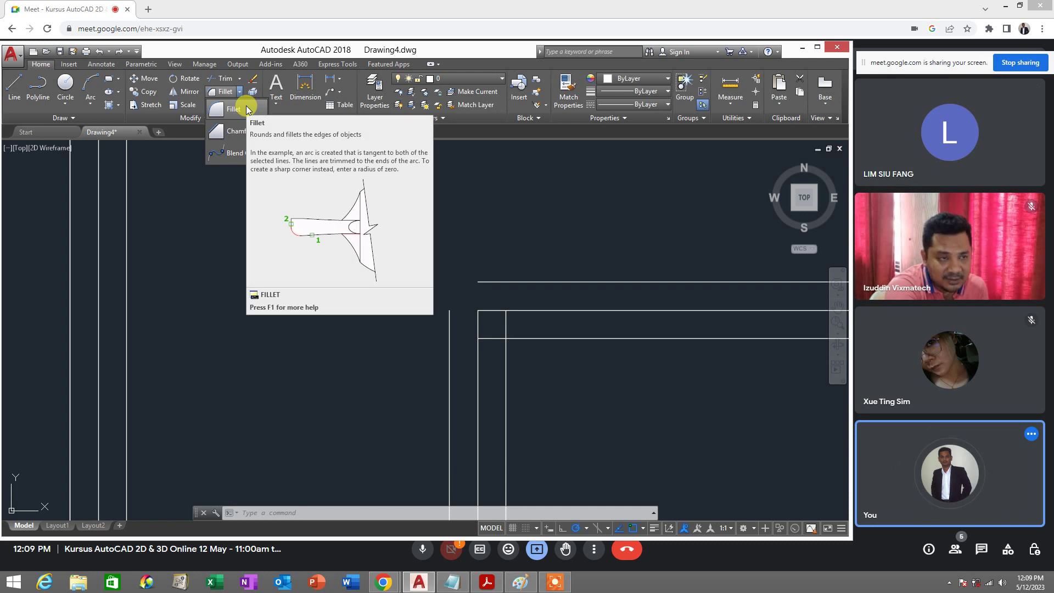
{"action": "left_click", "coordinate": [234, 109]}
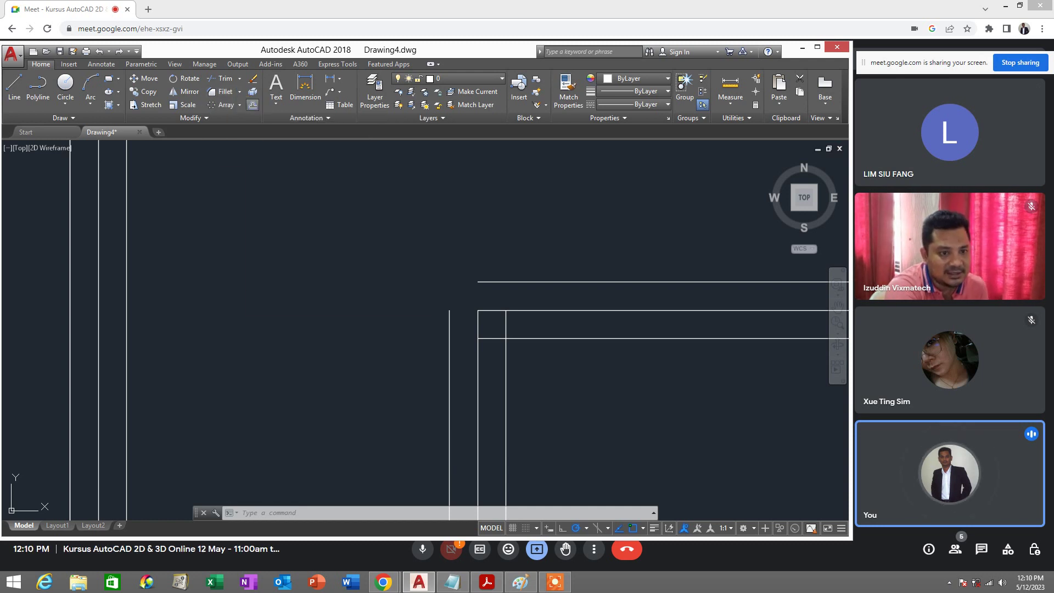
{"action": "left_click", "coordinate": [450, 337]}
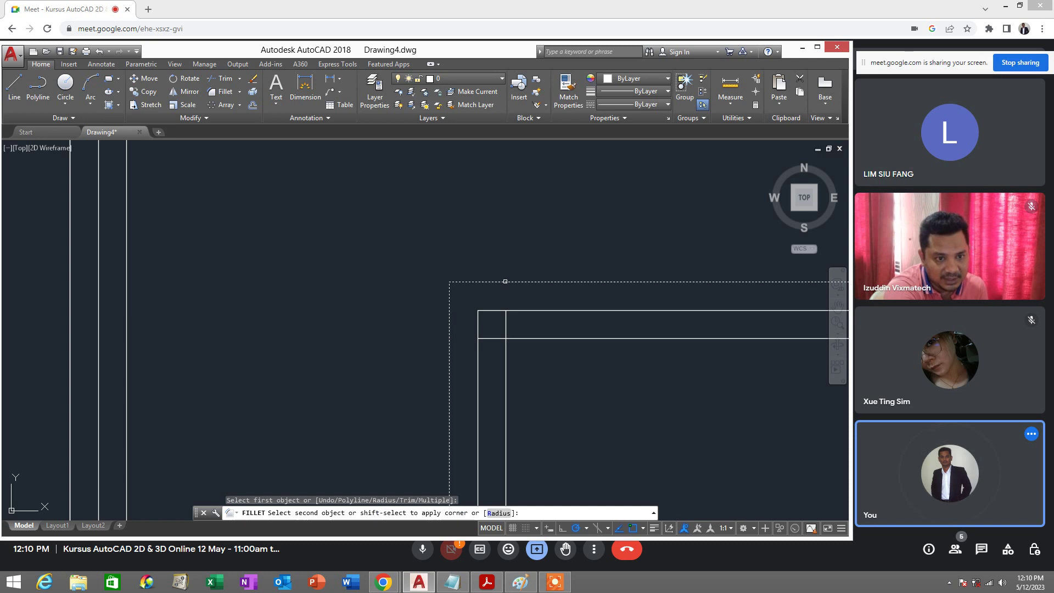
{"action": "left_click", "coordinate": [504, 279]}
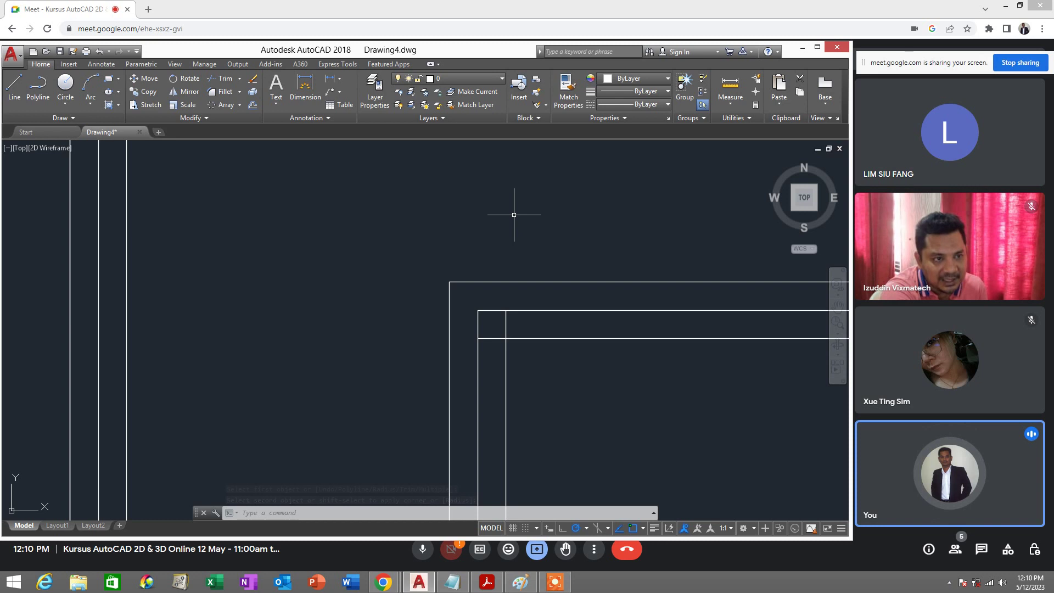
Trim the two overshooting line pieces at the inner corner, using all lines as edges.
{"action": "left_click", "coordinate": [225, 82]}
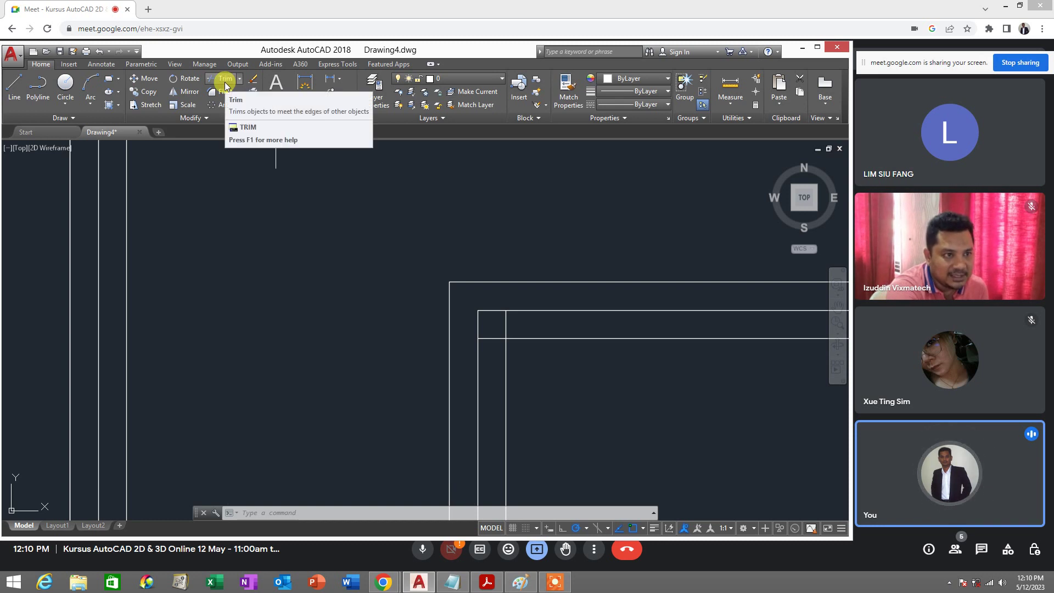
{"action": "left_click", "coordinate": [225, 82]}
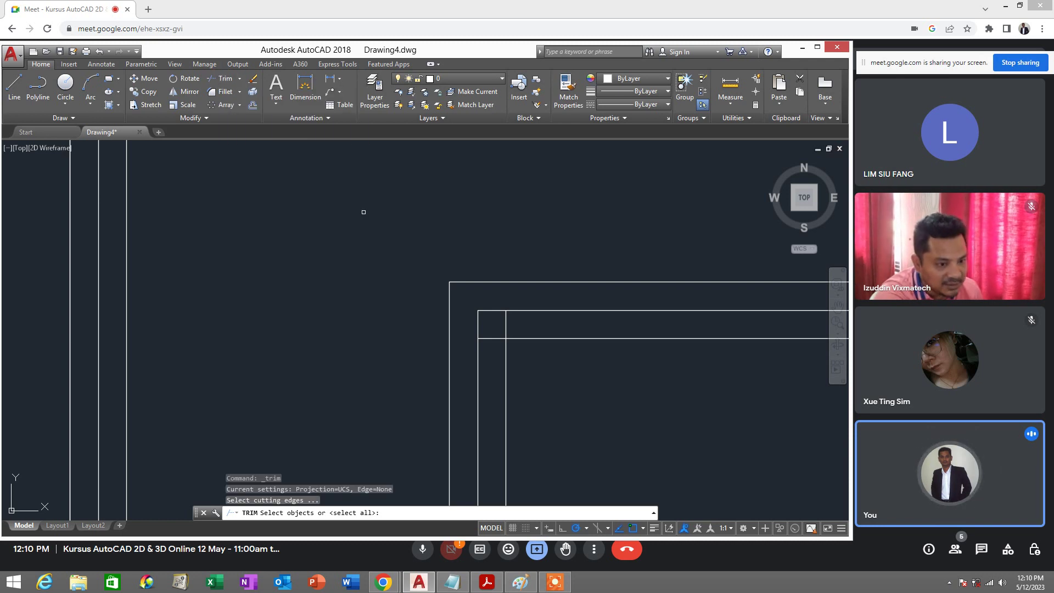
{"action": "key", "text": "Return"}
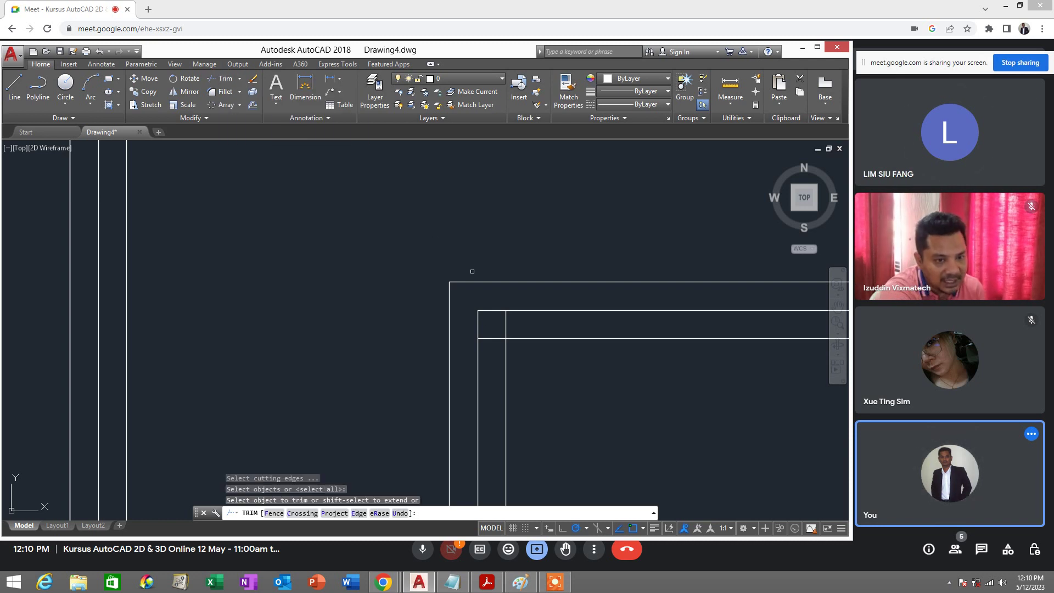
{"action": "scroll", "coordinate": [491, 332], "scroll_direction": "up", "scroll_amount": 2}
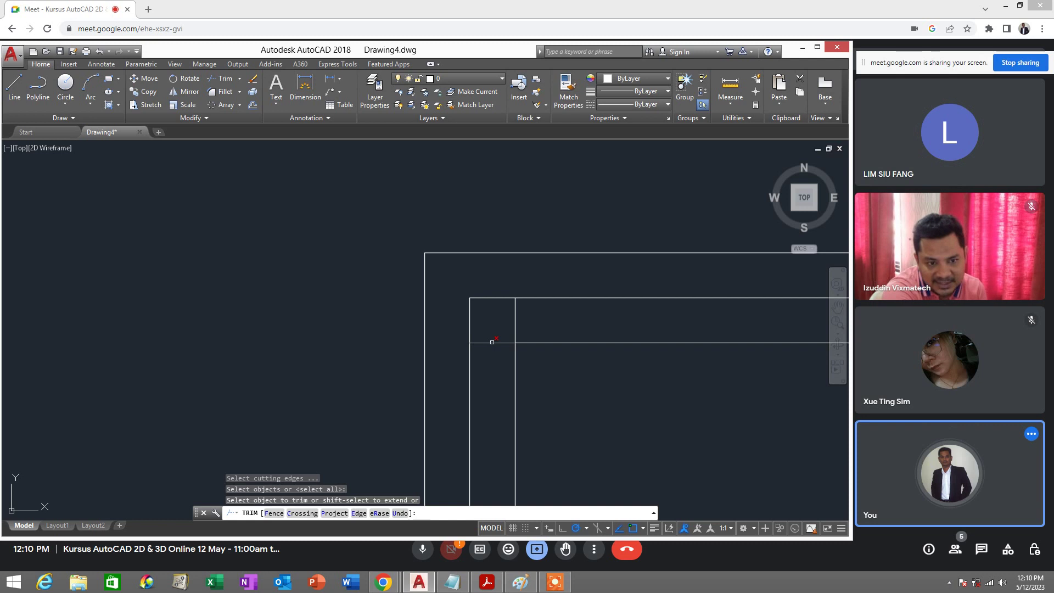
{"action": "left_click", "coordinate": [492, 342]}
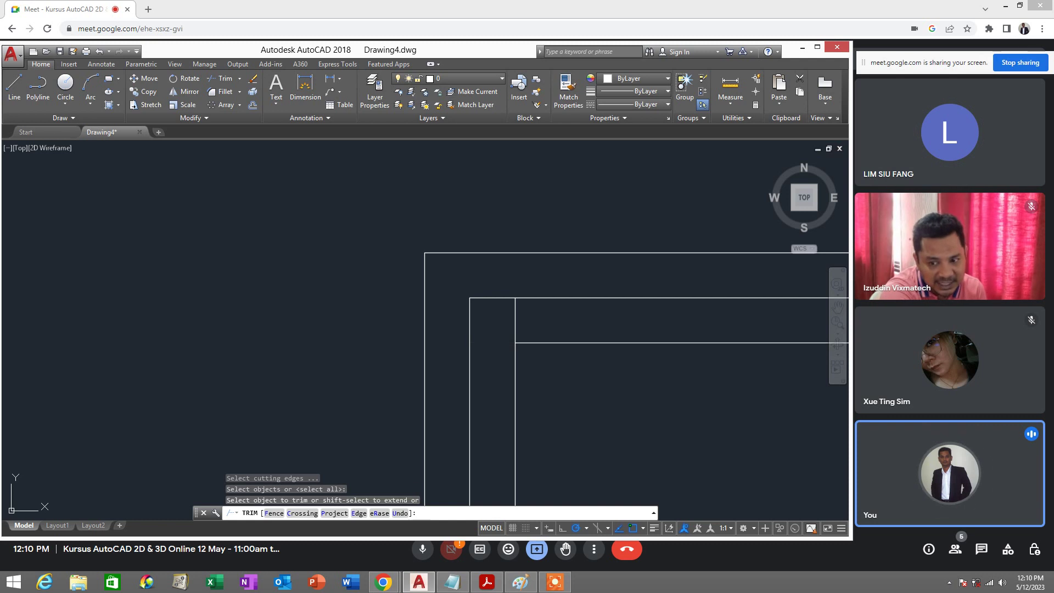
{"action": "left_click", "coordinate": [513, 320]}
{"action": "scroll", "coordinate": [495, 325], "scroll_direction": "down", "scroll_amount": 2}
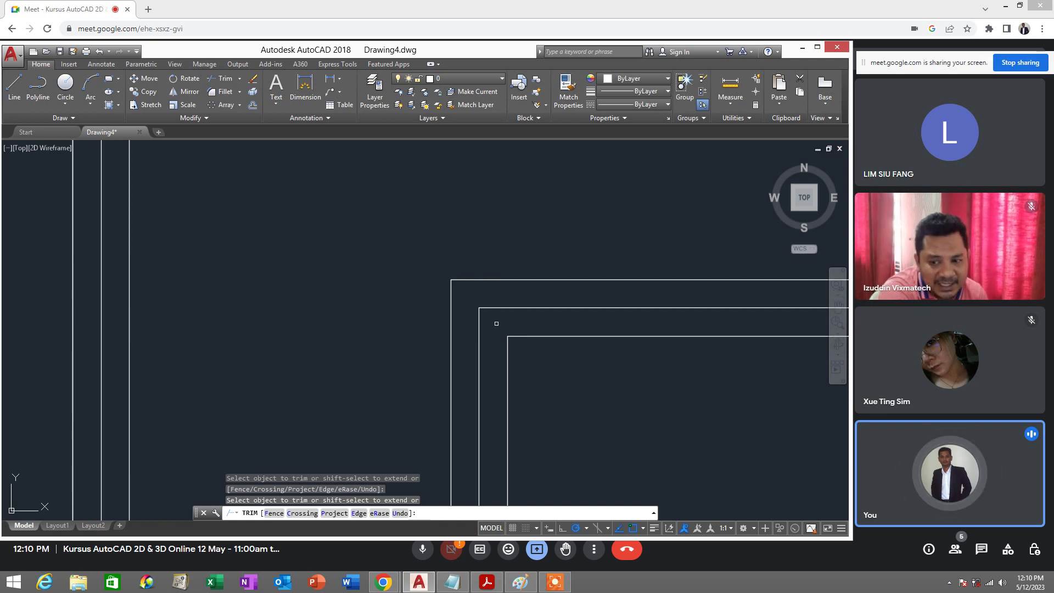
{"action": "scroll", "coordinate": [500, 316], "scroll_direction": "down", "scroll_amount": 2}
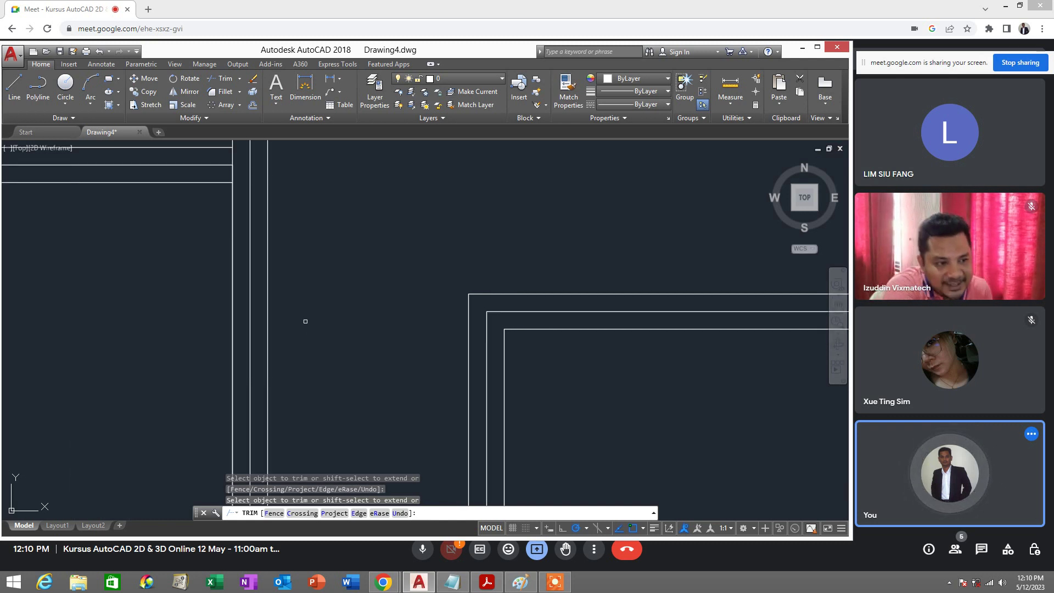
{"action": "scroll", "coordinate": [305, 321], "scroll_direction": "down", "scroll_amount": 4}
End trimming and bring the next wall corner into view.
{"action": "mouse_move", "coordinate": [142, 367]}
{"action": "middle_mouse_down"}
{"action": "mouse_move", "coordinate": [275, 360]}
{"action": "mouse_move", "coordinate": [393, 325]}
{"action": "mouse_move", "coordinate": [452, 342]}
{"action": "middle_mouse_up"}
{"action": "left_click", "coordinate": [411, 245]}
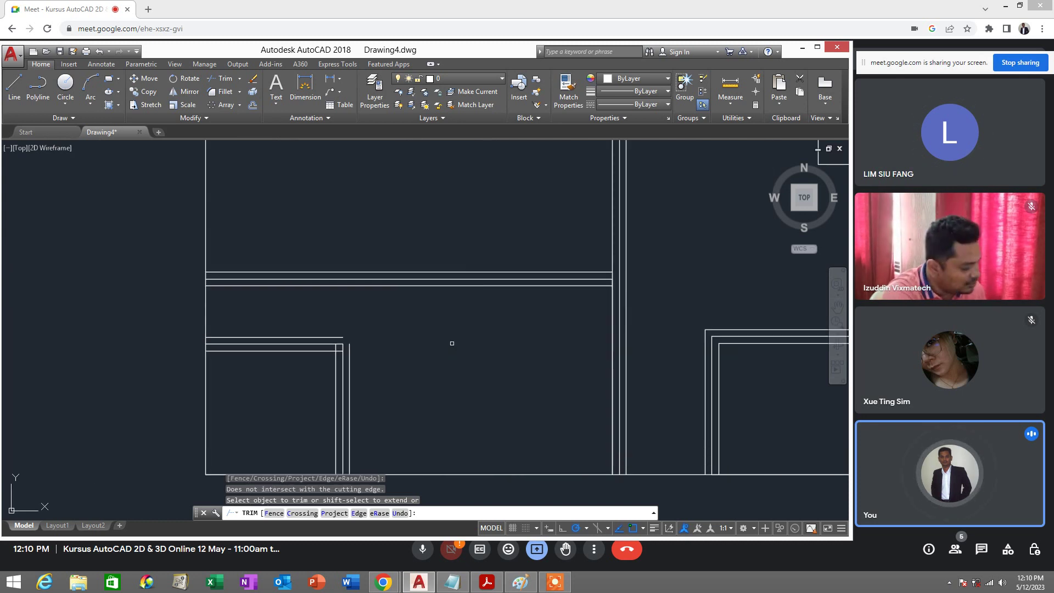
{"action": "key", "text": "Escape"}
{"action": "key", "text": "Escape"}
{"action": "key", "text": "Escape"}
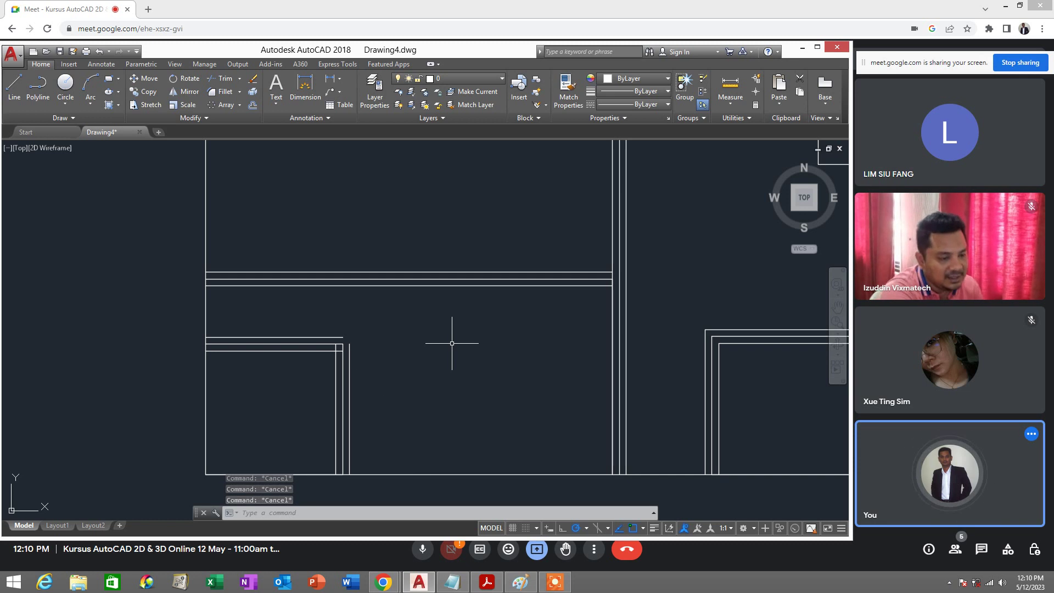
{"action": "scroll", "coordinate": [389, 352], "scroll_direction": "up", "scroll_amount": 2}
{"action": "scroll", "coordinate": [355, 338], "scroll_direction": "up", "scroll_amount": 2}
{"action": "middle_click_drag", "start_coordinate": [353, 336], "coordinate": [484, 283]}
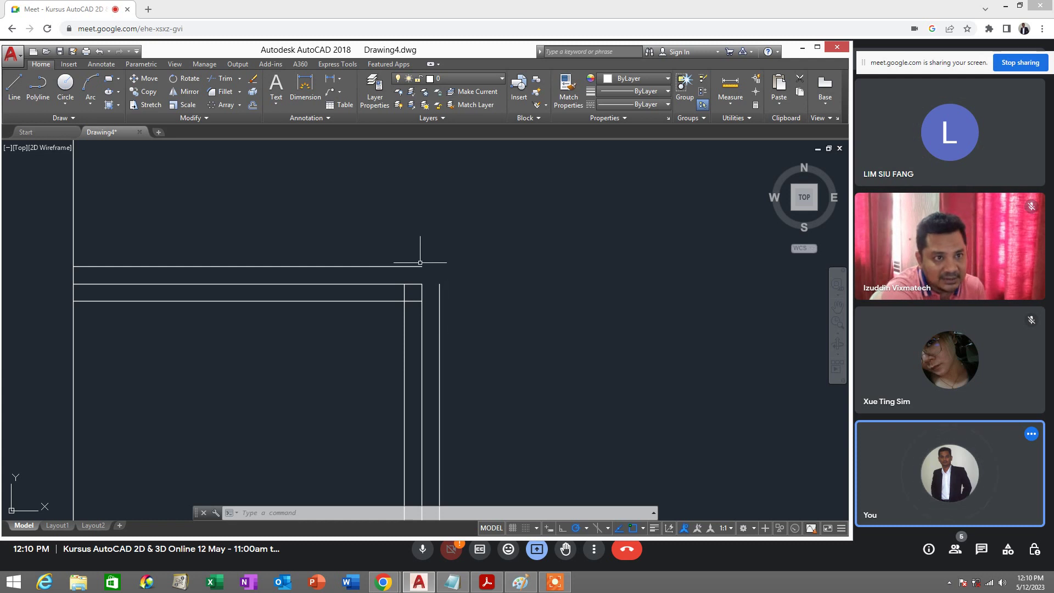
Fillet the top and right outer wall lines into a square corner.
{"action": "left_click", "coordinate": [240, 92]}
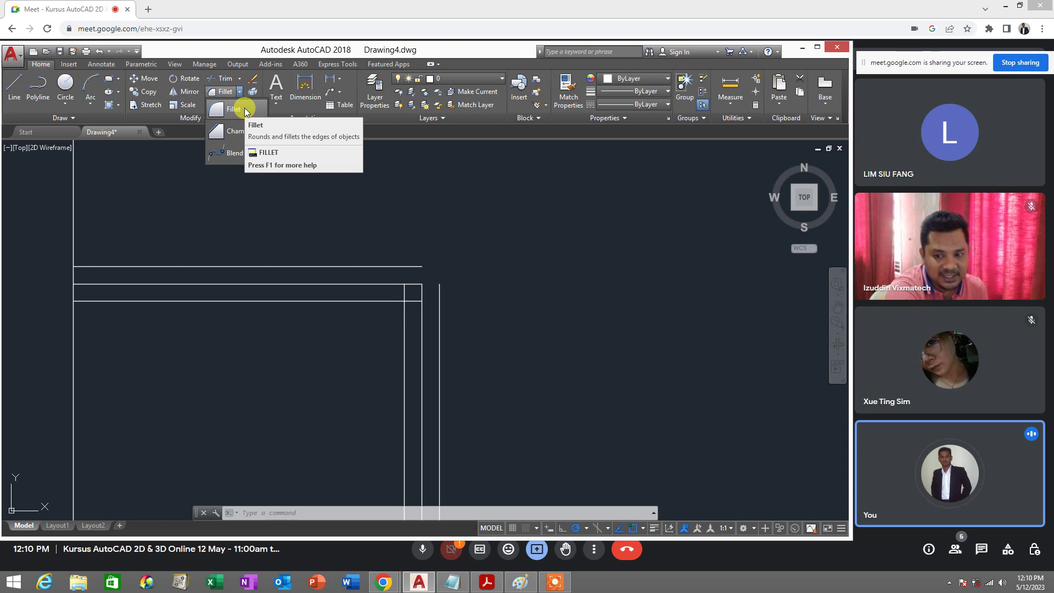
{"action": "left_click", "coordinate": [233, 109]}
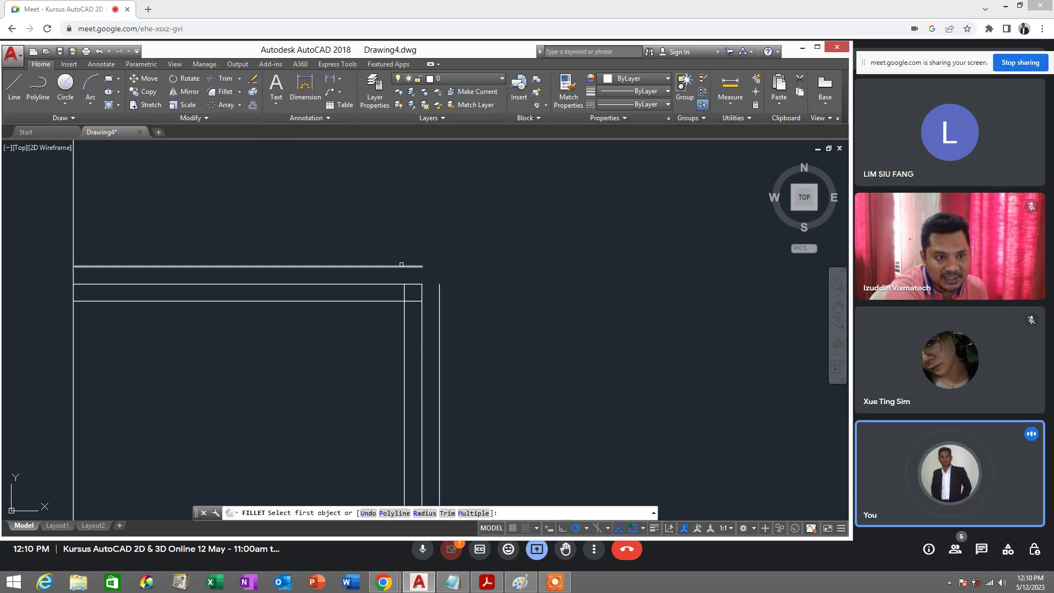
{"action": "left_click", "coordinate": [404, 267]}
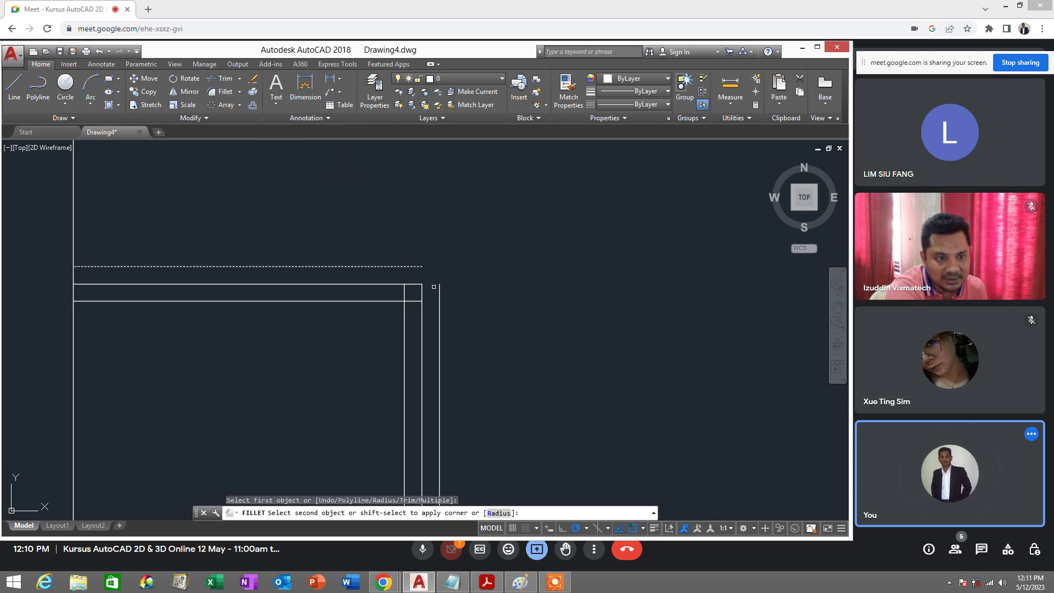
{"action": "left_click", "coordinate": [439, 295]}
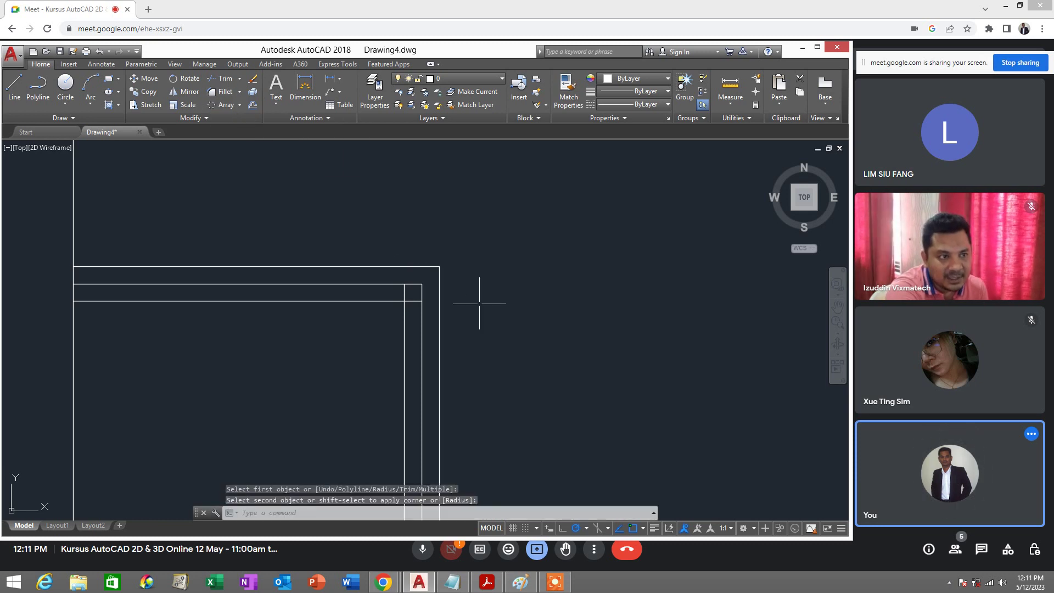
{"action": "scroll", "coordinate": [477, 306], "scroll_direction": "up", "scroll_amount": 2}
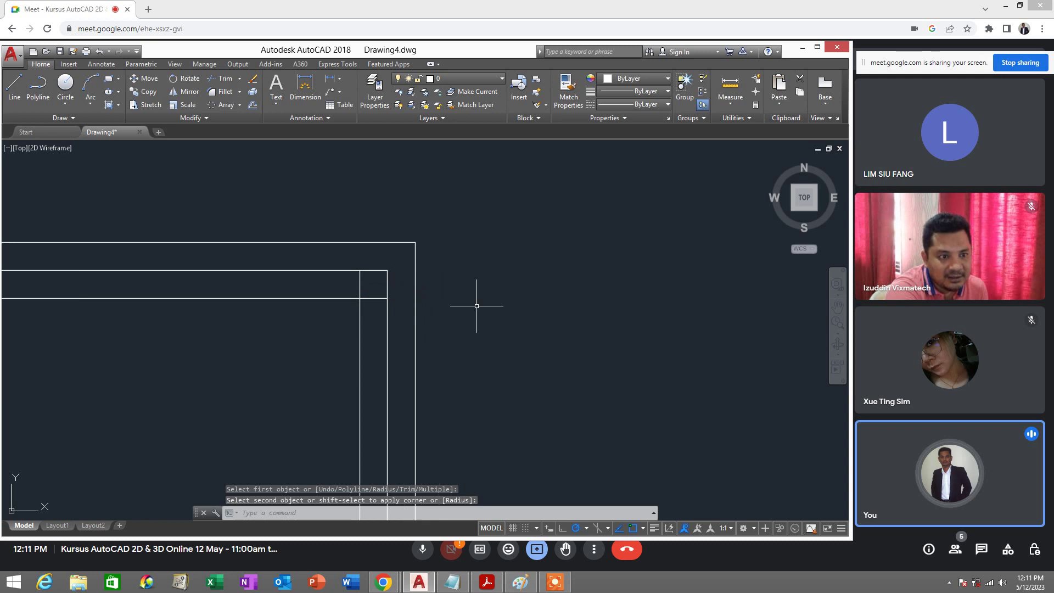
Trim away the vertical line piece crossing the inner corner, using all lines as edges.
{"action": "left_click", "coordinate": [240, 81]}
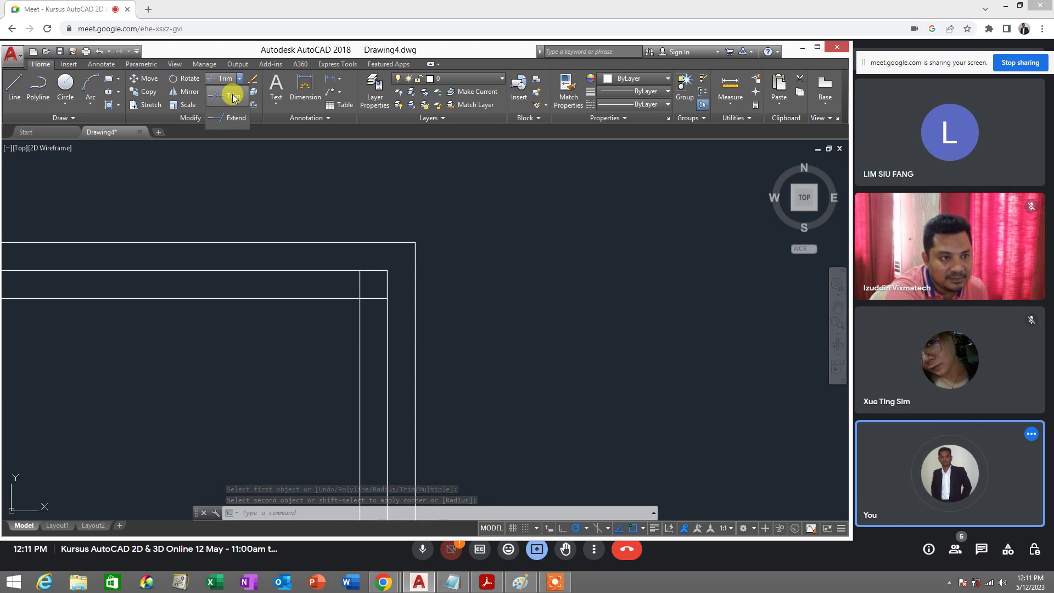
{"action": "left_click", "coordinate": [233, 97]}
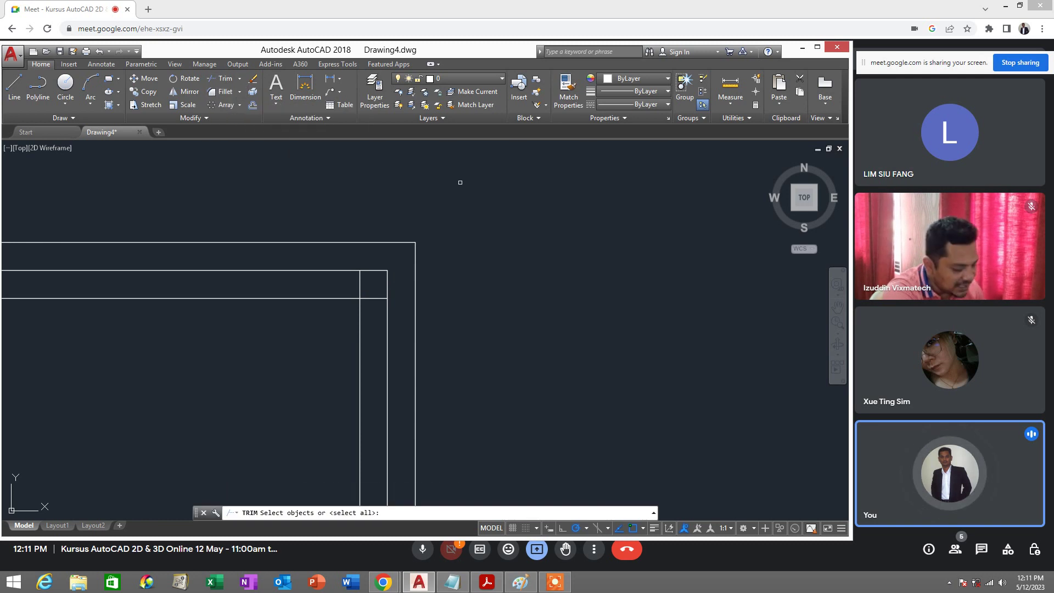
{"action": "key", "text": "Return"}
{"action": "left_click", "coordinate": [367, 274]}
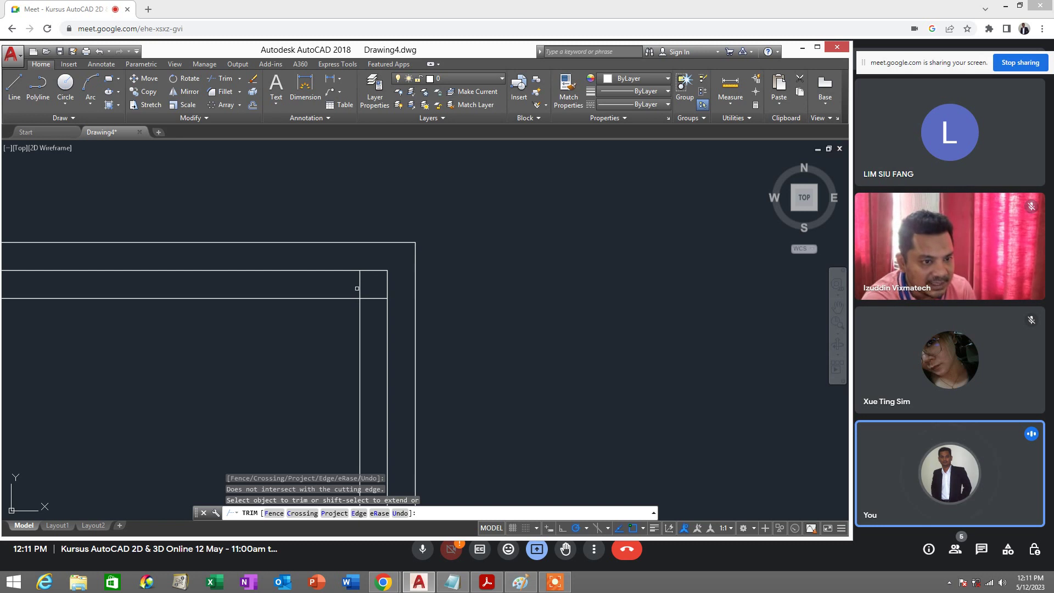
{"action": "left_click", "coordinate": [359, 285]}
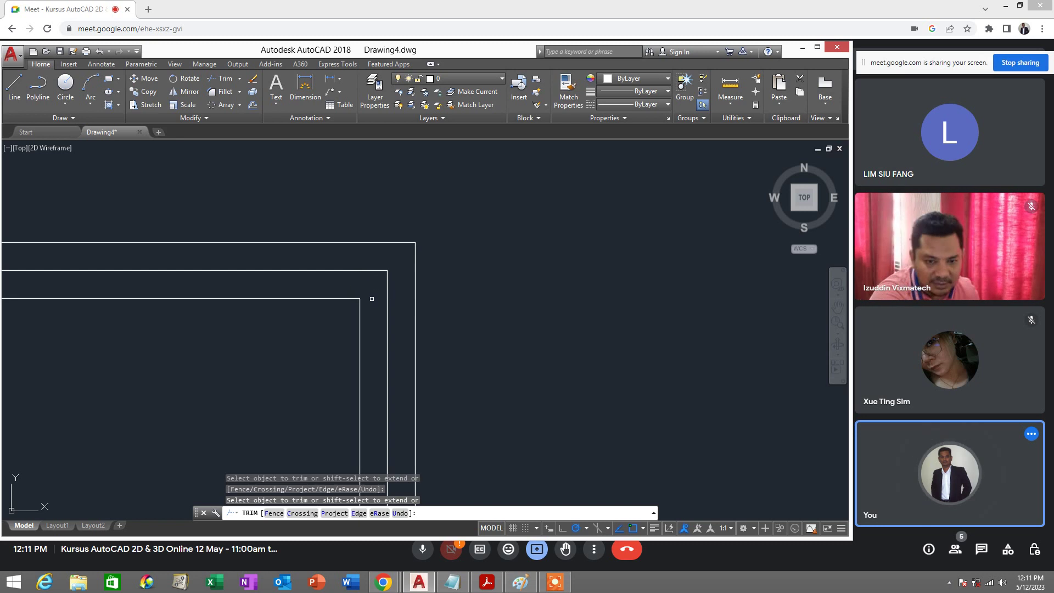
{"action": "scroll", "coordinate": [371, 294], "scroll_direction": "down", "scroll_amount": 8}
{"action": "left_click", "coordinate": [412, 287]}
{"action": "scroll", "coordinate": [496, 260], "scroll_direction": "up", "scroll_amount": 2}
{"action": "key", "text": "Escape"}
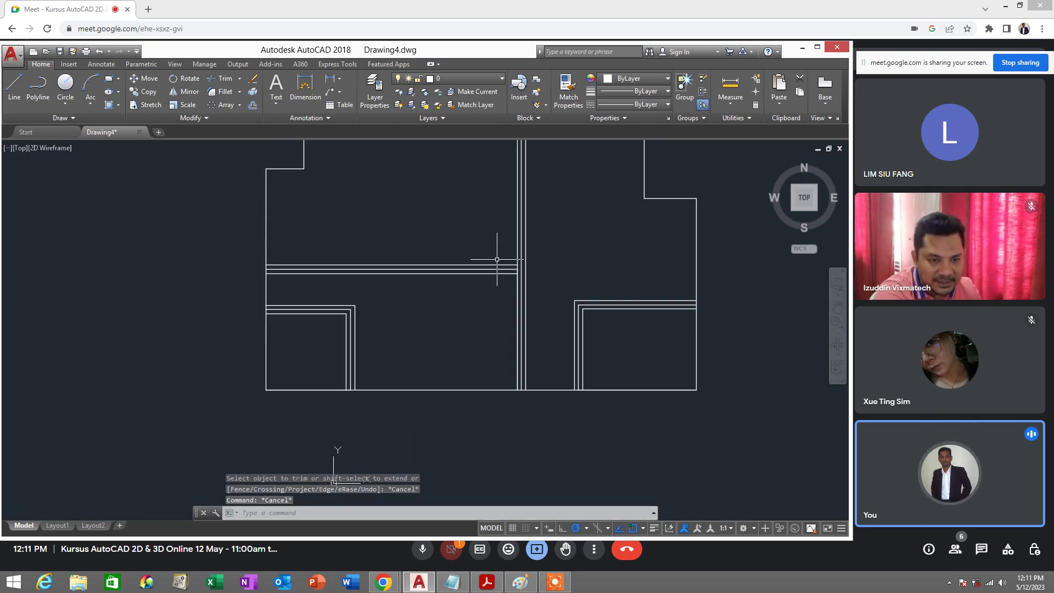
Cancel the trim, zoom in, and check the middle horizontal and vertical wall lines.
{"action": "key", "text": "Escape"}
{"action": "key", "text": "Escape"}
{"action": "scroll", "coordinate": [532, 264], "scroll_direction": "up", "scroll_amount": 2}
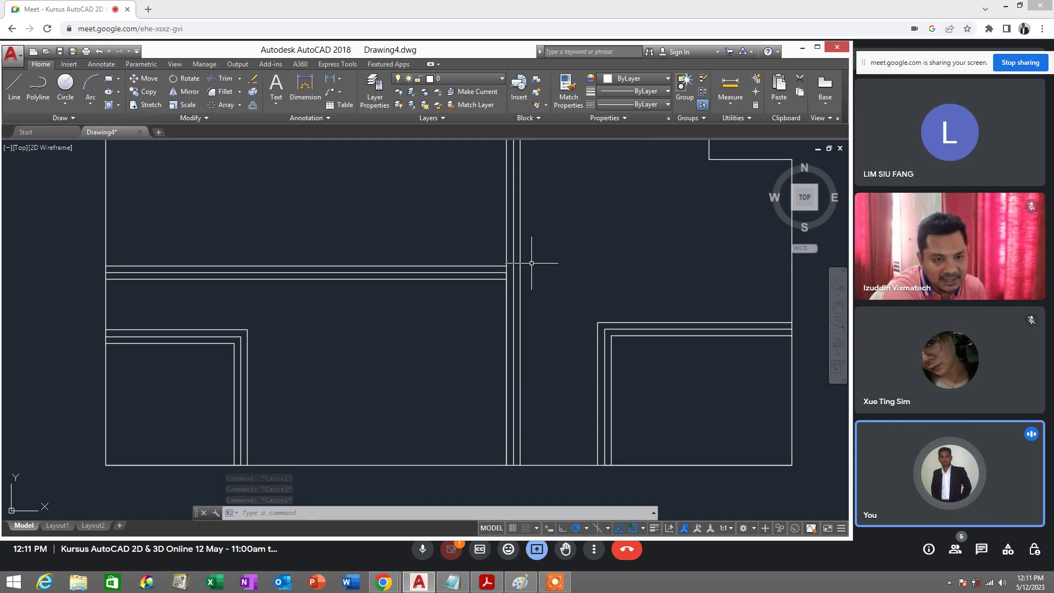
{"action": "scroll", "coordinate": [532, 263], "scroll_direction": "up", "scroll_amount": 2}
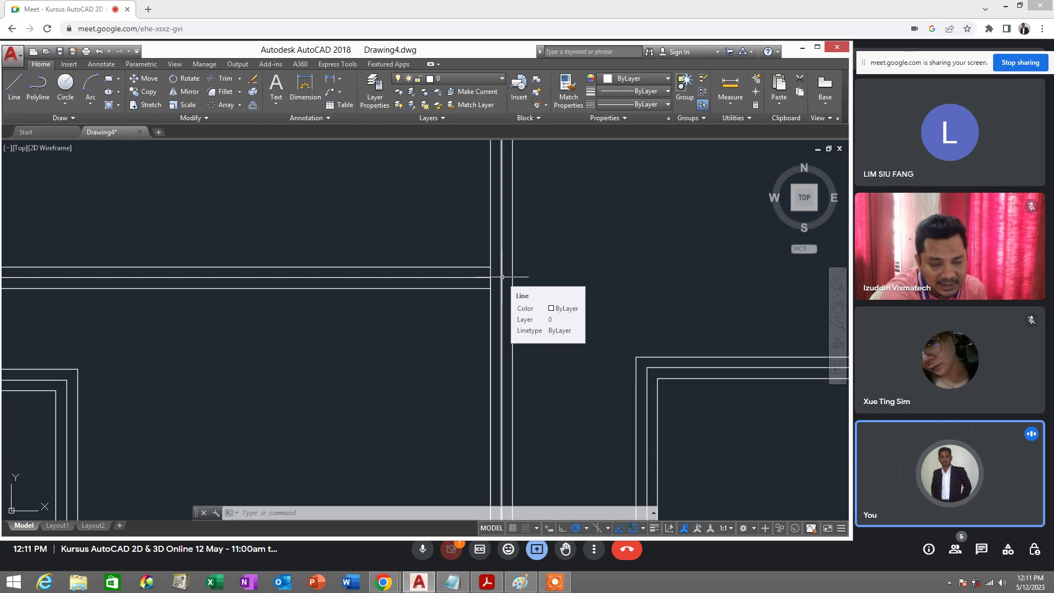
{"action": "left_click", "coordinate": [467, 278]}
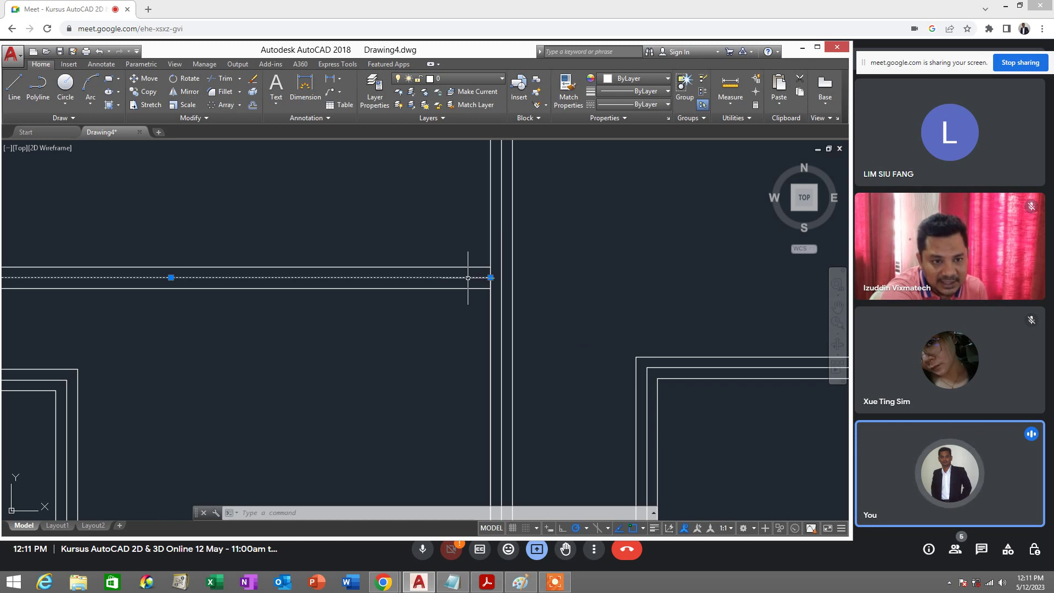
{"action": "left_click", "coordinate": [500, 282]}
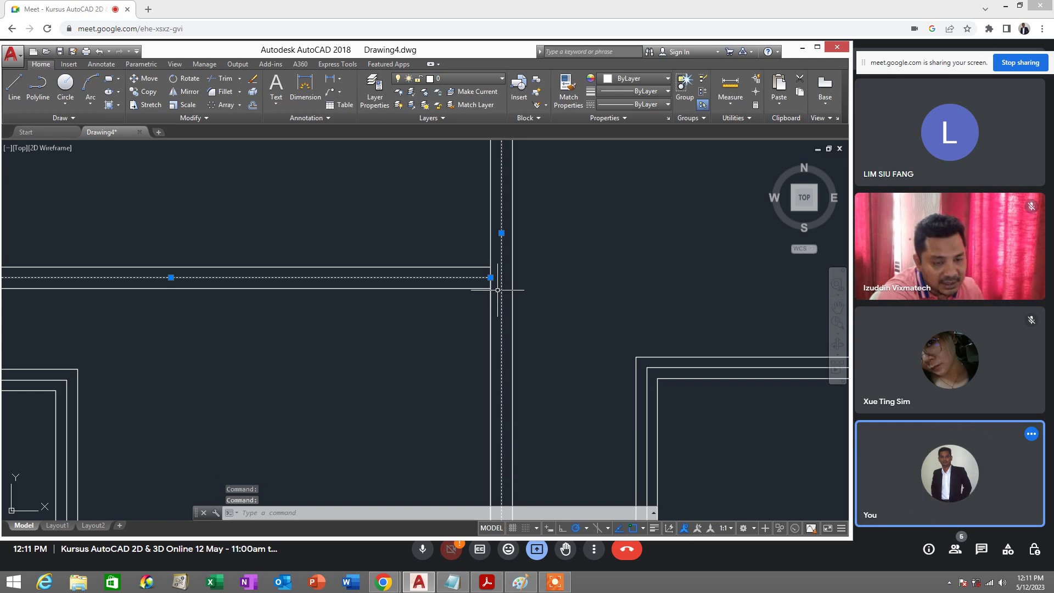
{"action": "key", "text": "Escape"}
Stretch the middle line's end grip toward the central vertical line.
{"action": "scroll", "coordinate": [497, 290], "scroll_direction": "up", "scroll_amount": 4}
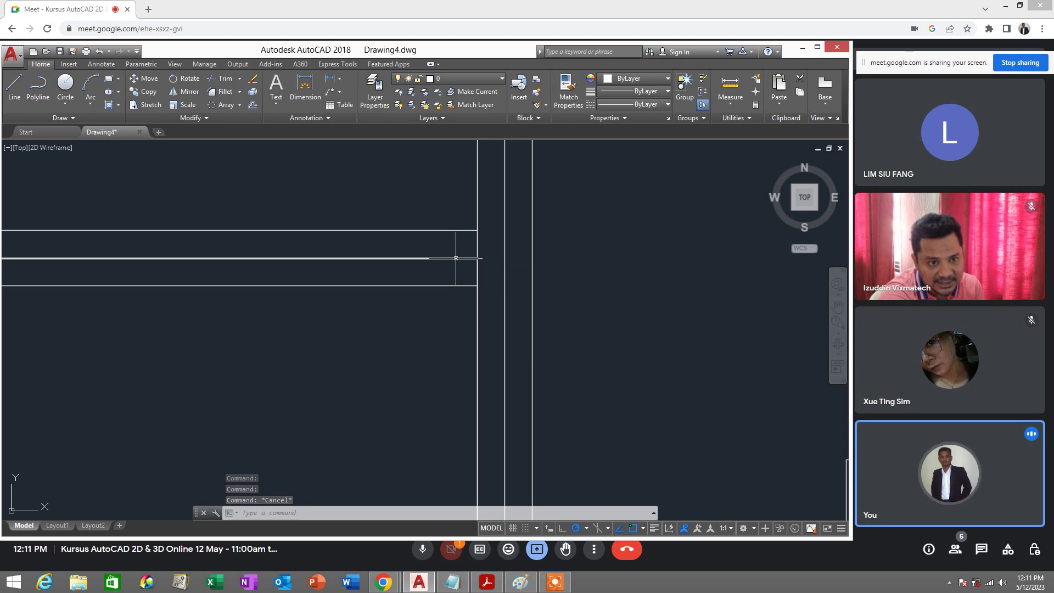
{"action": "left_click", "coordinate": [455, 258]}
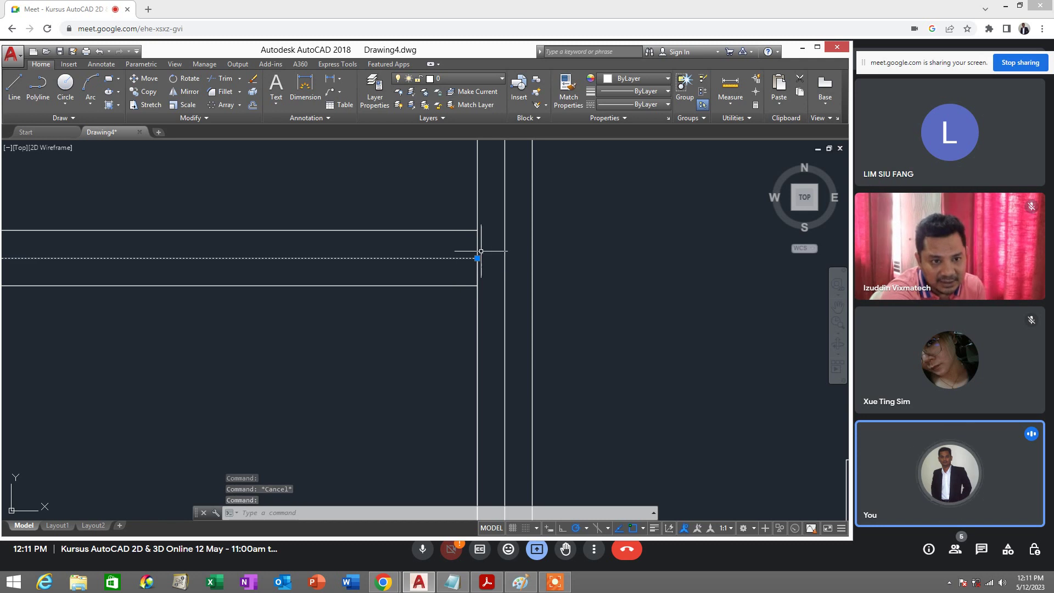
{"action": "left_click", "coordinate": [477, 258]}
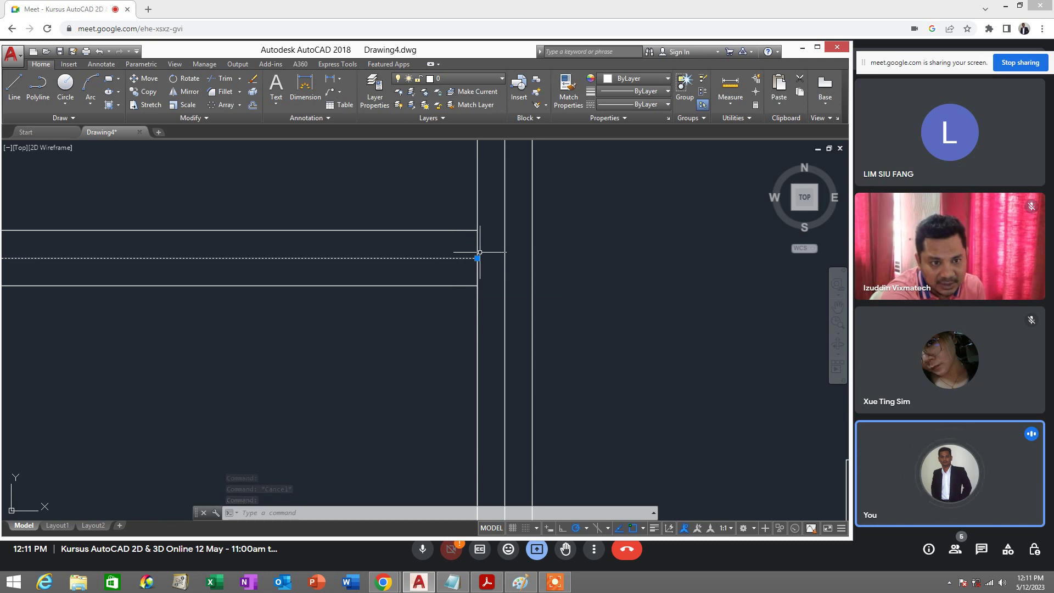
{"action": "left_click", "coordinate": [477, 258]}
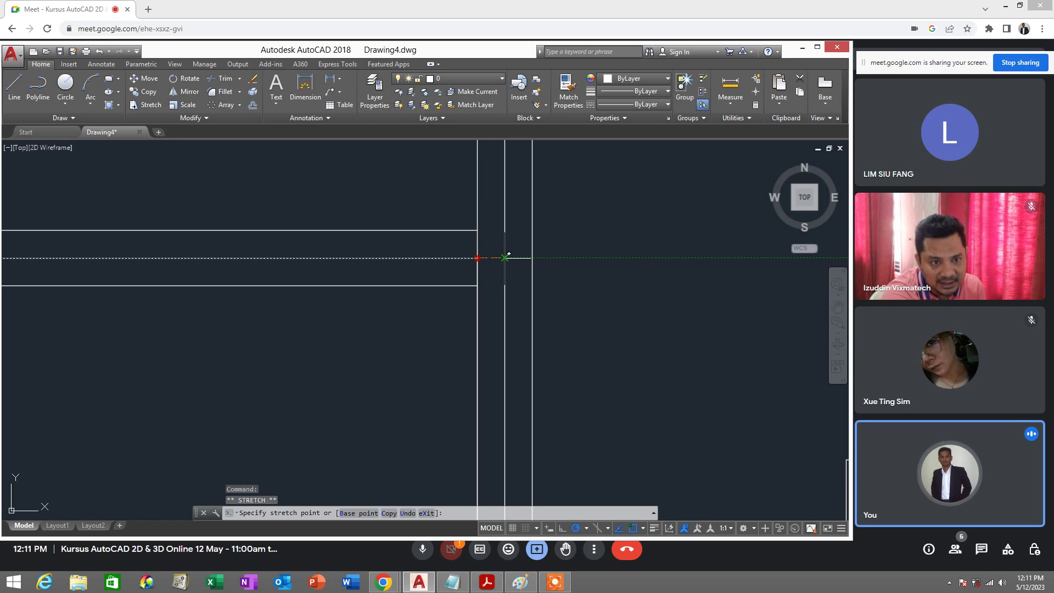
{"action": "left_click", "coordinate": [505, 258]}
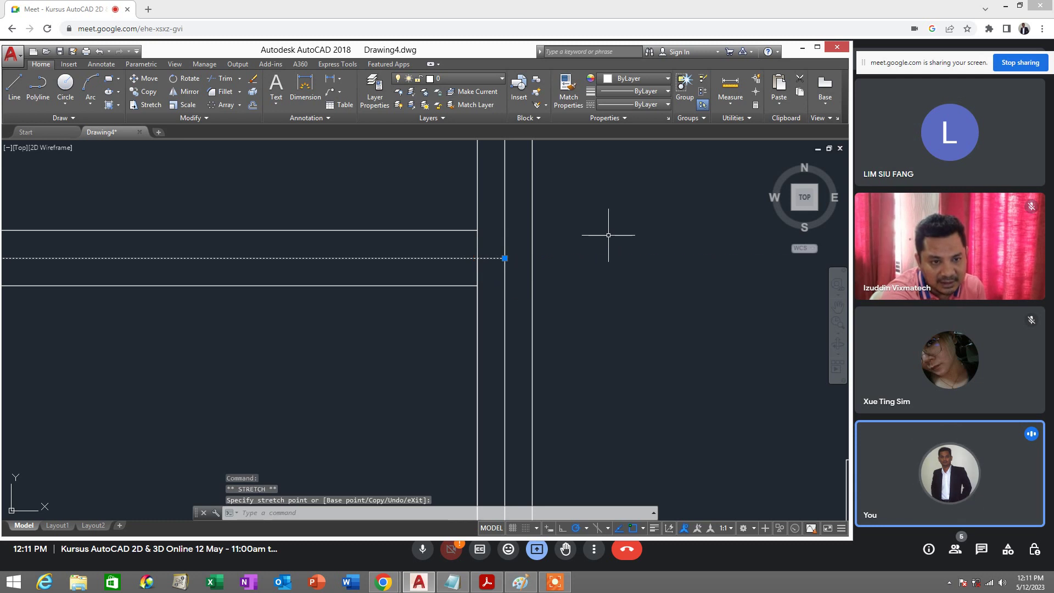
{"action": "key", "text": "Escape"}
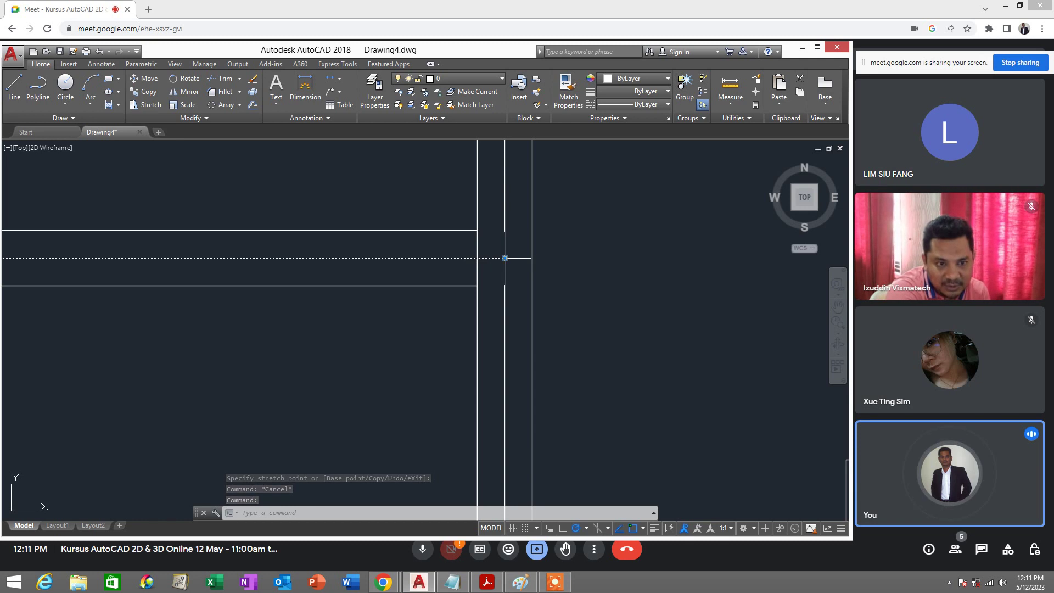
Re-stretch the middle line's endpoint and snap it onto the central vertical line.
{"action": "left_click", "coordinate": [504, 258]}
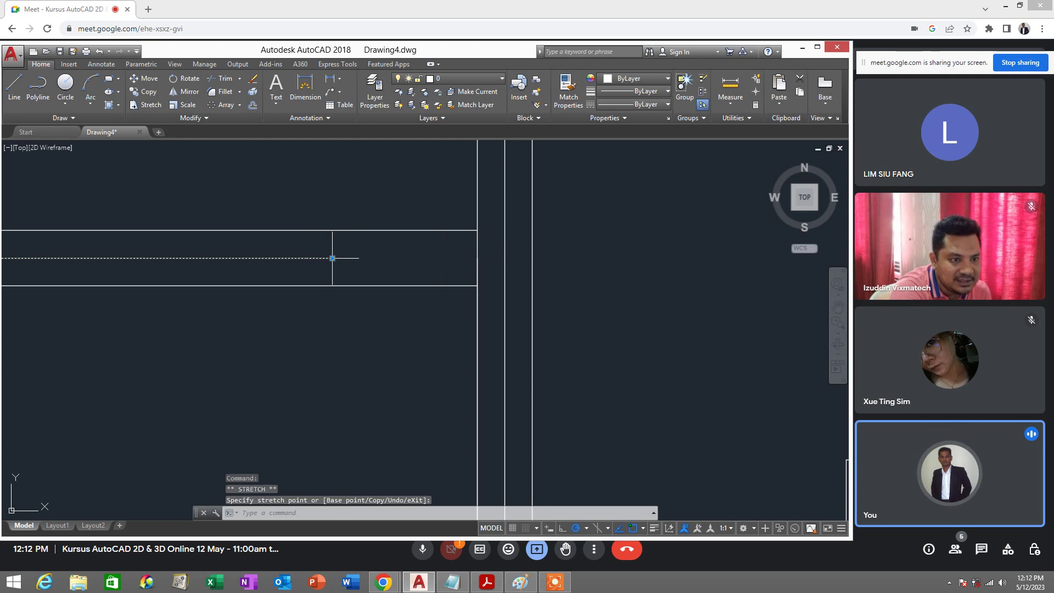
{"action": "left_click", "coordinate": [332, 258]}
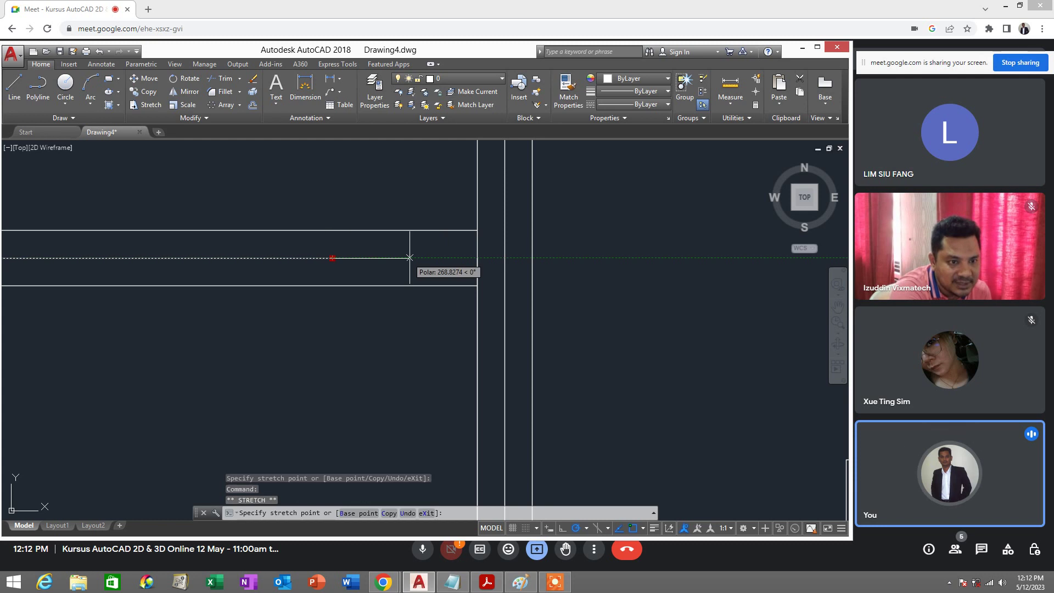
{"action": "left_click", "coordinate": [501, 257]}
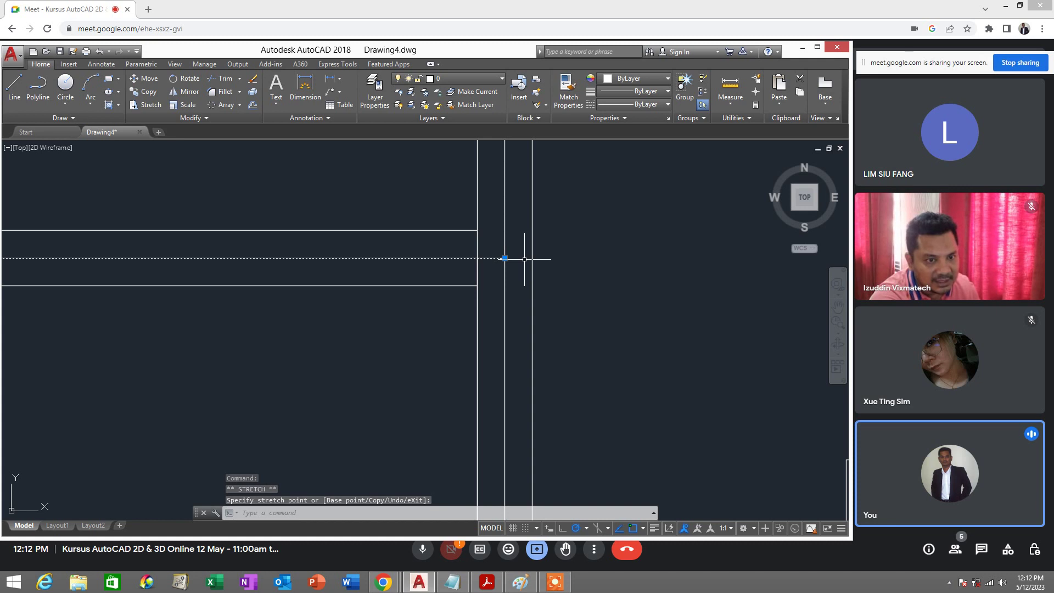
{"action": "key", "text": "Escape"}
{"action": "left_click", "coordinate": [504, 255]}
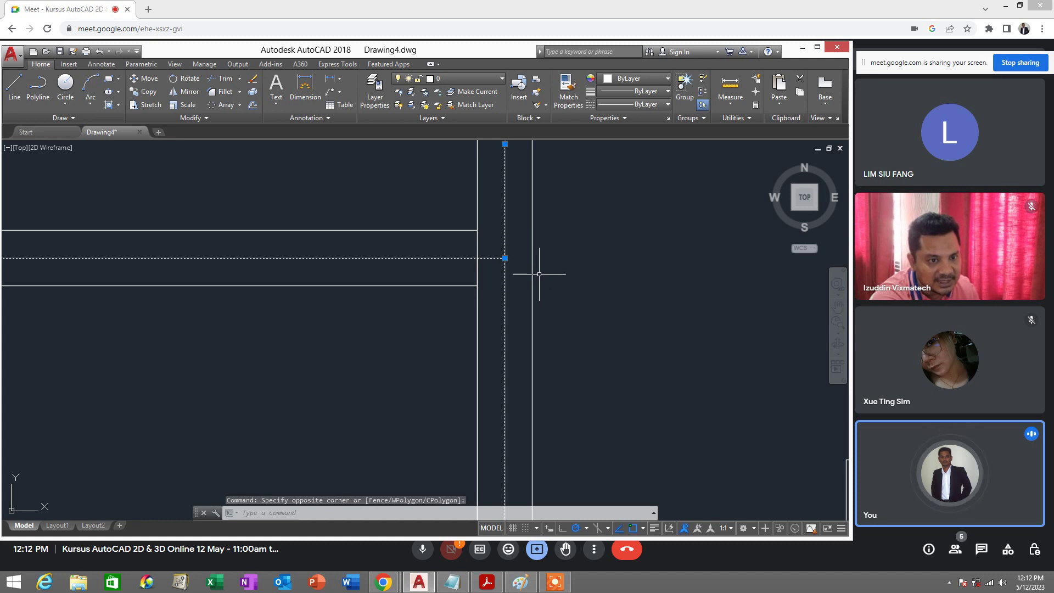
{"action": "key", "text": "Escape"}
{"action": "key", "text": "Escape"}
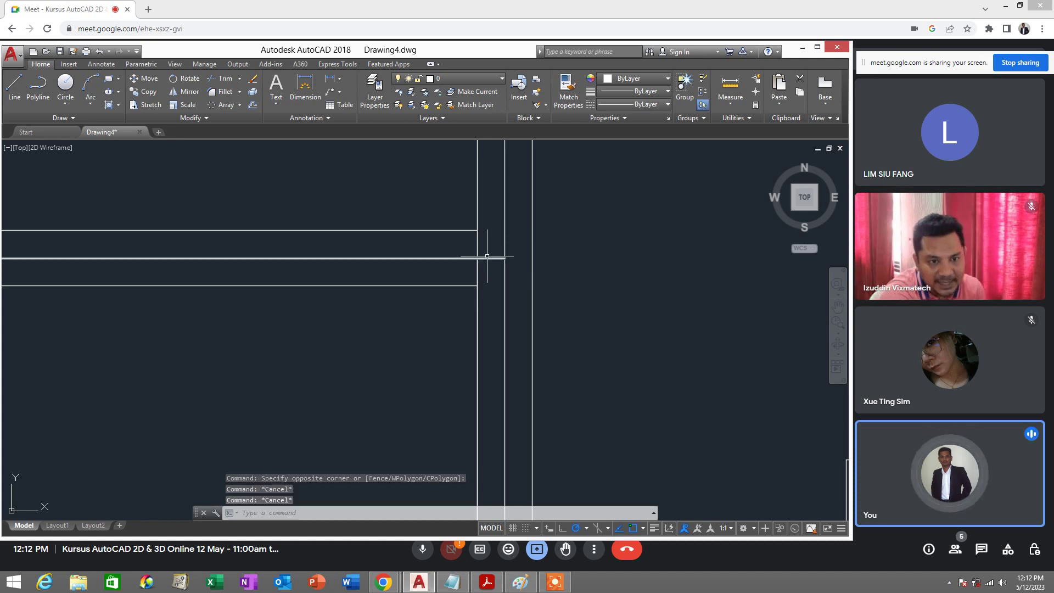
{"action": "scroll", "coordinate": [487, 256], "scroll_direction": "up", "scroll_amount": 2}
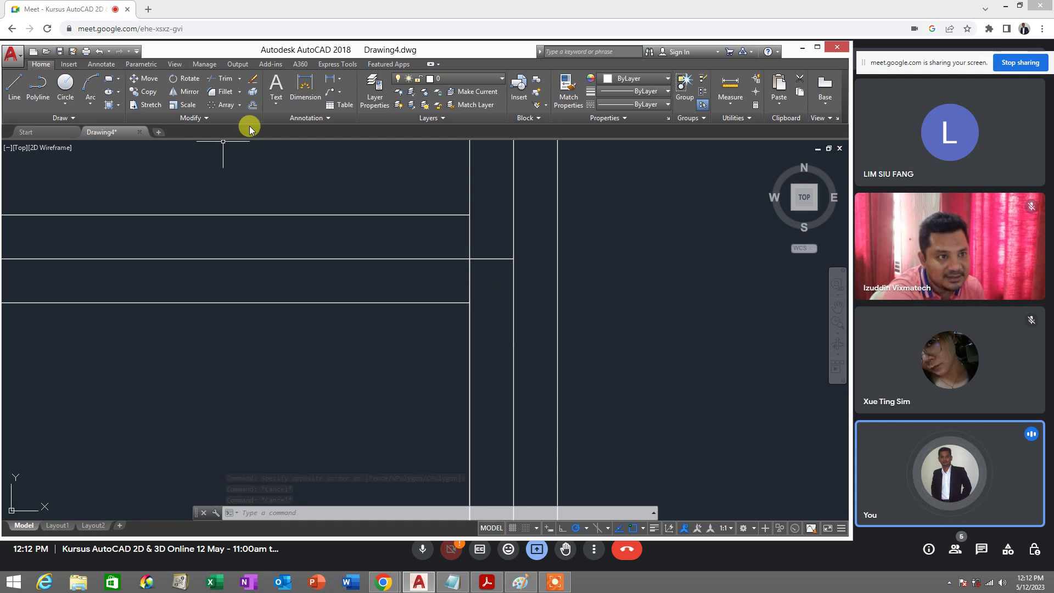
Trim the wall segments above and below the middle line at the cross-wall junction.
{"action": "left_click", "coordinate": [222, 82]}
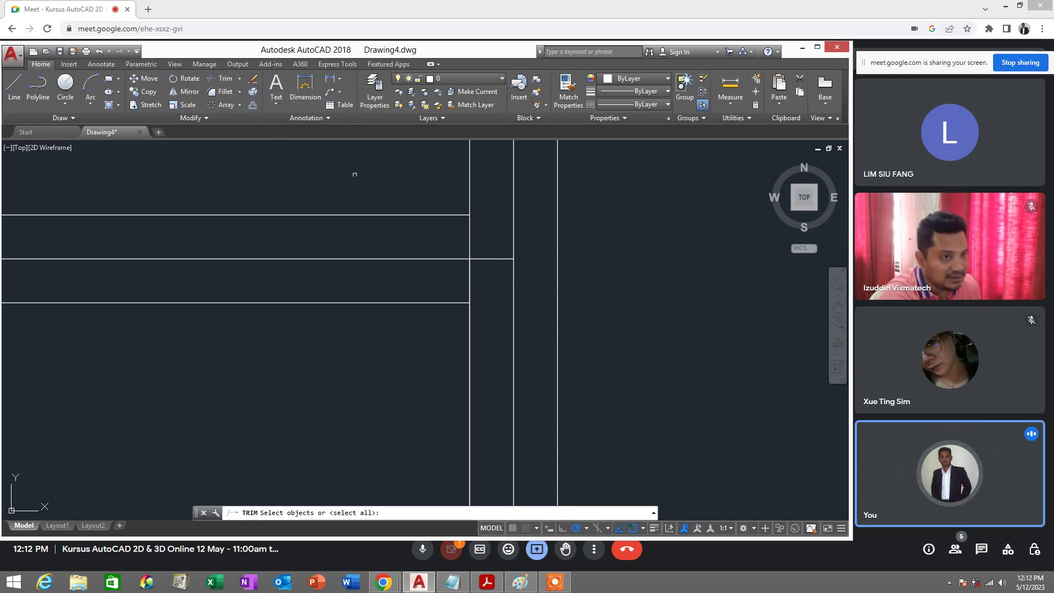
{"action": "key", "text": "Return"}
{"action": "left_click", "coordinate": [468, 247]}
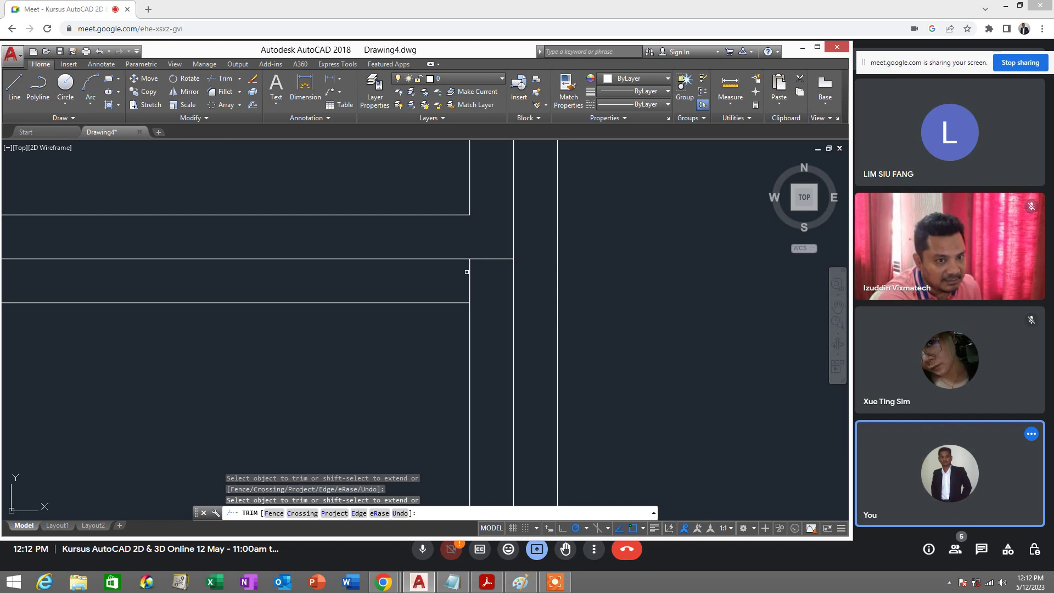
{"action": "left_click", "coordinate": [469, 275]}
{"action": "scroll", "coordinate": [469, 274], "scroll_direction": "down", "scroll_amount": 3}
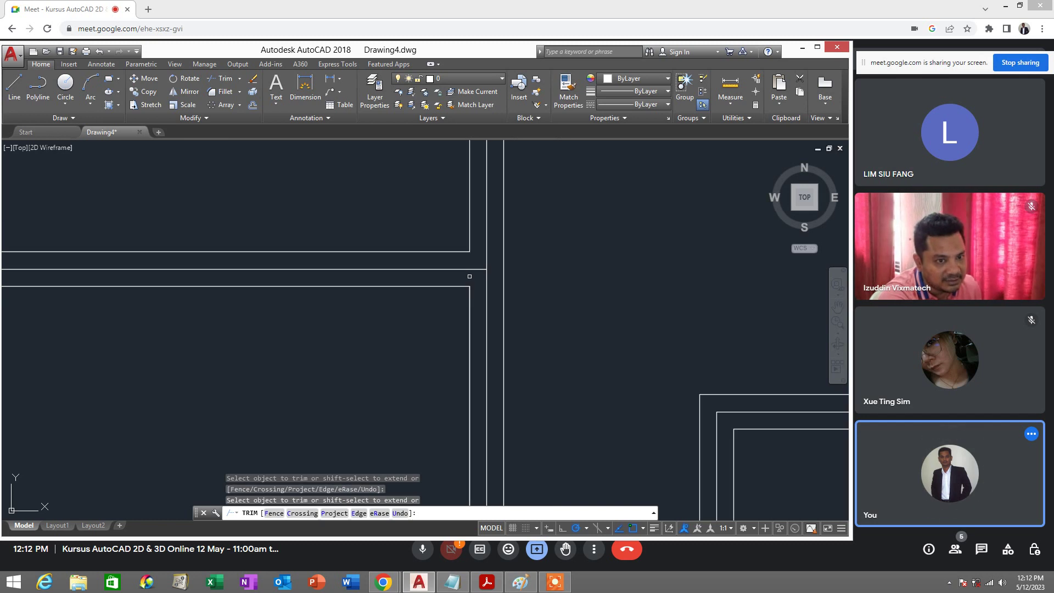
{"action": "scroll", "coordinate": [469, 275], "scroll_direction": "down", "scroll_amount": 2}
{"action": "middle_click_drag", "start_coordinate": [472, 259], "coordinate": [464, 297]}
{"action": "key", "text": "Escape"}
Pan and zoom to show the whole floor plan.
{"action": "middle_click_drag", "start_coordinate": [473, 332], "coordinate": [473, 322]}
{"action": "key", "text": "Escape"}
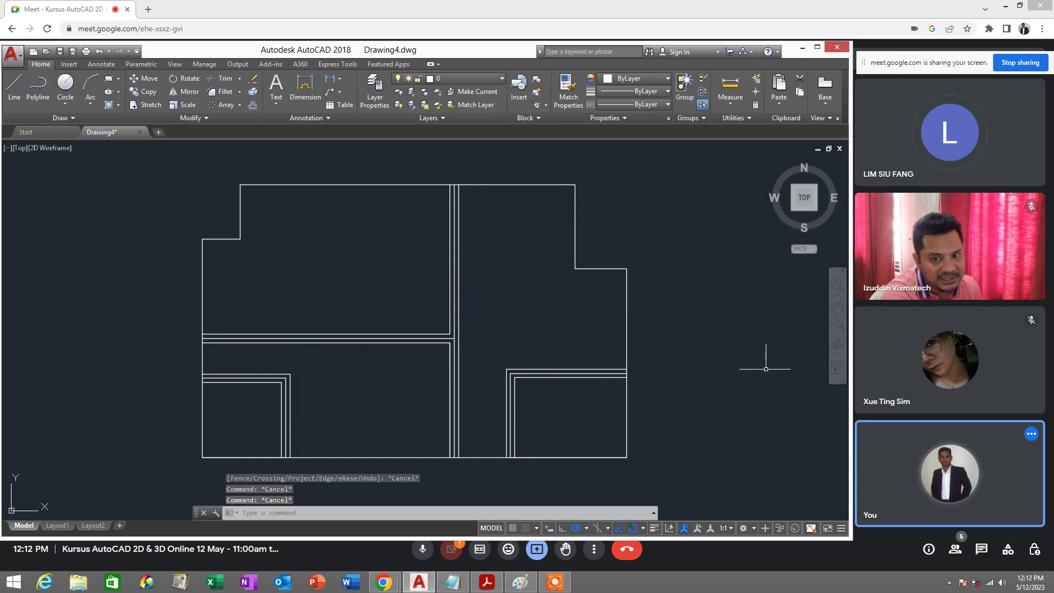
{"action": "left_click", "coordinate": [837, 321]}
{"action": "left_click_drag", "start_coordinate": [574, 320], "coordinate": [577, 289]}
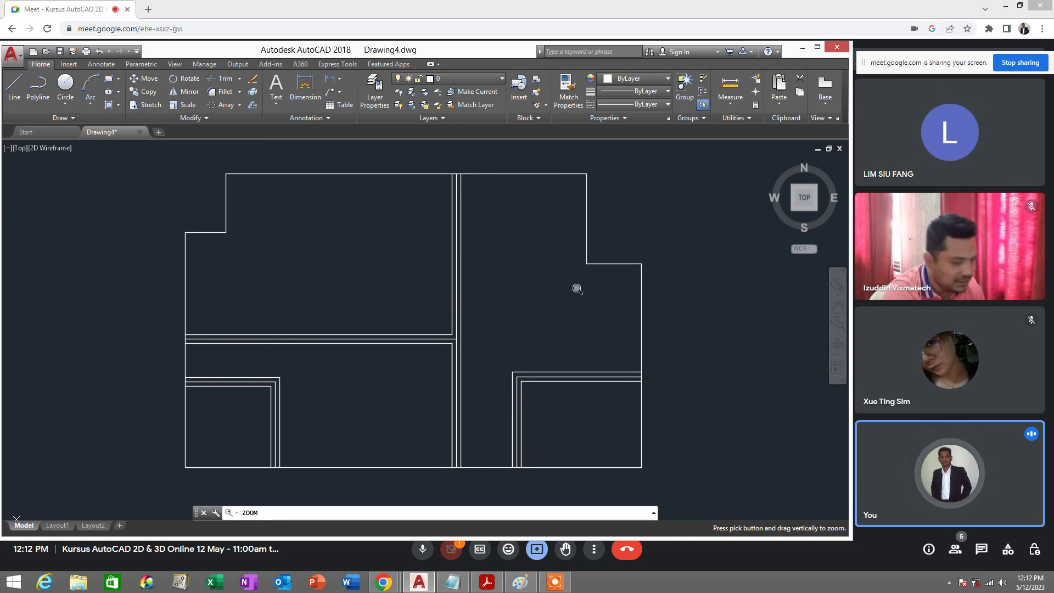
{"action": "key", "text": "Escape"}
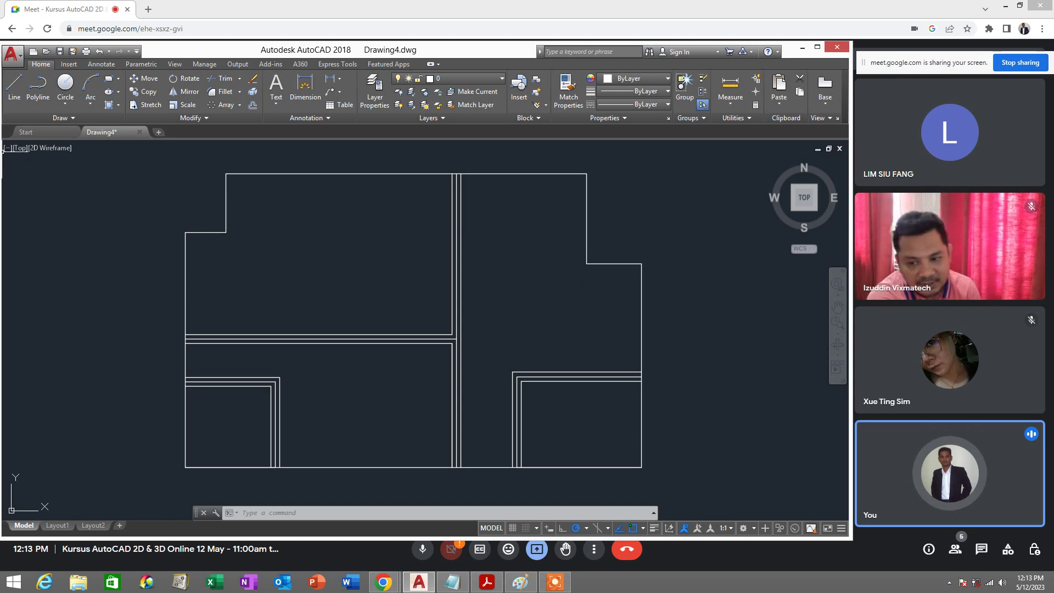
Draw a 900 line rightward then a 900 line downward from a point in the top-left room.
{"action": "left_click", "coordinate": [13, 88]}
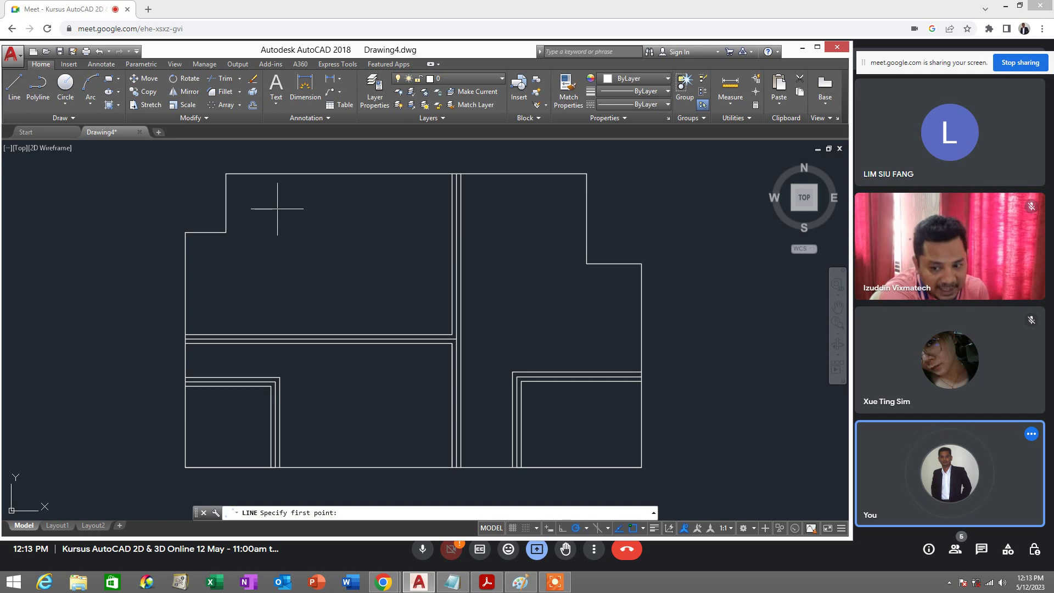
{"action": "left_click", "coordinate": [12, 90]}
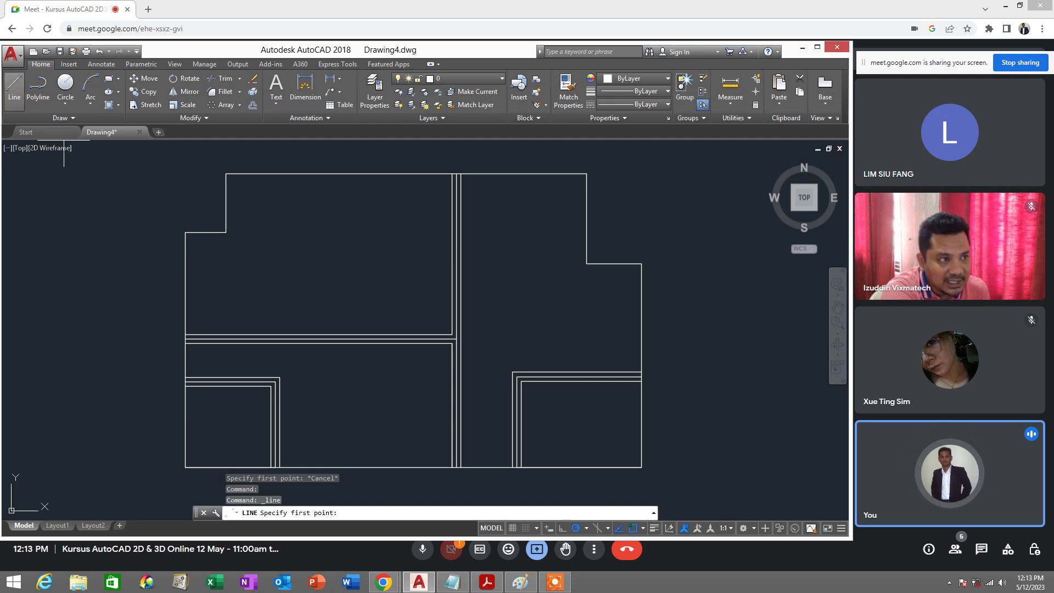
{"action": "left_click", "coordinate": [259, 208]}
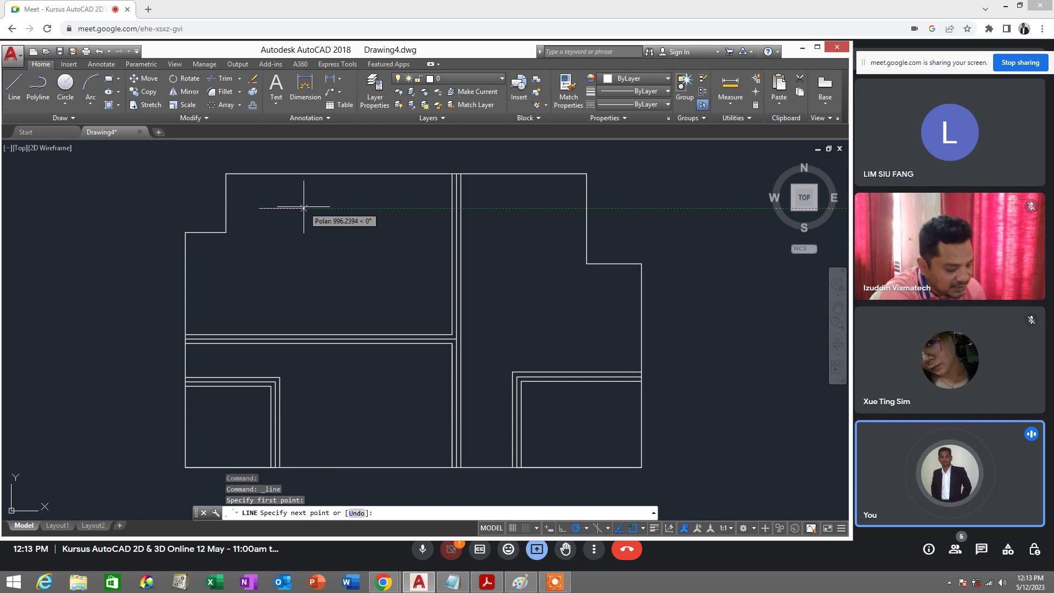
{"action": "type", "text": "900"}
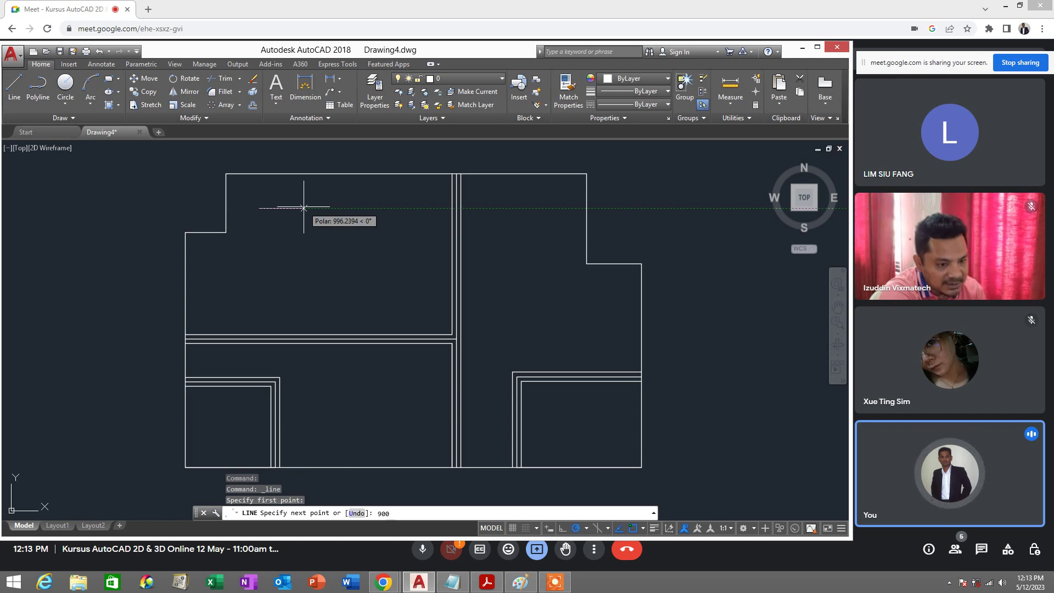
{"action": "key", "text": "Return"}
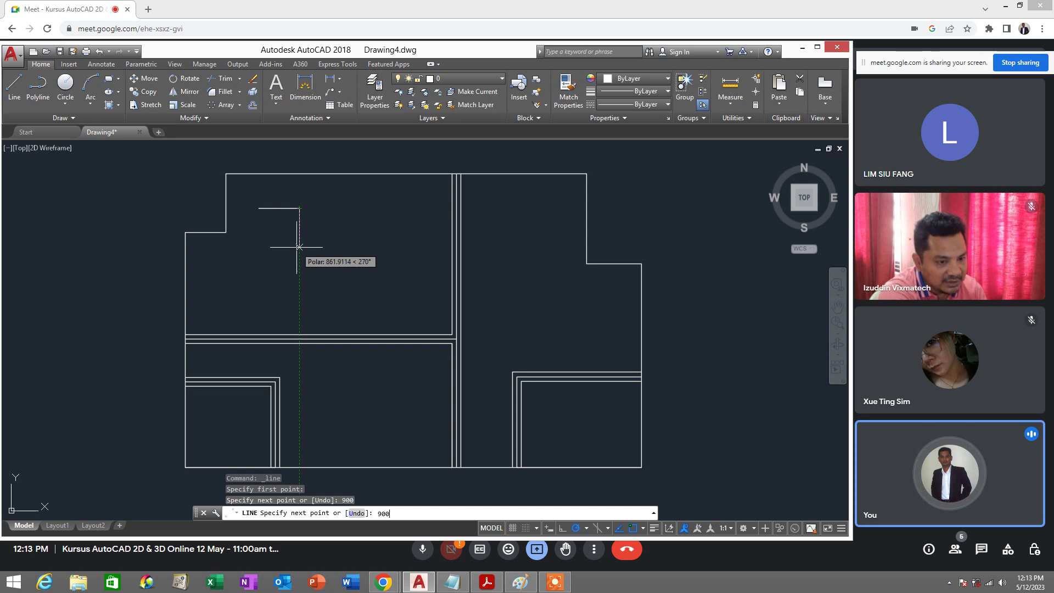
{"action": "key", "text": "Return"}
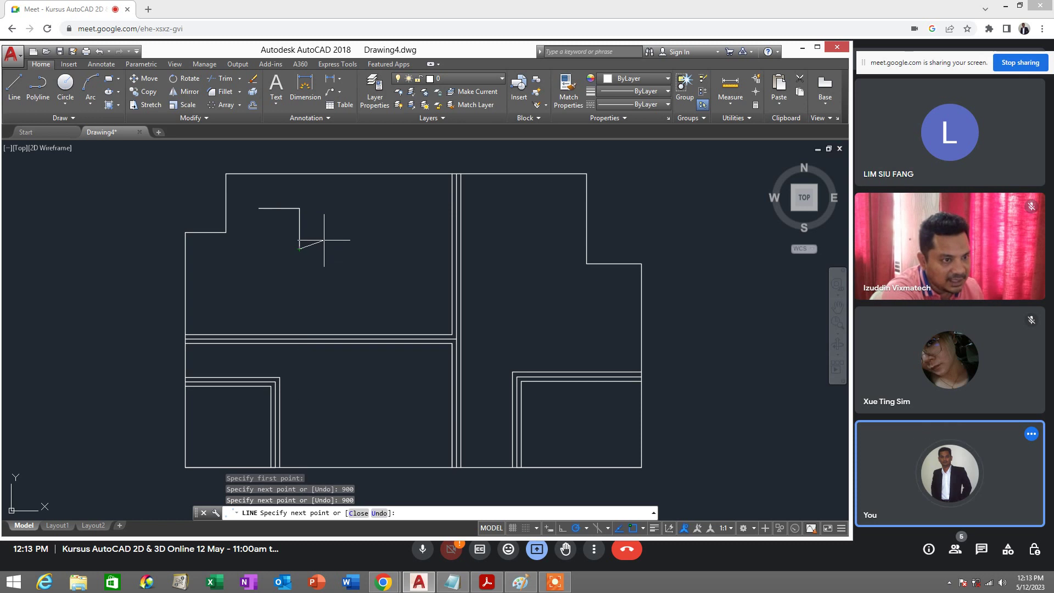
{"action": "key", "text": "Return"}
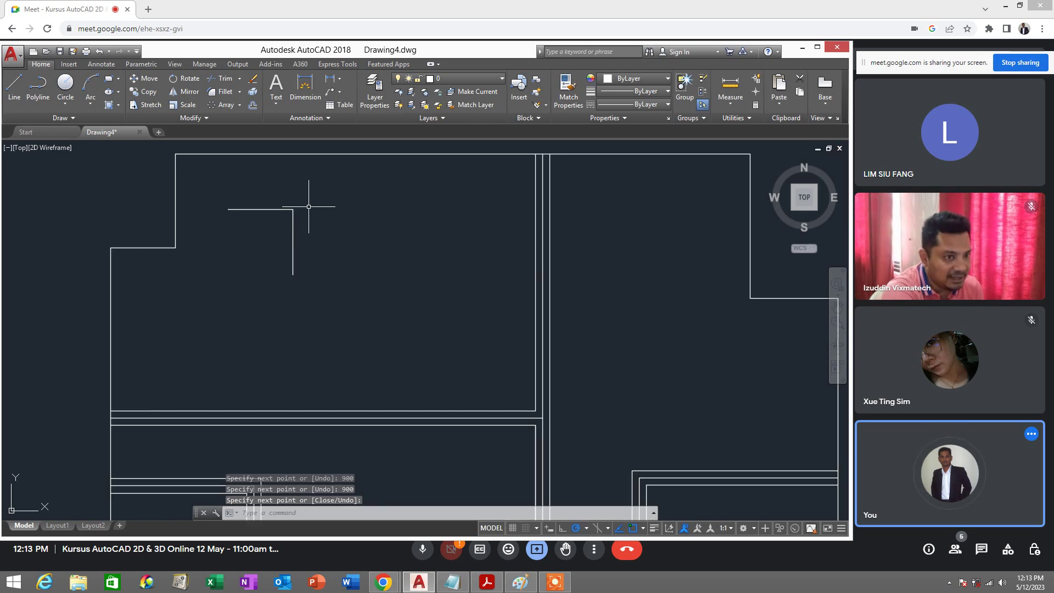
{"action": "scroll", "coordinate": [308, 221], "scroll_direction": "up", "scroll_amount": 2}
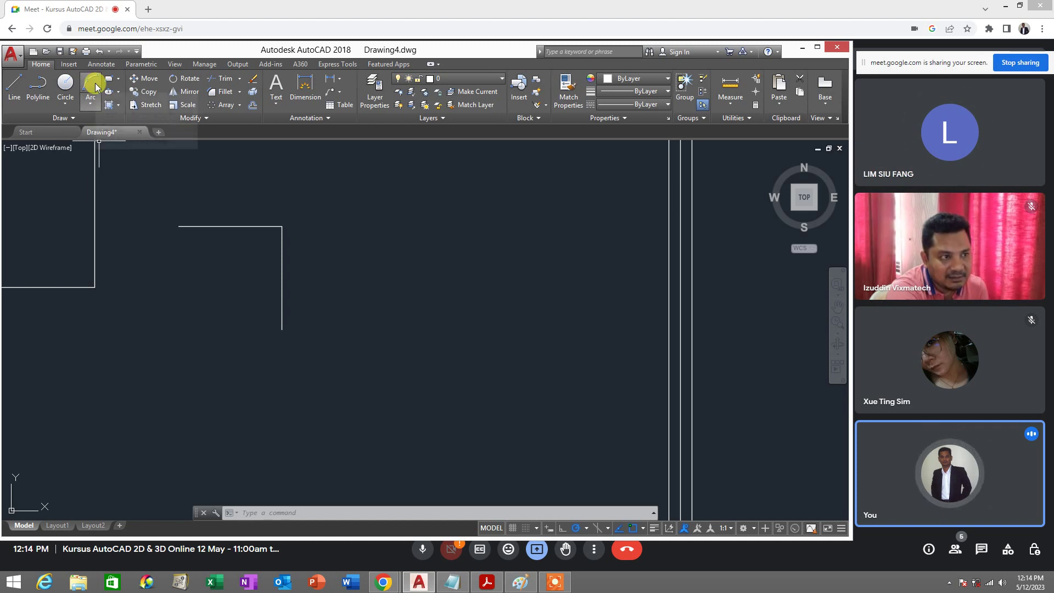
Draw a quarter-circle door arc centred on the lines' corner, joining their free ends.
{"action": "left_click", "coordinate": [91, 94]}
{"action": "type", "text": "c"}
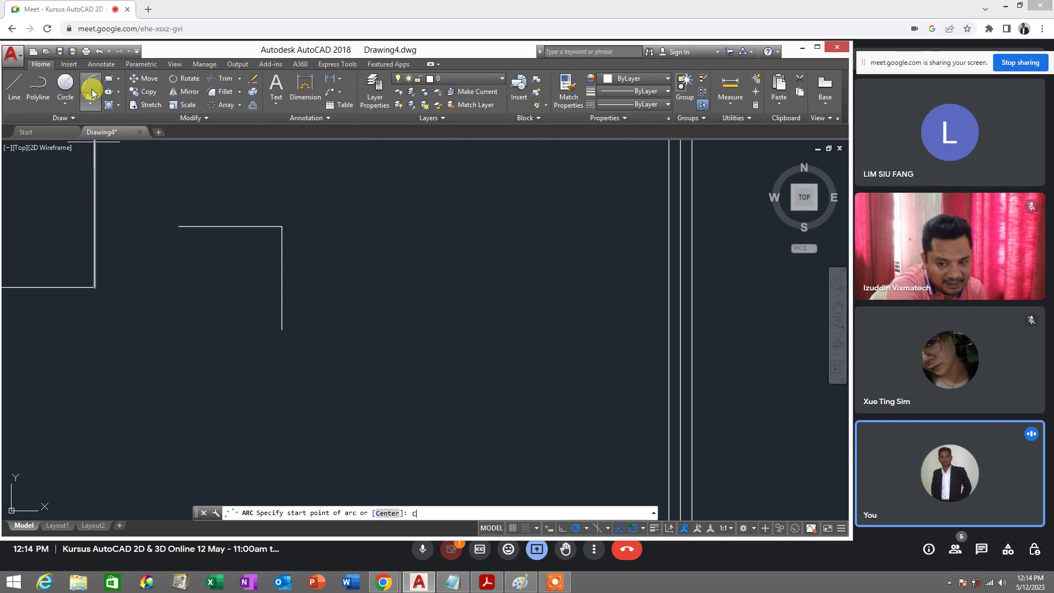
{"action": "key", "text": "Return"}
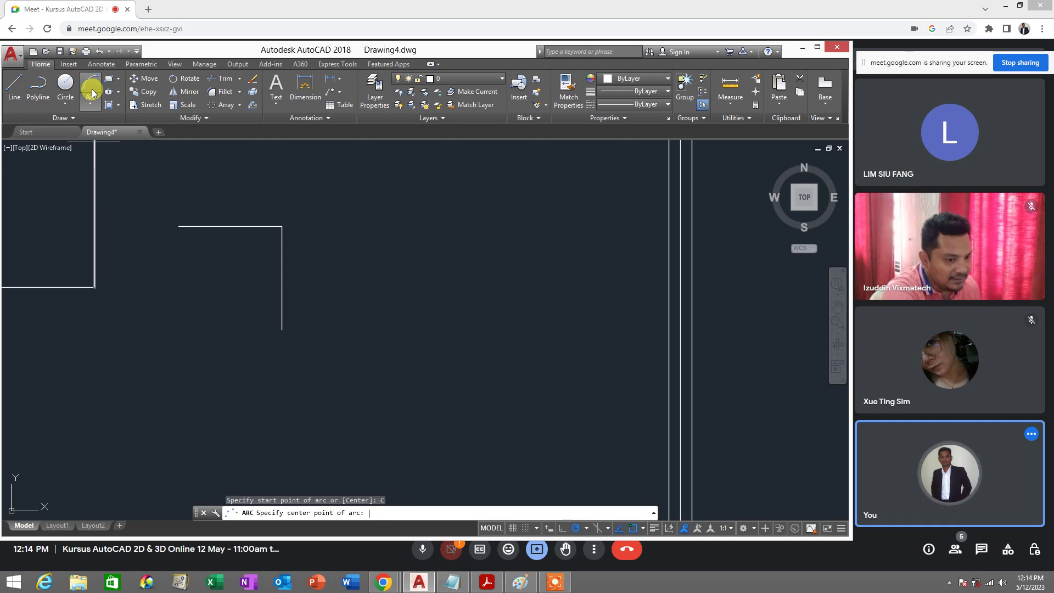
{"action": "left_click", "coordinate": [281, 226]}
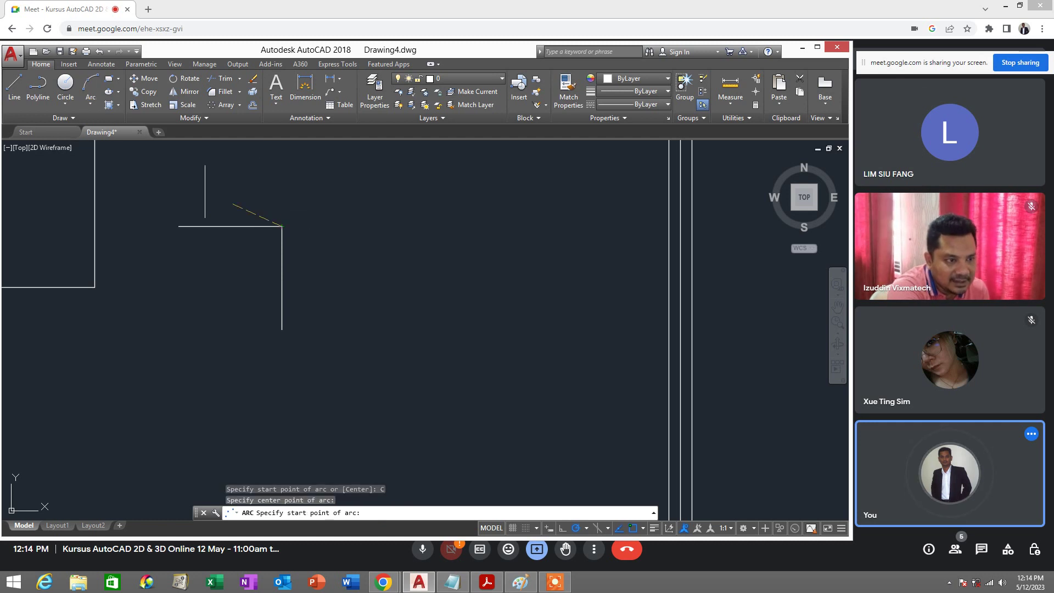
{"action": "left_click", "coordinate": [178, 226]}
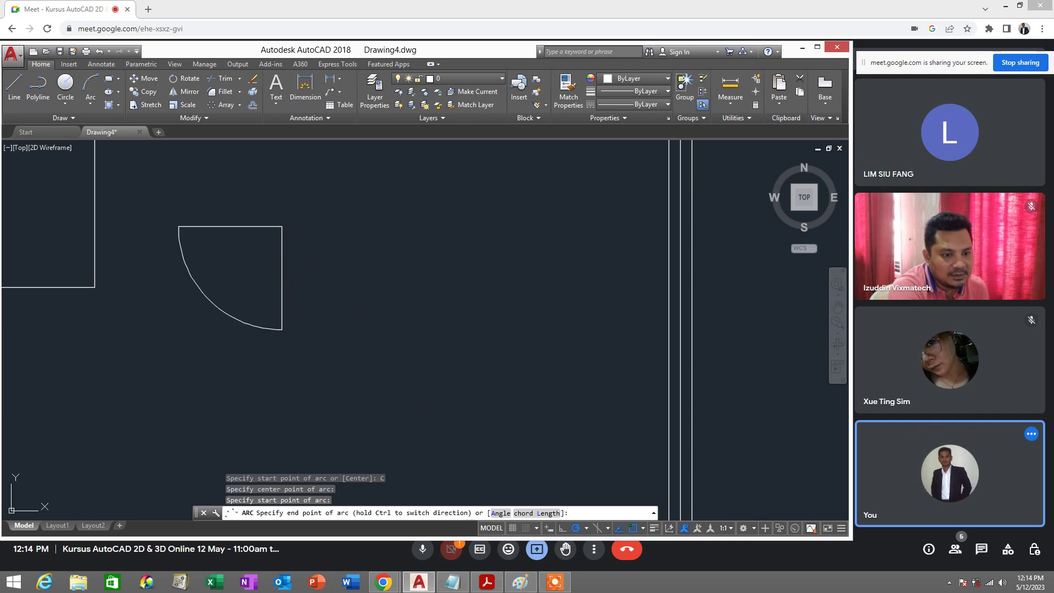
{"action": "left_click", "coordinate": [281, 329]}
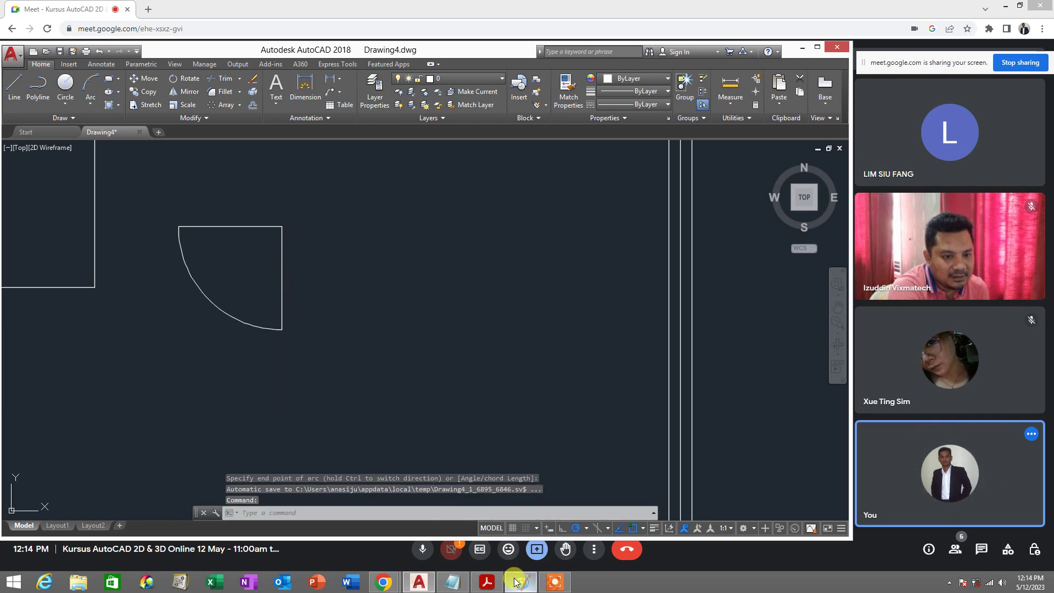
{"action": "left_click", "coordinate": [516, 580]}
Paste the captured AutoCAD door screenshot into a new blank Paint picture.
{"action": "left_click", "coordinate": [15, 19]}
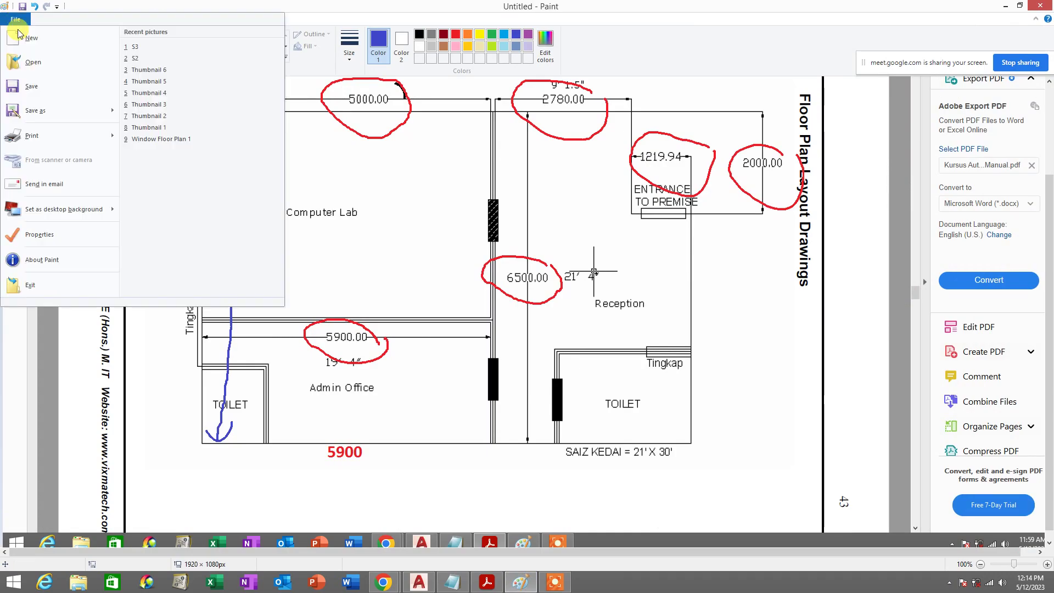
{"action": "left_click", "coordinate": [547, 291]}
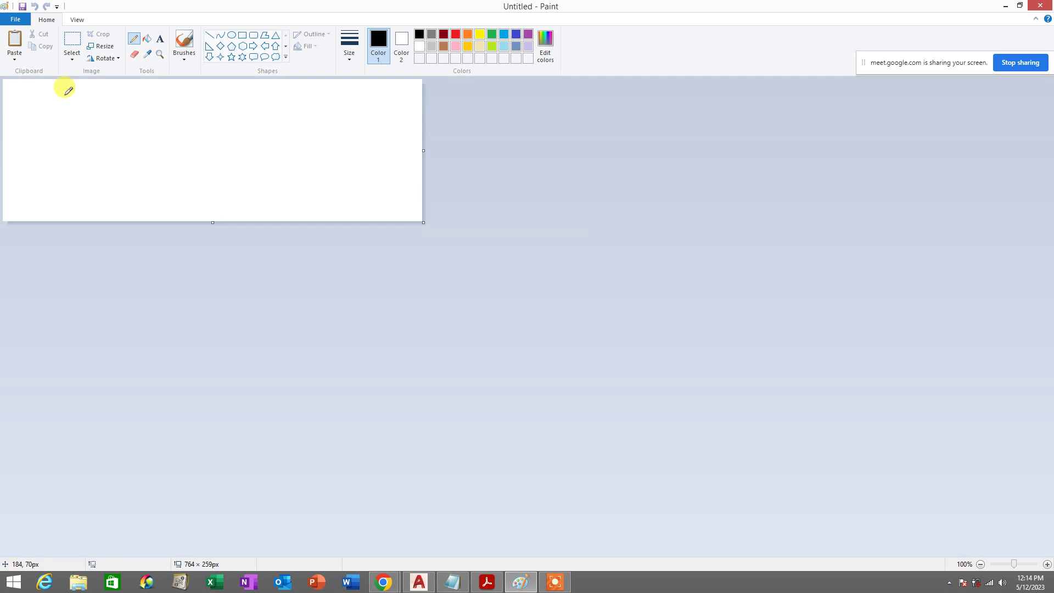
{"action": "left_click", "coordinate": [14, 43]}
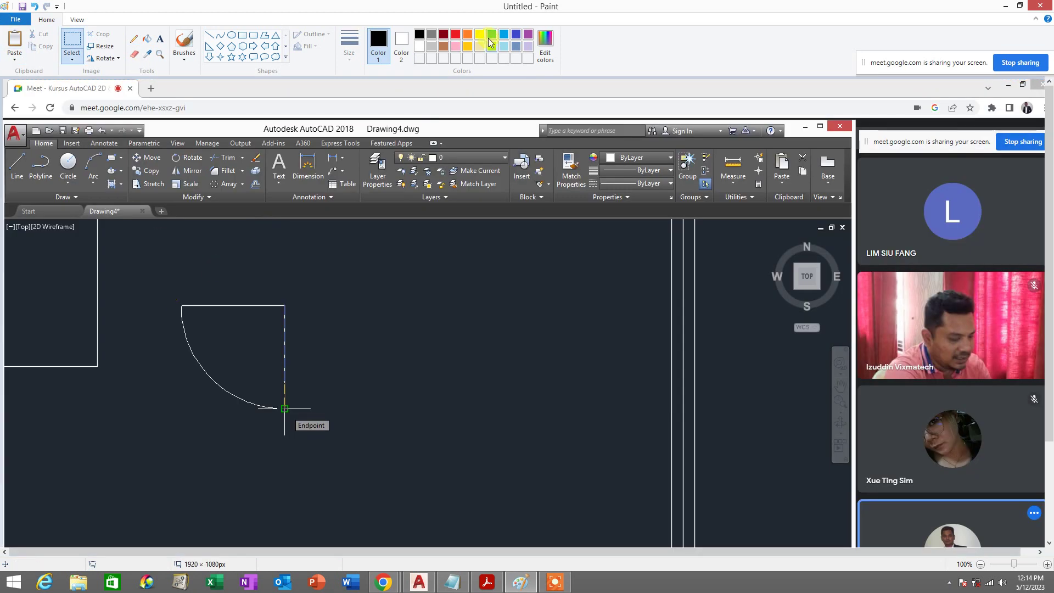
Label the door's top and side edges '900' in yellow text.
{"action": "left_click", "coordinate": [477, 34]}
{"action": "left_click", "coordinate": [161, 43]}
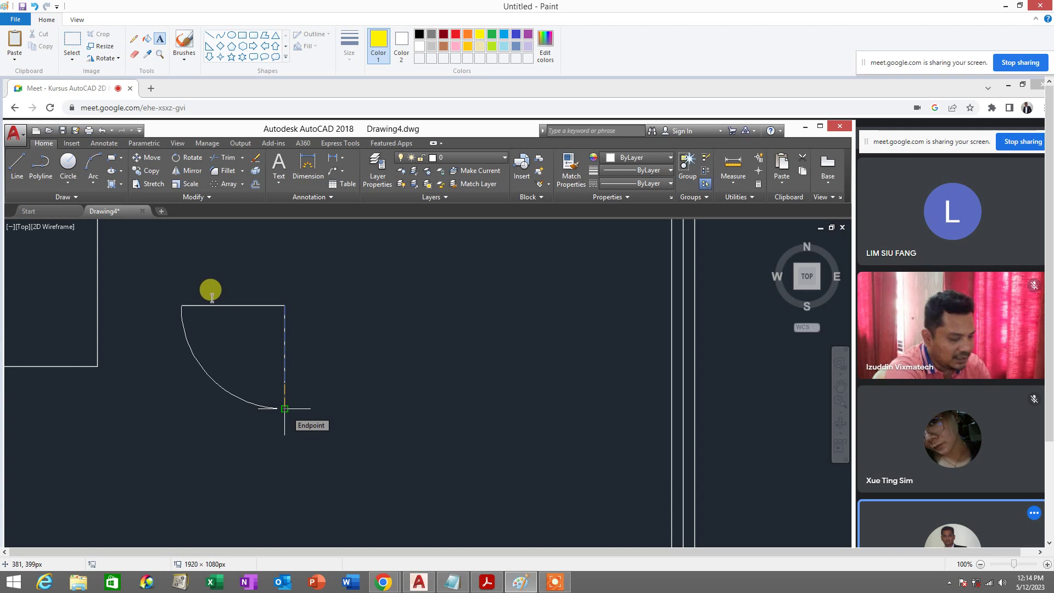
{"action": "left_click", "coordinate": [210, 285]}
{"action": "type", "text": "900"}
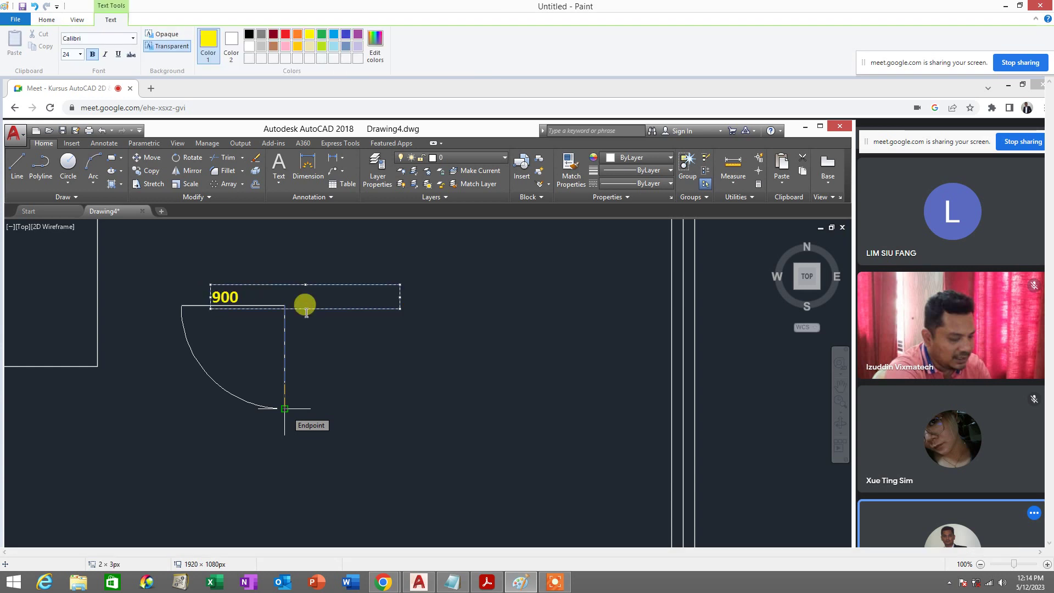
{"action": "left_click", "coordinate": [318, 334]}
{"action": "type", "text": "900"}
{"action": "left_click", "coordinate": [376, 399]}
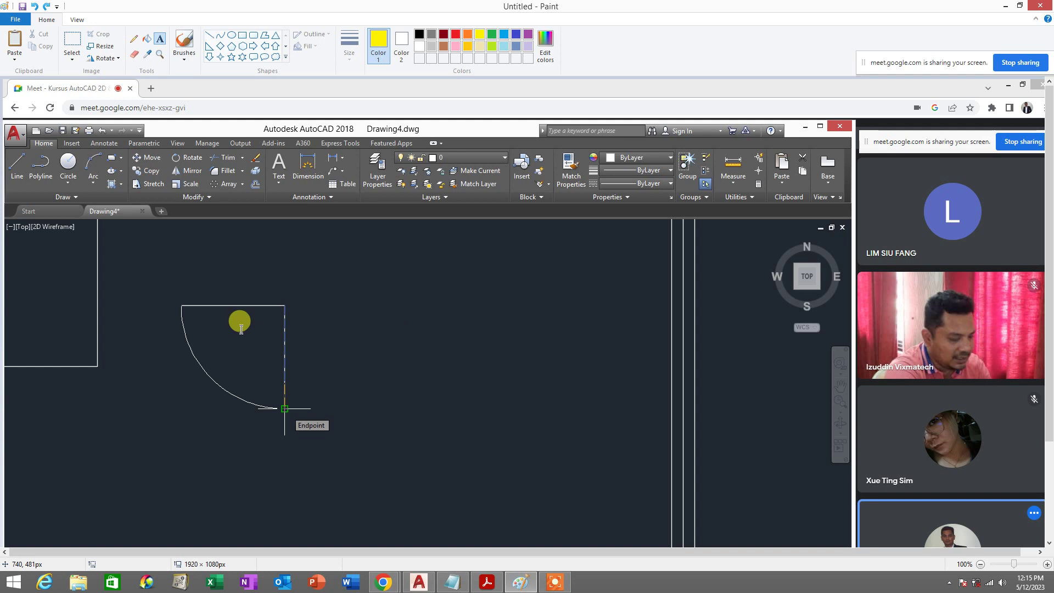
{"action": "left_click", "coordinate": [220, 285]}
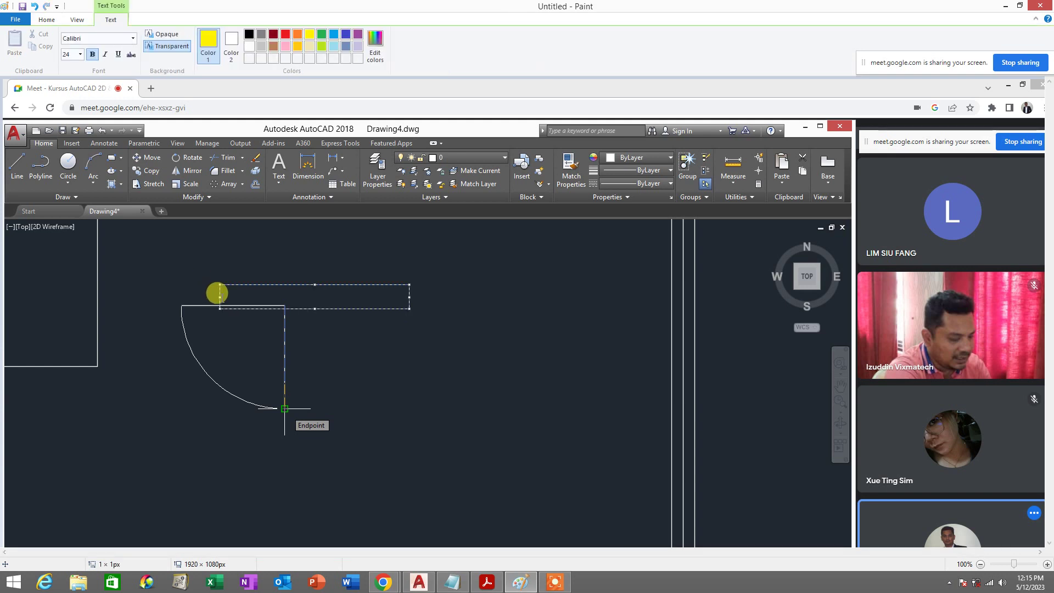
{"action": "type", "text": "900"}
{"action": "left_click", "coordinate": [294, 349]}
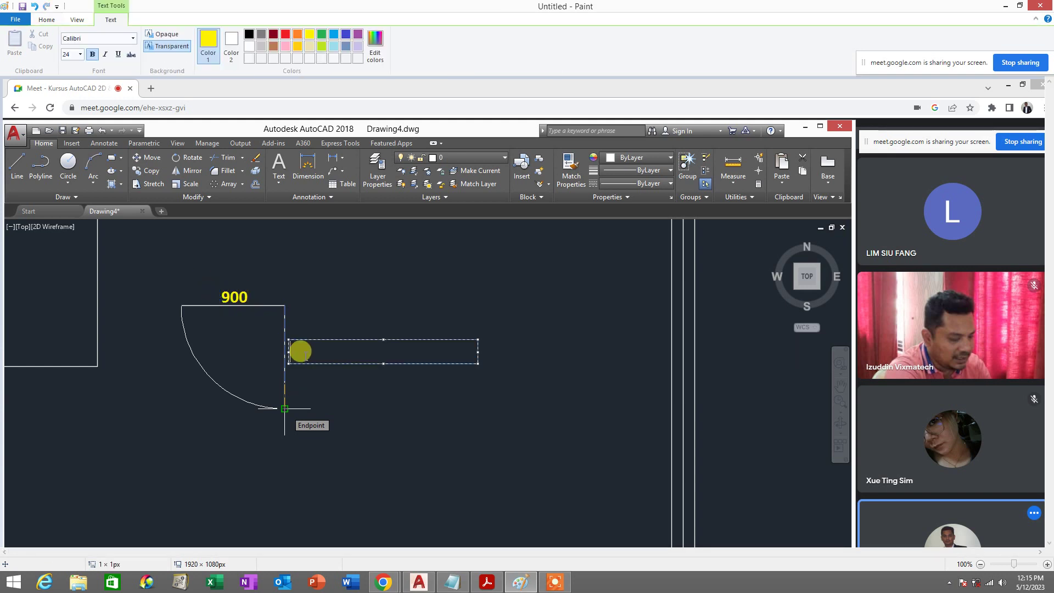
{"action": "type", "text": "900"}
{"action": "left_click", "coordinate": [360, 393]}
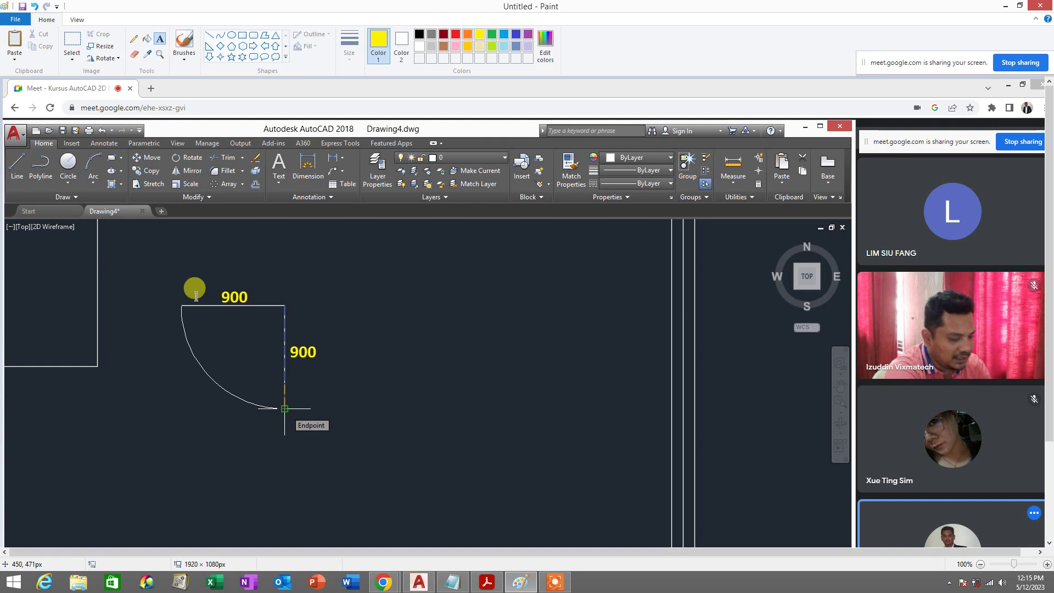
Trace the door's top and side edges in yellow pencil, then undo the annotations.
{"action": "left_click", "coordinate": [133, 39]}
{"action": "mouse_move", "coordinate": [193, 310]}
{"action": "left_mouse_down"}
{"action": "mouse_move", "coordinate": [275, 315]}
{"action": "mouse_move", "coordinate": [286, 393]}
{"action": "left_mouse_up"}
{"action": "key", "text": "ctrl+z"}
{"action": "key", "text": "ctrl+z"}
{"action": "key", "text": "ctrl+z"}
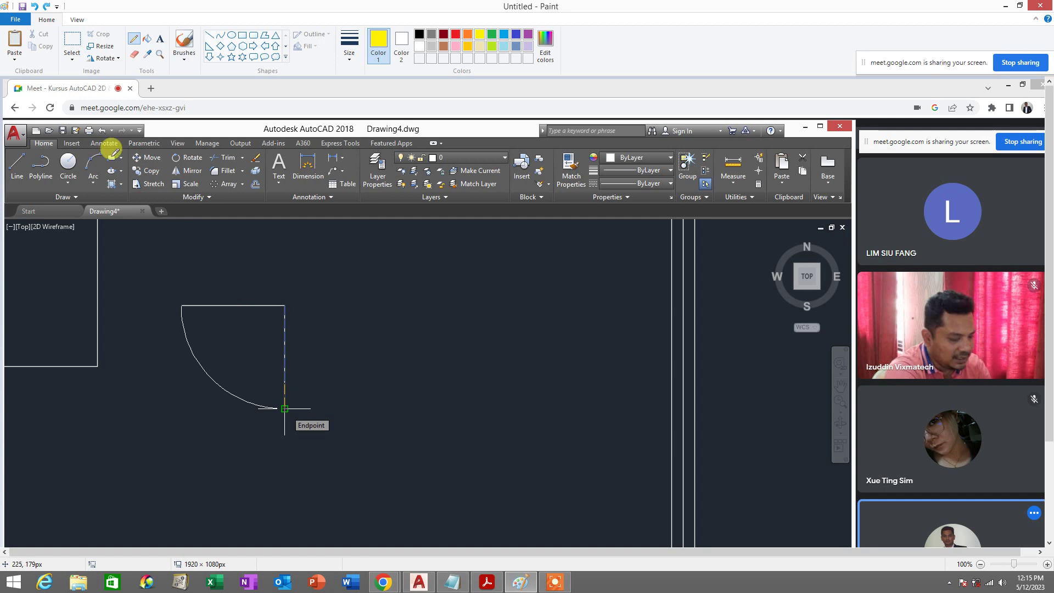
Circle the pictured circle and arc commands in yellow and blue, and draw a red arrow at Arc.
{"action": "mouse_move", "coordinate": [106, 144]}
{"action": "left_mouse_down"}
{"action": "mouse_move", "coordinate": [77, 199]}
{"action": "mouse_move", "coordinate": [118, 164]}
{"action": "mouse_move", "coordinate": [107, 144]}
{"action": "left_mouse_up"}
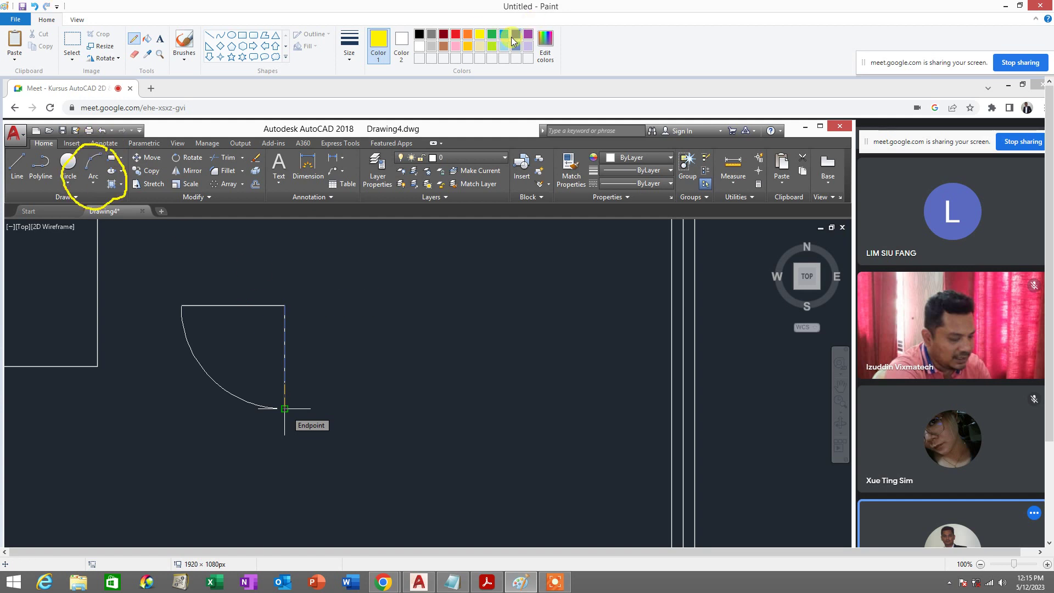
{"action": "left_click", "coordinate": [503, 46]}
{"action": "mouse_move", "coordinate": [118, 147]}
{"action": "left_mouse_down"}
{"action": "mouse_move", "coordinate": [130, 186]}
{"action": "mouse_move", "coordinate": [116, 147]}
{"action": "left_mouse_up"}
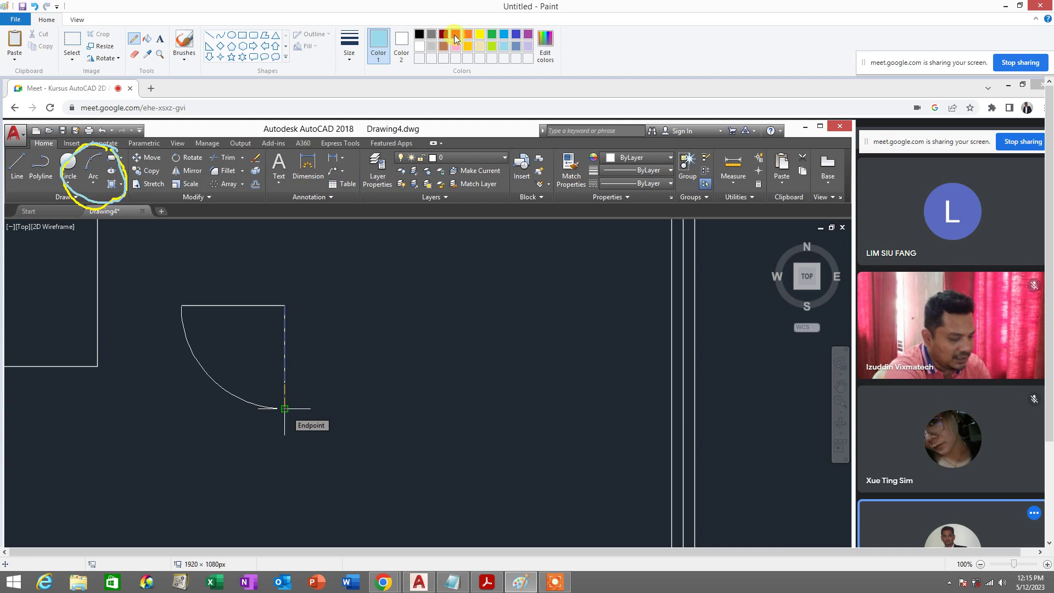
{"action": "left_click", "coordinate": [455, 34]}
{"action": "mouse_move", "coordinate": [95, 217]}
{"action": "left_mouse_down"}
{"action": "mouse_move", "coordinate": [99, 179]}
{"action": "mouse_move", "coordinate": [108, 186]}
{"action": "mouse_move", "coordinate": [78, 258]}
{"action": "left_mouse_up"}
{"action": "left_click", "coordinate": [479, 34]}
{"action": "left_click_drag", "start_coordinate": [102, 189], "coordinate": [81, 261]}
Add the note 'Type C press enter' below the arrow.
{"action": "left_click", "coordinate": [160, 39]}
{"action": "left_click", "coordinate": [47, 269]}
{"action": "type", "text": "Type"}
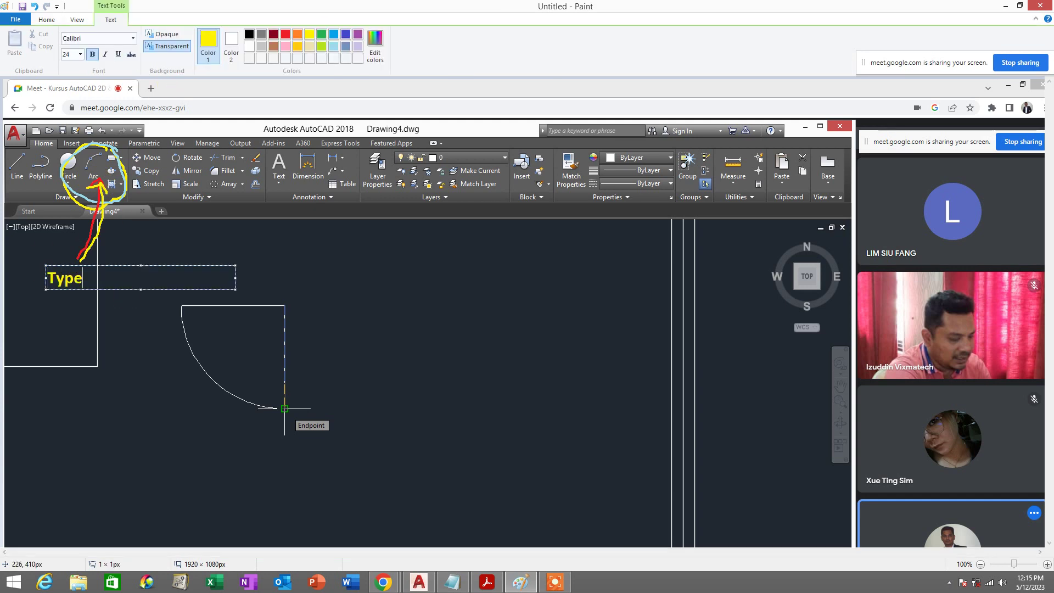
{"action": "type", "text": "pre"}
{"action": "type", "text": "ss enter"}
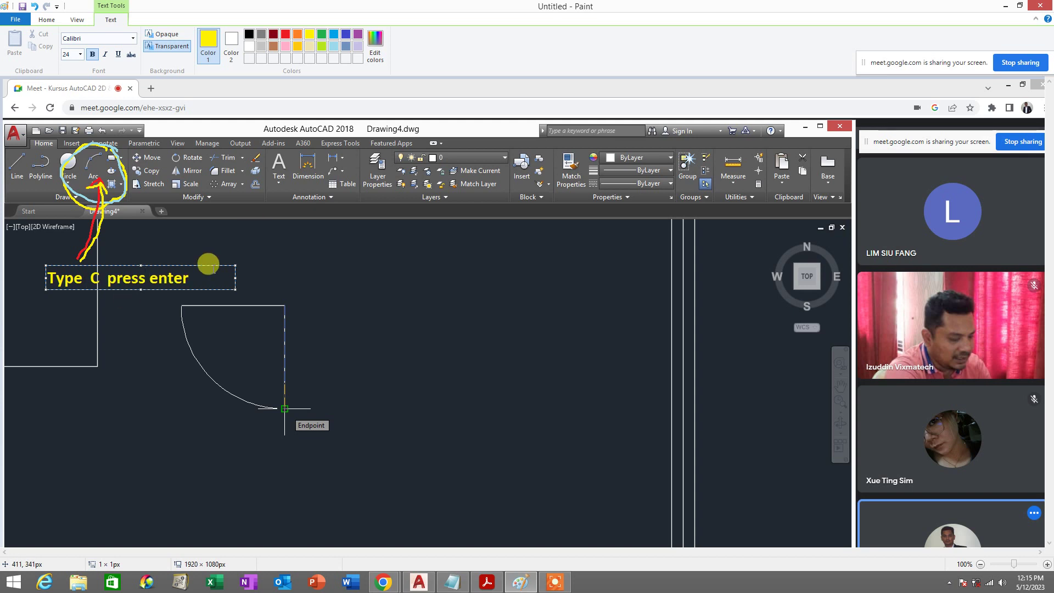
{"action": "left_click_drag", "start_coordinate": [209, 265], "coordinate": [199, 269]}
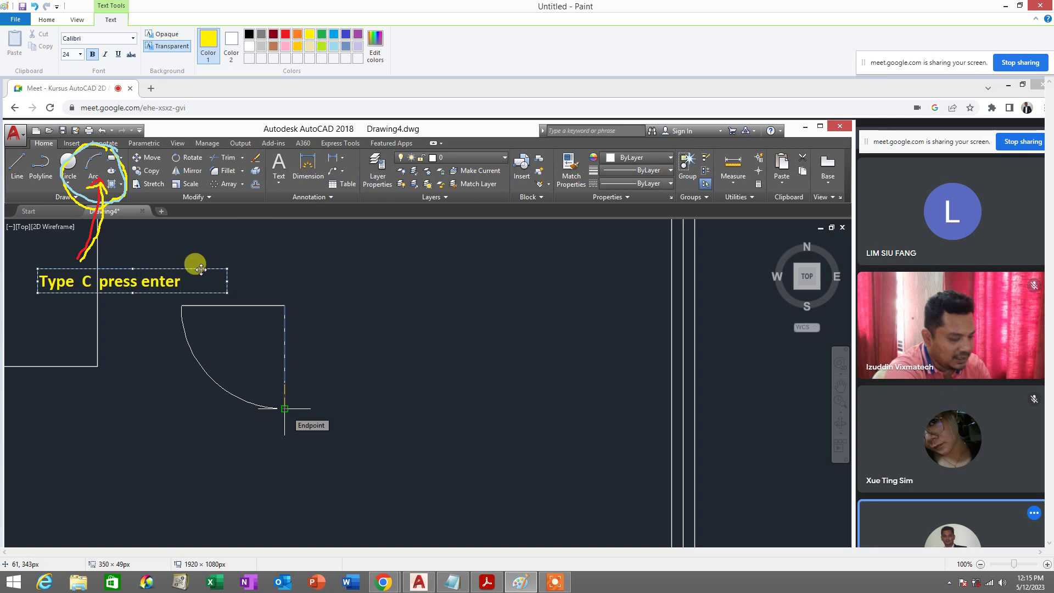
{"action": "left_click", "coordinate": [242, 233]}
Circle the door's top-right corner in yellow and label it 'center'.
{"action": "left_click", "coordinate": [133, 38]}
{"action": "mouse_move", "coordinate": [295, 300]}
{"action": "left_mouse_down"}
{"action": "mouse_move", "coordinate": [278, 306]}
{"action": "mouse_move", "coordinate": [296, 301]}
{"action": "left_mouse_up"}
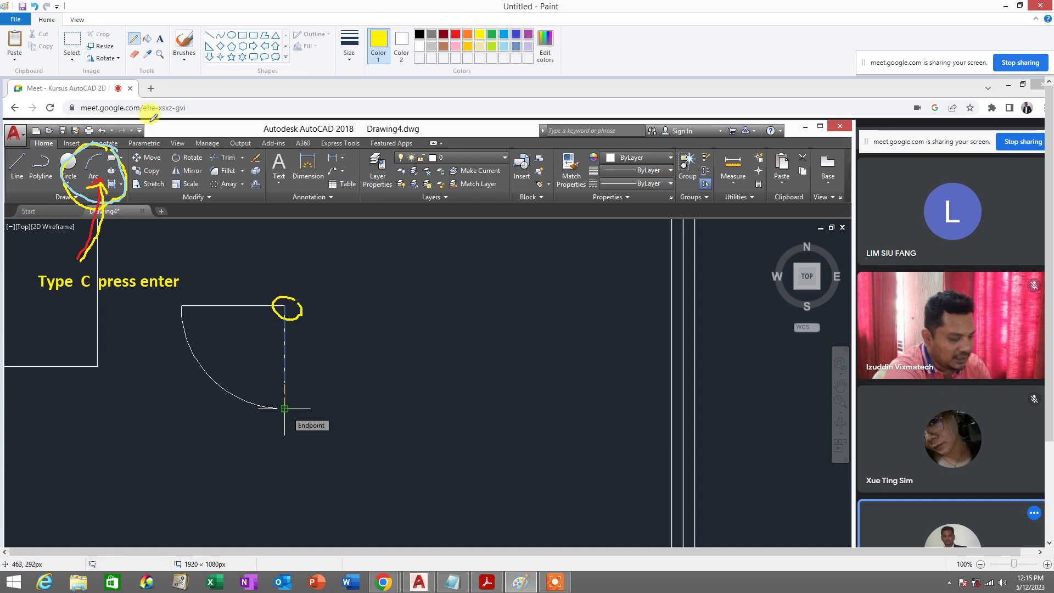
{"action": "left_click", "coordinate": [275, 277]}
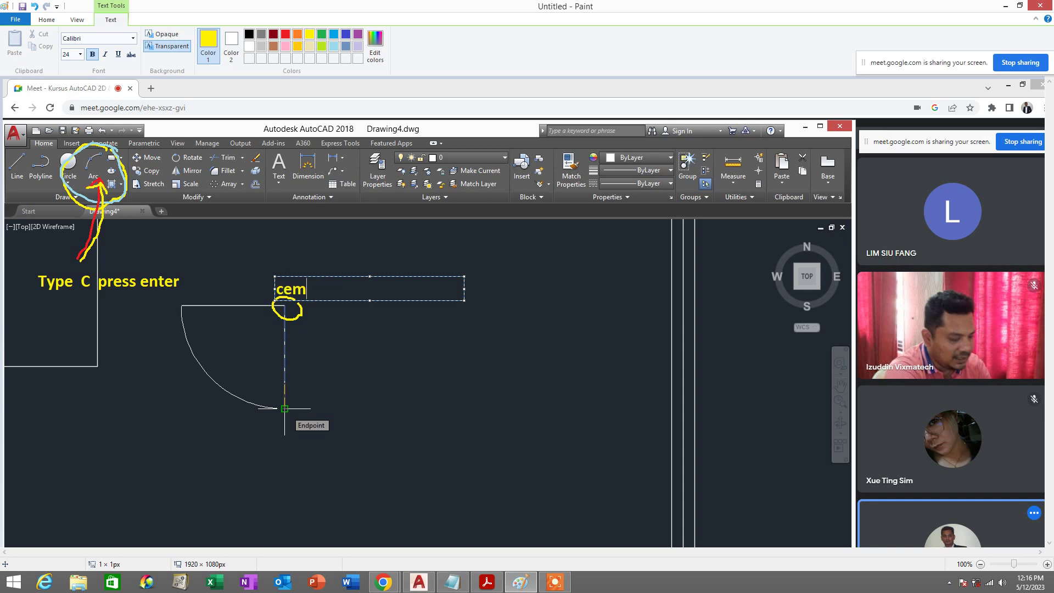
{"action": "type", "text": "er"}
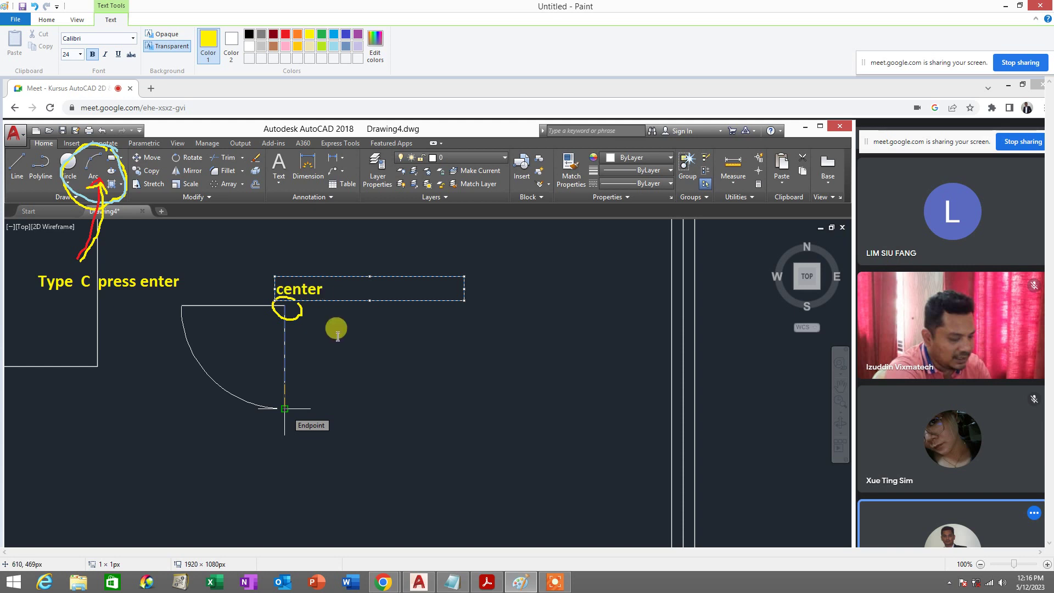
{"action": "left_click", "coordinate": [337, 330]}
Mark the arc's top end with an X and label the arc's ends 'start' and 'end'.
{"action": "left_click", "coordinate": [134, 41]}
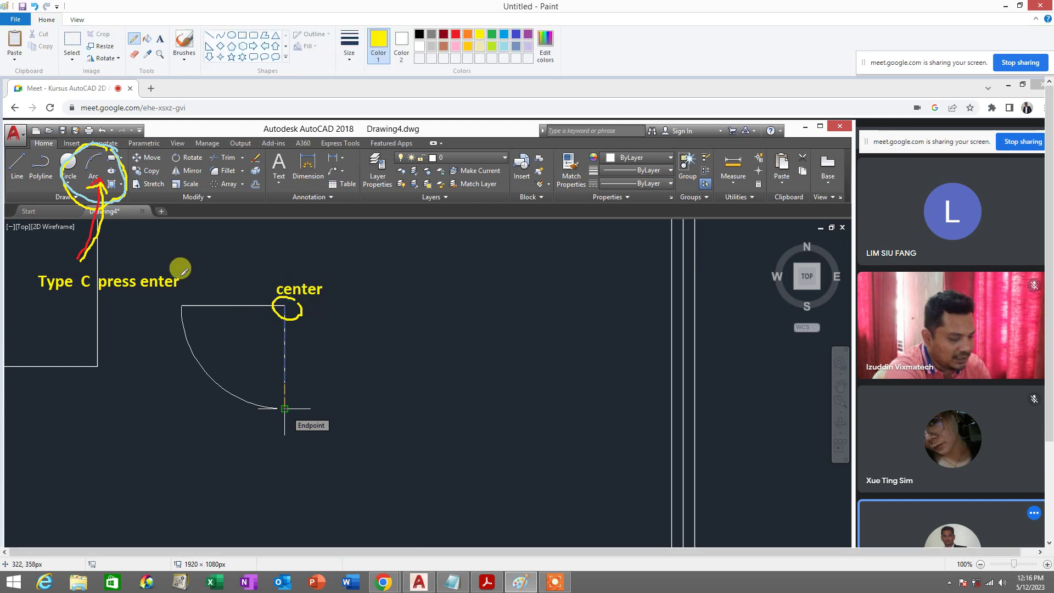
{"action": "mouse_move", "coordinate": [185, 304]}
{"action": "left_mouse_down"}
{"action": "mouse_move", "coordinate": [177, 321]}
{"action": "mouse_move", "coordinate": [200, 323]}
{"action": "left_mouse_up"}
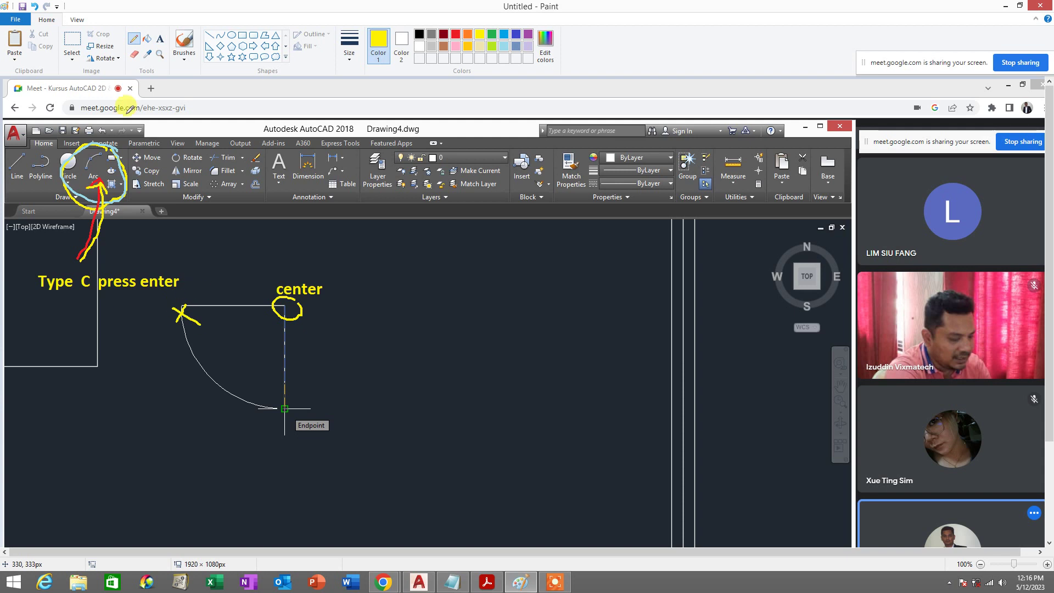
{"action": "left_click", "coordinate": [159, 39]}
{"action": "left_click", "coordinate": [168, 338]}
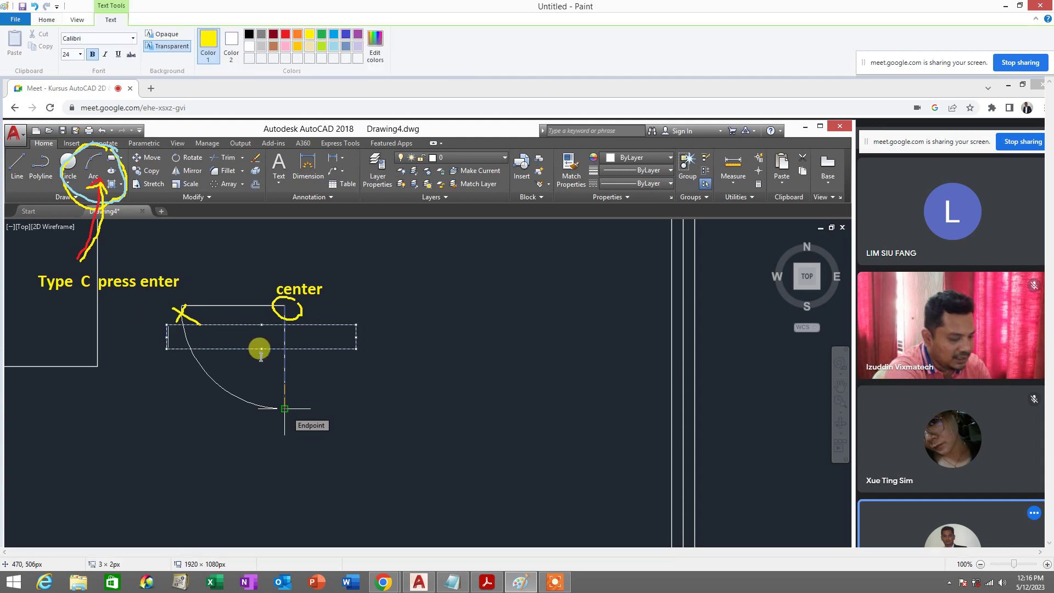
{"action": "type", "text": "start"}
{"action": "left_click", "coordinate": [298, 398]}
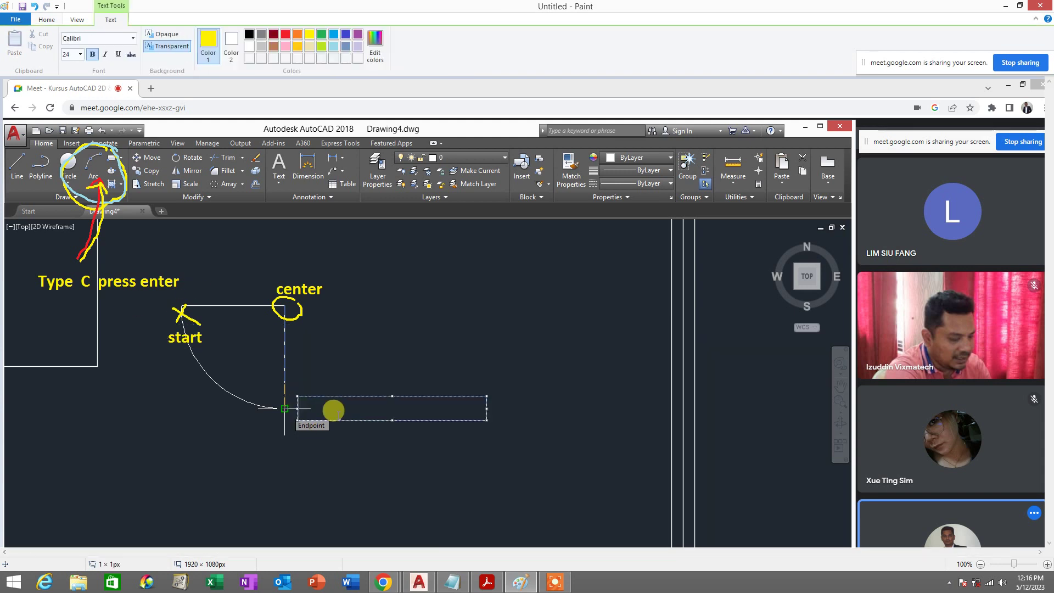
{"action": "type", "text": "end"}
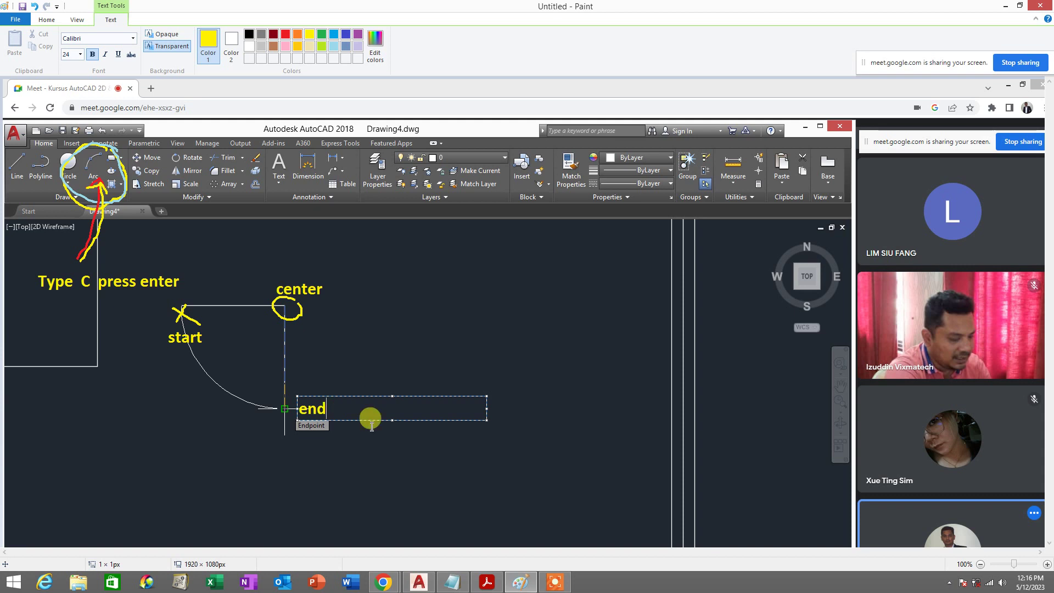
{"action": "left_click", "coordinate": [396, 424]}
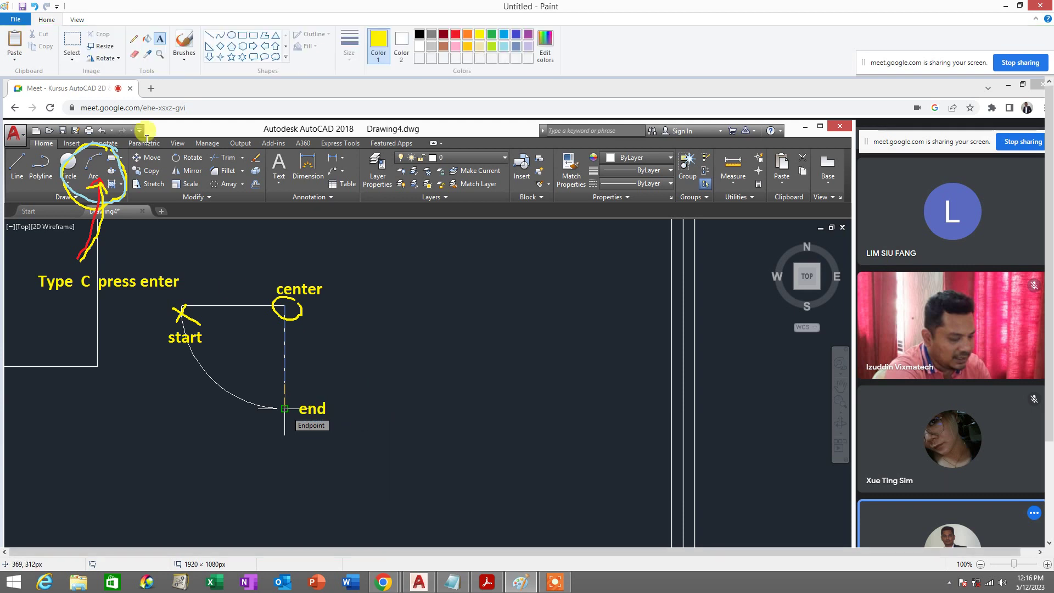
Loop around the circle and arc commands again and underline the 'Type C press enter' note.
{"action": "left_click", "coordinate": [133, 39]}
{"action": "left_click_drag", "start_coordinate": [101, 141], "coordinate": [109, 139]}
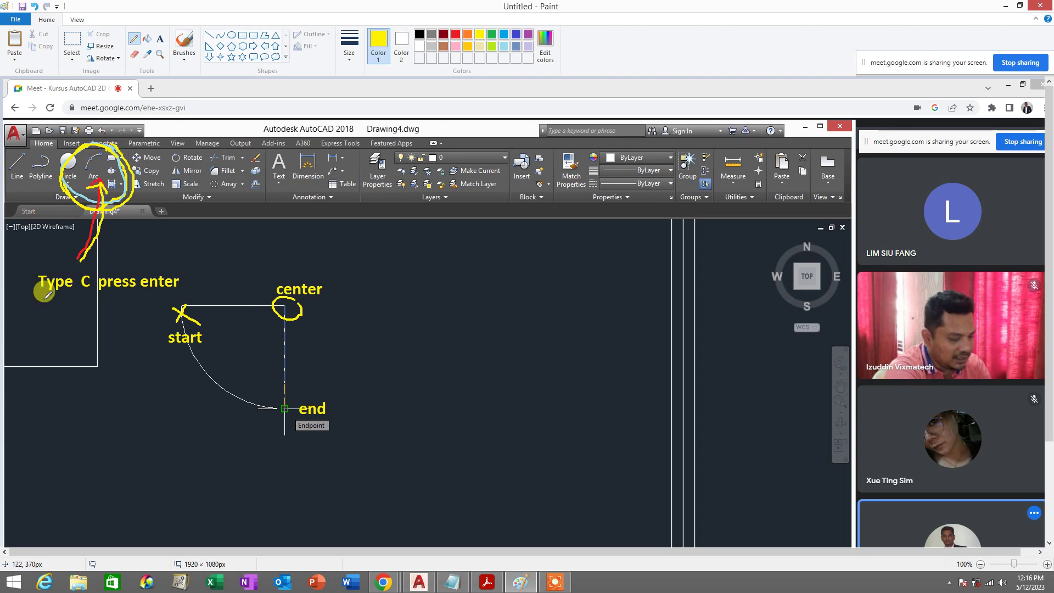
{"action": "left_click_drag", "start_coordinate": [37, 298], "coordinate": [180, 290]}
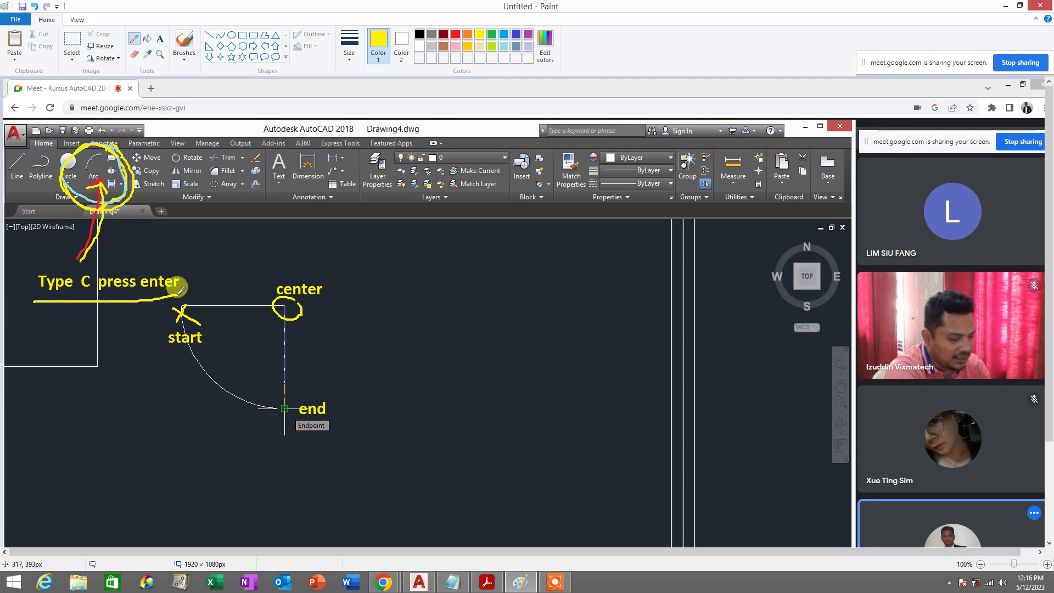
Draw turquoise crosses on the center, start and end points.
{"action": "left_click", "coordinate": [503, 47]}
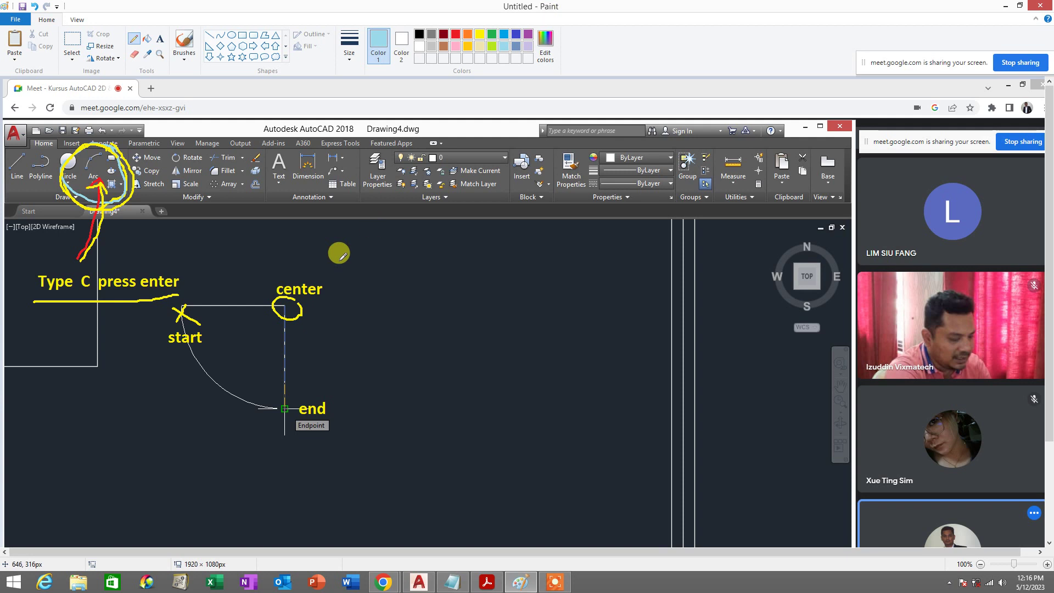
{"action": "left_click_drag", "start_coordinate": [271, 298], "coordinate": [296, 310]}
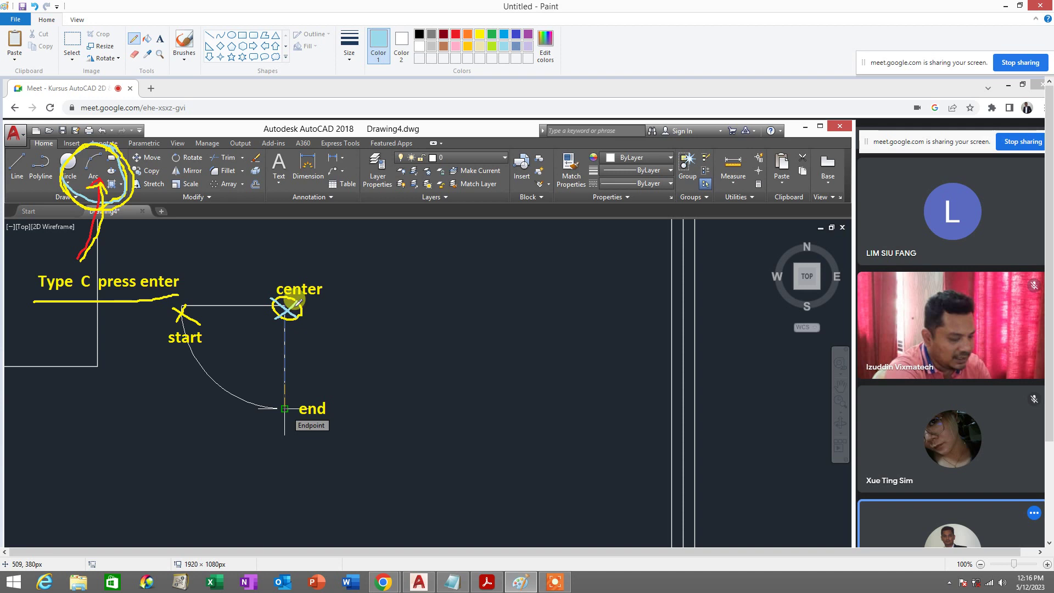
{"action": "mouse_move", "coordinate": [296, 300]}
{"action": "left_mouse_down"}
{"action": "mouse_move", "coordinate": [265, 322]}
{"action": "mouse_move", "coordinate": [316, 331]}
{"action": "left_mouse_up"}
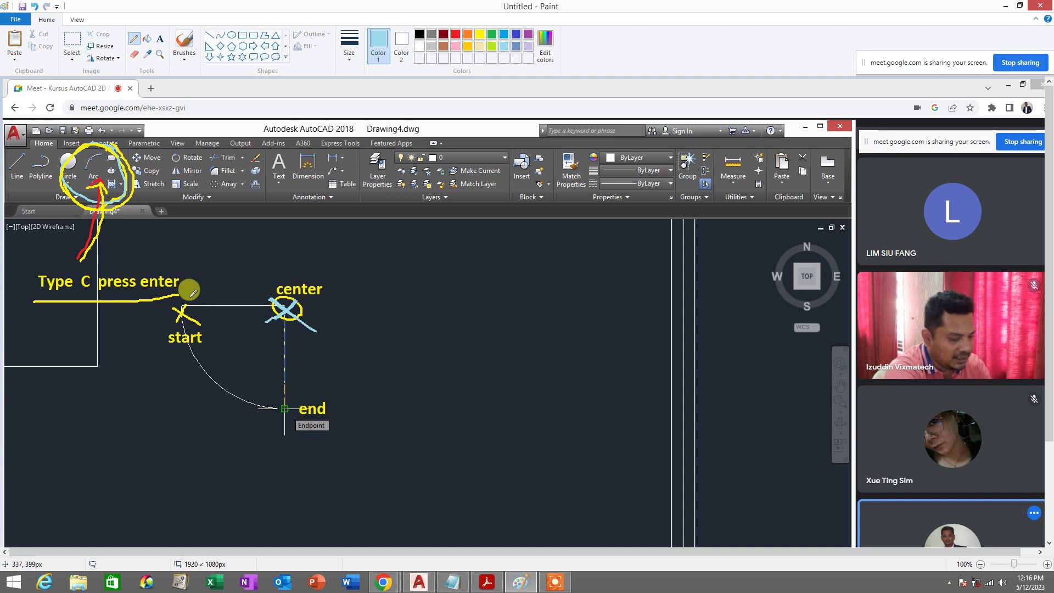
{"action": "mouse_move", "coordinate": [189, 297]}
{"action": "left_mouse_down"}
{"action": "mouse_move", "coordinate": [178, 319]}
{"action": "mouse_move", "coordinate": [199, 319]}
{"action": "left_mouse_up"}
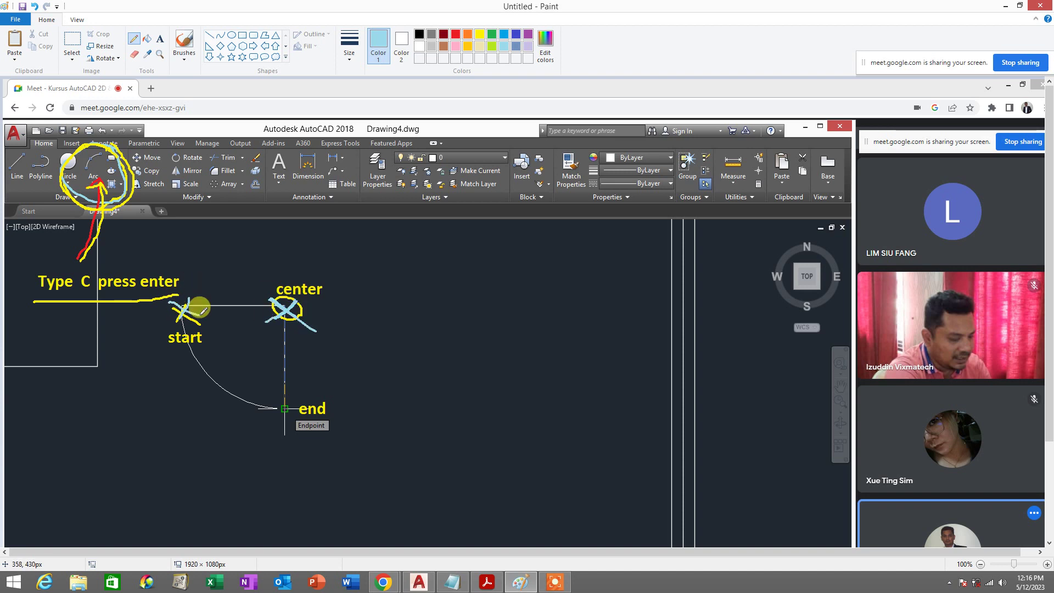
{"action": "mouse_move", "coordinate": [300, 398]}
{"action": "left_mouse_down"}
{"action": "mouse_move", "coordinate": [277, 419]}
{"action": "mouse_move", "coordinate": [313, 423]}
{"action": "left_mouse_up"}
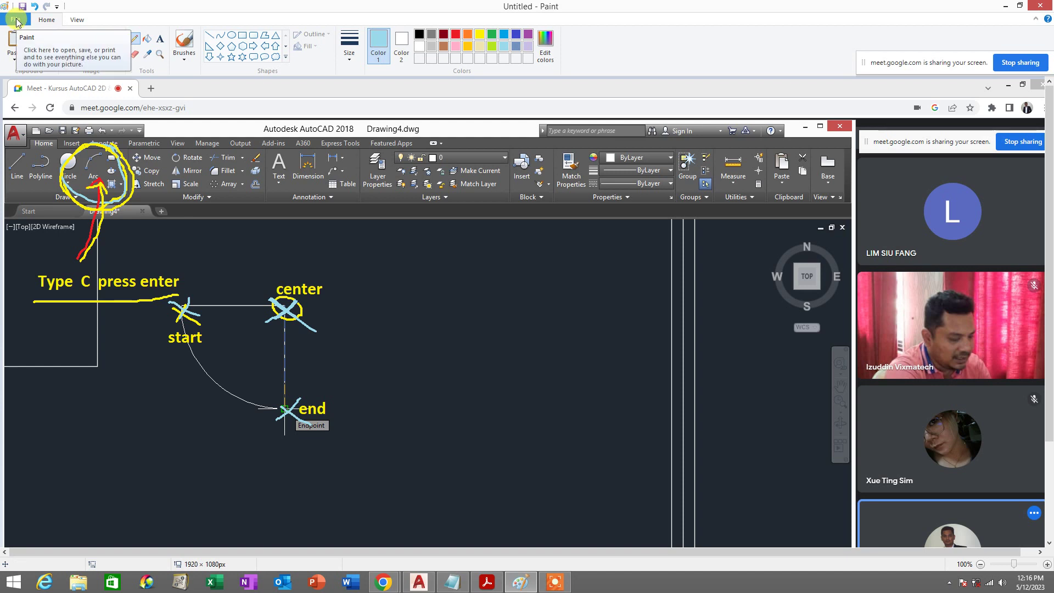
Discard the annotated picture without saving and minimise Paint.
{"action": "left_click", "coordinate": [16, 20]}
{"action": "left_click", "coordinate": [24, 42]}
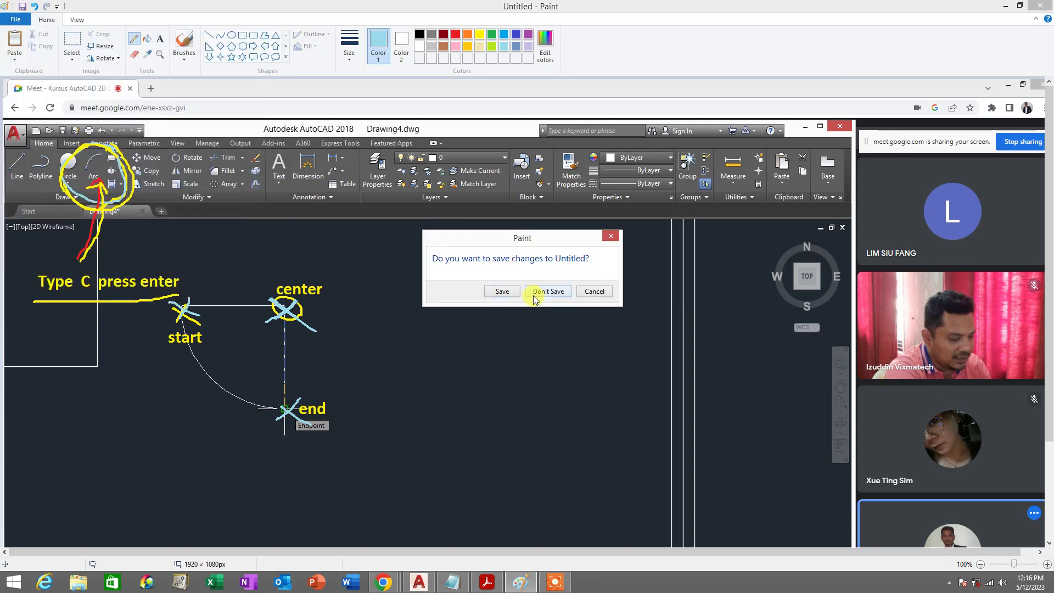
{"action": "left_click", "coordinate": [532, 291]}
{"action": "left_click", "coordinate": [1005, 6]}
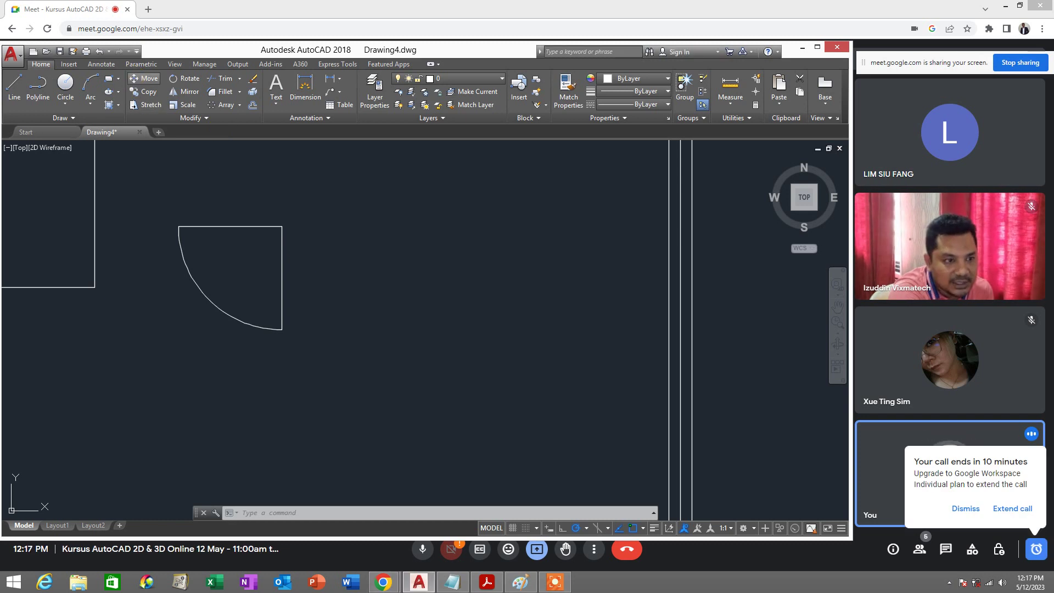
{"action": "left_click", "coordinate": [140, 79]}
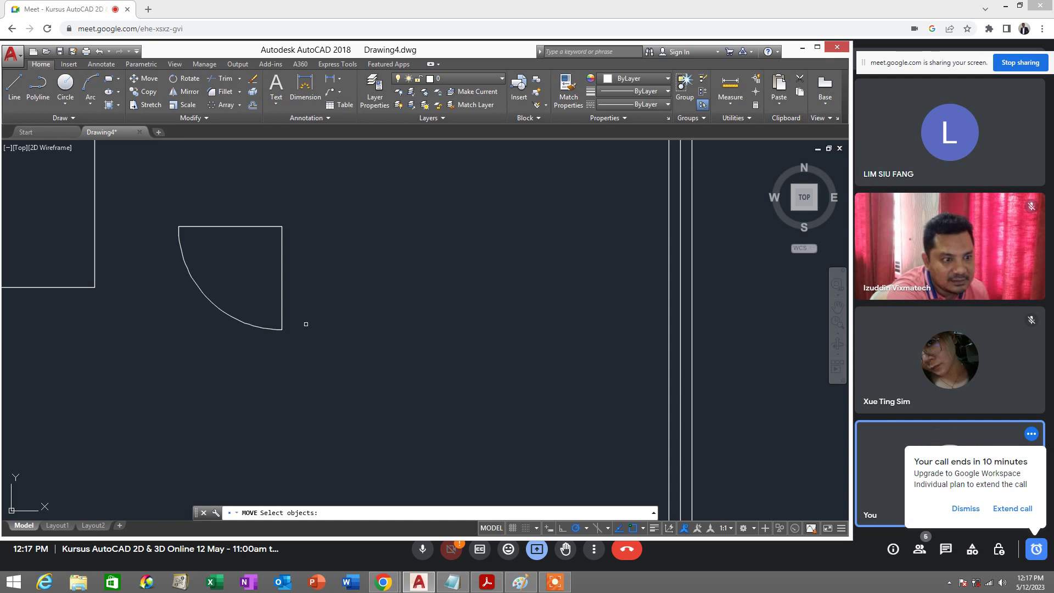
{"action": "left_click", "coordinate": [328, 362]}
{"action": "left_click", "coordinate": [129, 188]}
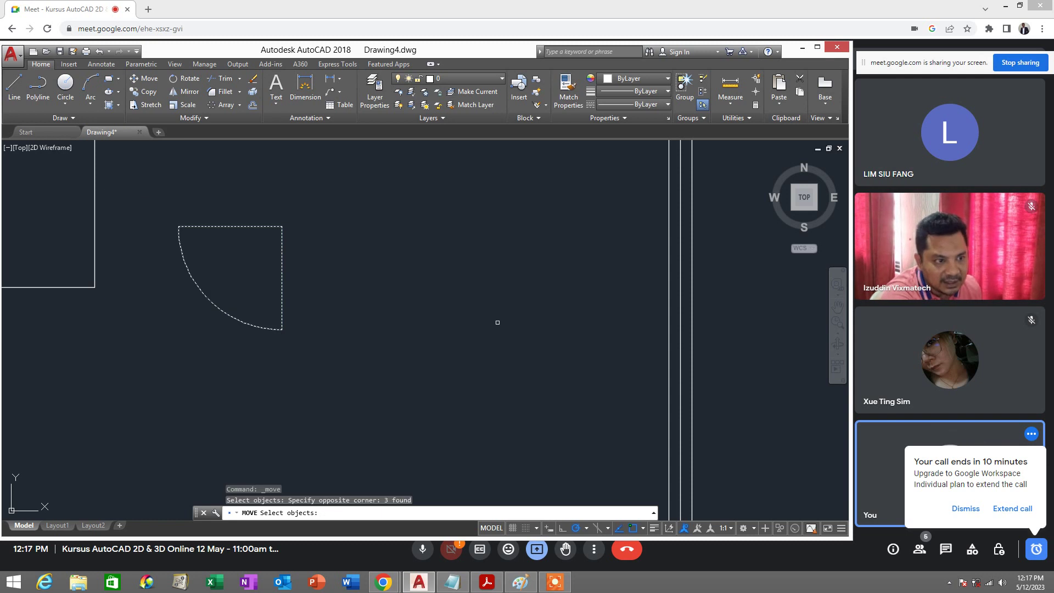
{"action": "key", "text": "Return"}
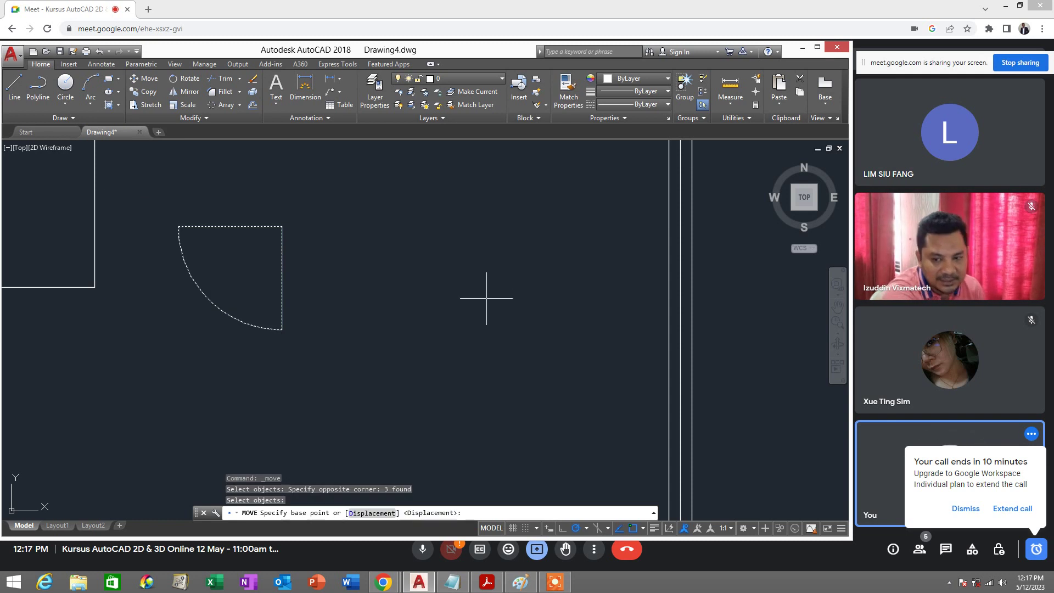
{"action": "left_click", "coordinate": [282, 278]}
{"action": "scroll", "coordinate": [452, 322], "scroll_direction": "down", "scroll_amount": 1}
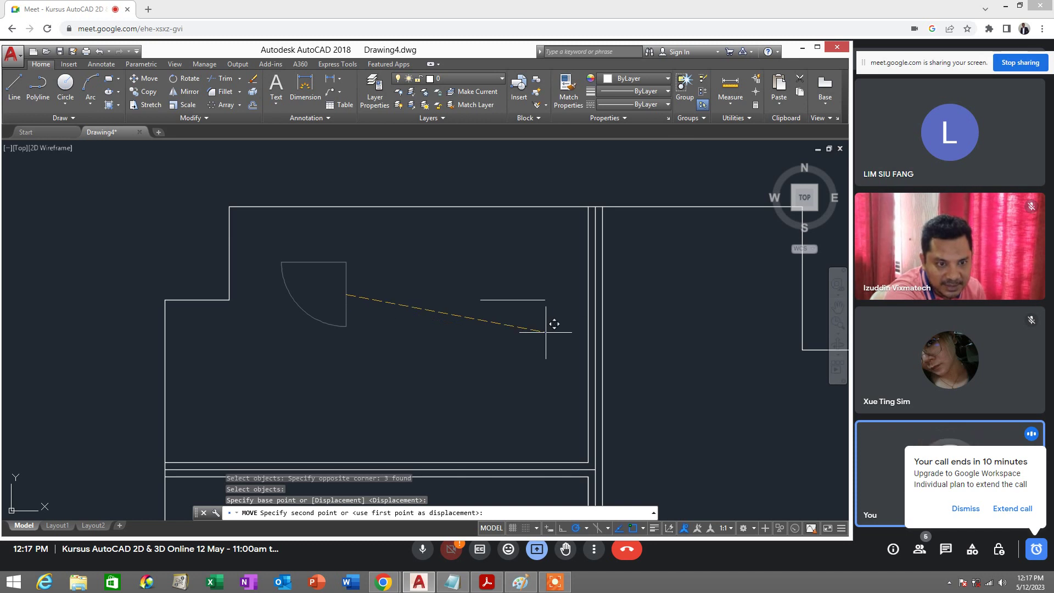
{"action": "left_click", "coordinate": [595, 327]}
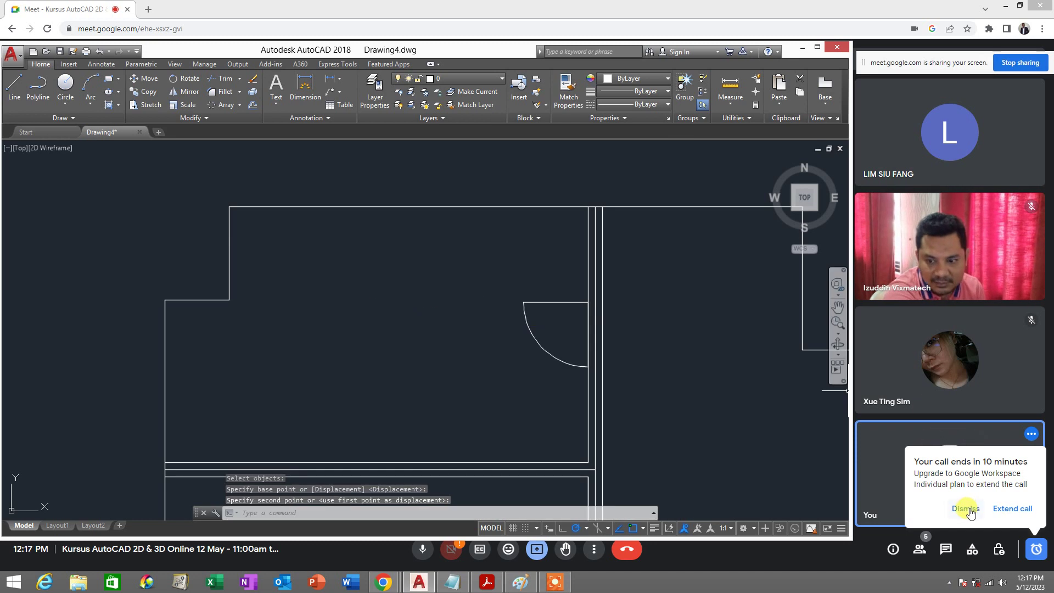
{"action": "left_click", "coordinate": [971, 509]}
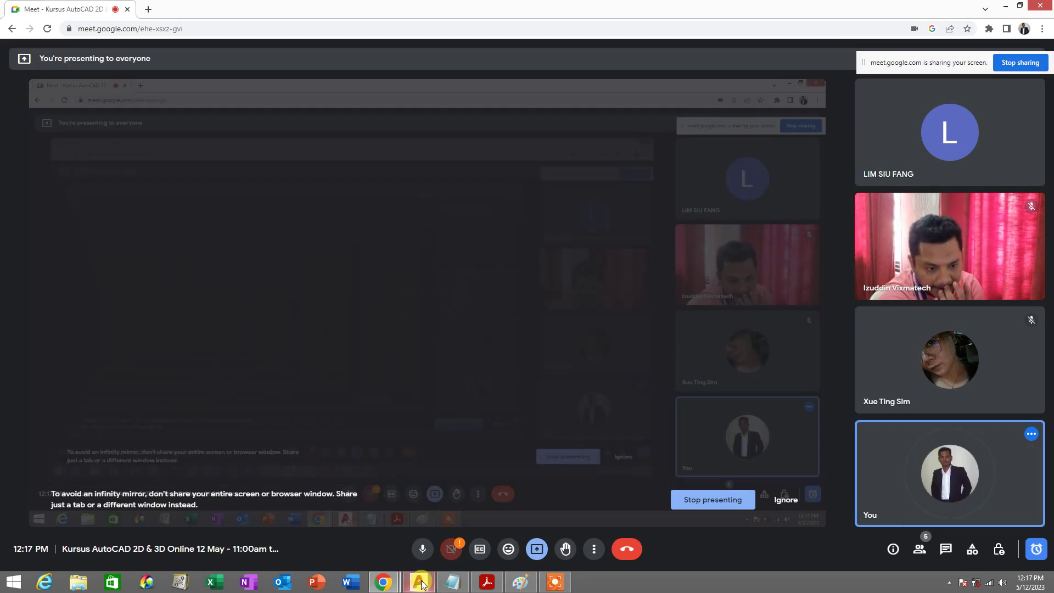
{"action": "left_click", "coordinate": [421, 583]}
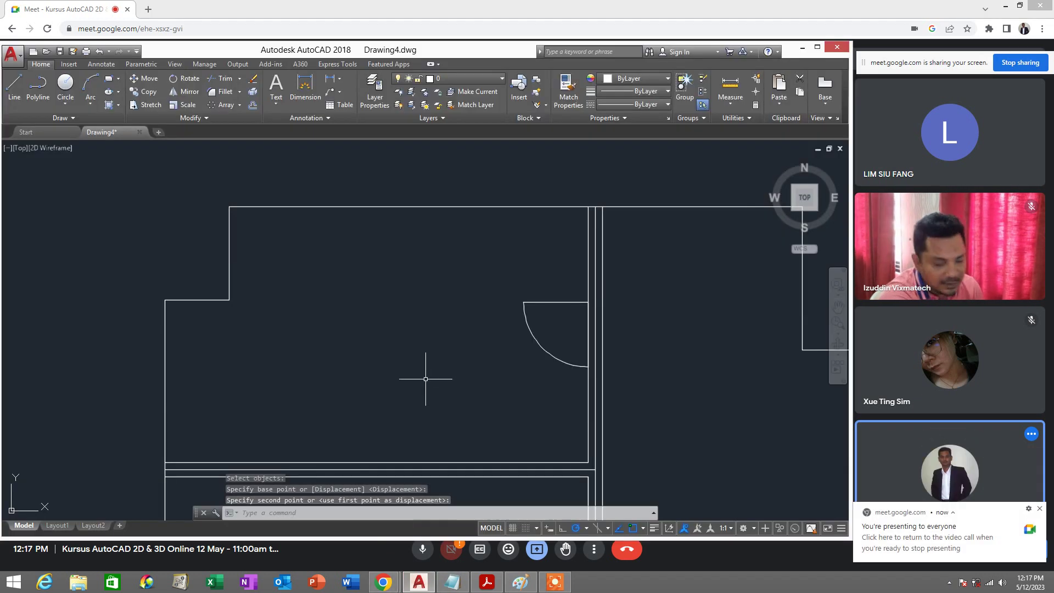
{"action": "type", "text": "u"}
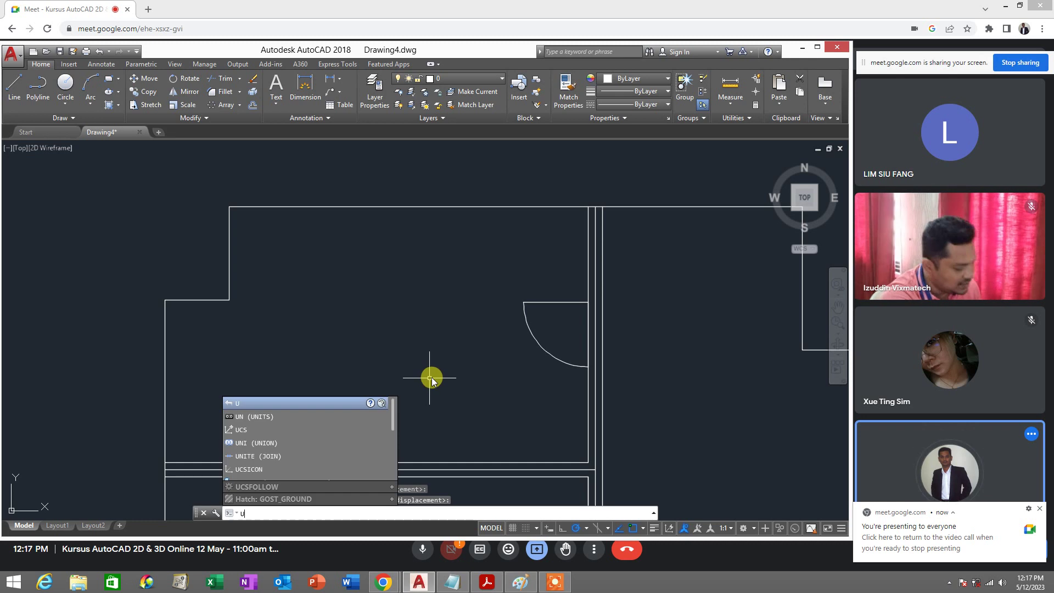
{"action": "key", "text": "Return"}
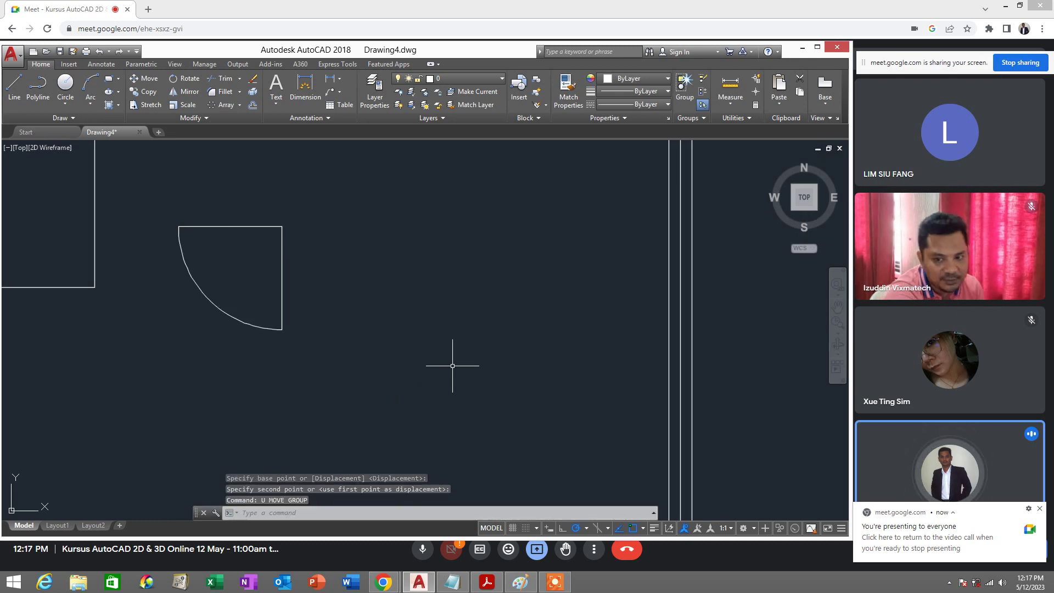
{"action": "left_click", "coordinate": [147, 82]}
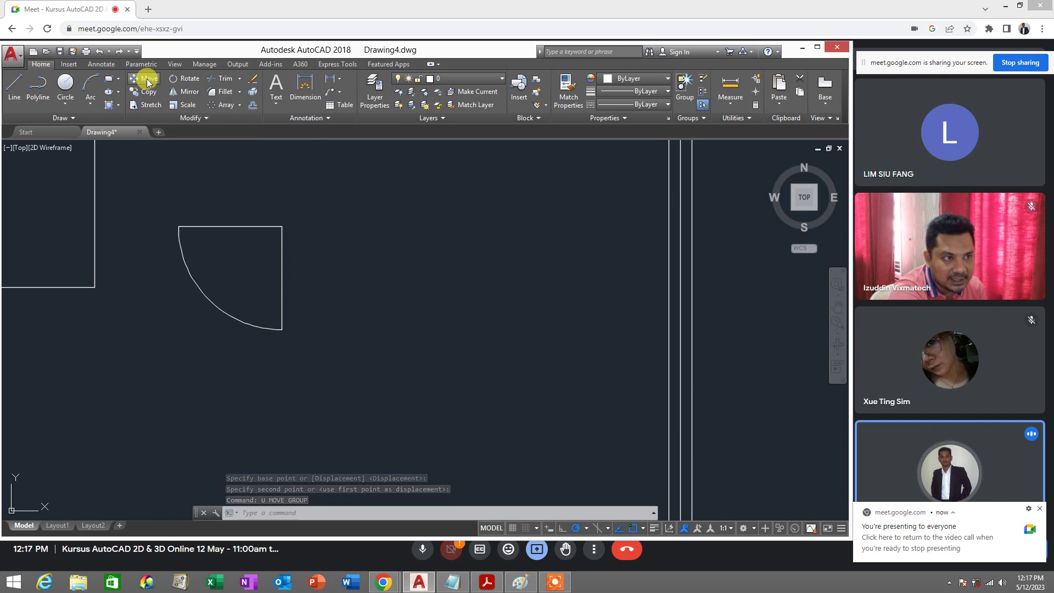
Move the door arc and its lines from the arc endpoint to the interior wall's midpoint.
{"action": "left_click", "coordinate": [346, 511]}
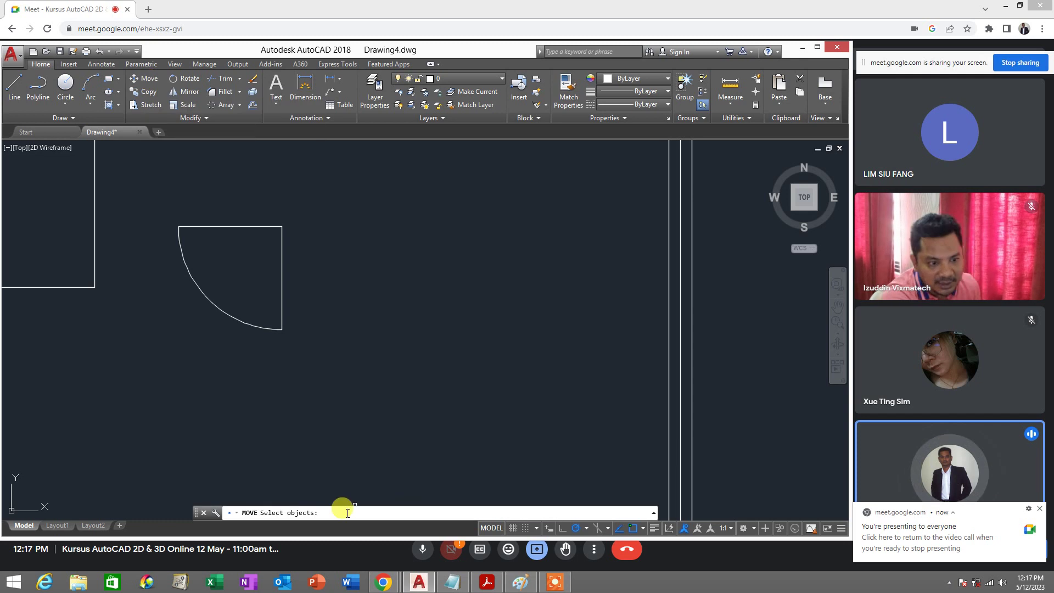
{"action": "left_click", "coordinate": [323, 366]}
{"action": "left_click", "coordinate": [133, 184]}
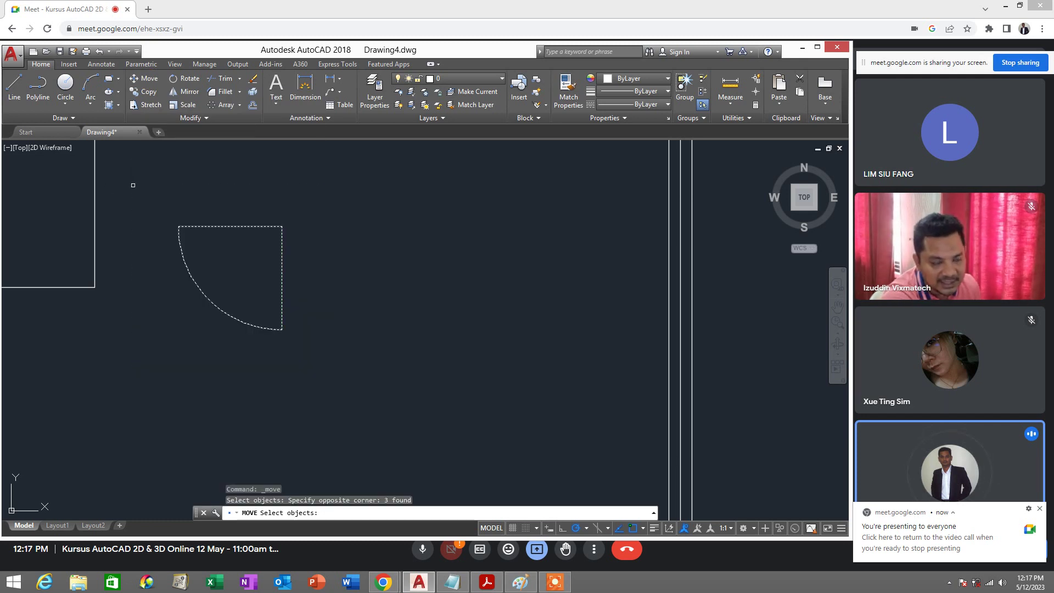
{"action": "key", "text": "Return"}
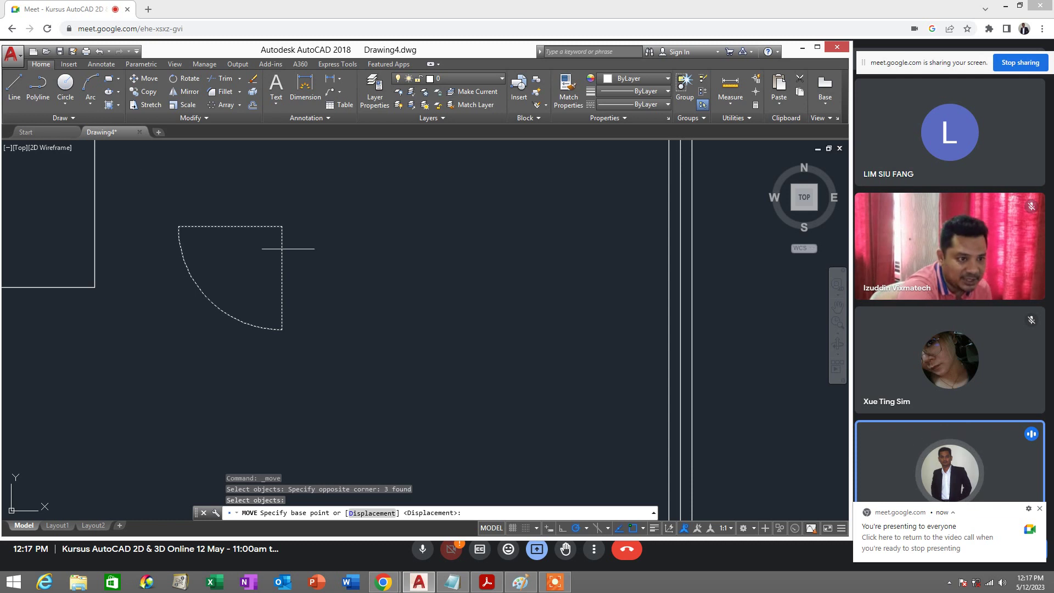
{"action": "left_click", "coordinate": [281, 278]}
{"action": "scroll", "coordinate": [362, 307], "scroll_direction": "down", "scroll_amount": 1}
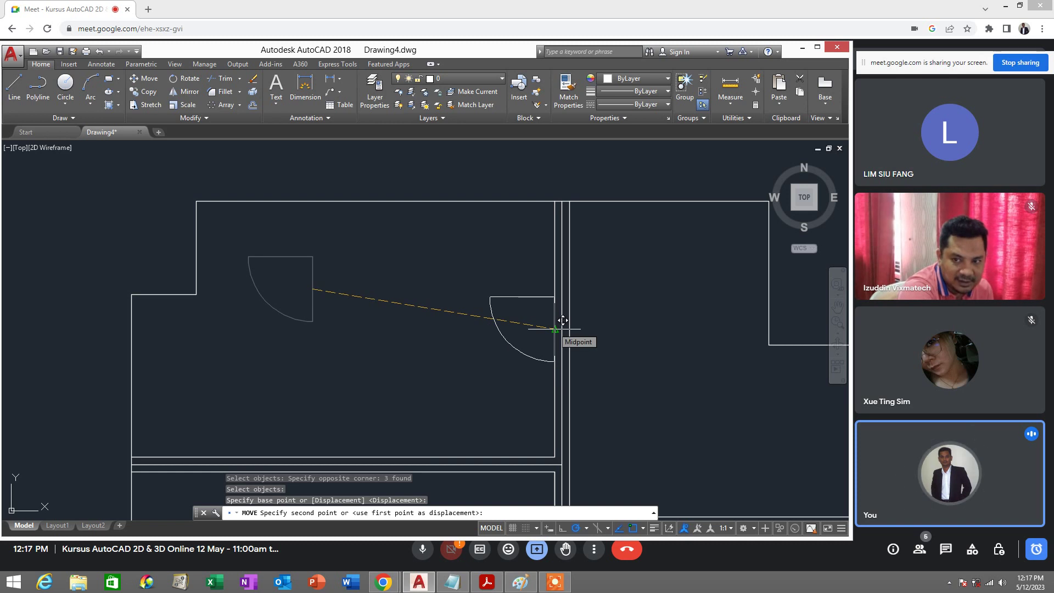
{"action": "left_click", "coordinate": [554, 329]}
{"action": "scroll", "coordinate": [572, 324], "scroll_direction": "up", "scroll_amount": 2}
{"action": "middle_click_drag", "start_coordinate": [523, 308], "coordinate": [419, 282]}
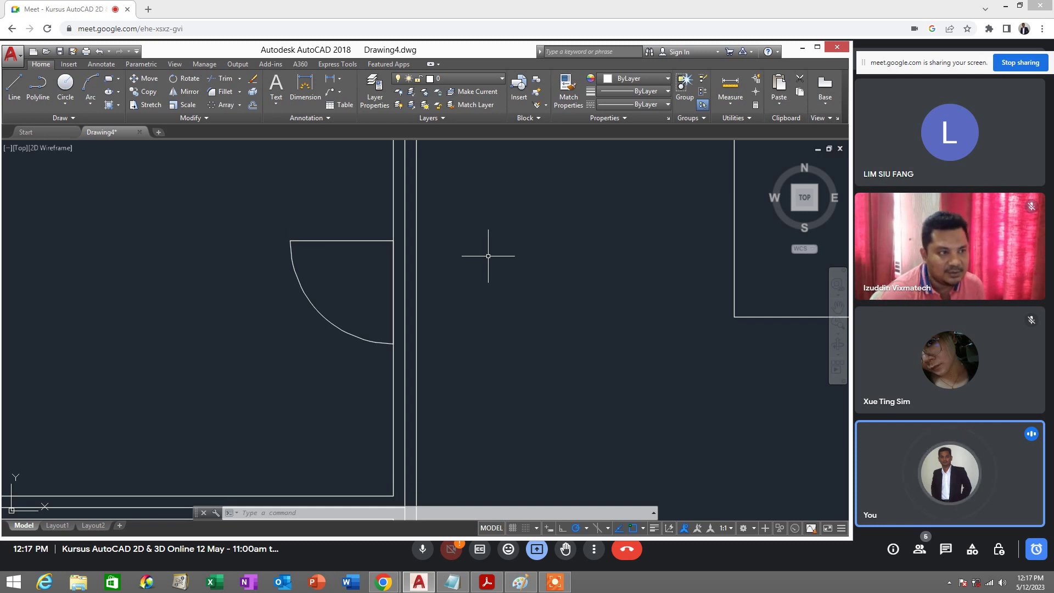
Draw a line from the arc's top end across the wall.
{"action": "left_click", "coordinate": [20, 86]}
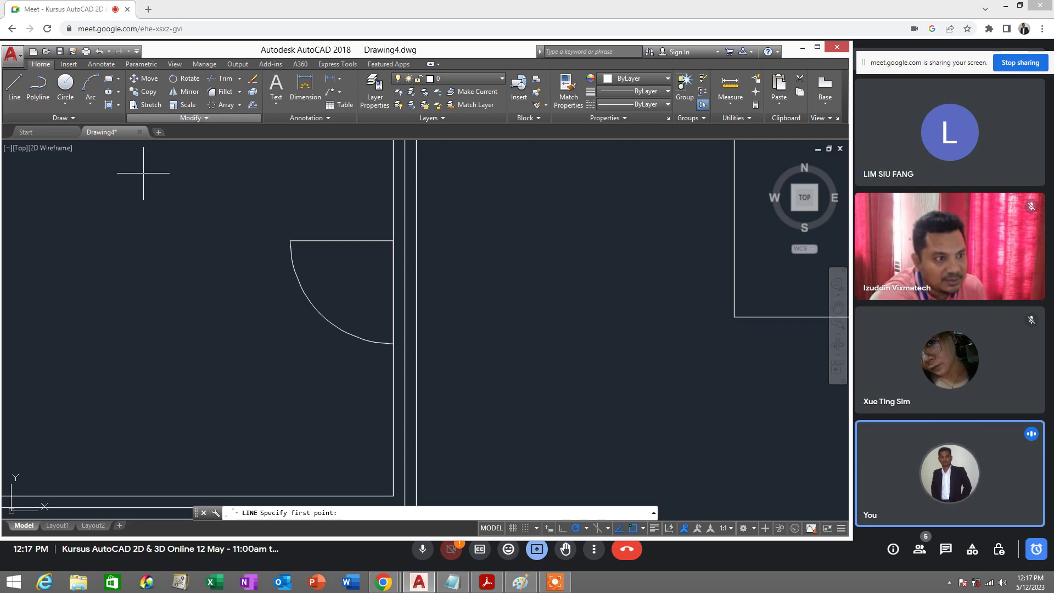
{"action": "left_click", "coordinate": [393, 241]}
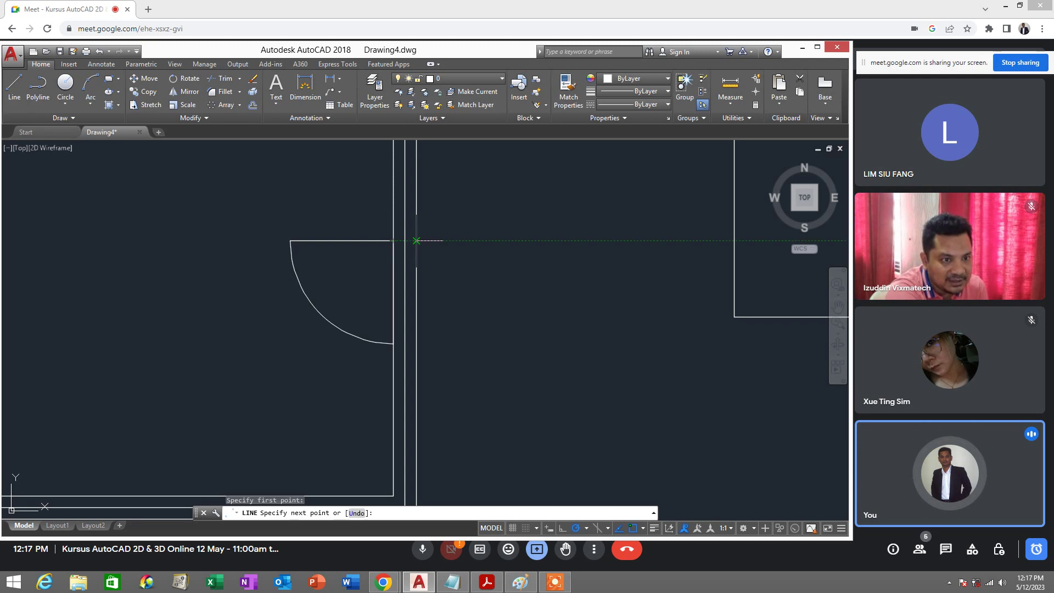
{"action": "left_click", "coordinate": [416, 241]}
{"action": "key", "text": "Escape"}
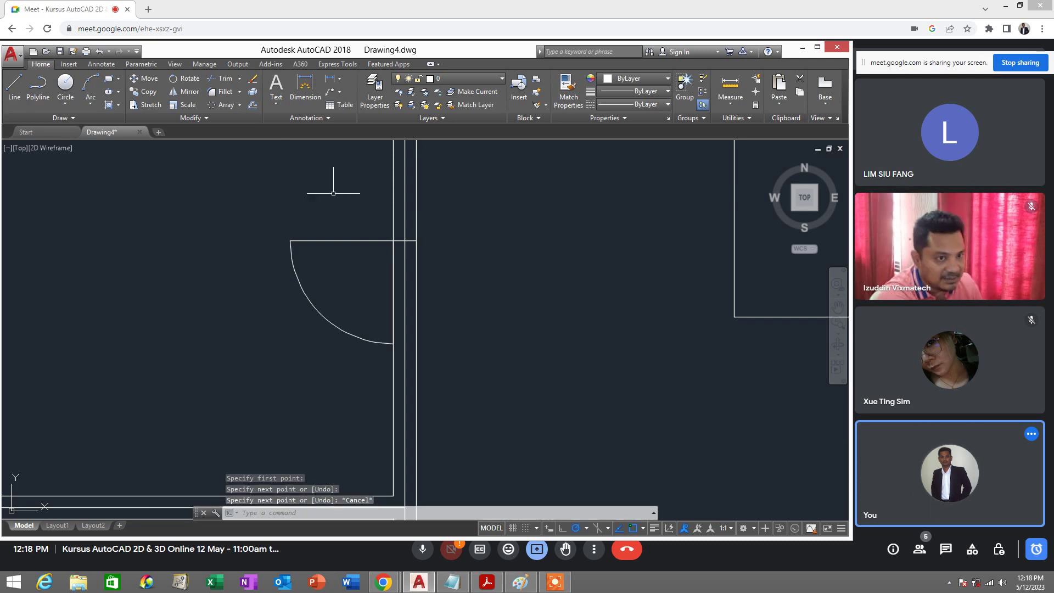
{"action": "left_click", "coordinate": [20, 88]}
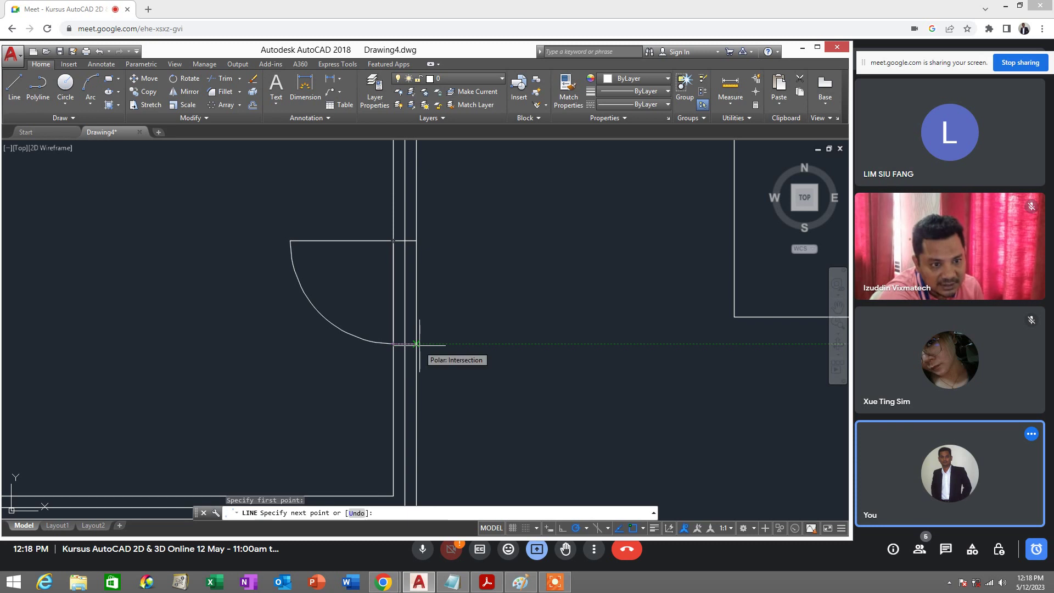
{"action": "left_click", "coordinate": [416, 344]}
{"action": "key", "text": "Escape"}
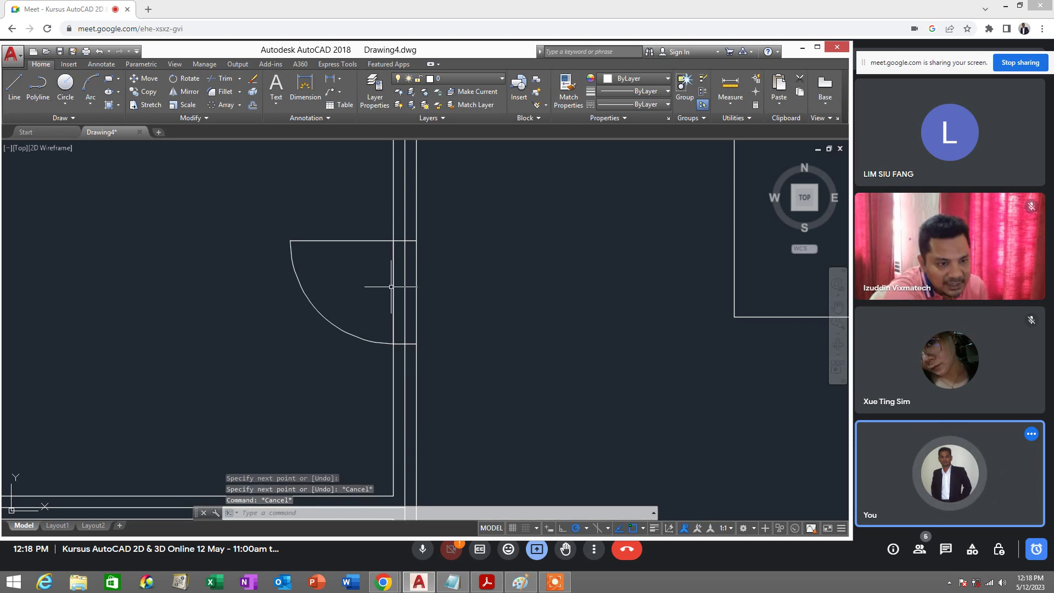
Delete the vertical 900 line between the arc ends.
{"action": "left_click", "coordinate": [391, 286]}
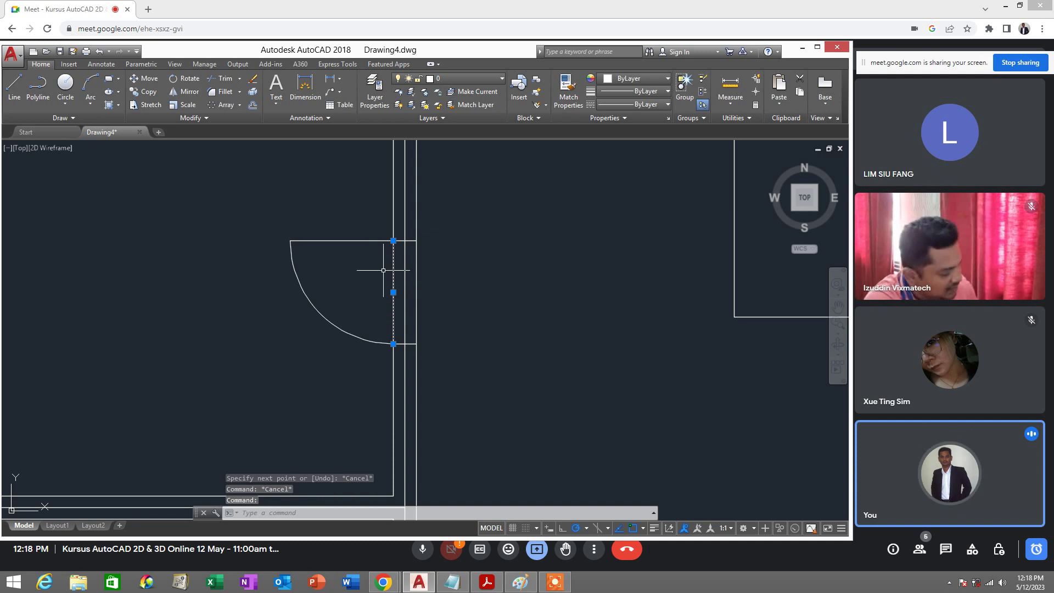
{"action": "key", "text": "Escape"}
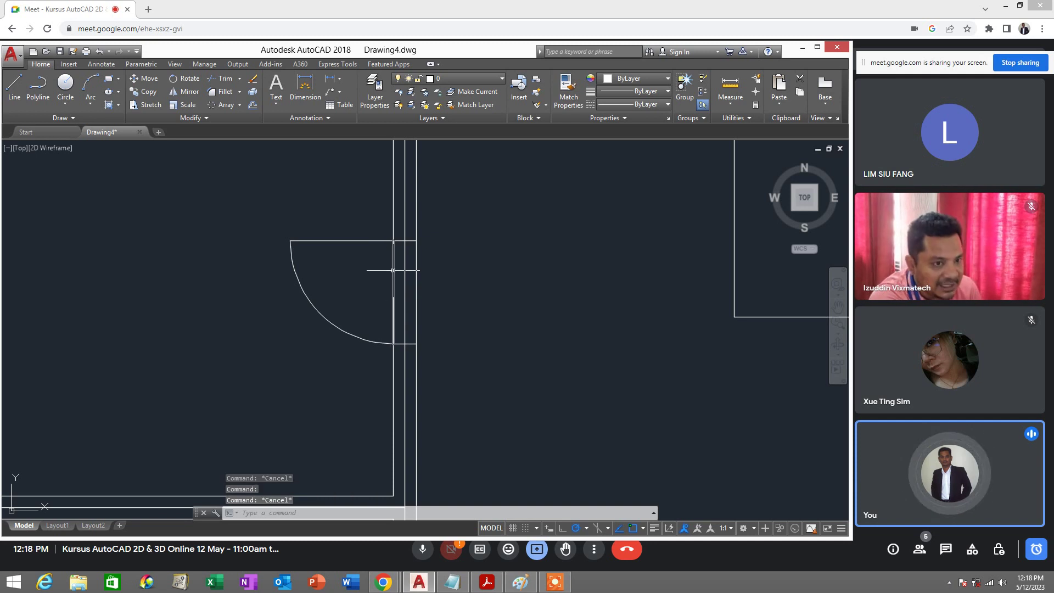
{"action": "left_click", "coordinate": [393, 270]}
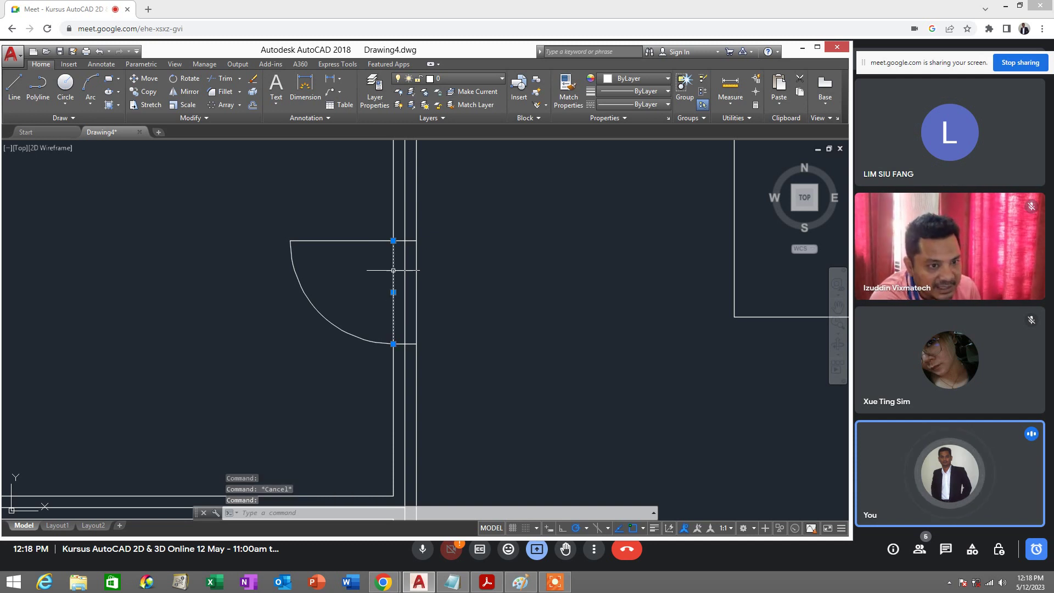
{"action": "left_click_drag", "start_coordinate": [384, 254], "coordinate": [336, 203]}
{"action": "left_click_drag", "start_coordinate": [336, 263], "coordinate": [247, 291]}
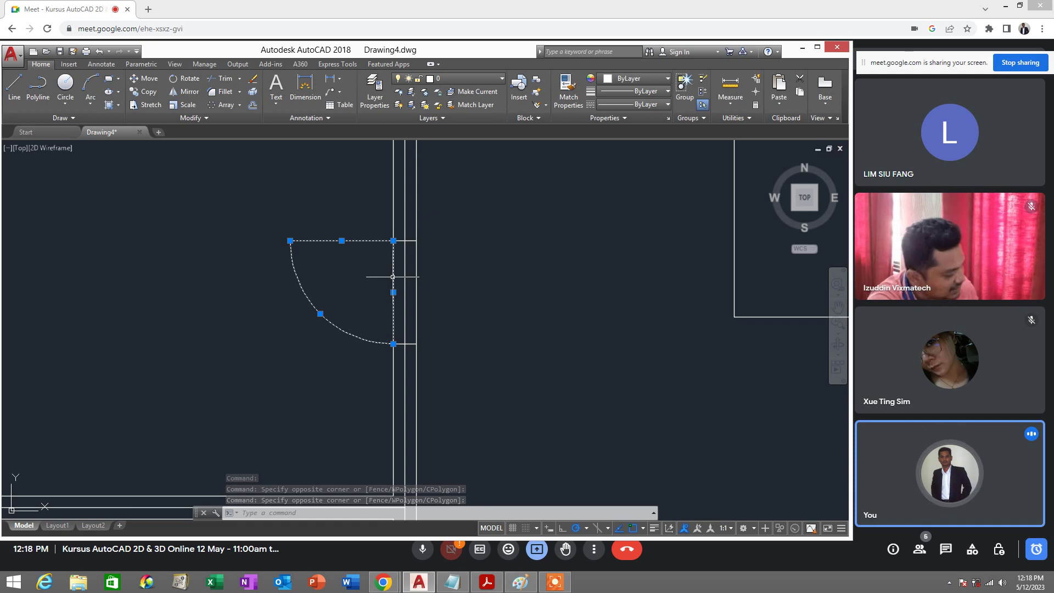
{"action": "key", "text": "Escape"}
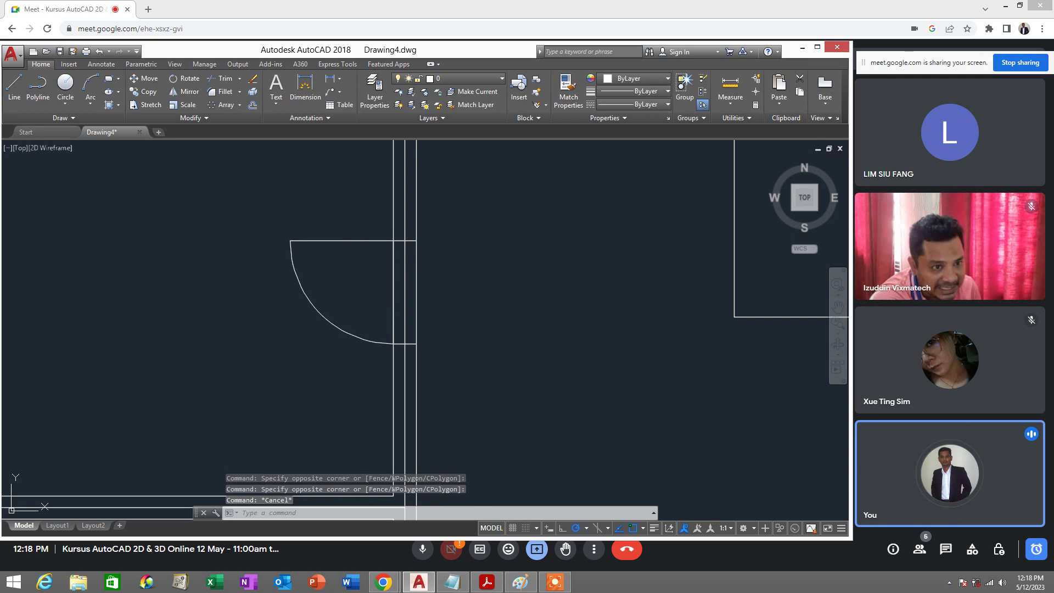
{"action": "left_click", "coordinate": [393, 275]}
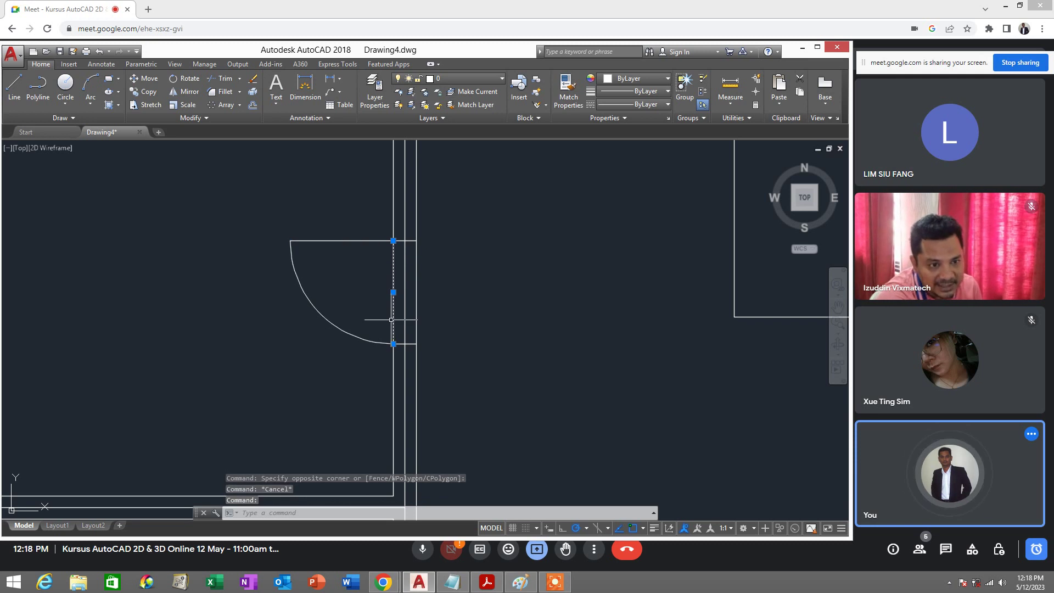
{"action": "key", "text": "Escape"}
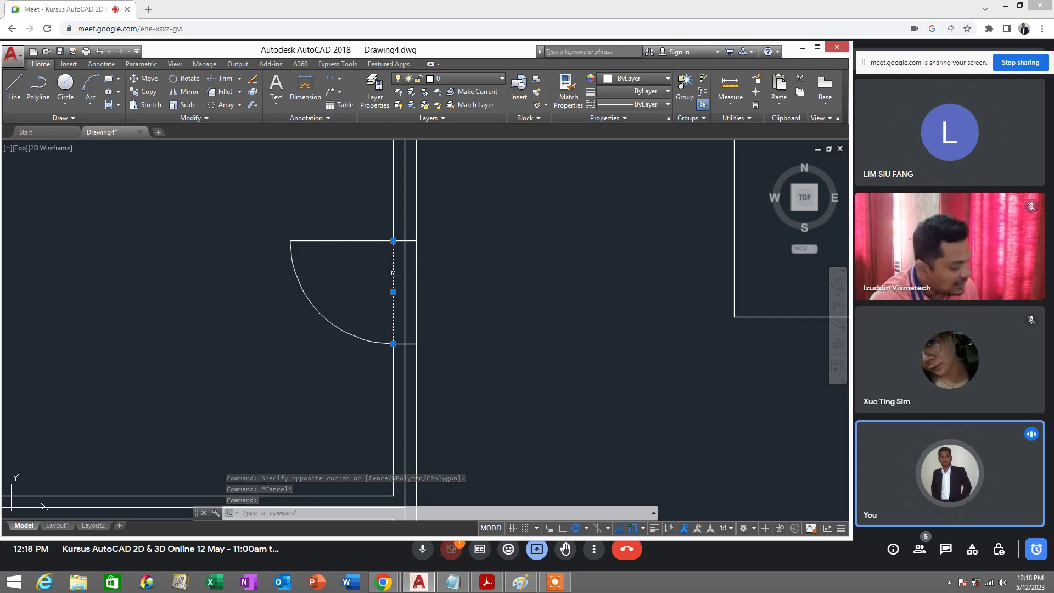
{"action": "left_click", "coordinate": [394, 277]}
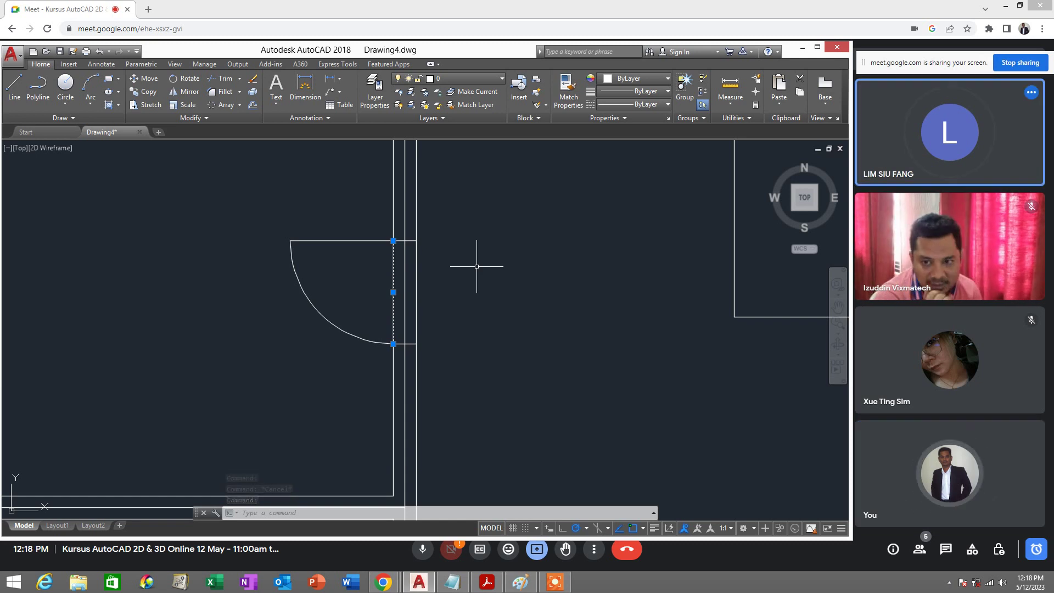
{"action": "key", "text": "Delete"}
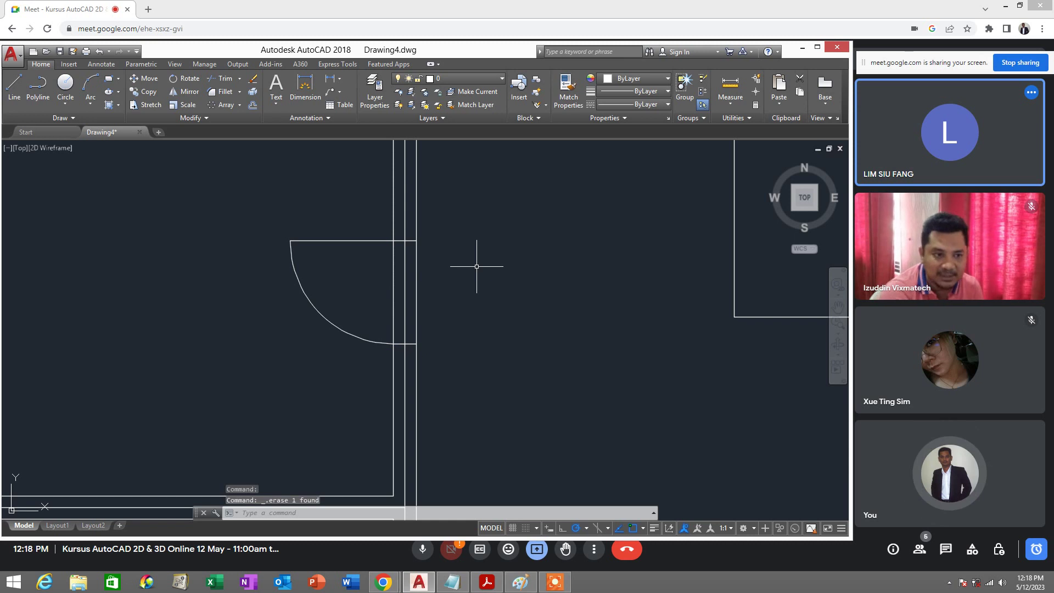
Trim away the double-wall lines inside the door gap.
{"action": "left_click", "coordinate": [220, 78]}
{"action": "key", "text": "Return"}
{"action": "left_click_drag", "start_coordinate": [430, 289], "coordinate": [383, 273]}
{"action": "key", "text": "Escape"}
{"action": "scroll", "coordinate": [406, 296], "scroll_direction": "down", "scroll_amount": 2}
{"action": "scroll", "coordinate": [430, 301], "scroll_direction": "down", "scroll_amount": 2}
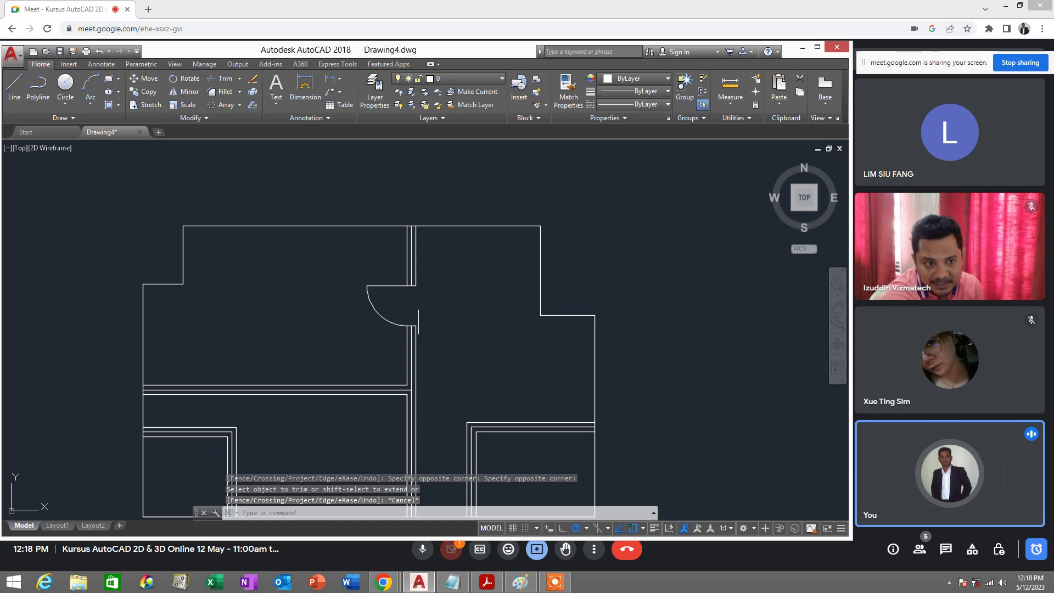
{"action": "scroll", "coordinate": [351, 362], "scroll_direction": "up", "scroll_amount": 3}
Draw two 900-long lines forming an L in the lower middle room.
{"action": "scroll", "coordinate": [352, 357], "scroll_direction": "down", "scroll_amount": 3}
{"action": "mouse_move", "coordinate": [353, 357]}
{"action": "middle_mouse_down"}
{"action": "mouse_move", "coordinate": [334, 334]}
{"action": "mouse_move", "coordinate": [284, 341]}
{"action": "middle_mouse_up"}
{"action": "left_click", "coordinate": [15, 88]}
{"action": "left_click", "coordinate": [271, 360]}
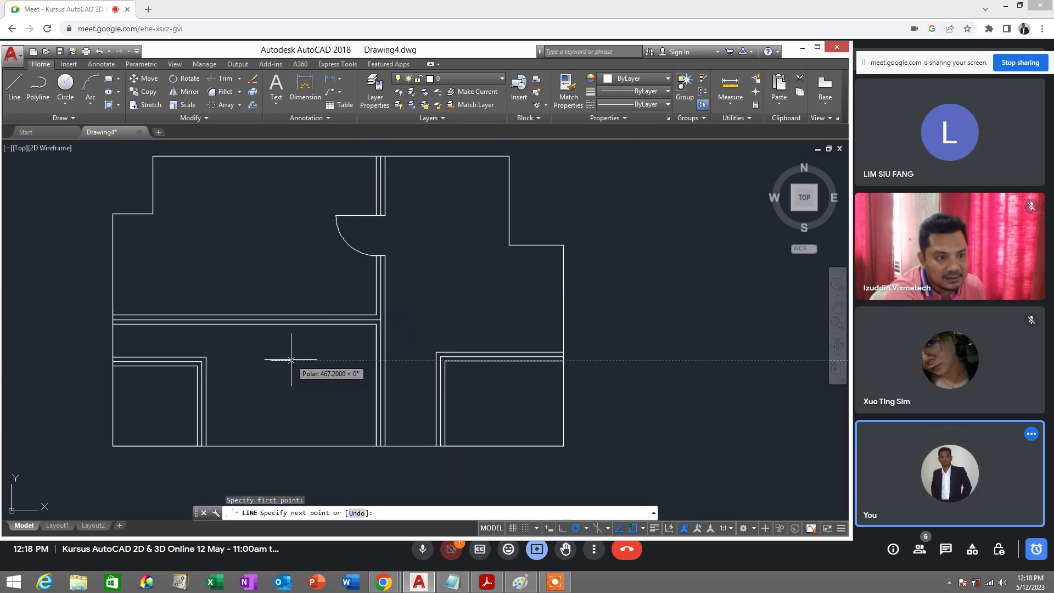
{"action": "type", "text": "90"}
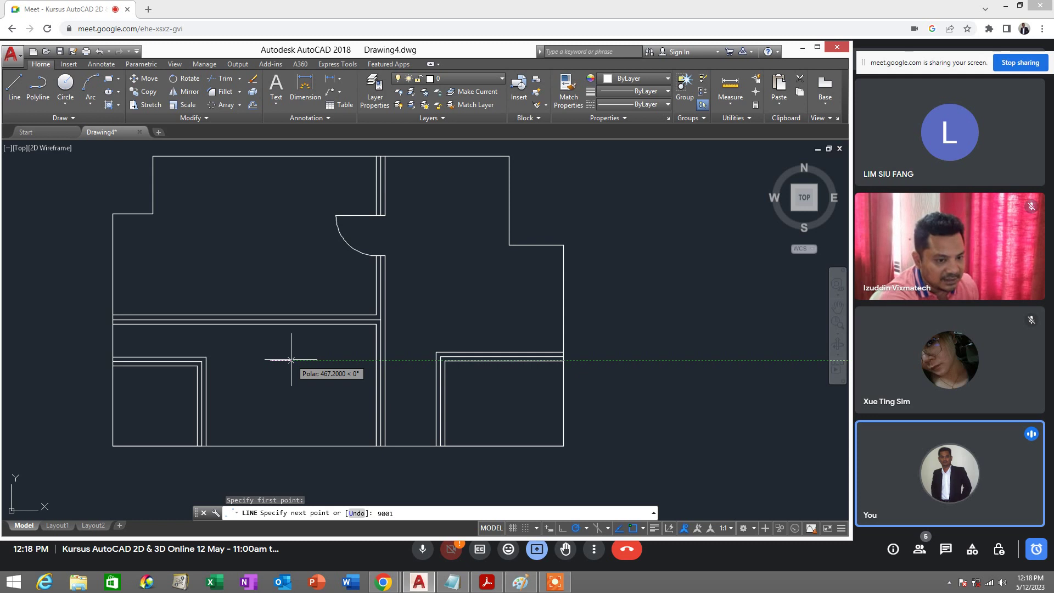
{"action": "type", "text": "0"}
{"action": "key", "text": "Return"}
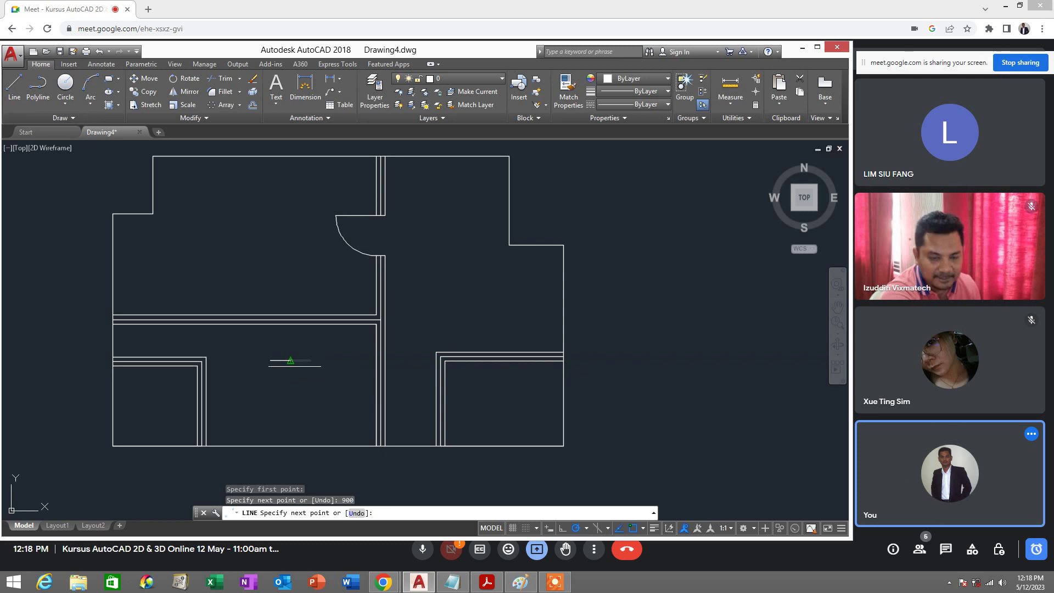
{"action": "type", "text": "900"}
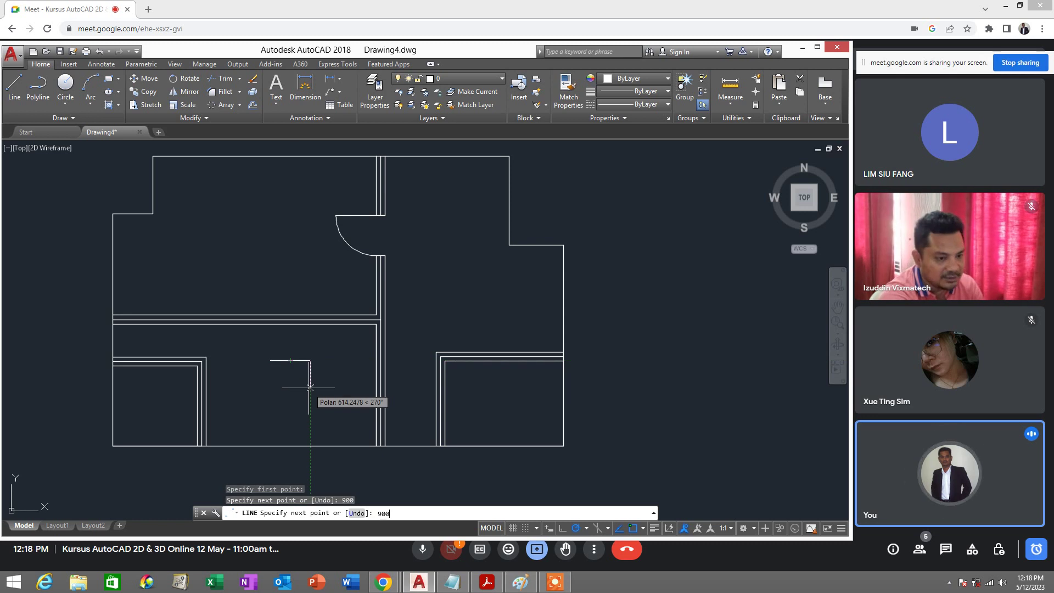
{"action": "key", "text": "Return"}
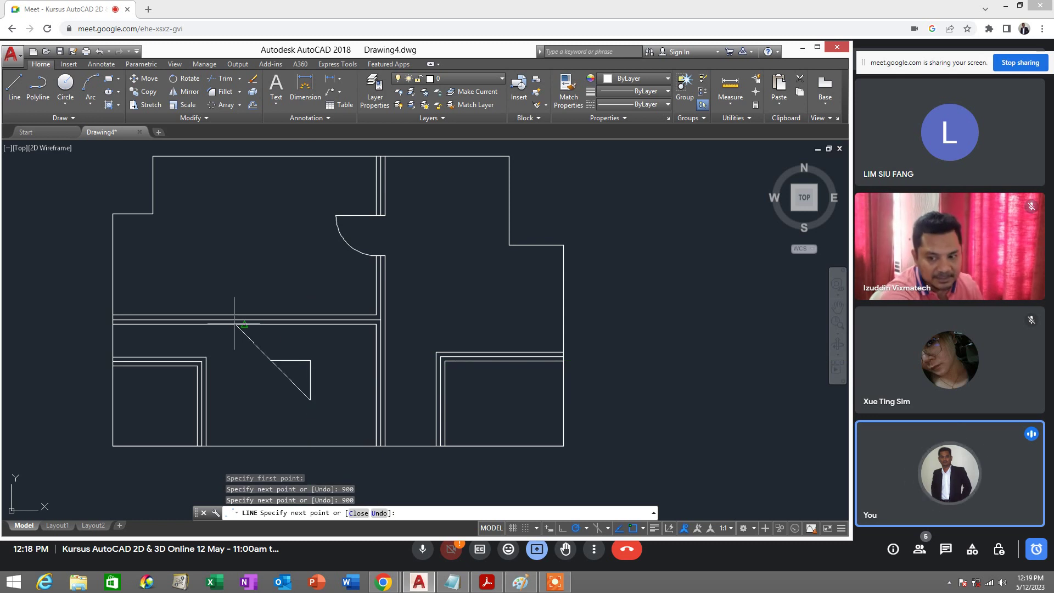
{"action": "key", "text": "Escape"}
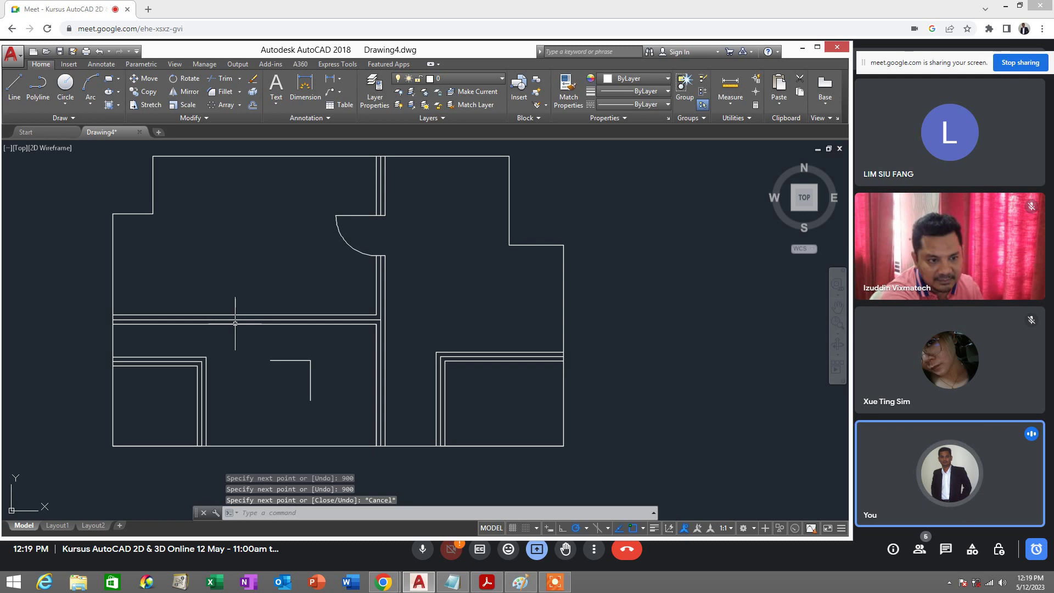
{"action": "scroll", "coordinate": [312, 342], "scroll_direction": "up", "scroll_amount": 1}
{"action": "middle_click_drag", "start_coordinate": [340, 365], "coordinate": [462, 301]}
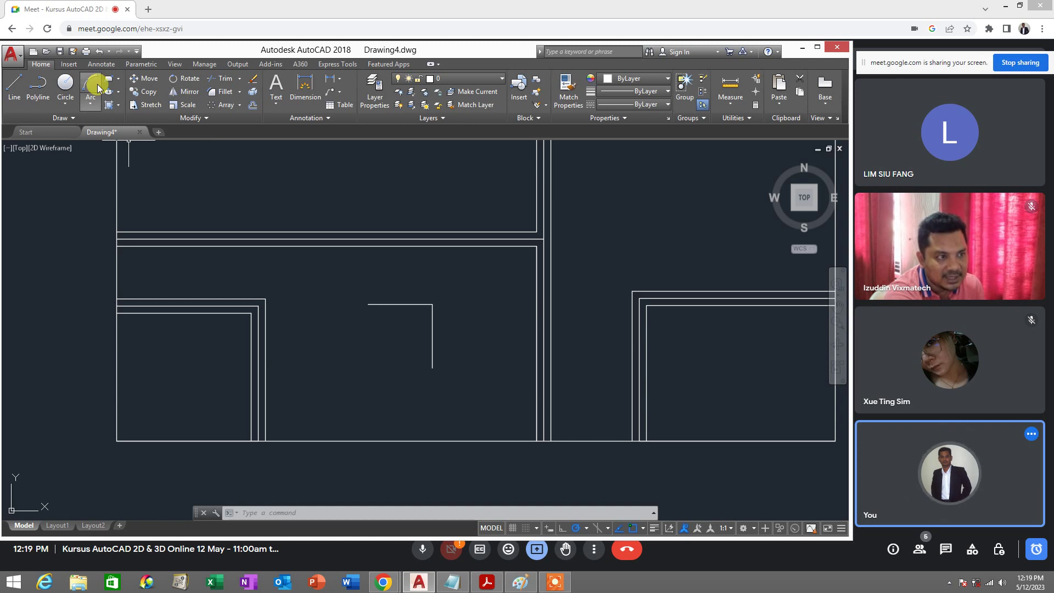
Draw a Center-Start-End quarter arc from the lines' corner between their free ends.
{"action": "left_click", "coordinate": [97, 91]}
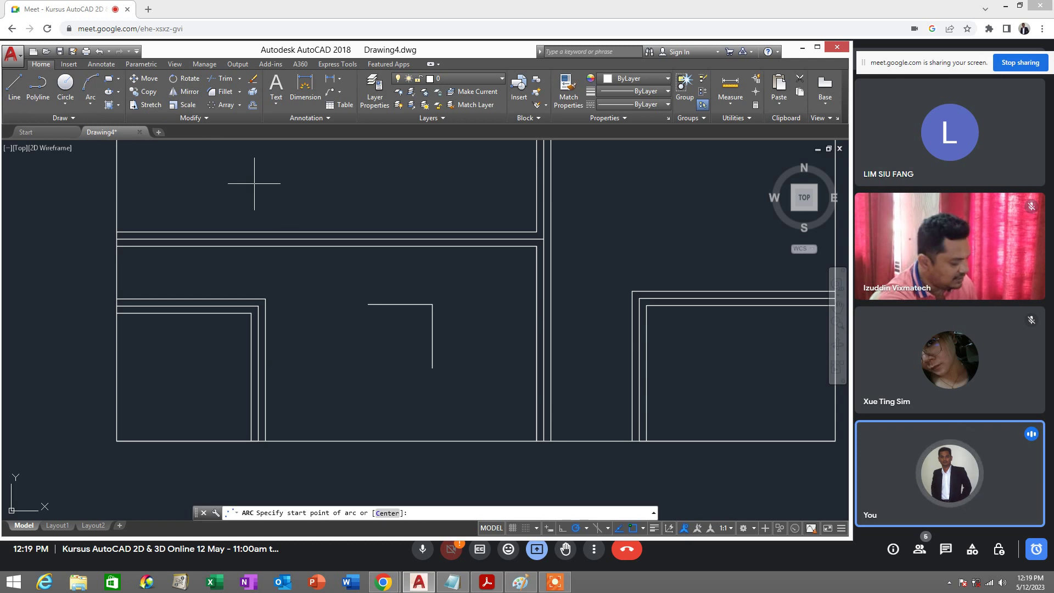
{"action": "type", "text": "c"}
{"action": "key", "text": "Return"}
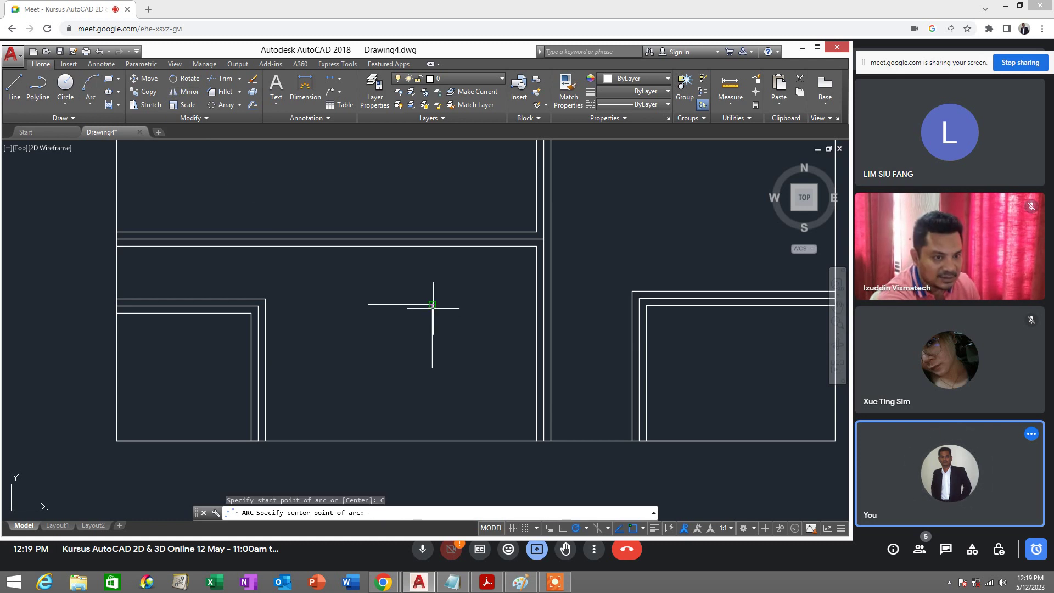
{"action": "left_click", "coordinate": [431, 303]}
{"action": "left_click", "coordinate": [373, 305]}
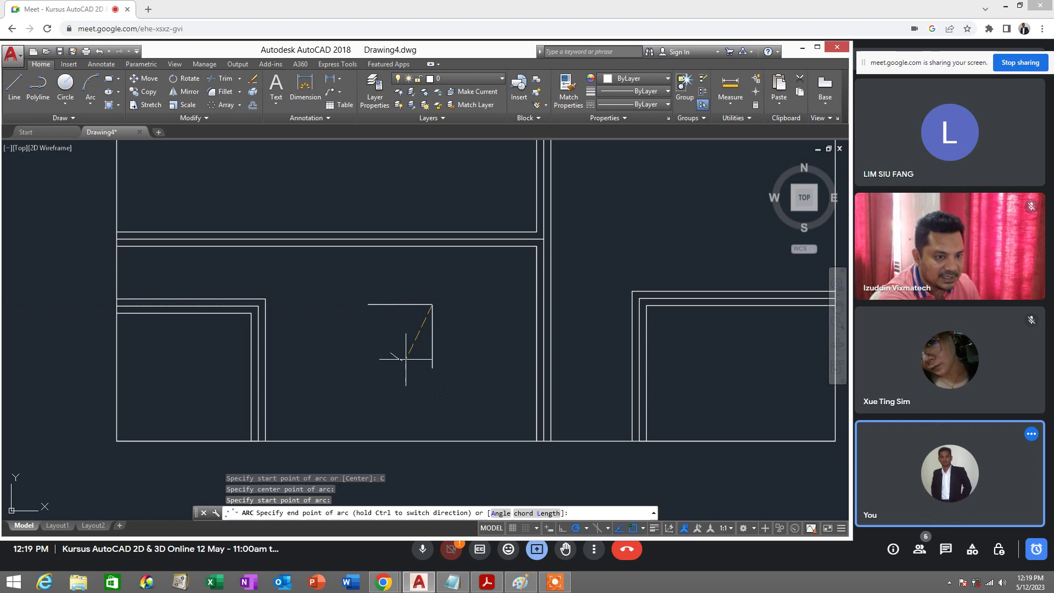
{"action": "left_click", "coordinate": [428, 376]}
{"action": "scroll", "coordinate": [428, 376], "scroll_direction": "down", "scroll_amount": 1}
{"action": "scroll", "coordinate": [405, 372], "scroll_direction": "down", "scroll_amount": 1}
{"action": "scroll", "coordinate": [384, 379], "scroll_direction": "down", "scroll_amount": 1}
Move the door lines and arc against the central double wall's endpoint.
{"action": "left_click", "coordinate": [143, 79]}
{"action": "left_click", "coordinate": [396, 415]}
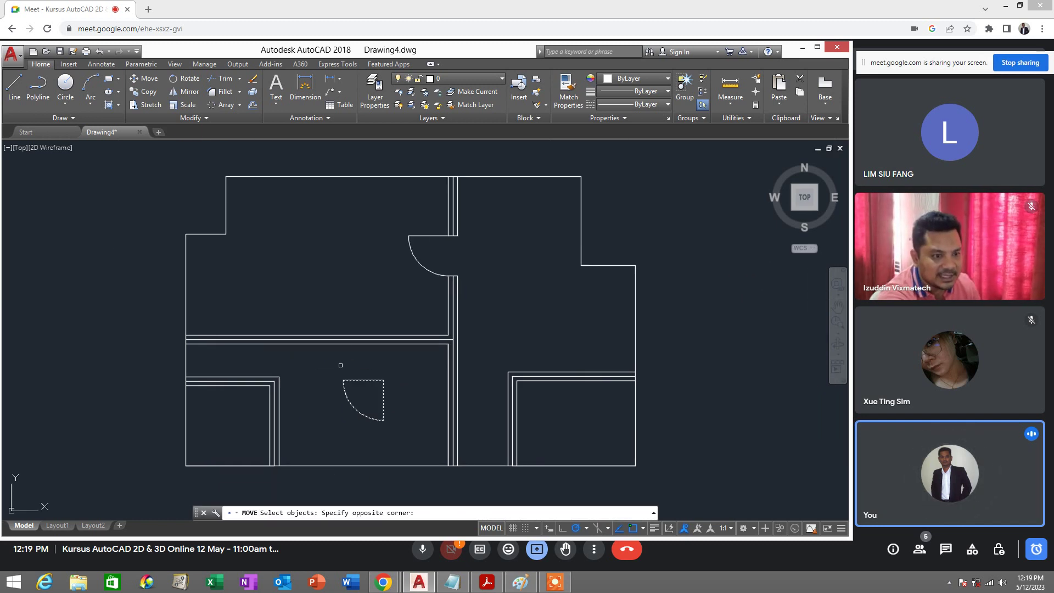
{"action": "left_click", "coordinate": [318, 346]}
{"action": "key", "text": "Return"}
{"action": "left_click", "coordinate": [383, 400]}
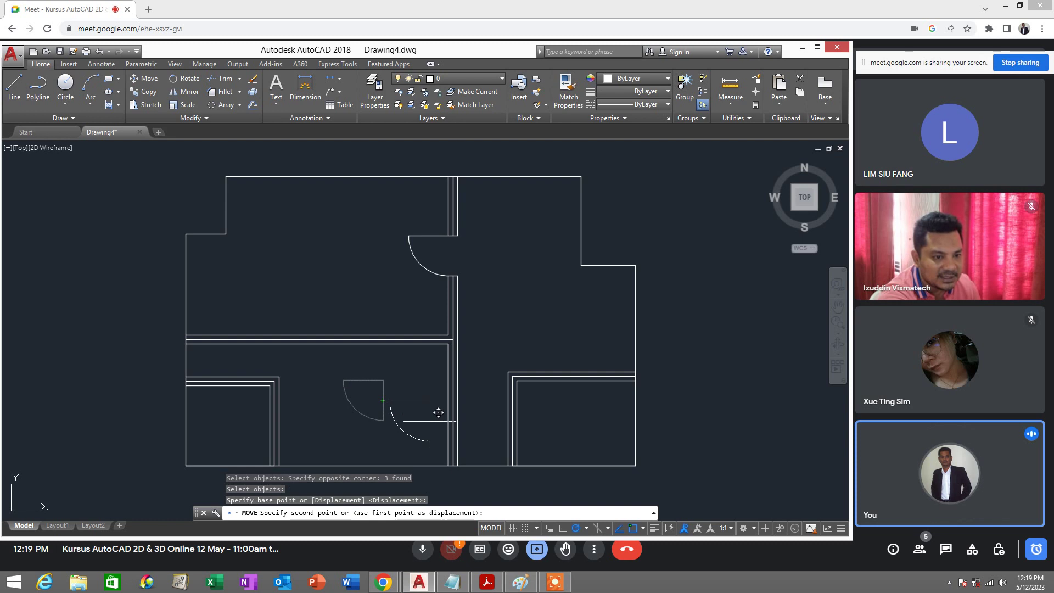
{"action": "left_click", "coordinate": [447, 404]}
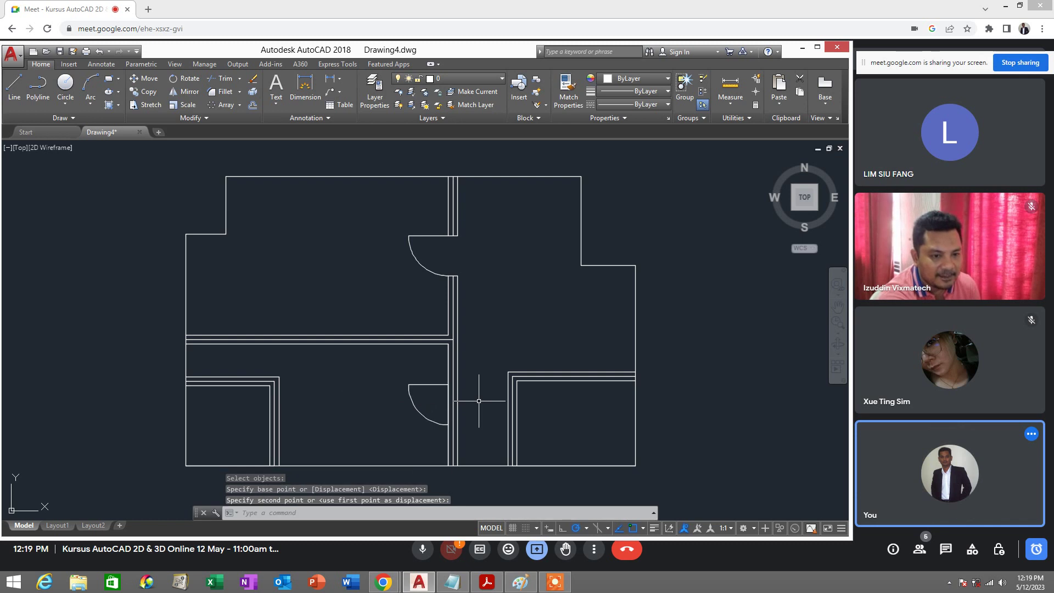
{"action": "scroll", "coordinate": [482, 400], "scroll_direction": "up", "scroll_amount": 2}
{"action": "scroll", "coordinate": [463, 376], "scroll_direction": "up", "scroll_amount": 2}
{"action": "middle_click_drag", "start_coordinate": [463, 377], "coordinate": [381, 246]}
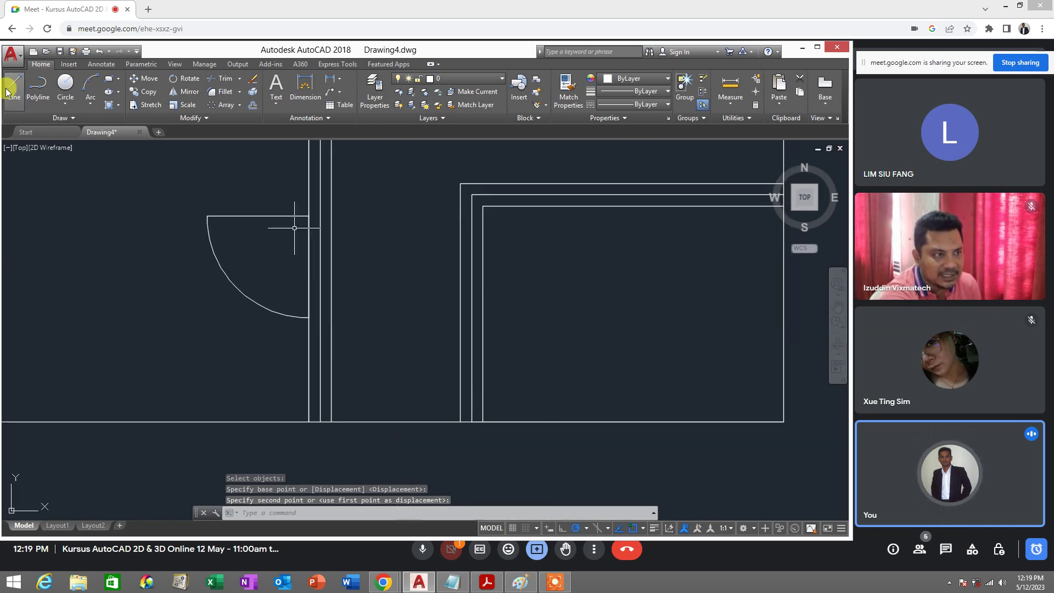
Draw lines from both arc ends across the central wall.
{"action": "type", "text": "l"}
{"action": "key", "text": "Return"}
{"action": "left_click", "coordinate": [321, 216]}
{"action": "left_click", "coordinate": [331, 216]}
{"action": "left_click", "coordinate": [14, 85]}
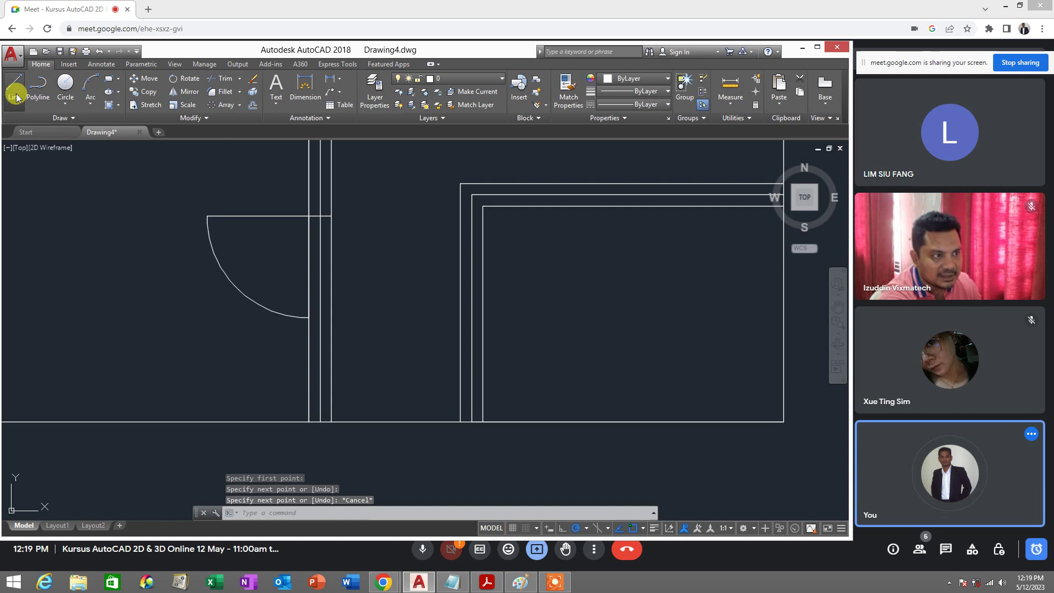
{"action": "left_click", "coordinate": [308, 317]}
{"action": "left_click", "coordinate": [331, 317]}
{"action": "key", "text": "Escape"}
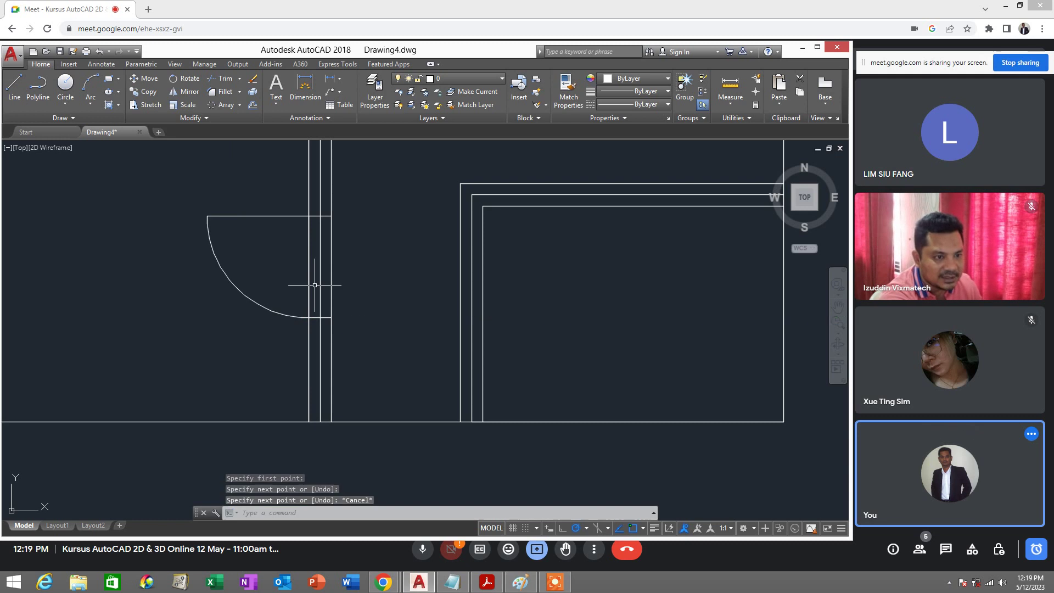
Erase the door's leaf line and trim the wall lines inside the doorway.
{"action": "left_click", "coordinate": [309, 296]}
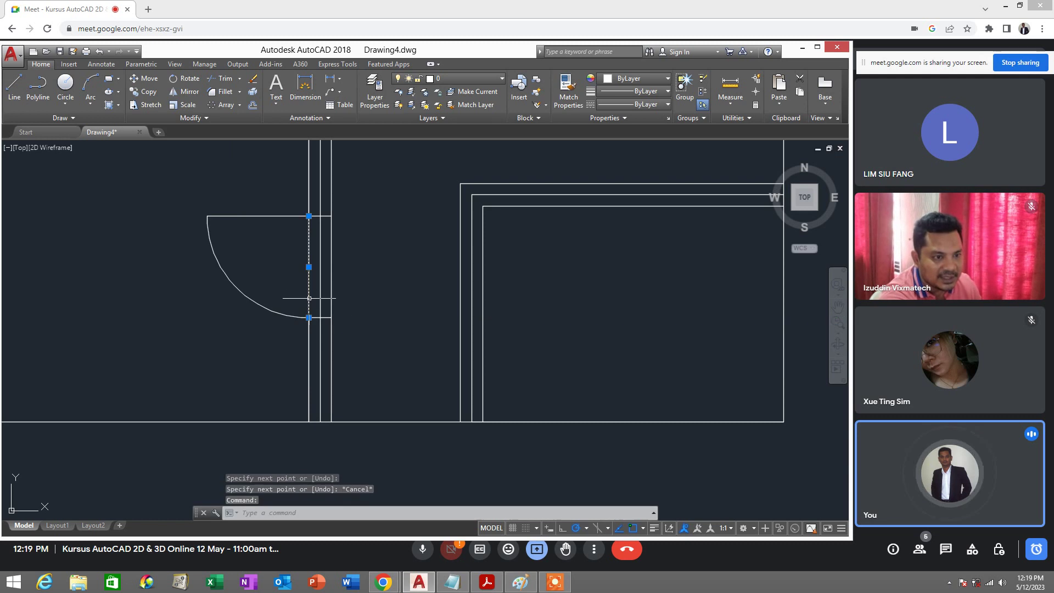
{"action": "key", "text": "Delete"}
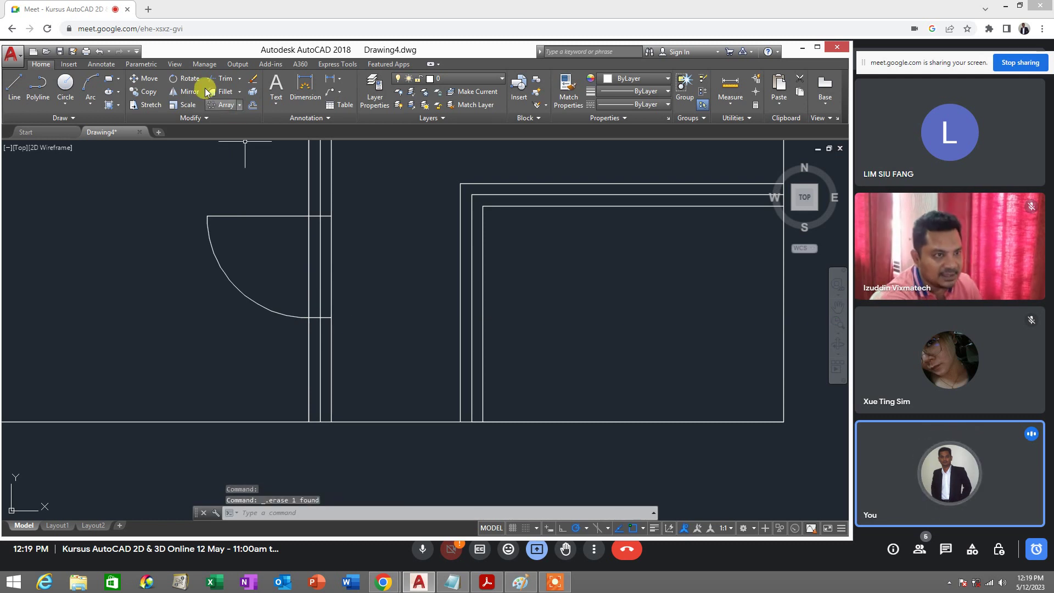
{"action": "left_click", "coordinate": [218, 87]}
{"action": "key", "text": "Return"}
{"action": "left_click", "coordinate": [357, 266]}
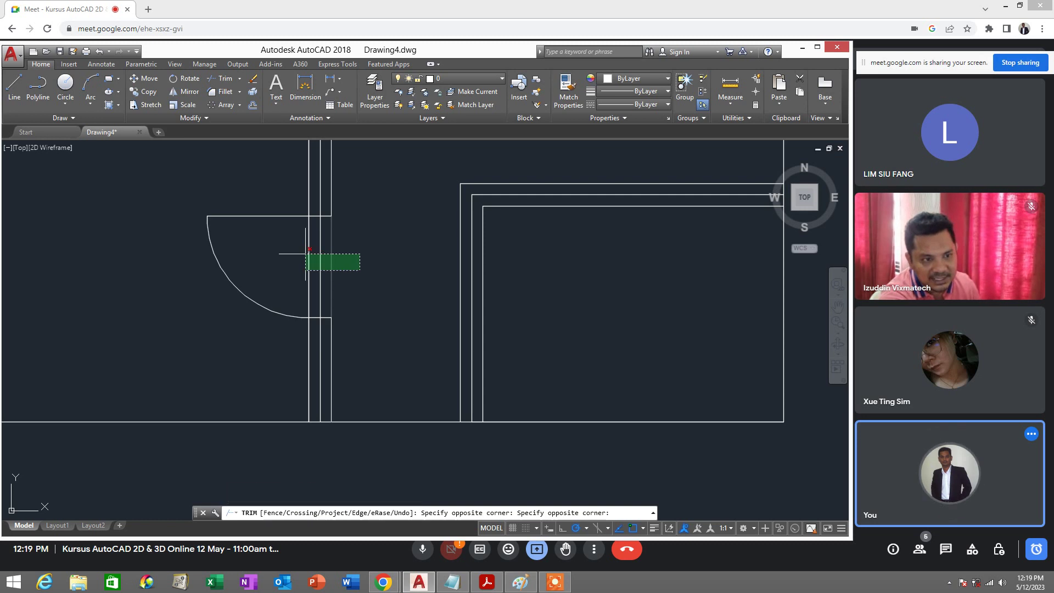
{"action": "left_click", "coordinate": [295, 250]}
{"action": "scroll", "coordinate": [294, 251], "scroll_direction": "down", "scroll_amount": 3}
{"action": "middle_click_drag", "start_coordinate": [295, 251], "coordinate": [465, 406]}
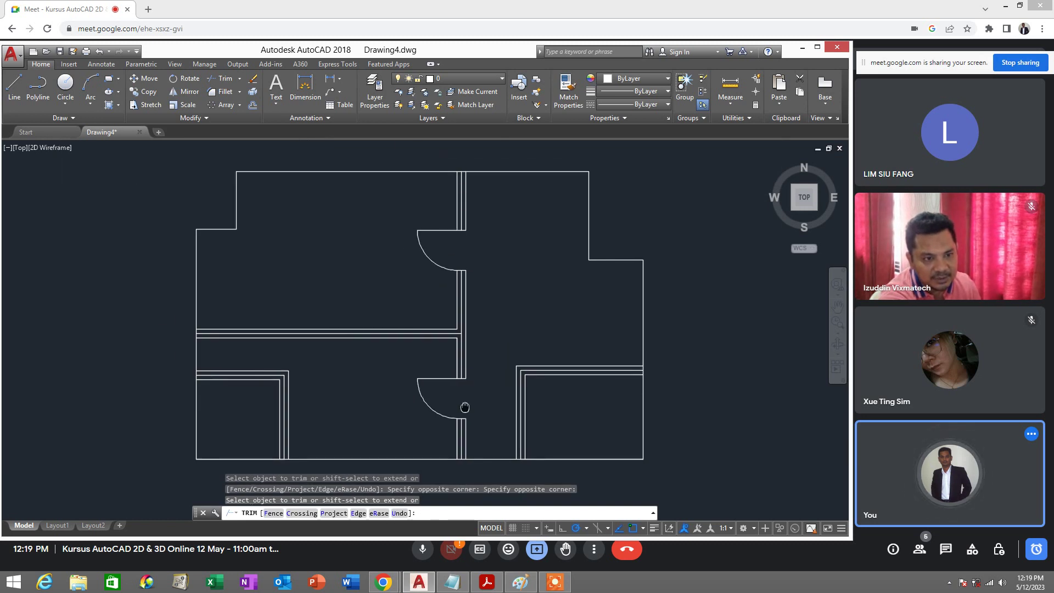
{"action": "key", "text": "Escape"}
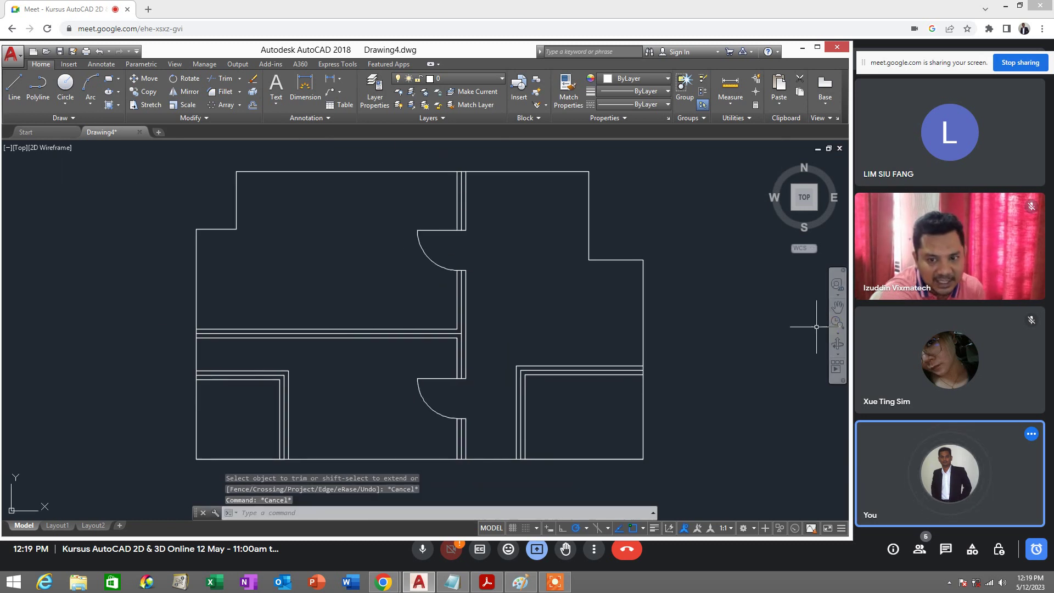
{"action": "left_click", "coordinate": [837, 322]}
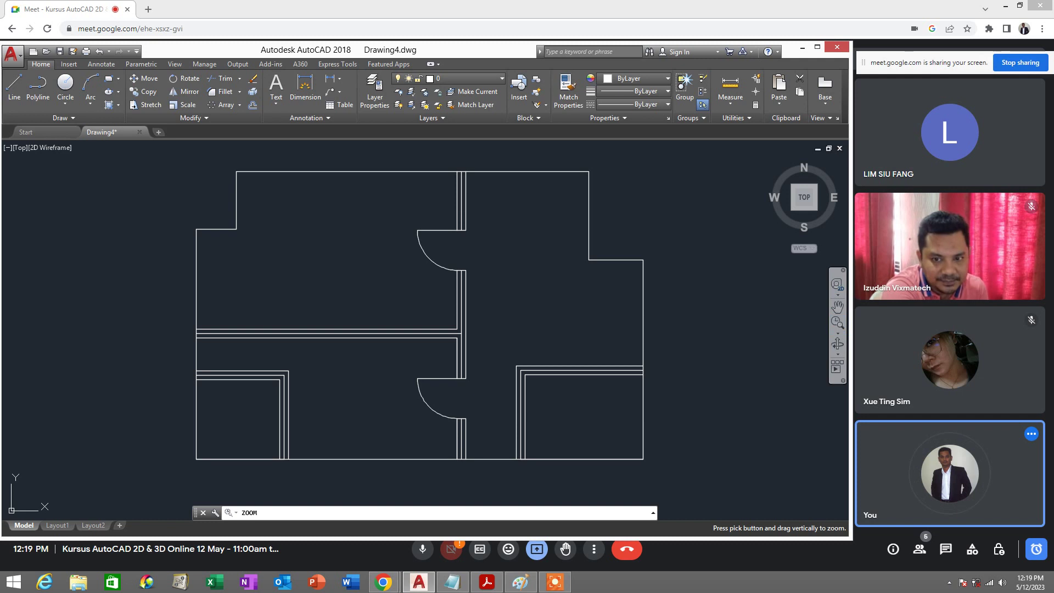
Erase the three duplicate middle lines from the central cross wall.
{"action": "left_click_drag", "start_coordinate": [573, 331], "coordinate": [576, 308]}
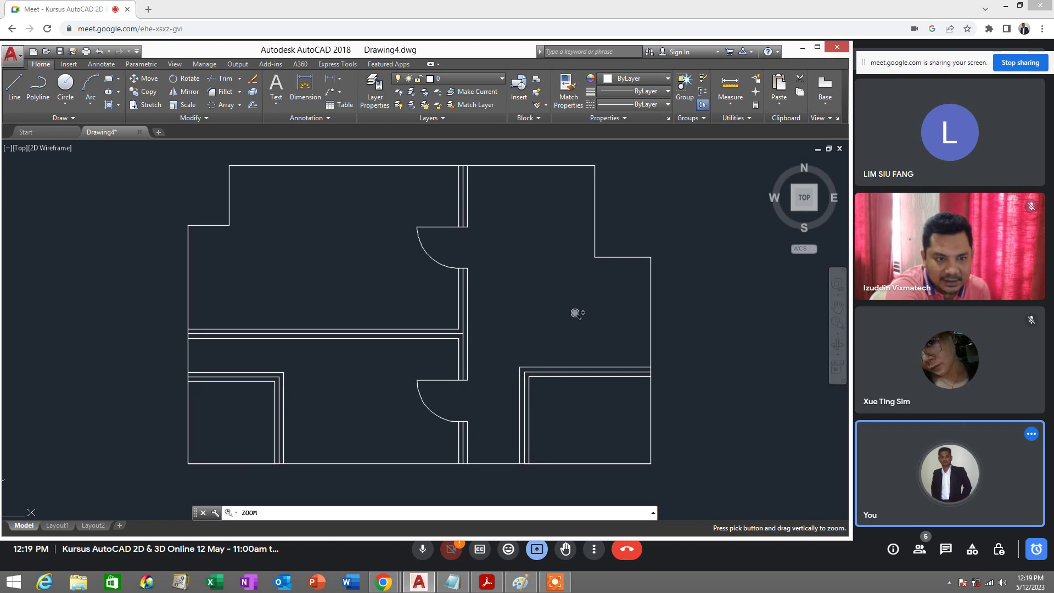
{"action": "middle_click_drag", "start_coordinate": [576, 303], "coordinate": [562, 315]}
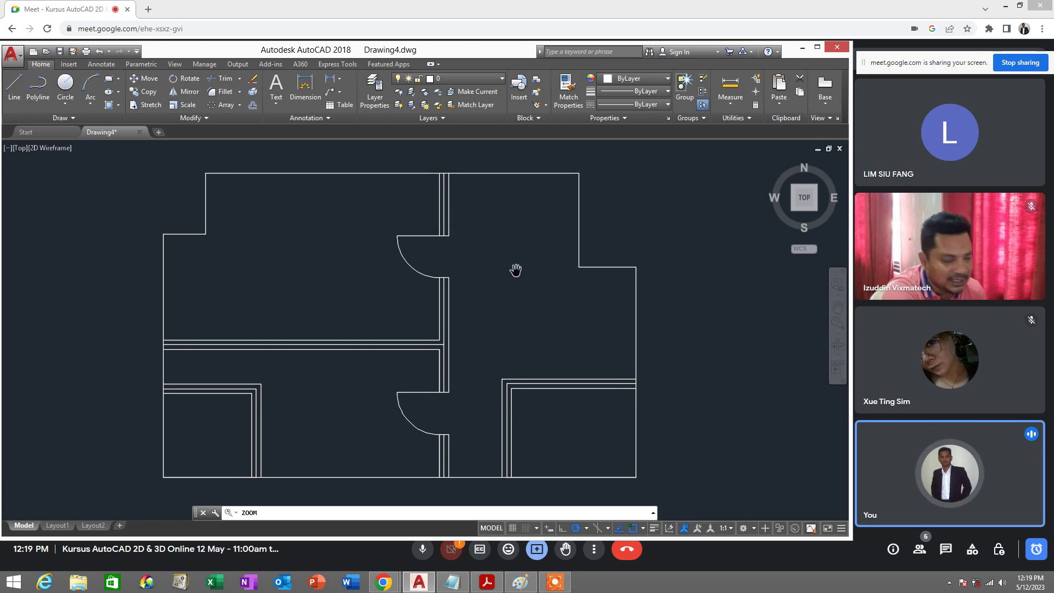
{"action": "key", "text": "Escape"}
{"action": "key", "text": "Escape"}
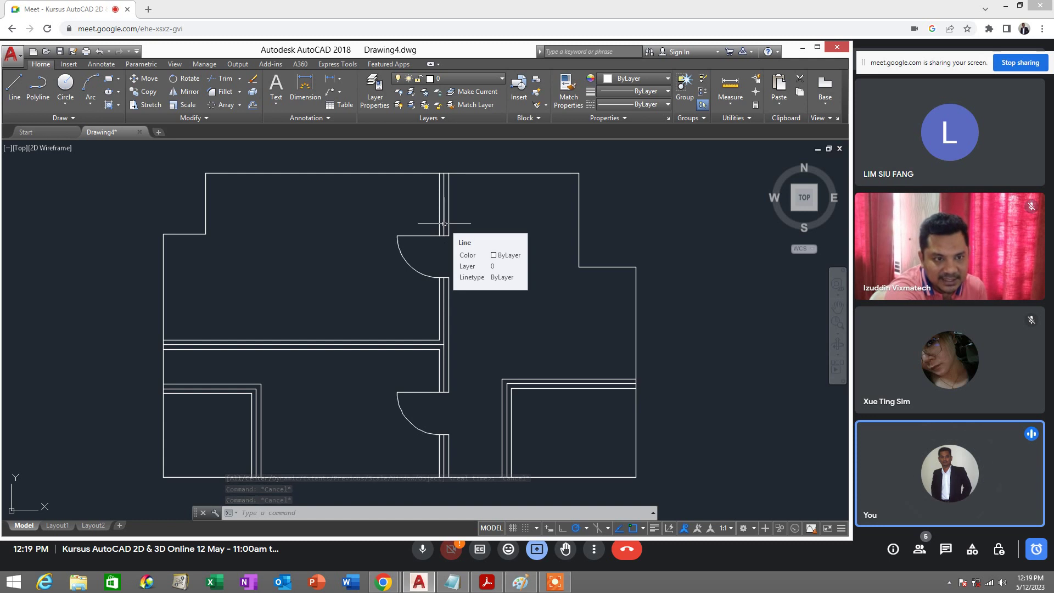
{"action": "left_click", "coordinate": [445, 224]}
{"action": "key", "text": "Delete"}
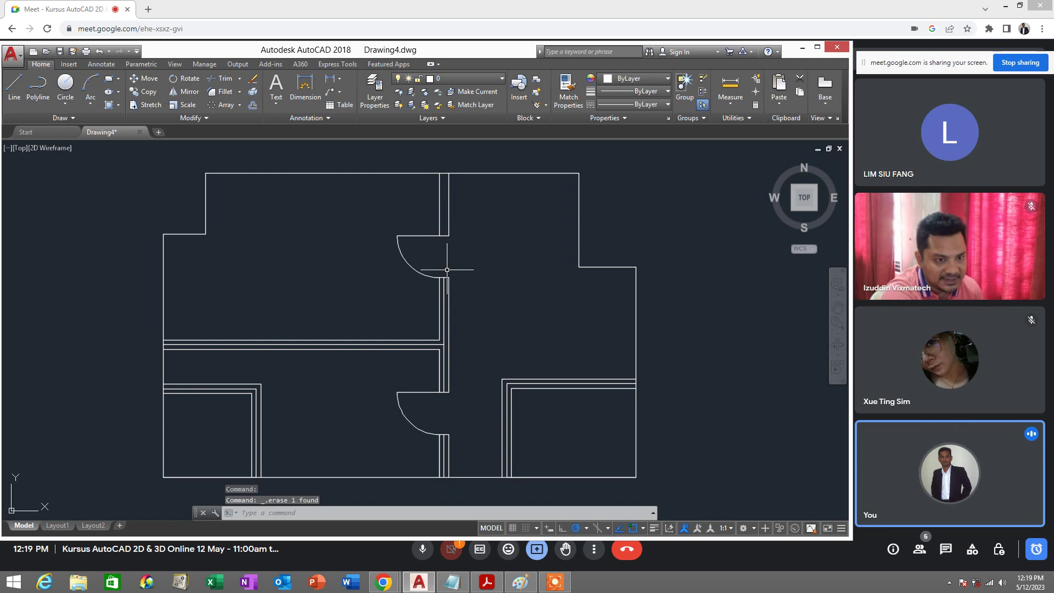
{"action": "left_click", "coordinate": [447, 315]}
{"action": "key", "text": "Delete"}
{"action": "left_click", "coordinate": [440, 344]}
{"action": "key", "text": "Delete"}
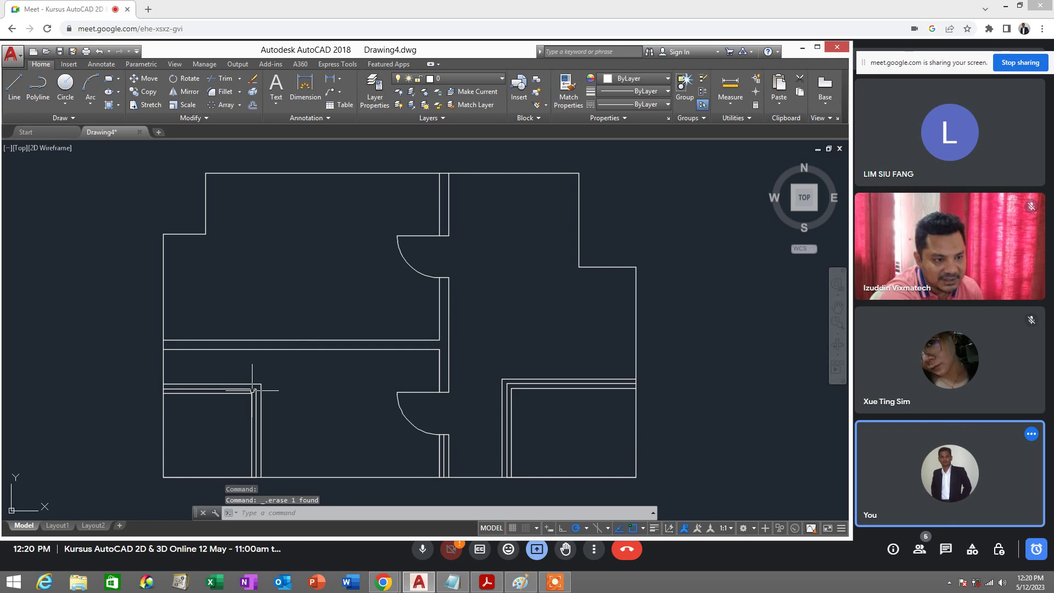
Erase the lower-left corner overlap and extra lines by the lower door and lower-right room.
{"action": "left_click", "coordinate": [258, 387]}
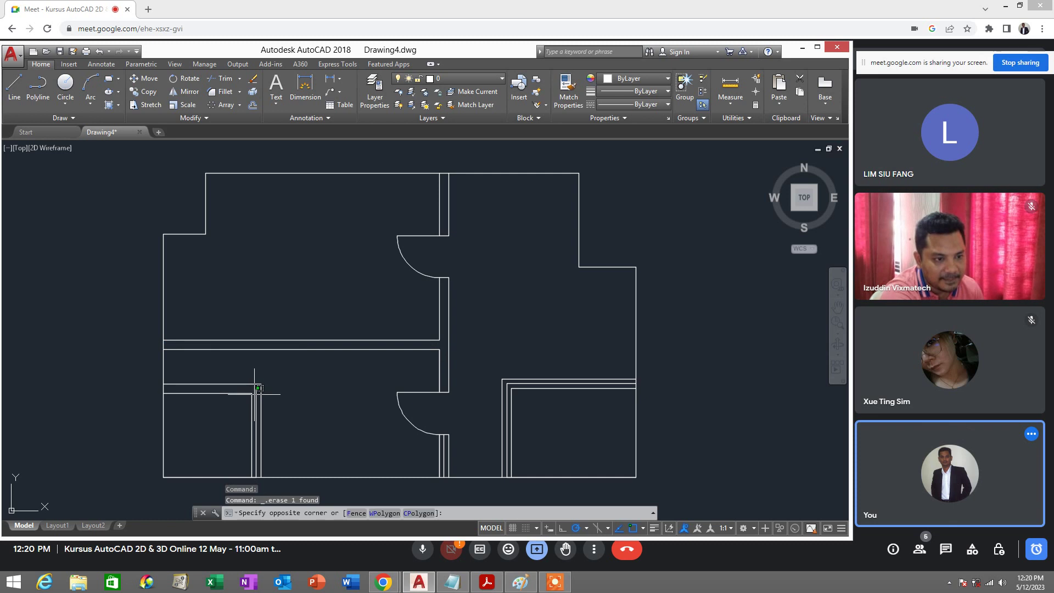
{"action": "left_click", "coordinate": [249, 396]}
{"action": "key", "text": "Delete"}
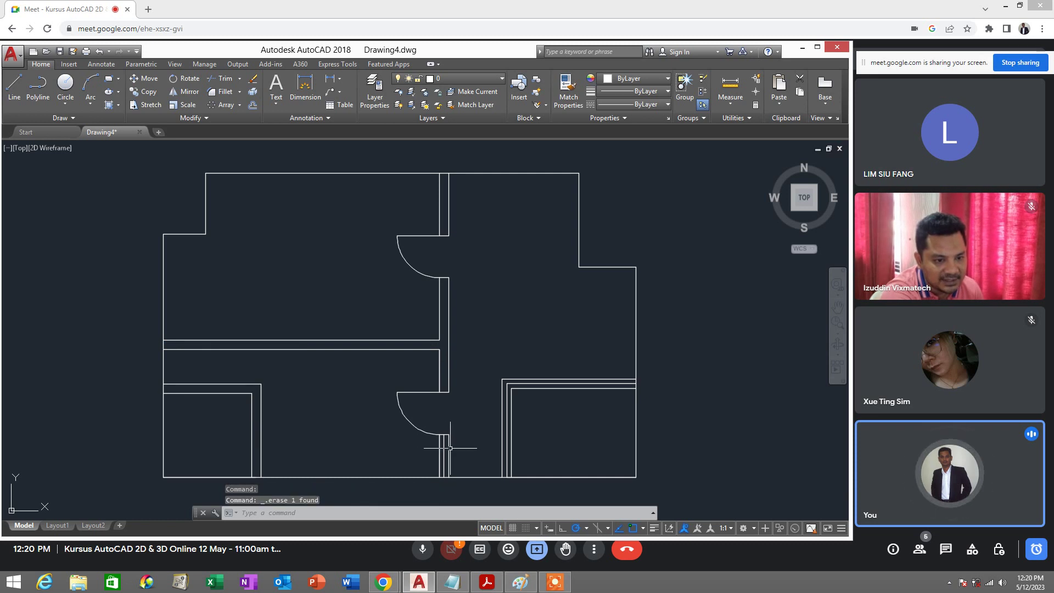
{"action": "left_click", "coordinate": [443, 456]}
{"action": "key", "text": "Delete"}
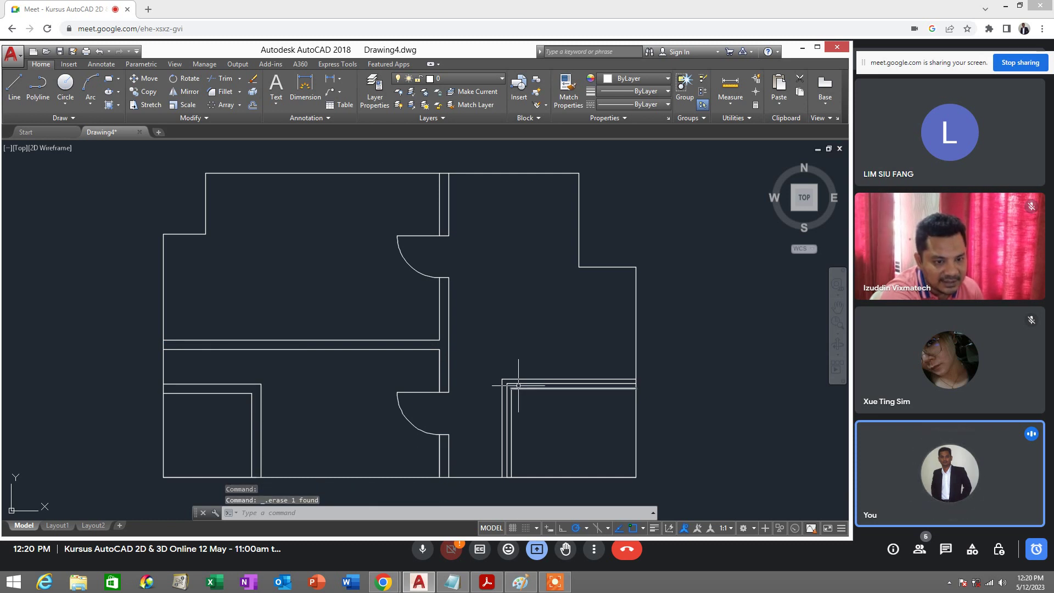
{"action": "left_click", "coordinate": [516, 384]}
{"action": "key", "text": "Delete"}
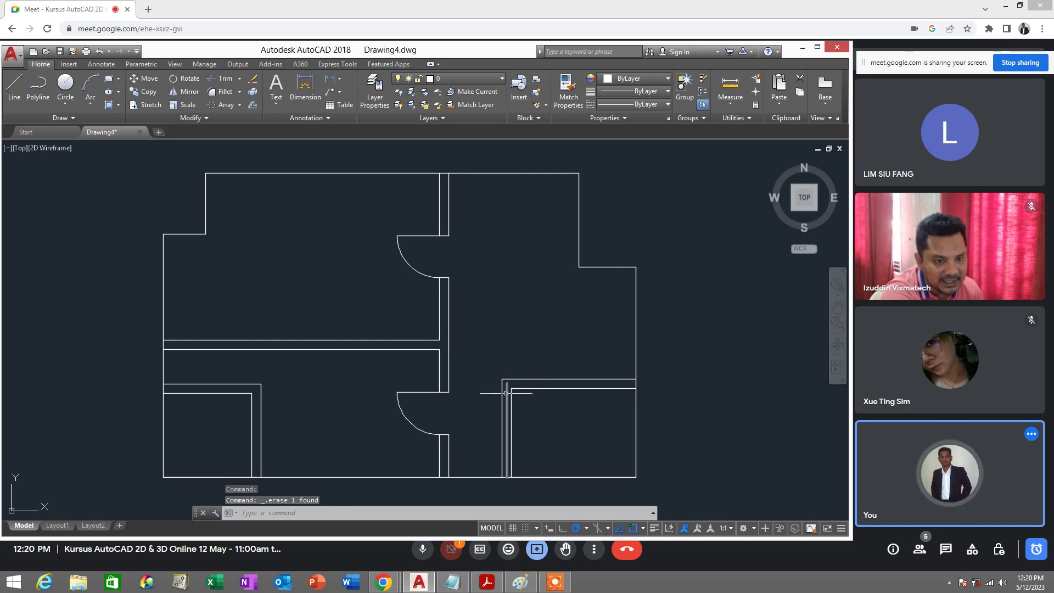
{"action": "left_click", "coordinate": [505, 439]}
{"action": "key", "text": "Delete"}
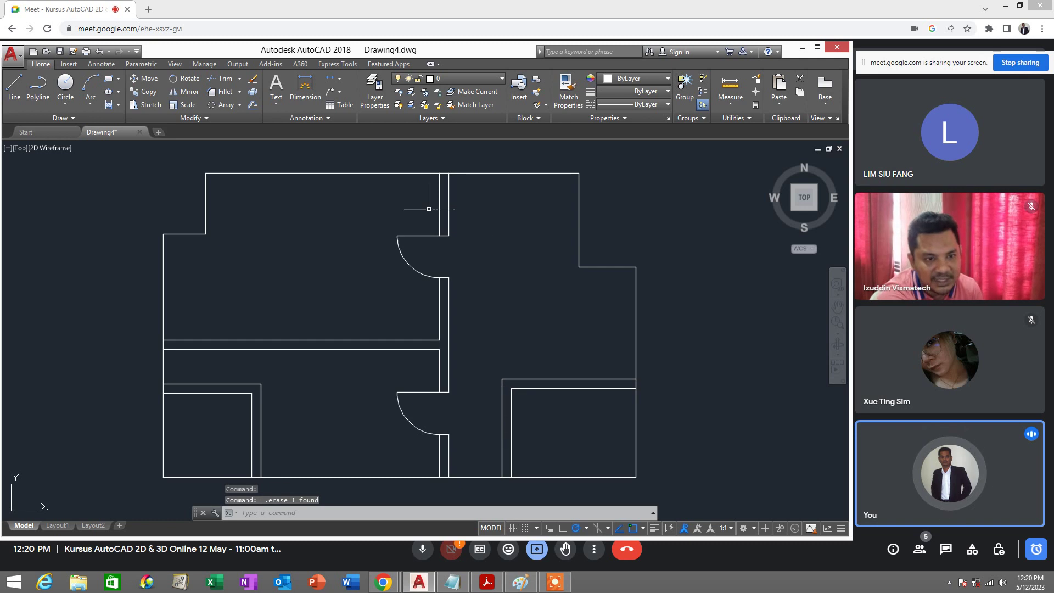
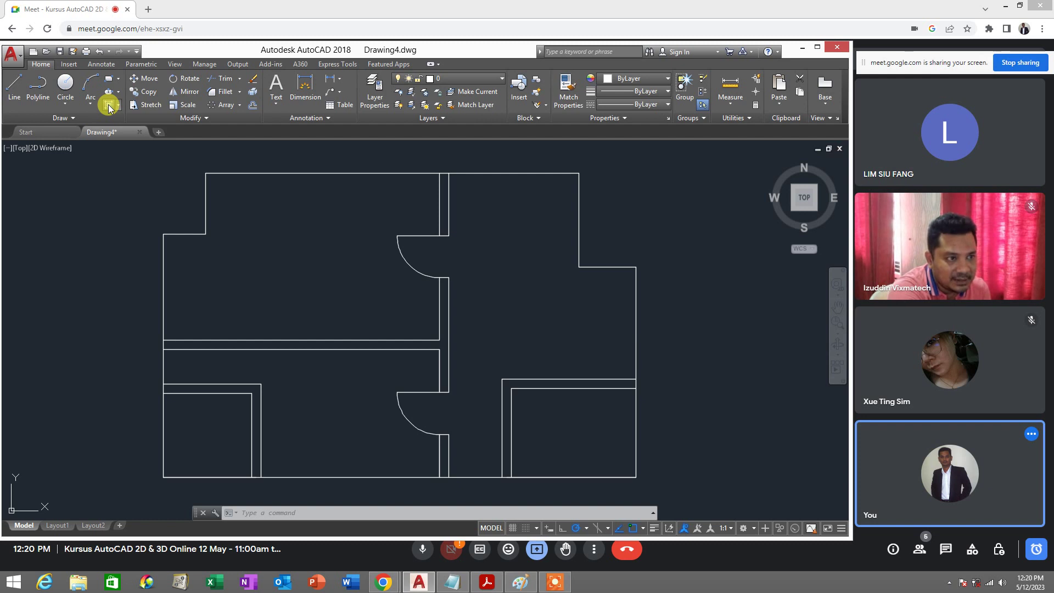
Start a hatch and set its pattern to SOLID.
{"action": "left_click", "coordinate": [110, 106]}
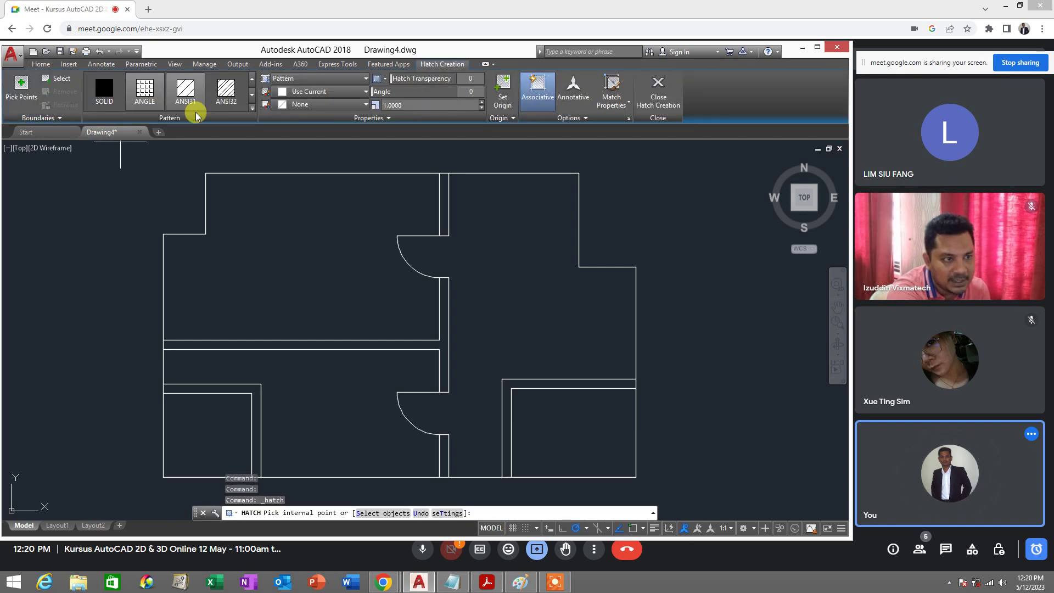
{"action": "left_click", "coordinate": [105, 85]}
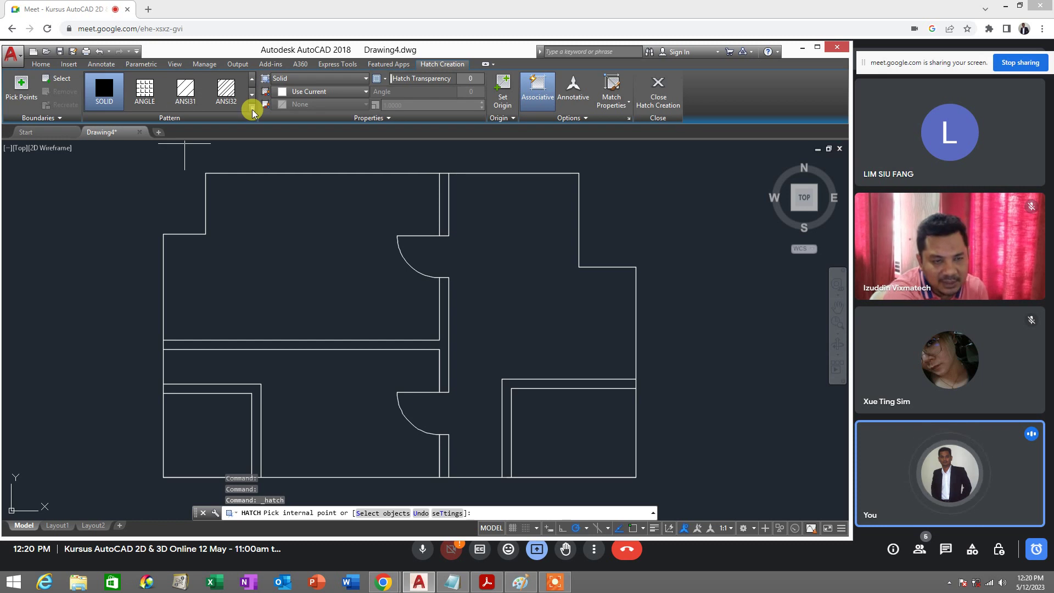
{"action": "left_click", "coordinate": [251, 110]}
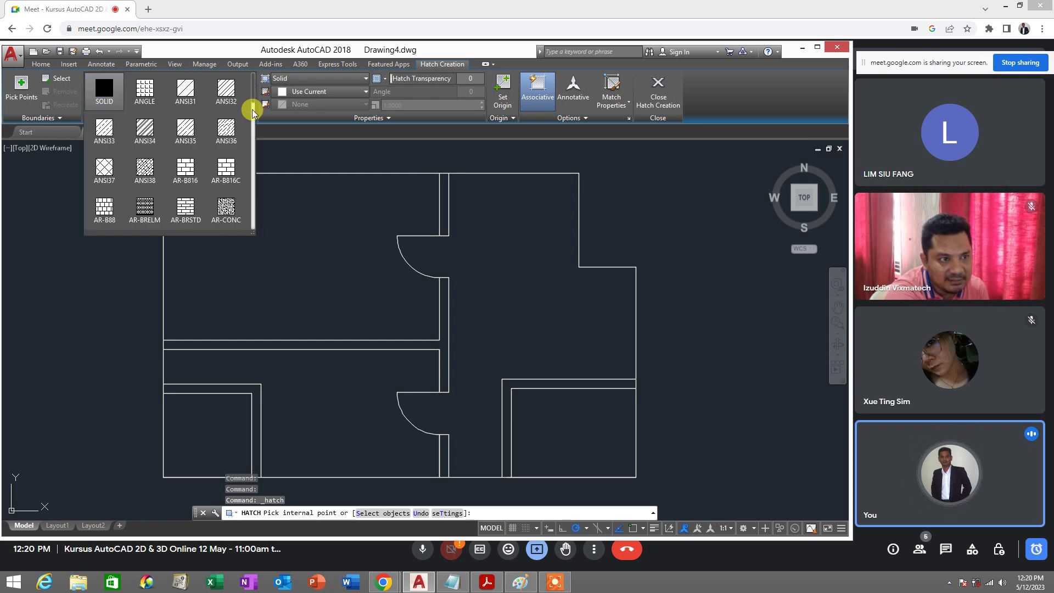
{"action": "left_click", "coordinate": [107, 83]}
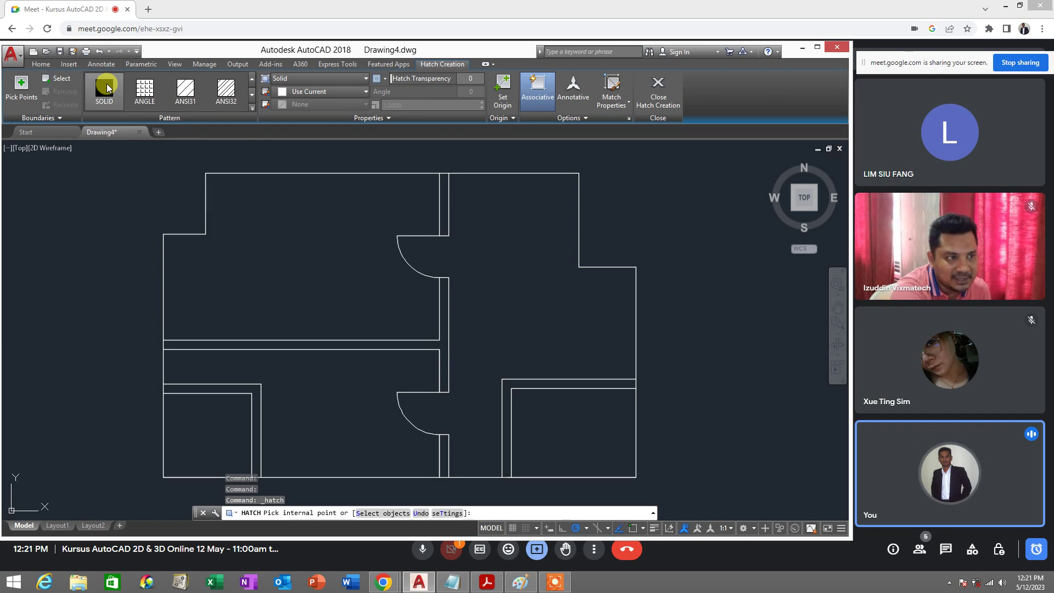
Solid-fill the top, middle, lower-left, lower door-side and right wall strips.
{"action": "left_click", "coordinate": [444, 203]}
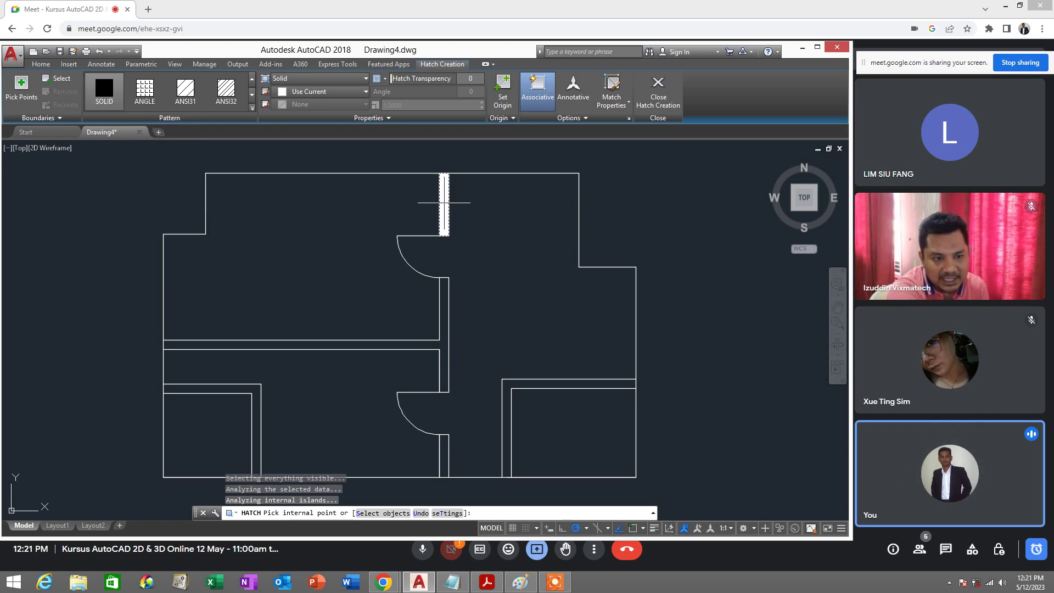
{"action": "left_click", "coordinate": [444, 306]}
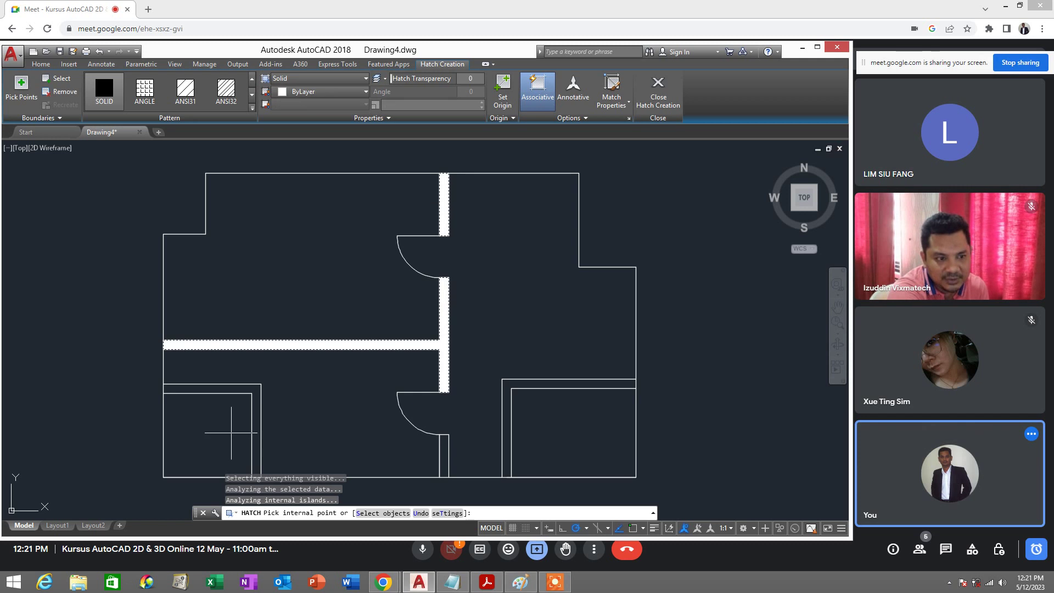
{"action": "left_click", "coordinate": [256, 409]}
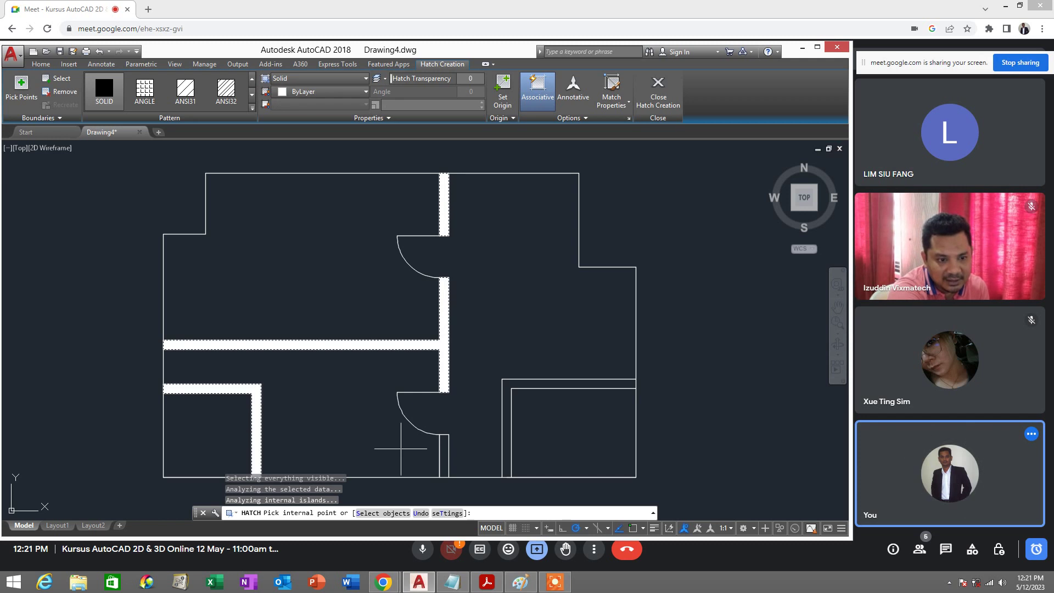
{"action": "left_click", "coordinate": [444, 449]}
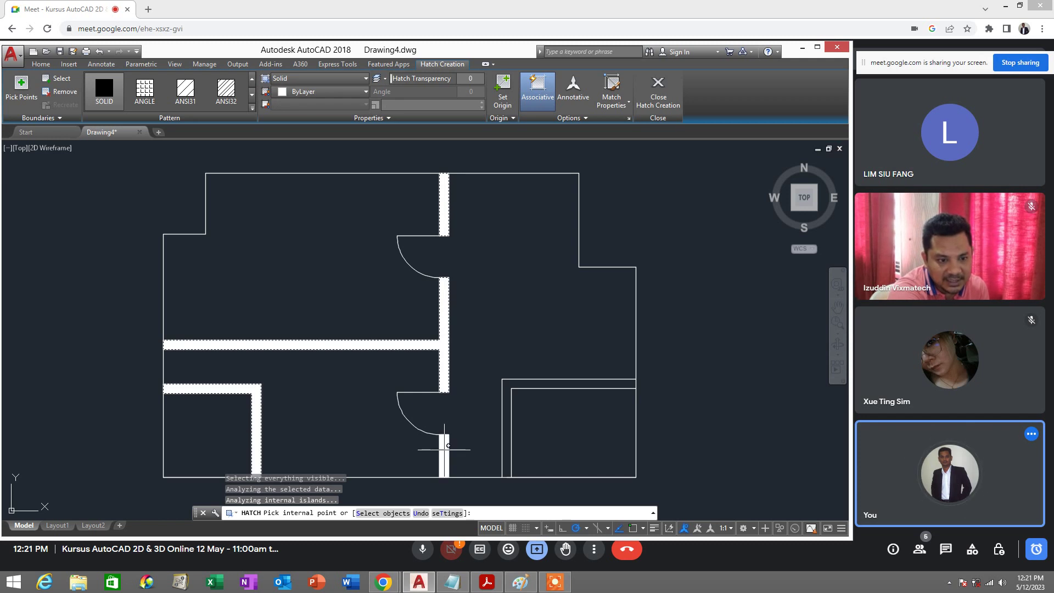
{"action": "left_click", "coordinate": [546, 381]}
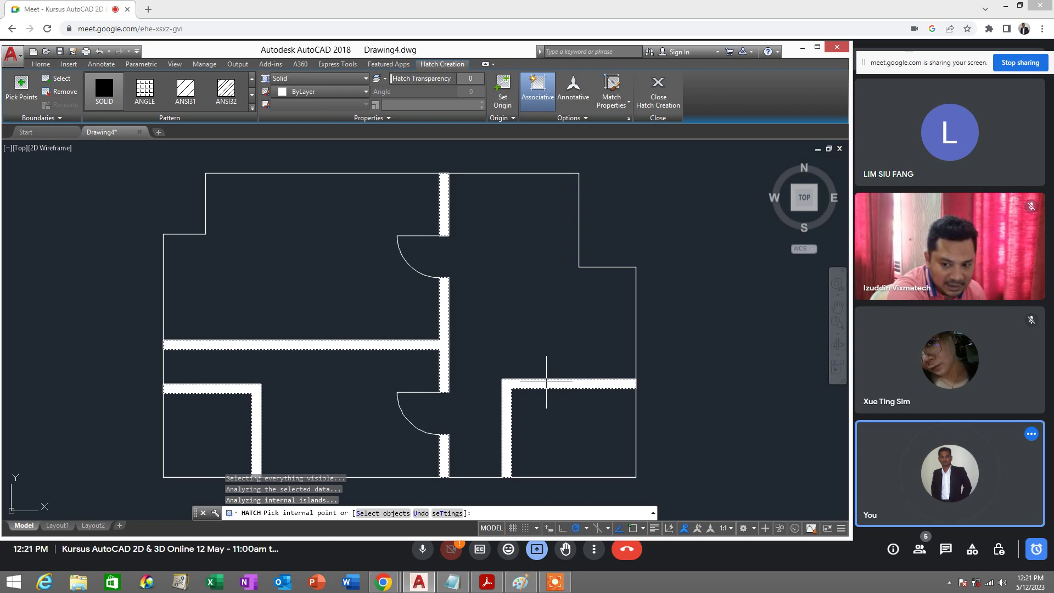
{"action": "key", "text": "Return"}
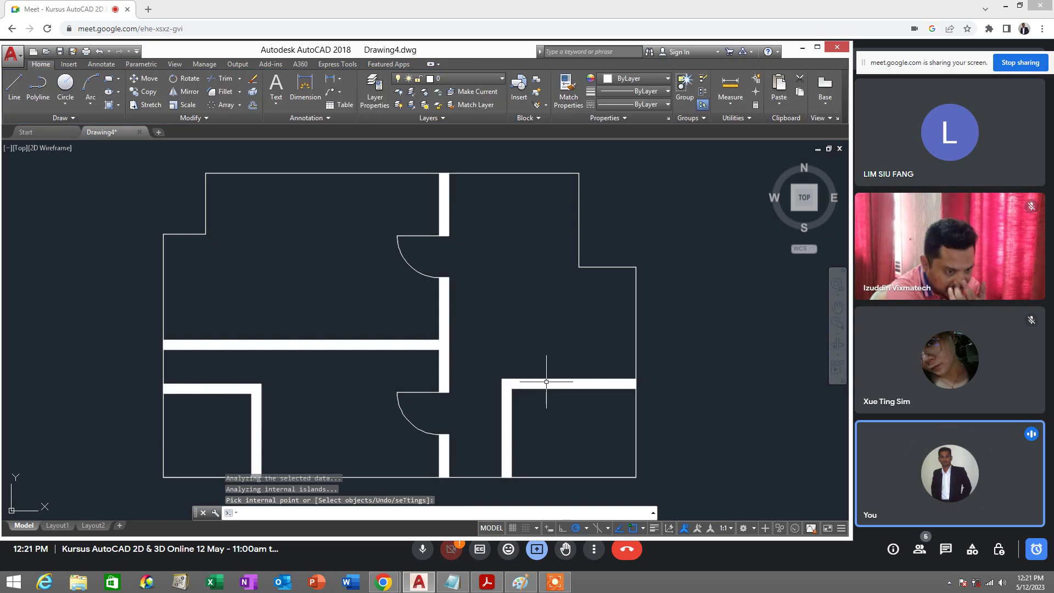
Begin a second hatch for the rooms with the full pattern gallery expanded.
{"action": "middle_click_drag", "start_coordinate": [546, 381], "coordinate": [535, 371]}
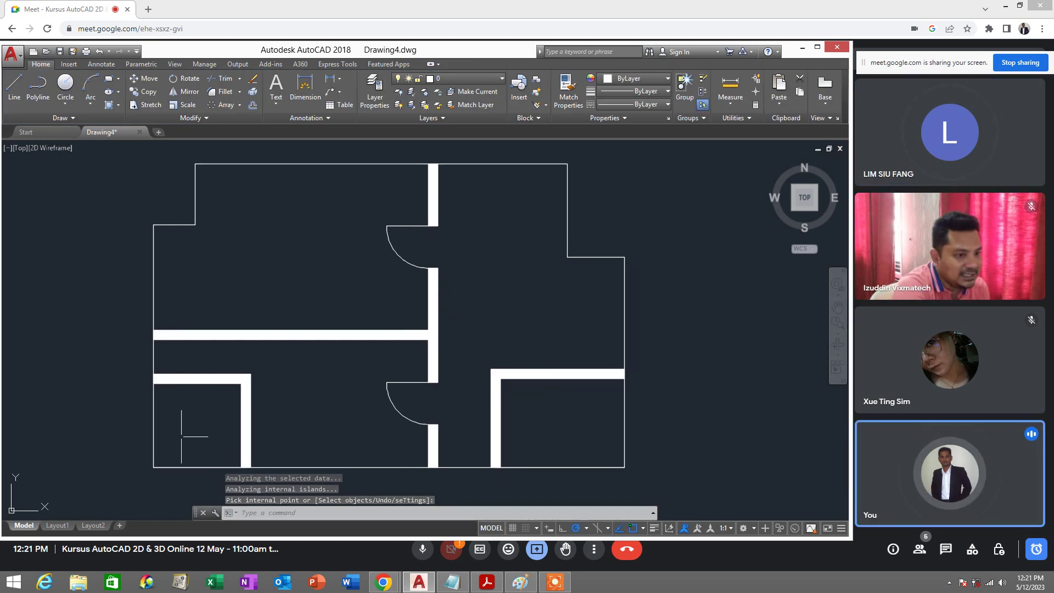
{"action": "left_click", "coordinate": [110, 103]}
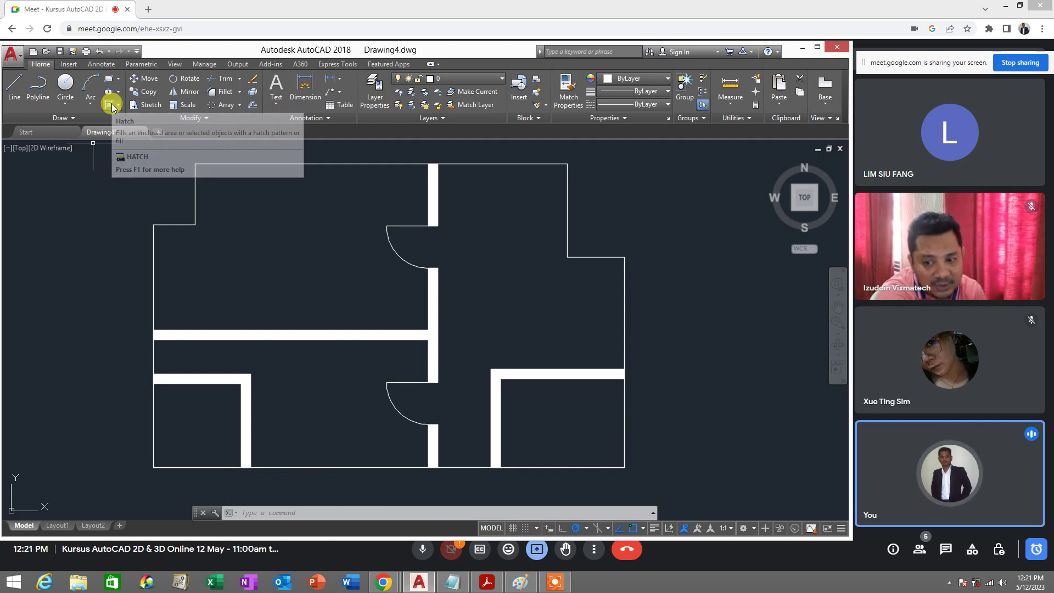
{"action": "left_click", "coordinate": [111, 103]}
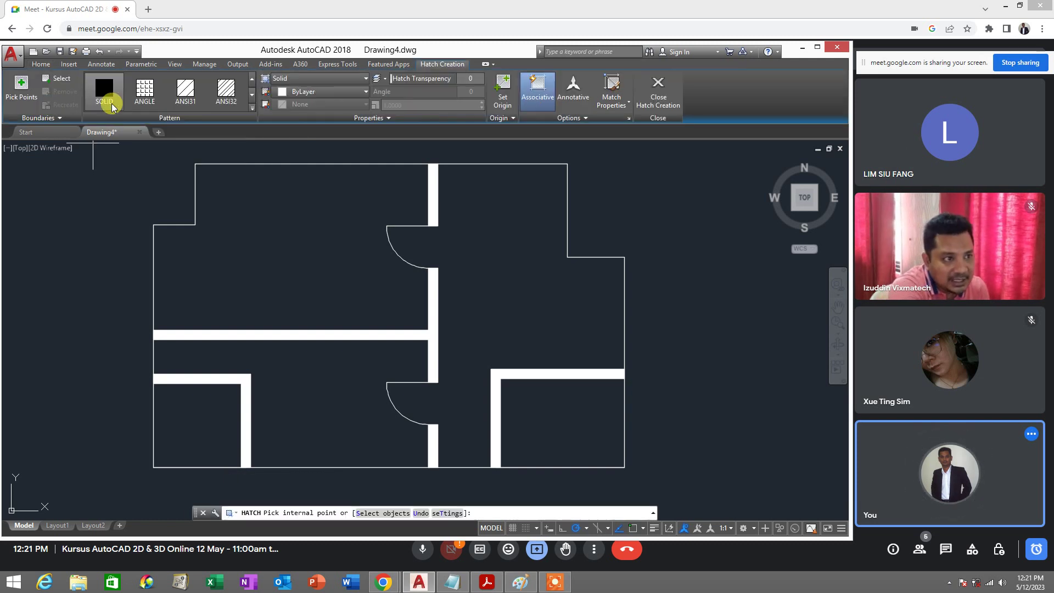
{"action": "left_click", "coordinate": [252, 109]}
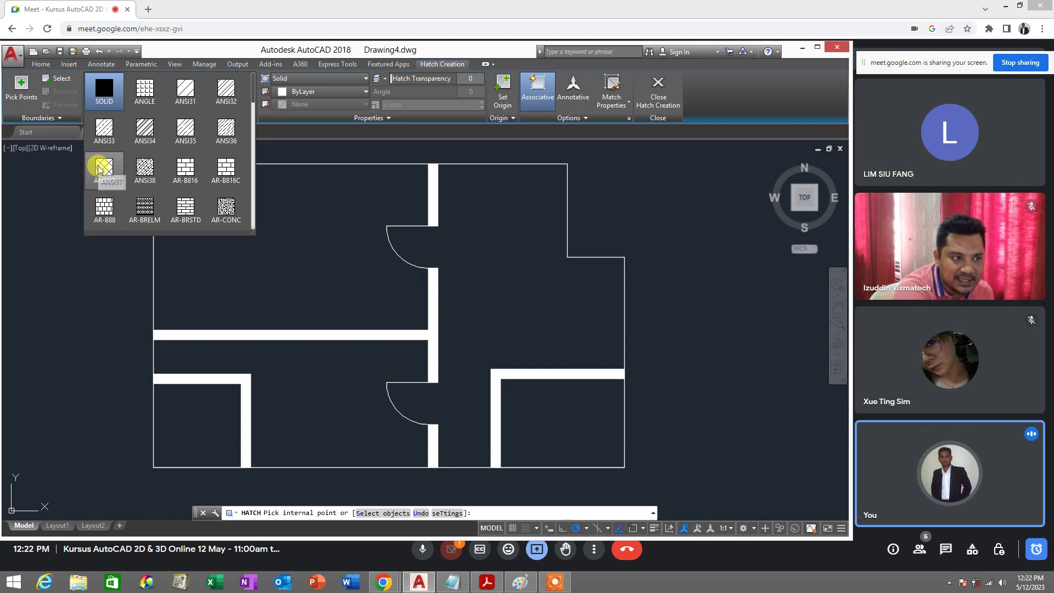
Set the hatch to the ANSI37 pattern with a scale of 2000.
{"action": "left_click", "coordinate": [100, 168]}
{"action": "double_click", "coordinate": [409, 106]}
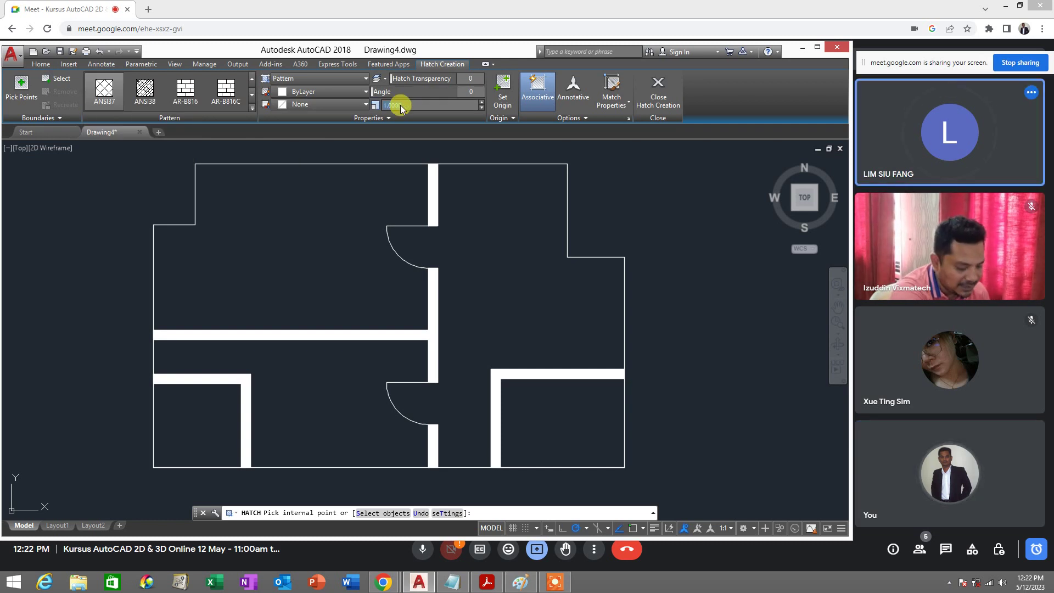
{"action": "type", "text": "2000"}
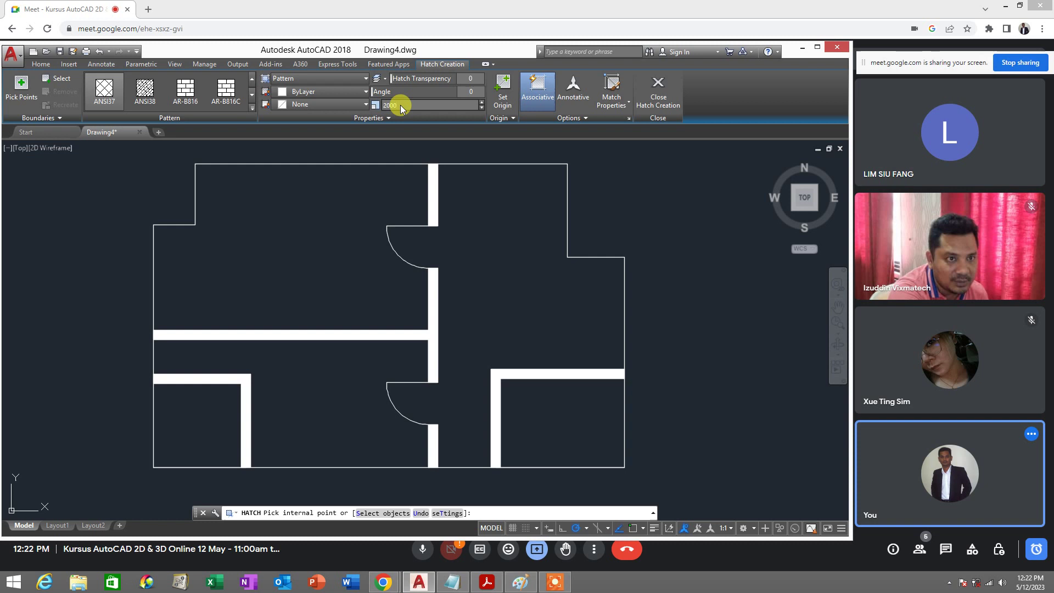
{"action": "key", "text": "Return"}
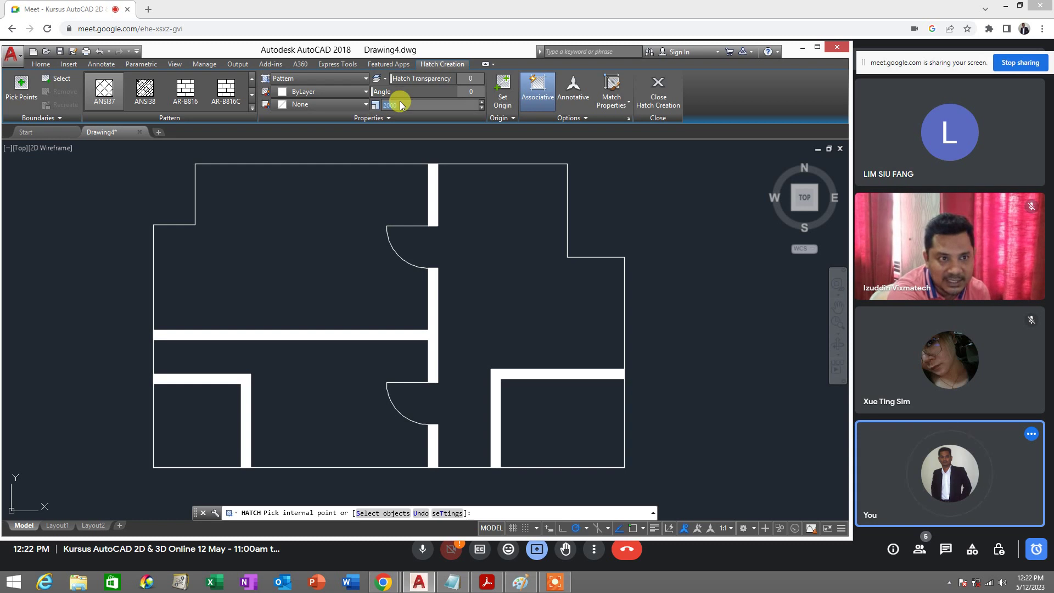
{"action": "left_click", "coordinate": [402, 104]}
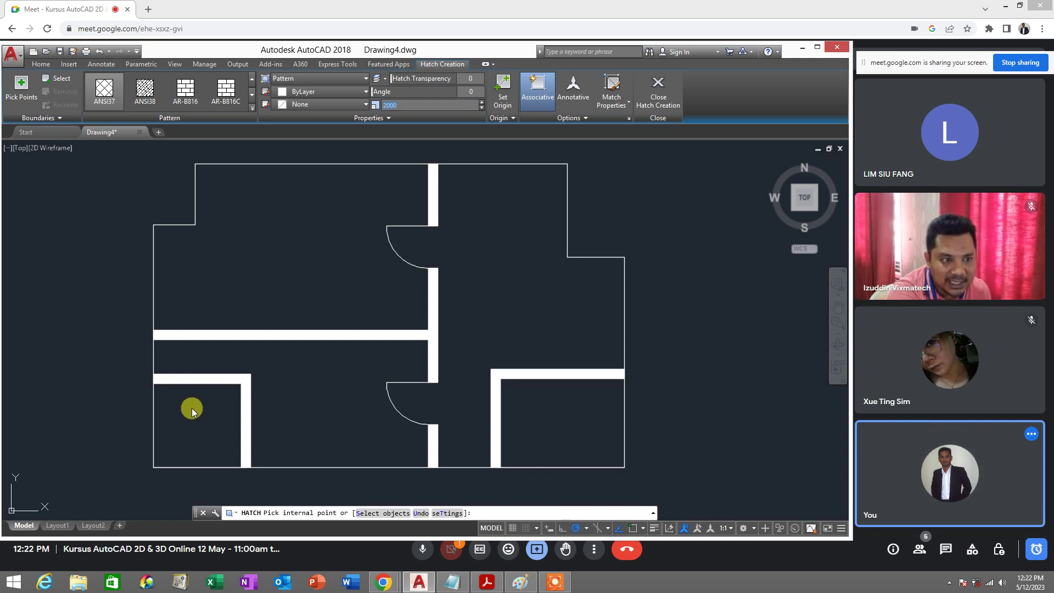
Crosshatch the lower-left and lower-right rooms and finish the hatch.
{"action": "left_click", "coordinate": [200, 424]}
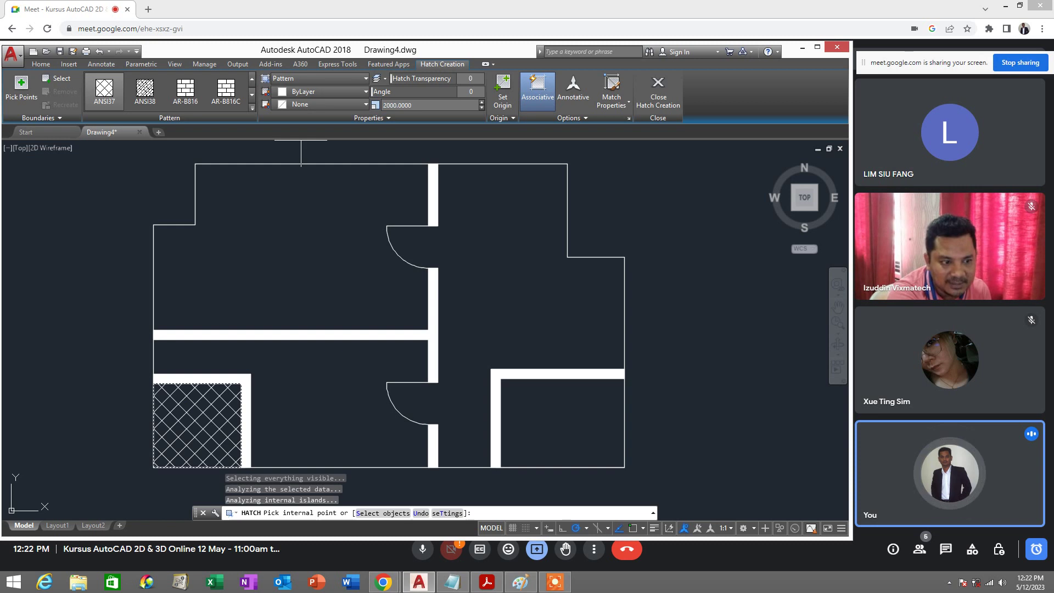
{"action": "left_click", "coordinate": [570, 424]}
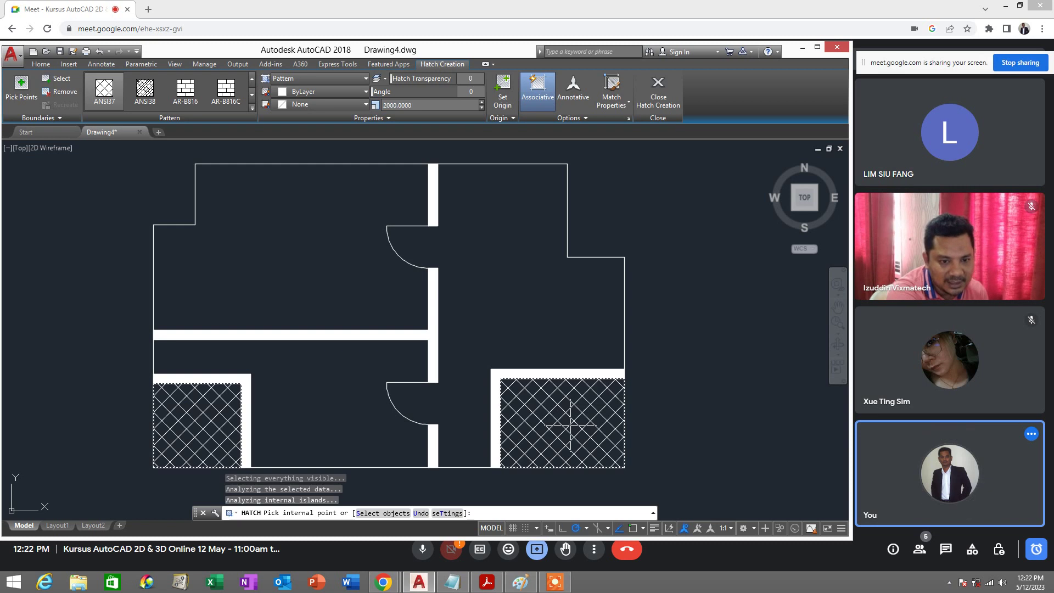
{"action": "key", "text": "Return"}
{"action": "scroll", "coordinate": [570, 424], "scroll_direction": "down", "scroll_amount": 1}
{"action": "scroll", "coordinate": [570, 424], "scroll_direction": "up", "scroll_amount": 2}
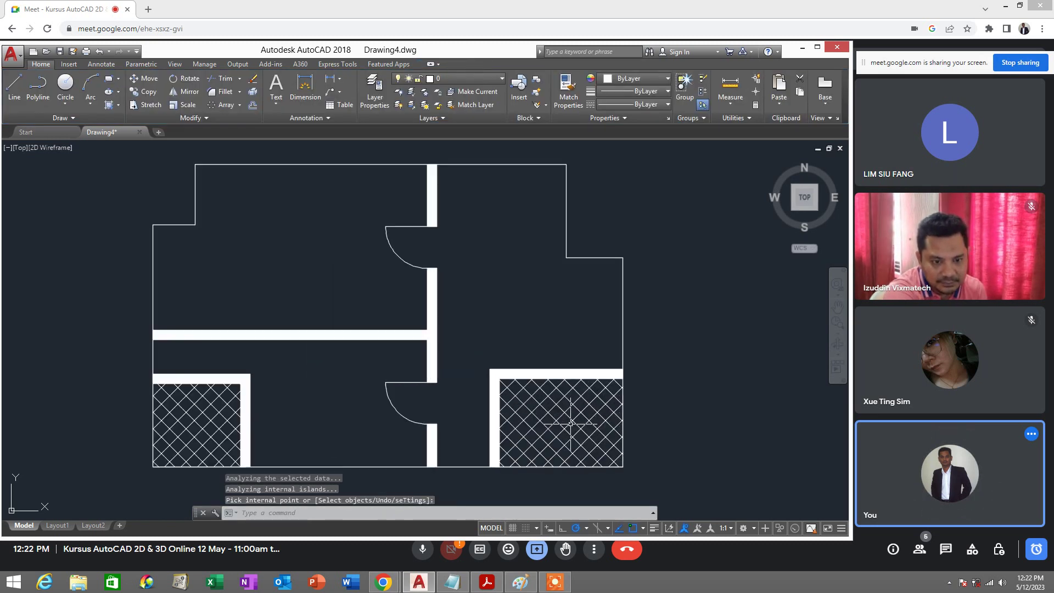